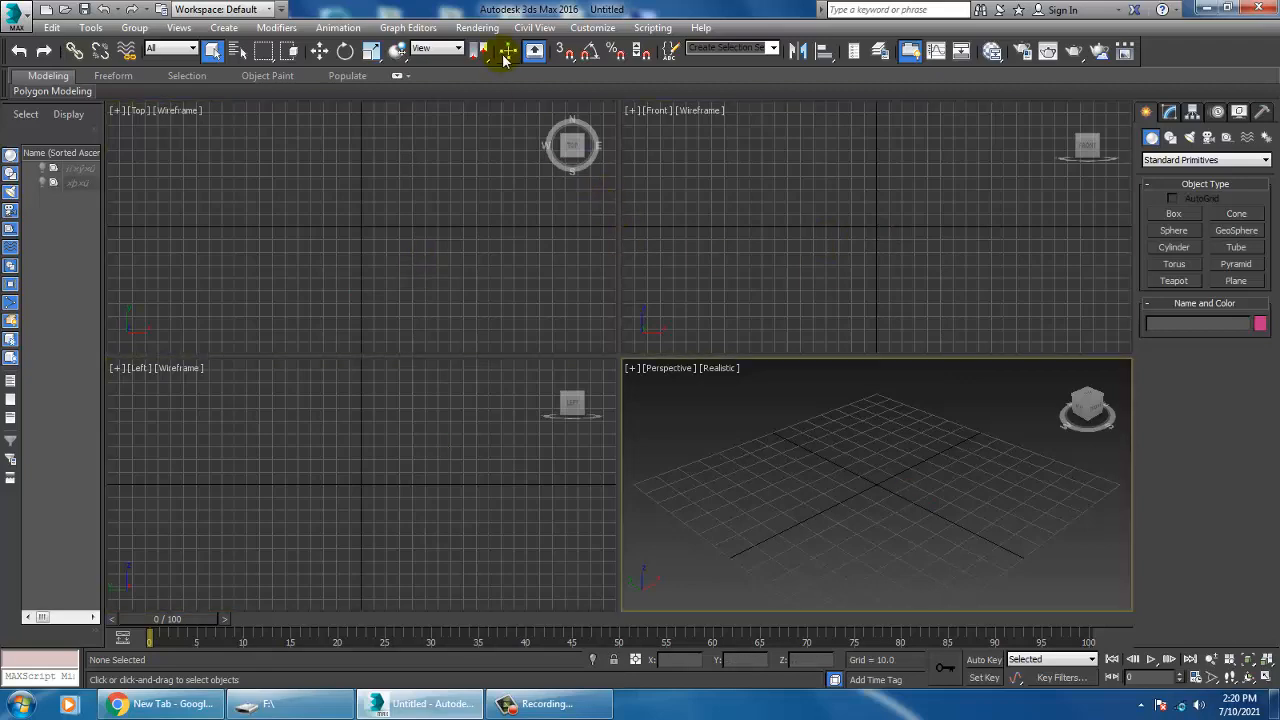
Open the sofa reference image 56101502SD00882_04_803x602 from the Desktop with View Image File.
left_click(477, 27)
left_click(557, 466)
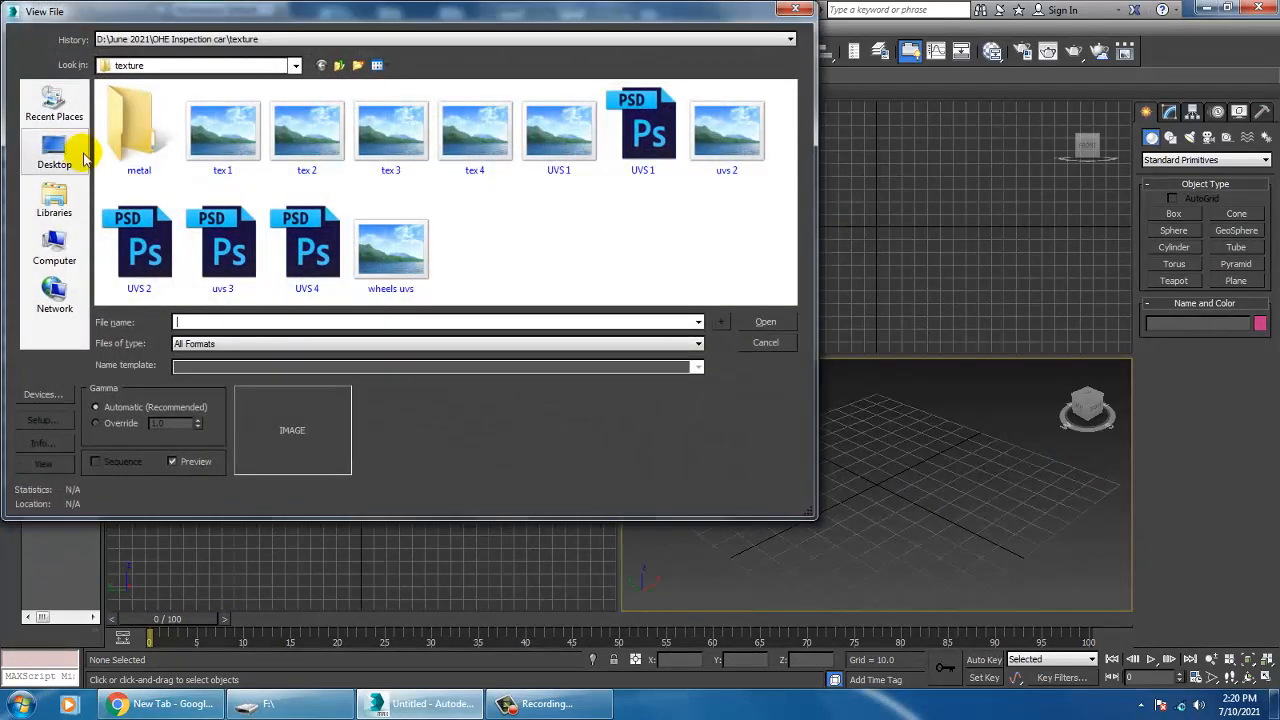
left_click(62, 152)
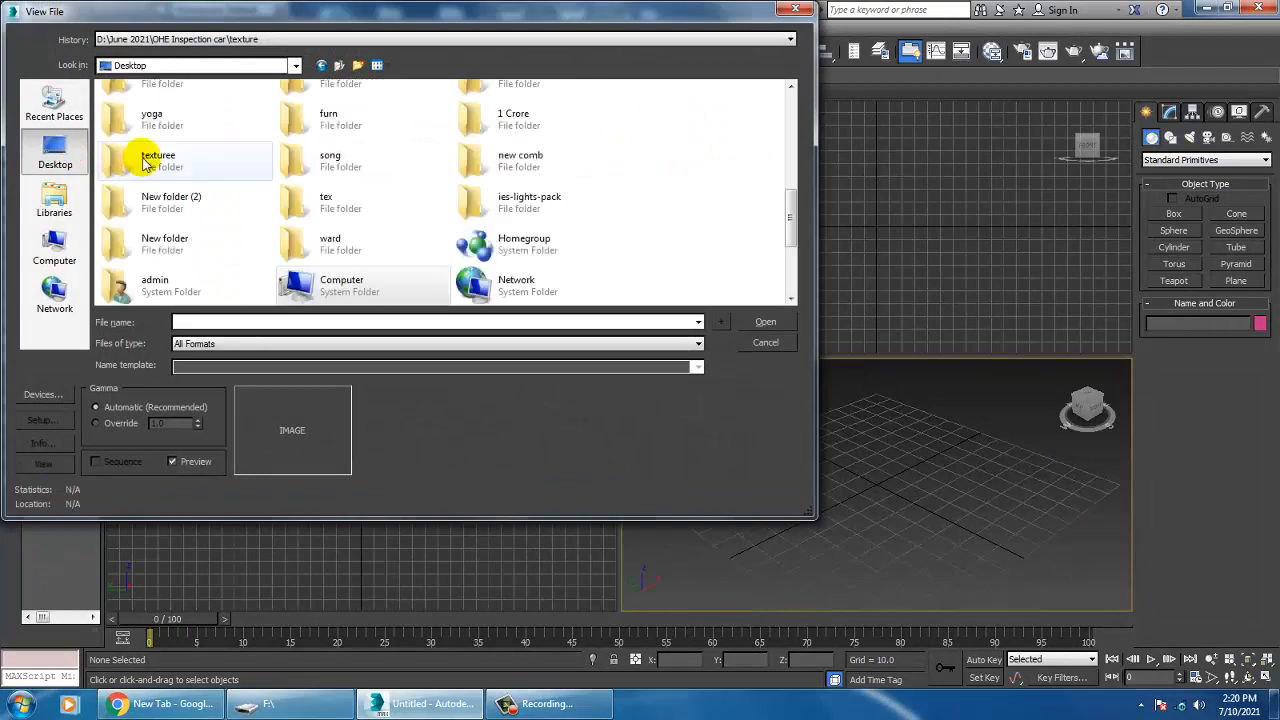
scroll(143, 163, "down", 3)
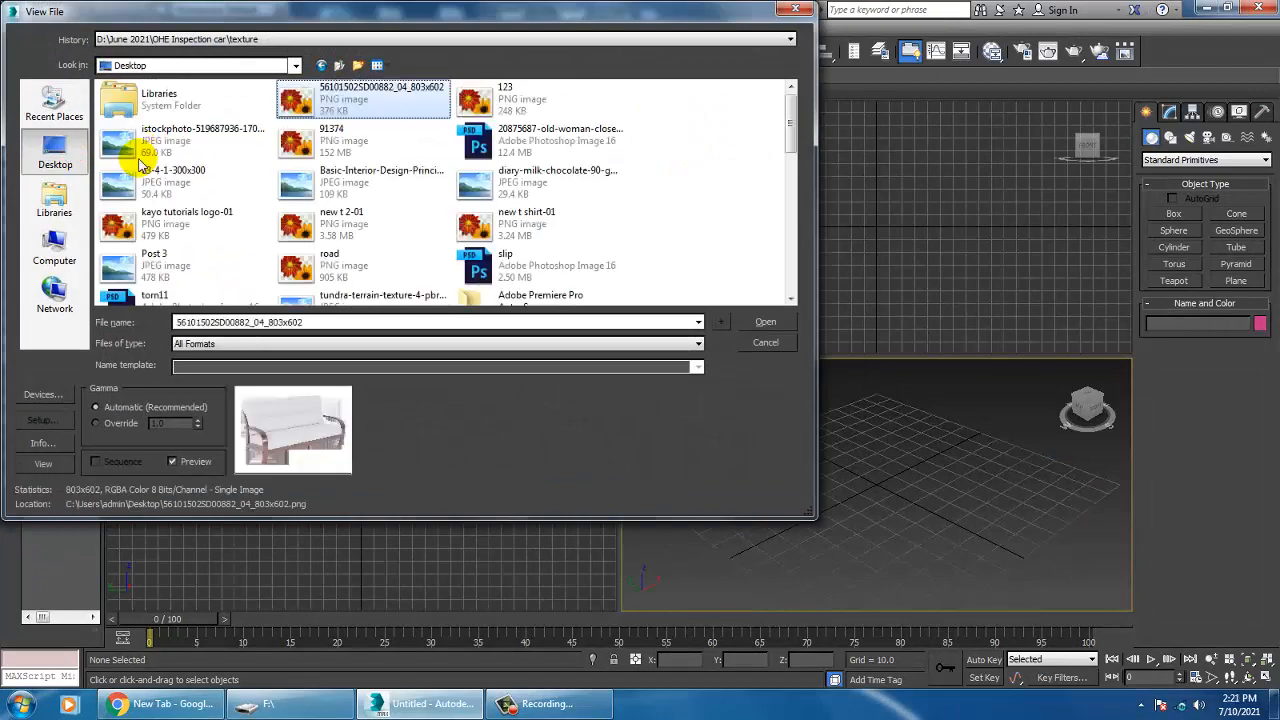
double_click(355, 95)
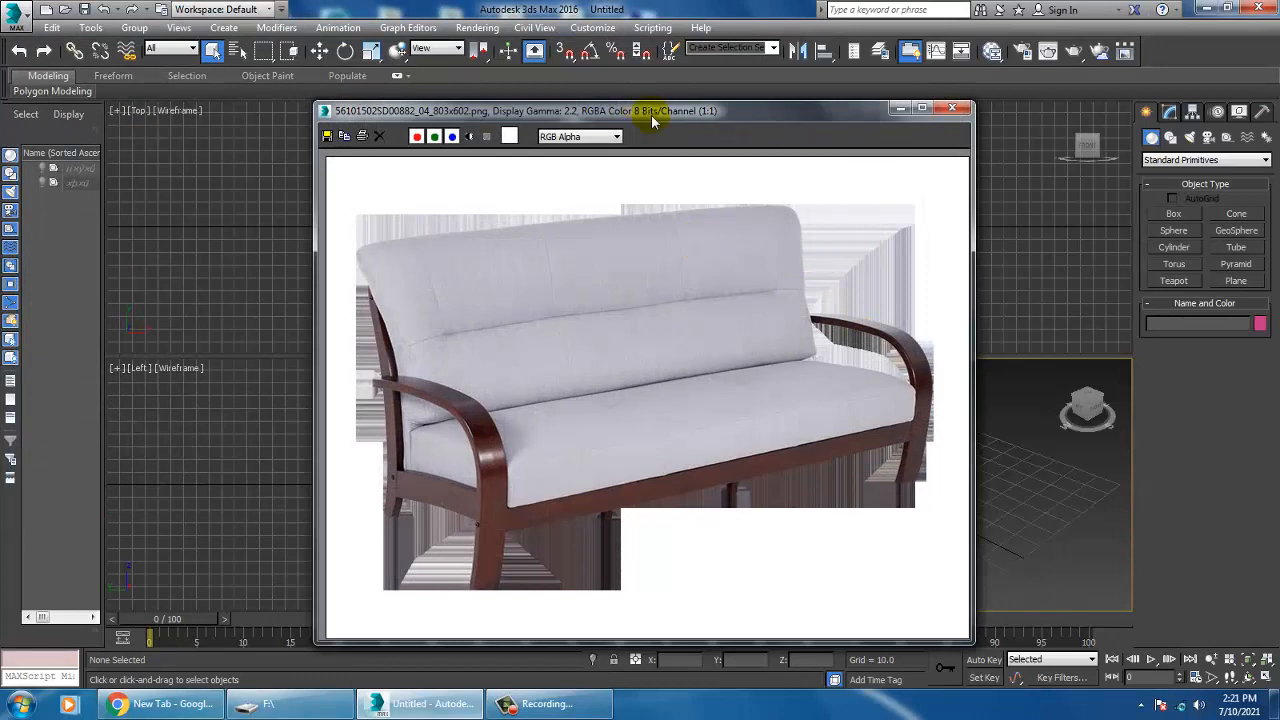
Place the reference image window beside the Front and Perspective views and shrink it slightly, showing the sofa at 1:1.
left_click_drag(710, 114, 348, 65)
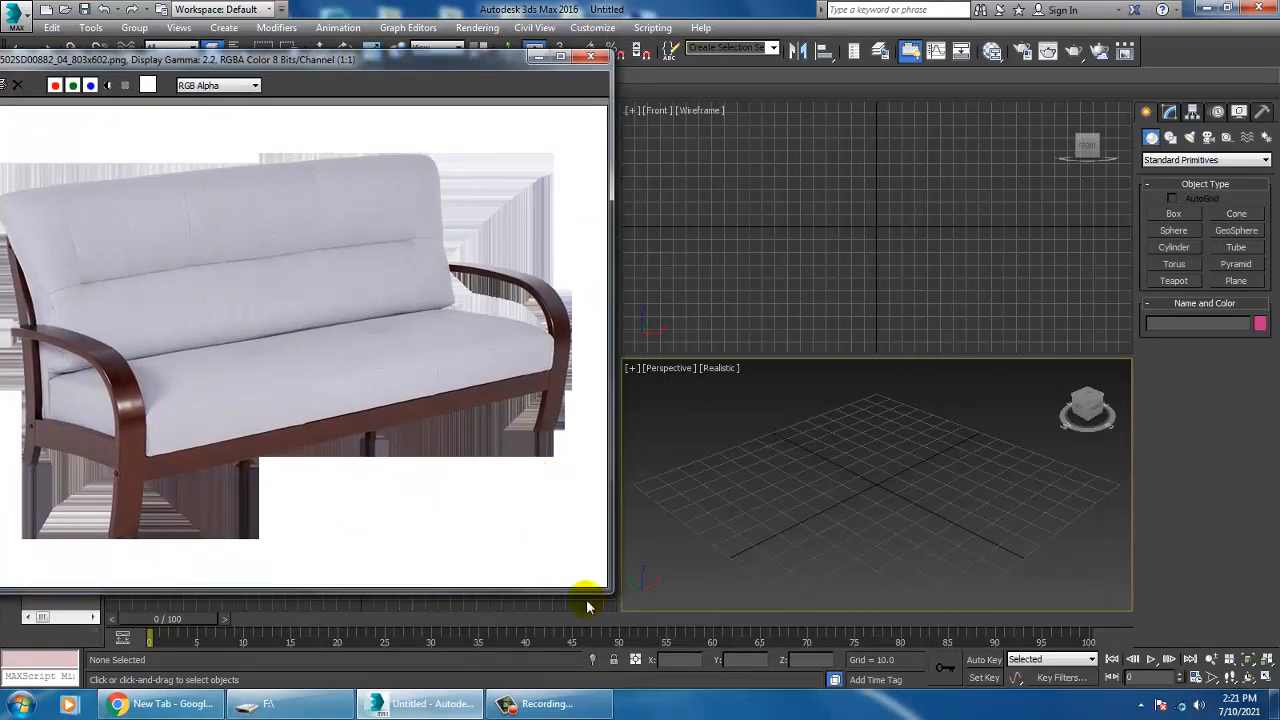
left_click_drag(612, 598, 567, 566)
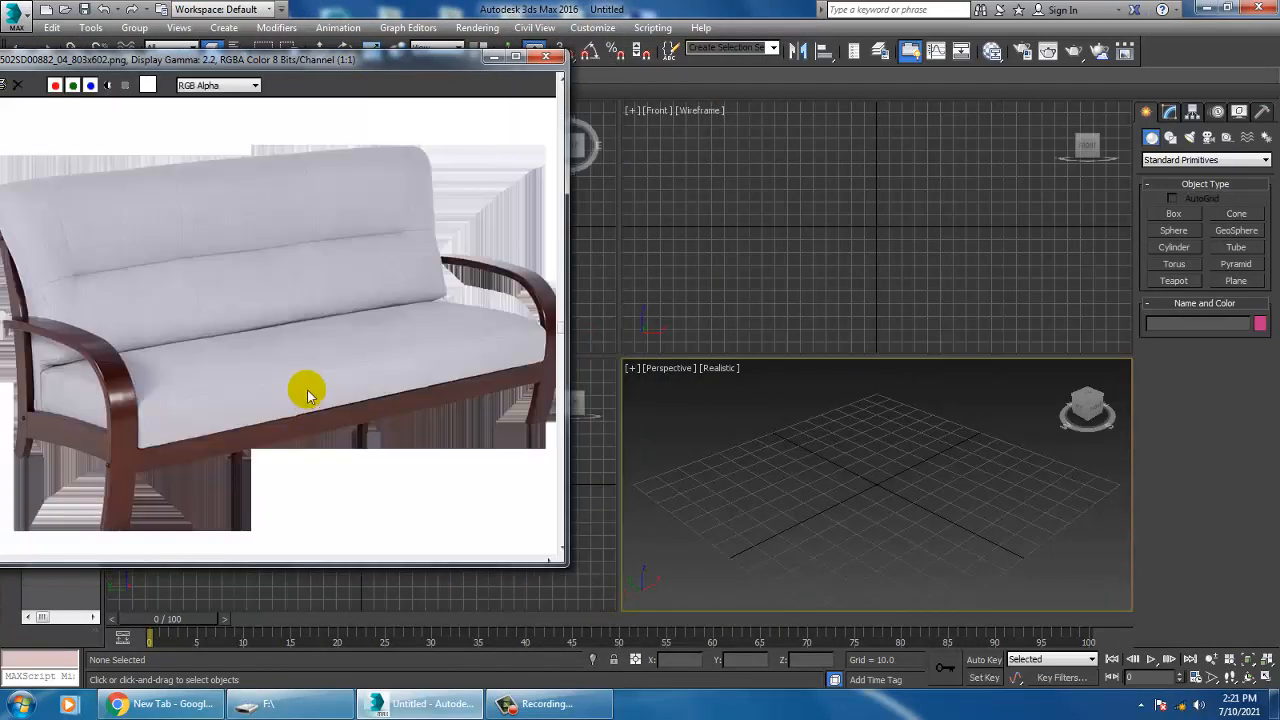
scroll(305, 391, "down", 1)
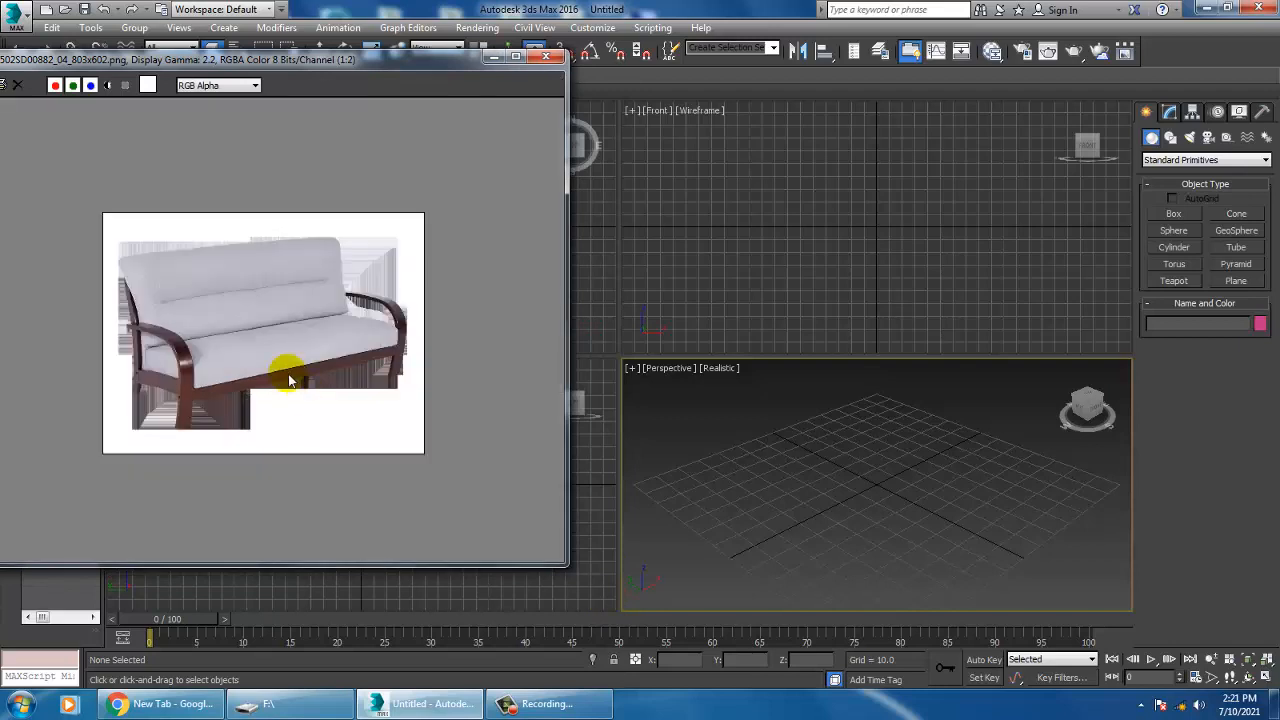
scroll(290, 381, "up", 1)
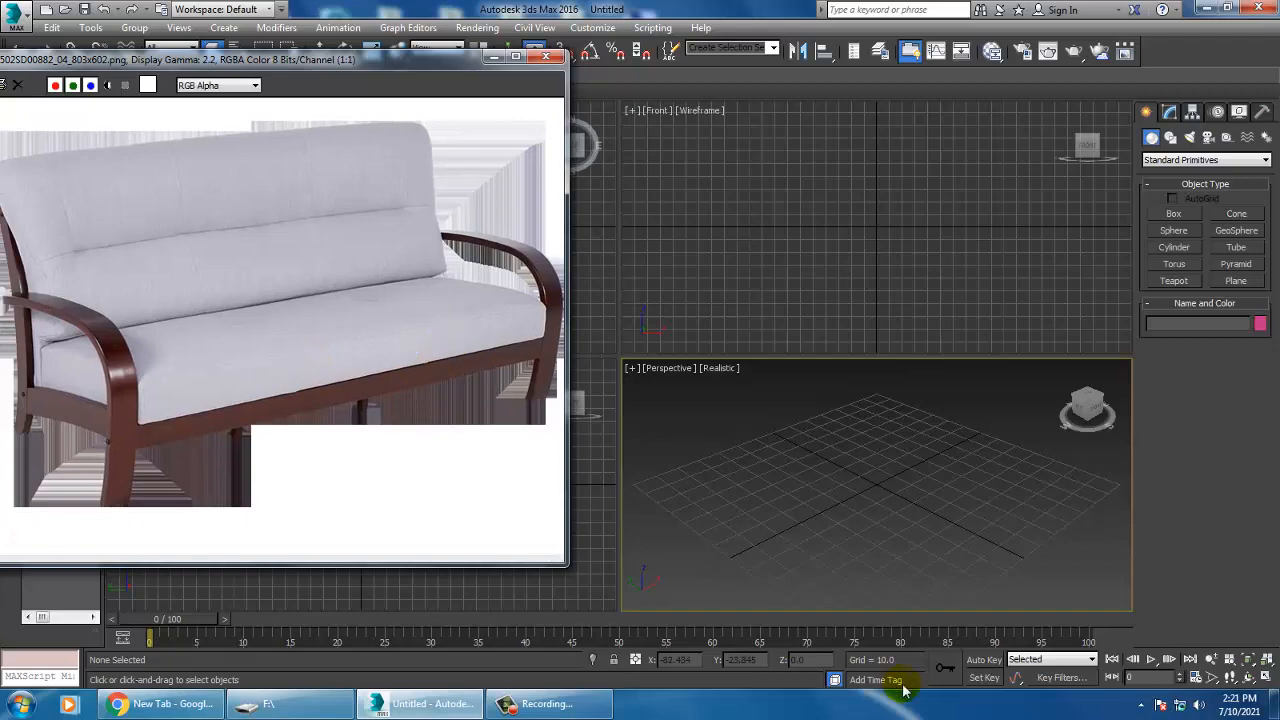
Examine the sofa photo from the desktop in Windows Photo Viewer, then return to 3ds Max.
key("super+d")
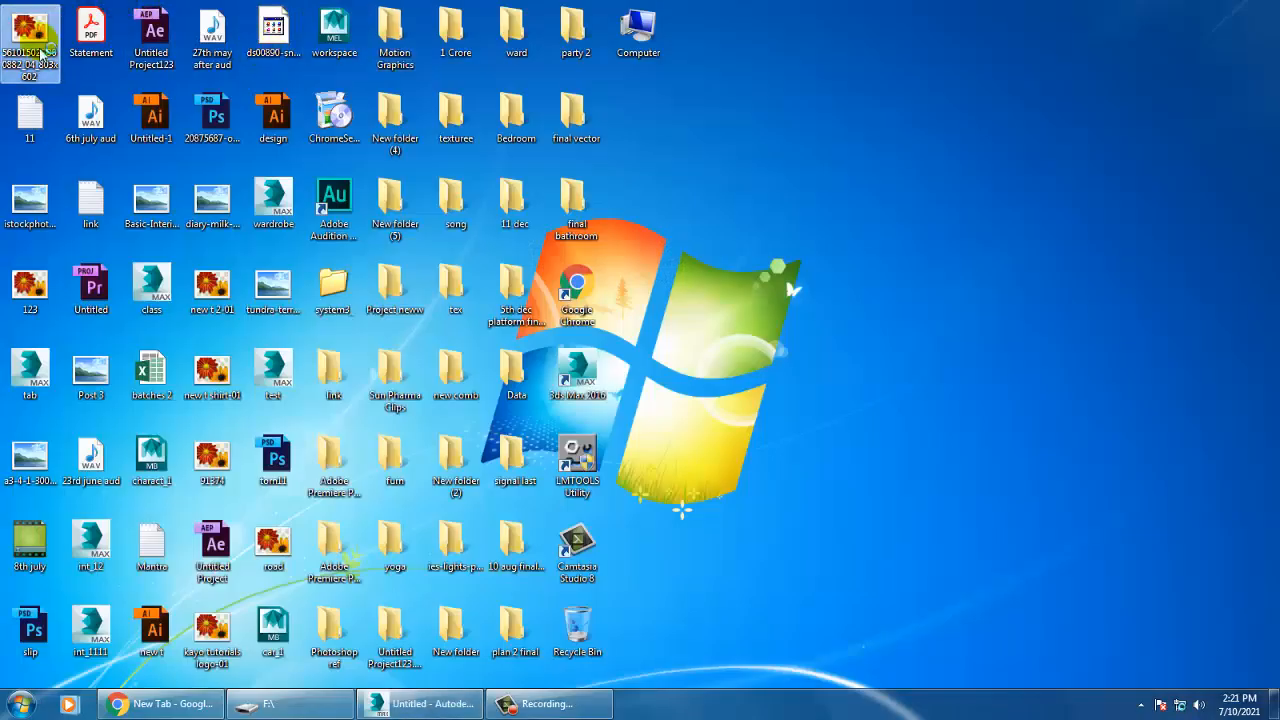
double_click(40, 45)
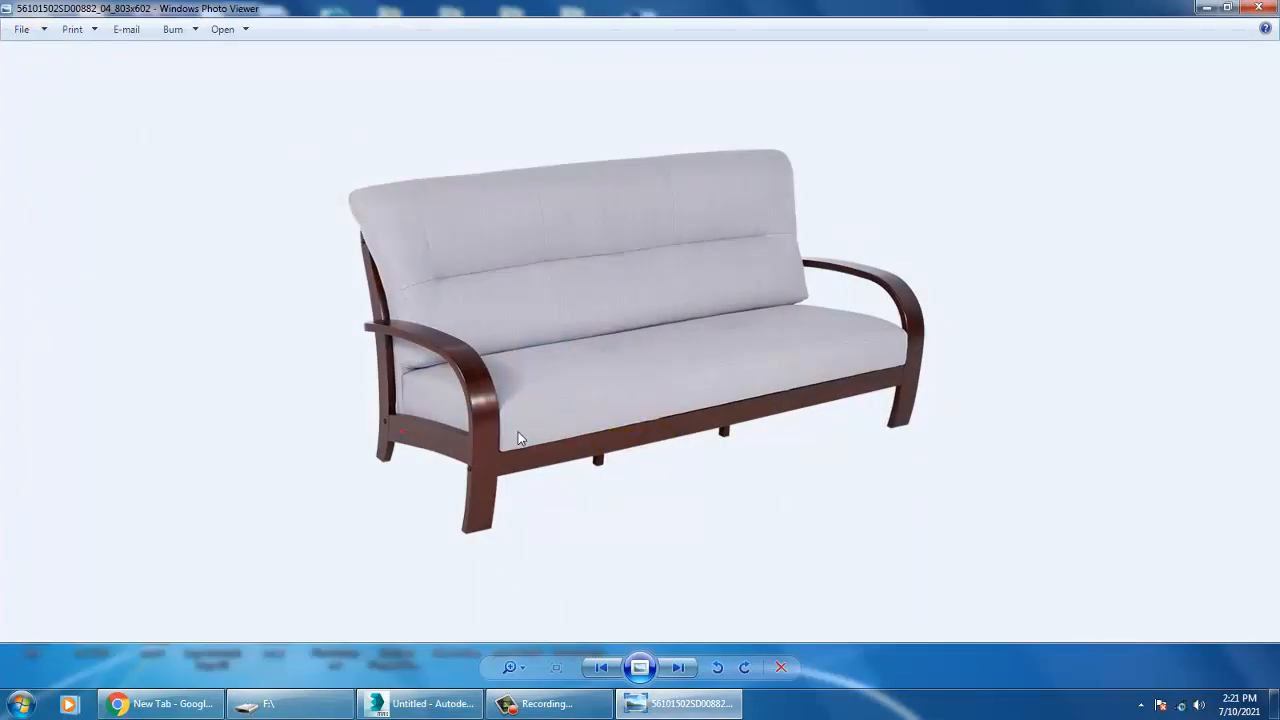
scroll(518, 438, "up", 1)
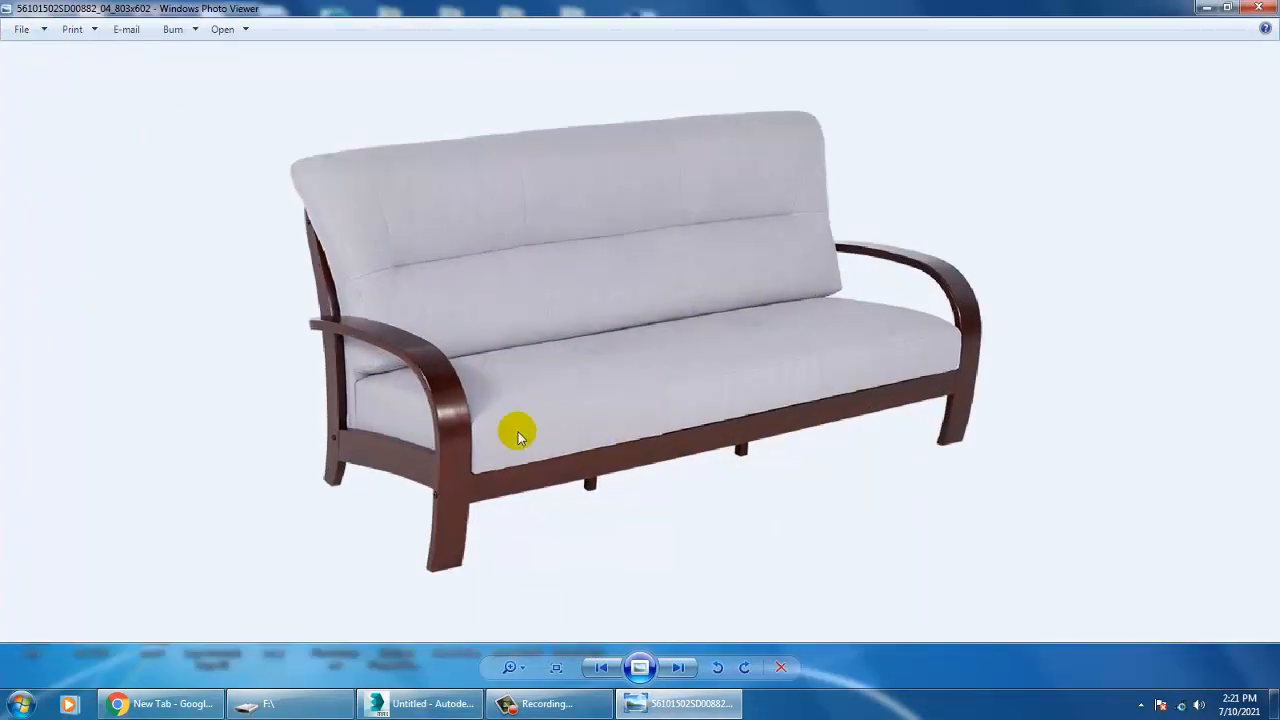
left_click(433, 704)
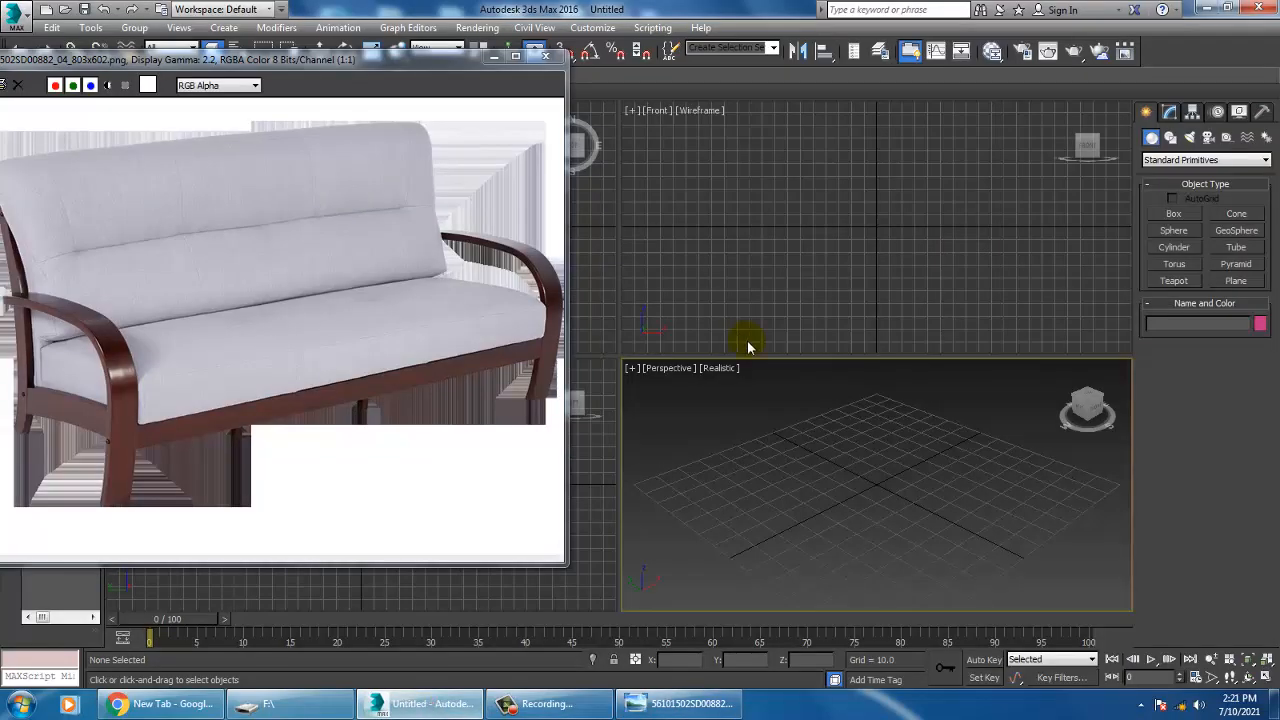
Draw a three-point curved Line in the maximized Left view, following the profile of the sofa's rear leg and back support.
middle_click_drag(885, 221, 380, 574)
key("alt+w")
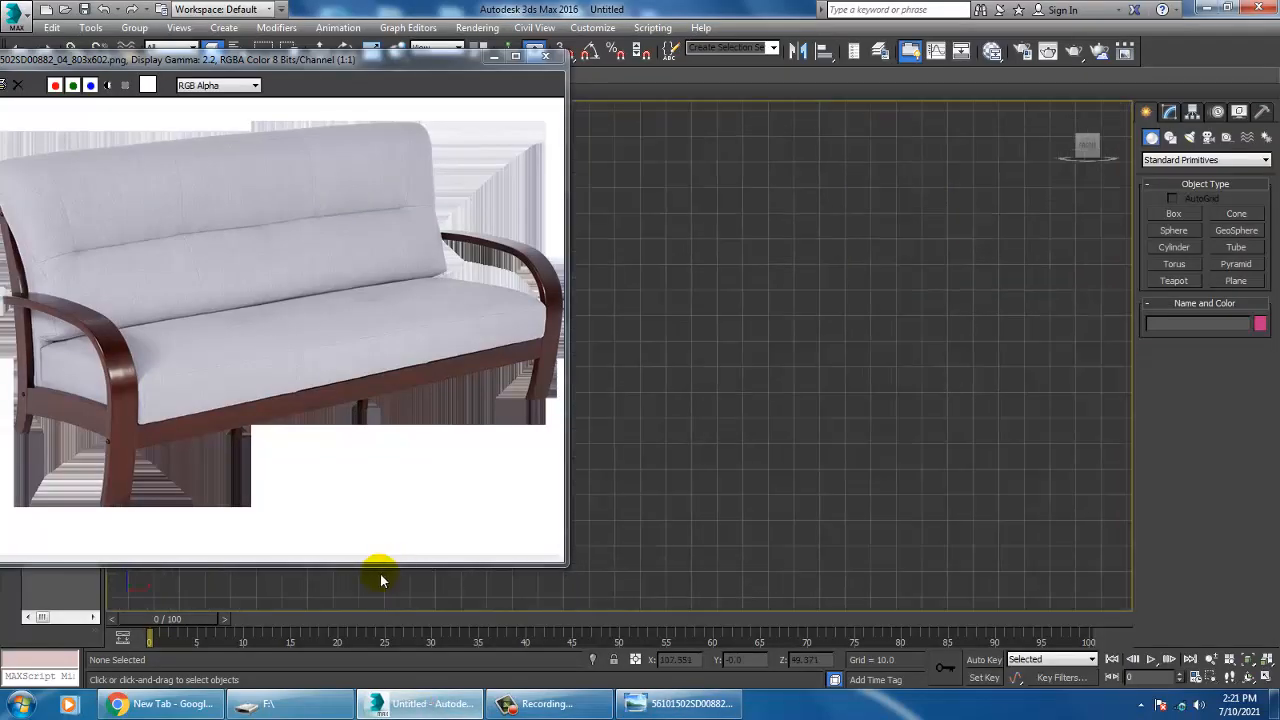
key("alt+w")
key("alt+w")
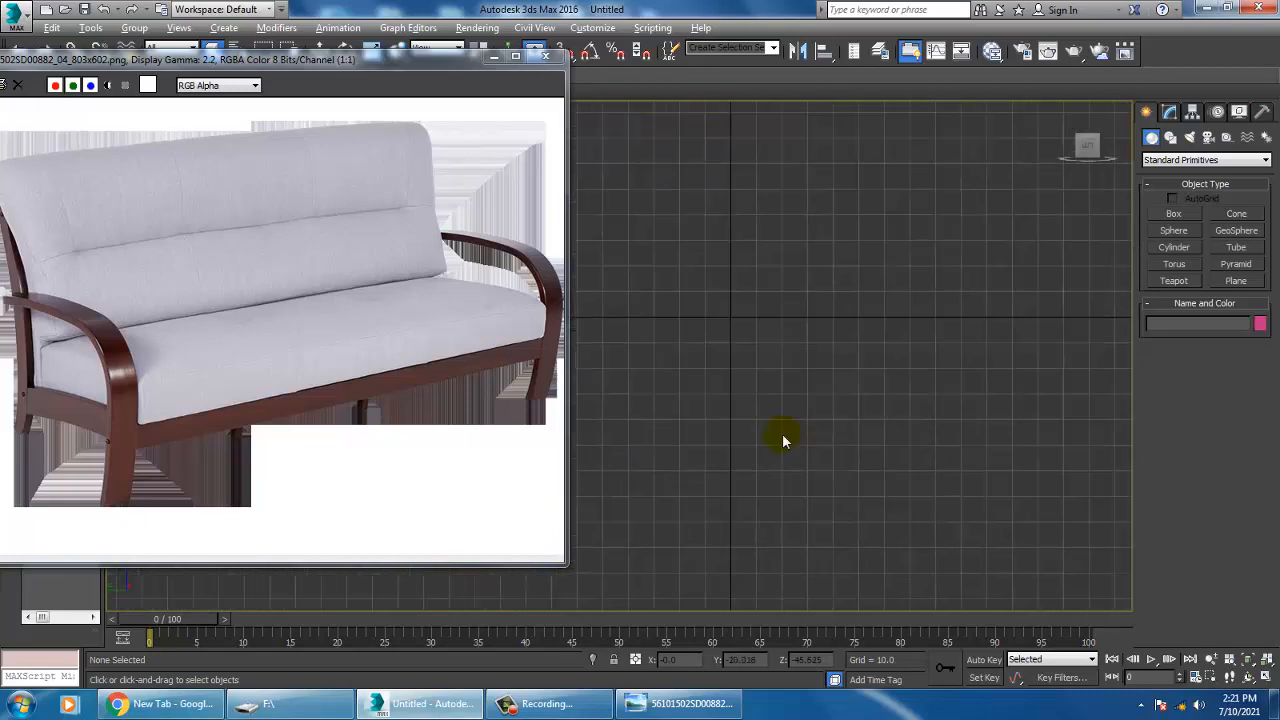
left_click(1170, 137)
left_click(1175, 228)
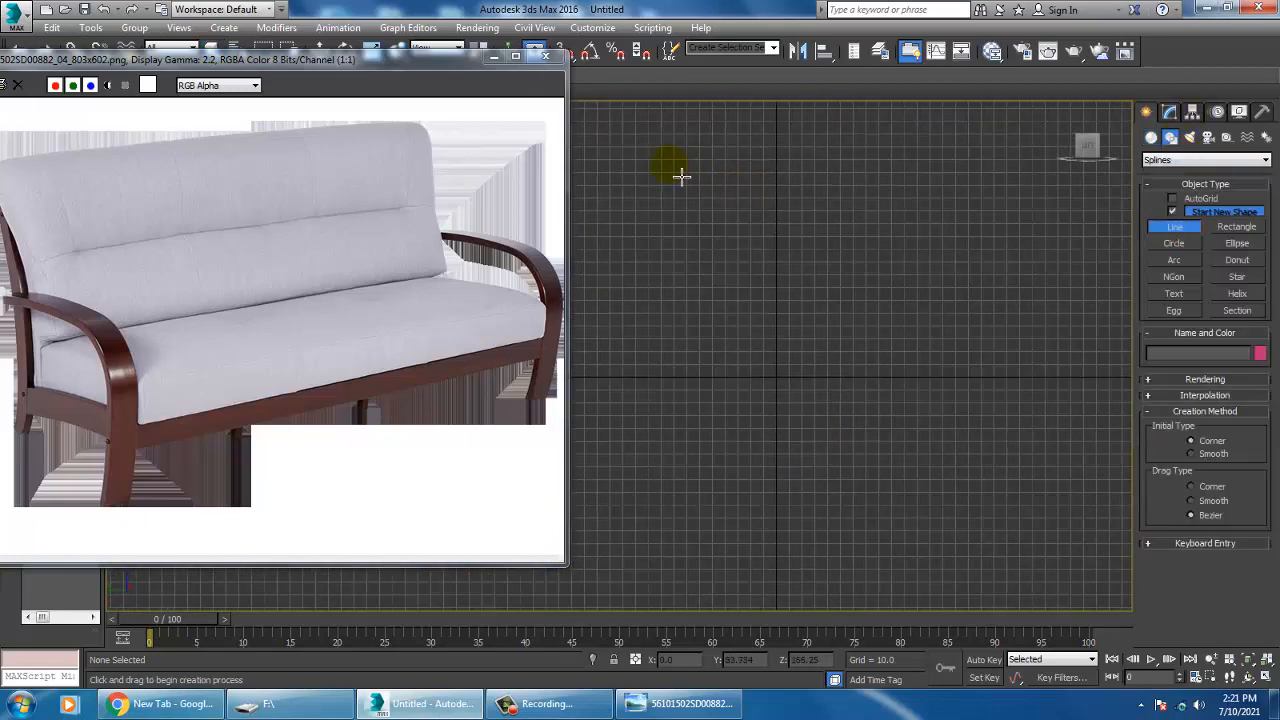
left_click(634, 201)
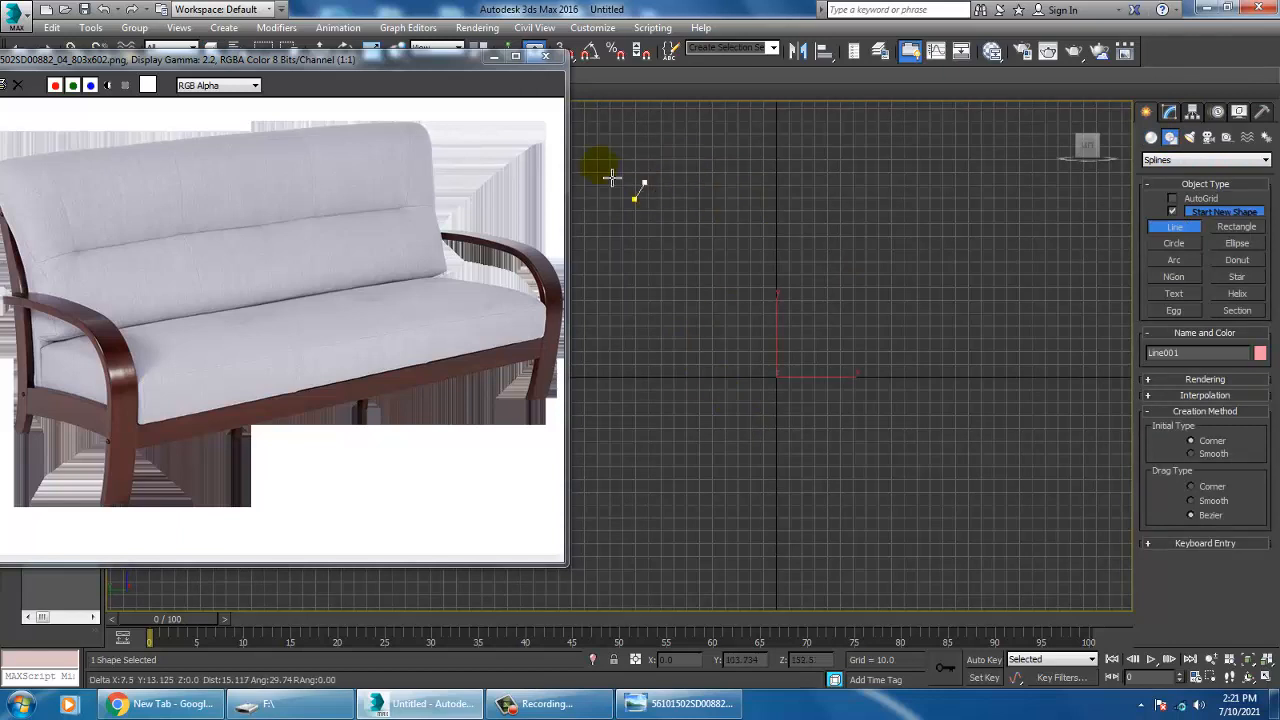
left_click_drag(706, 383, 709, 420)
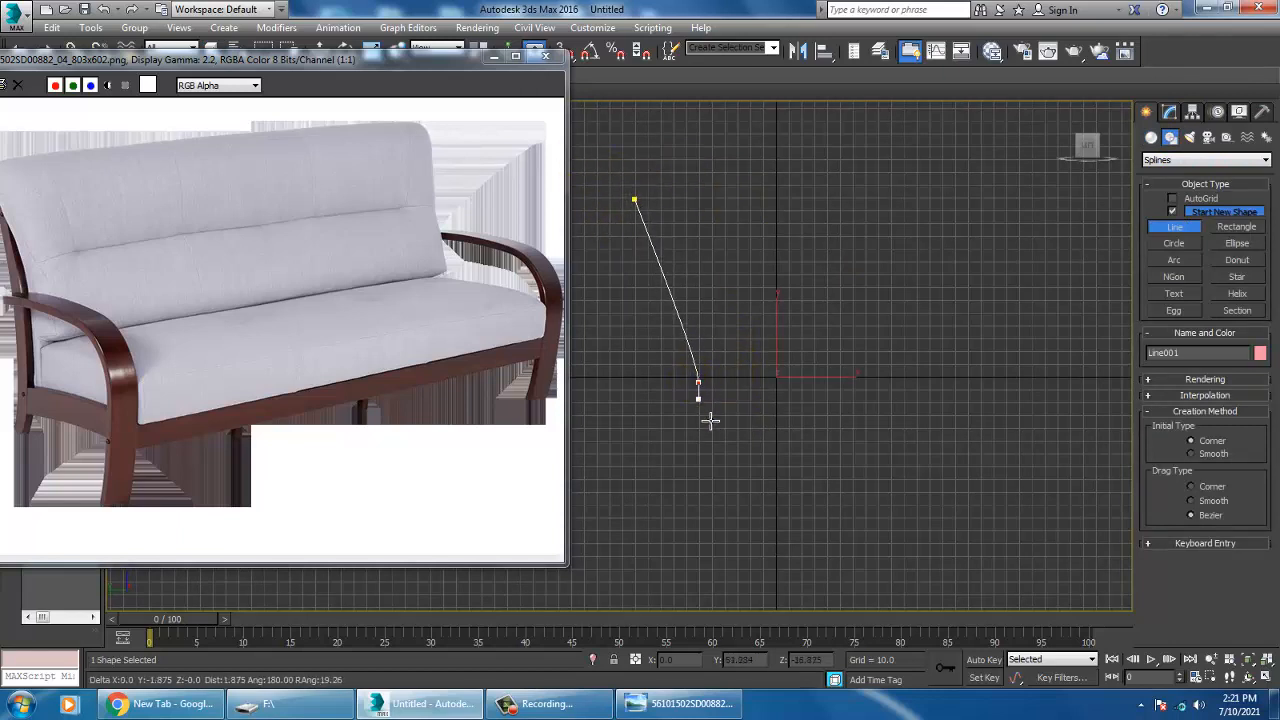
left_click(673, 554)
right_click(673, 554)
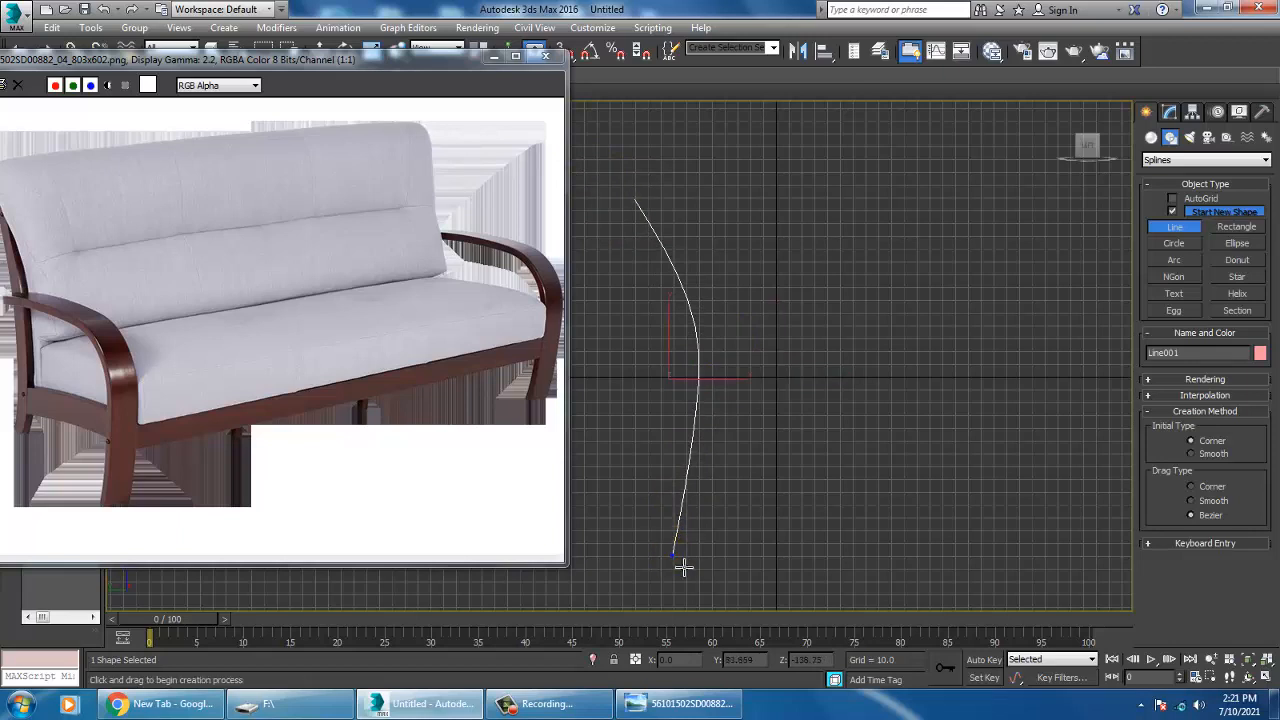
Shift the line's middle vertex slightly outward and adjust its Bezier handle to straighten the lower part of the leg.
right_click(688, 524)
scroll(740, 422, "up", 2)
key("1")
left_click(714, 377)
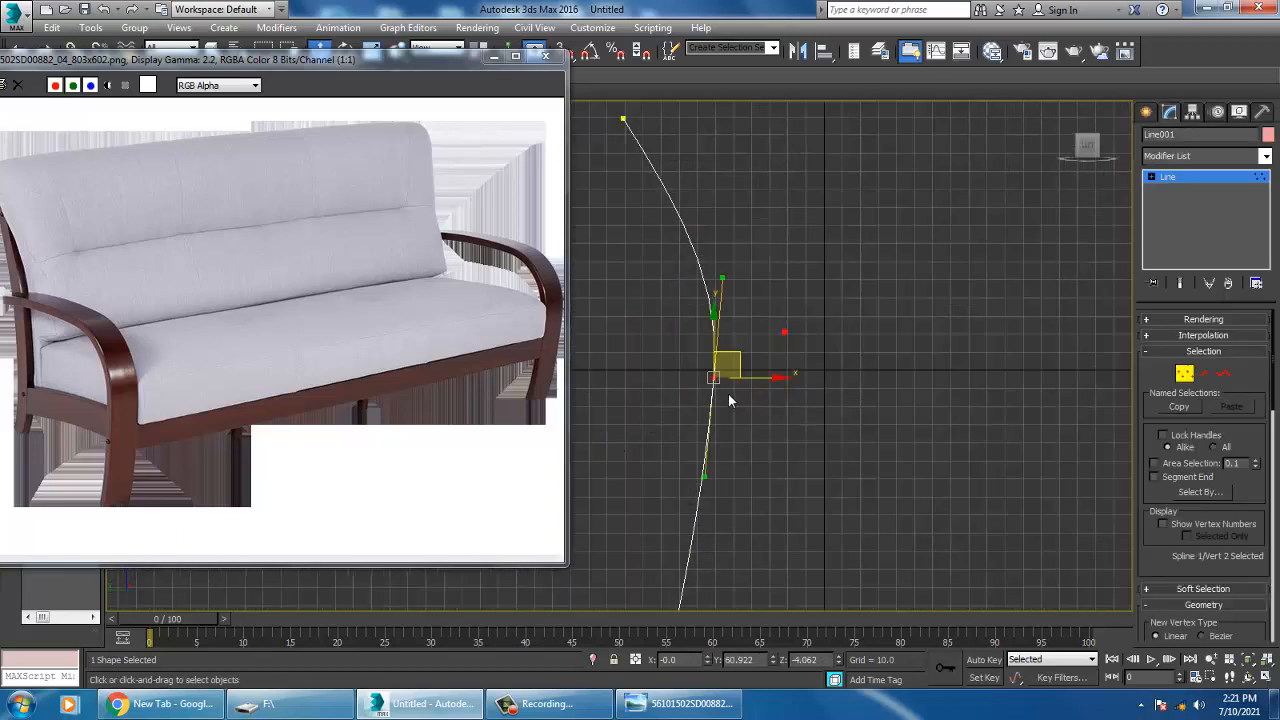
left_click_drag(773, 388, 751, 386)
middle_click_drag(779, 391, 782, 275)
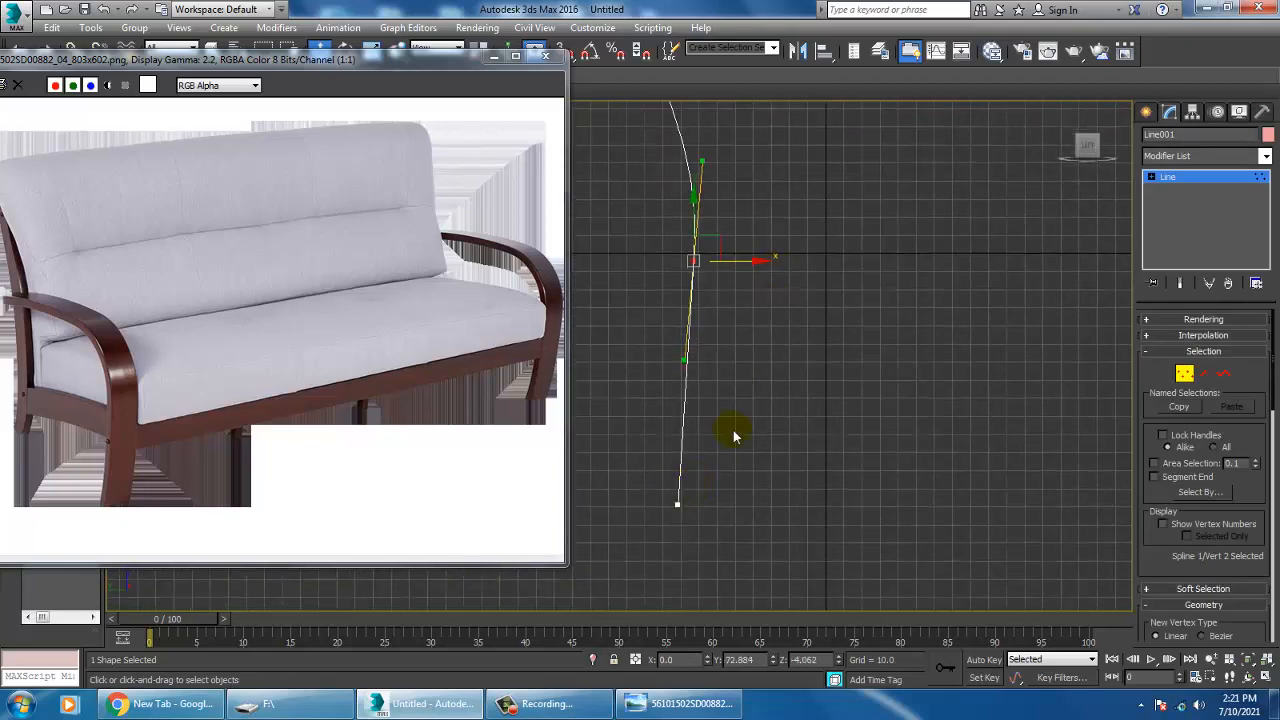
middle_click_drag(689, 387, 706, 412)
scroll(883, 392, "down", 4)
middle_click_drag(883, 385, 930, 414)
scroll(890, 420, "up", 2)
middle_click_drag(878, 453, 856, 414)
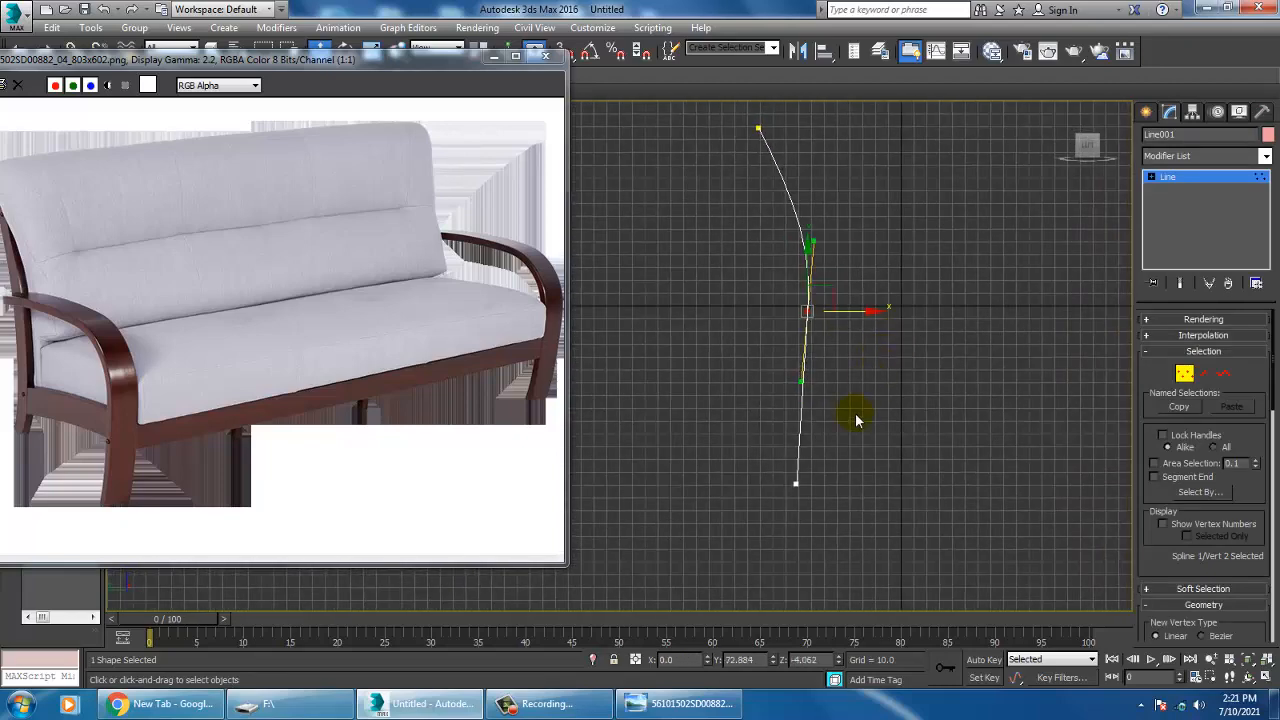
left_click_drag(812, 393, 816, 390)
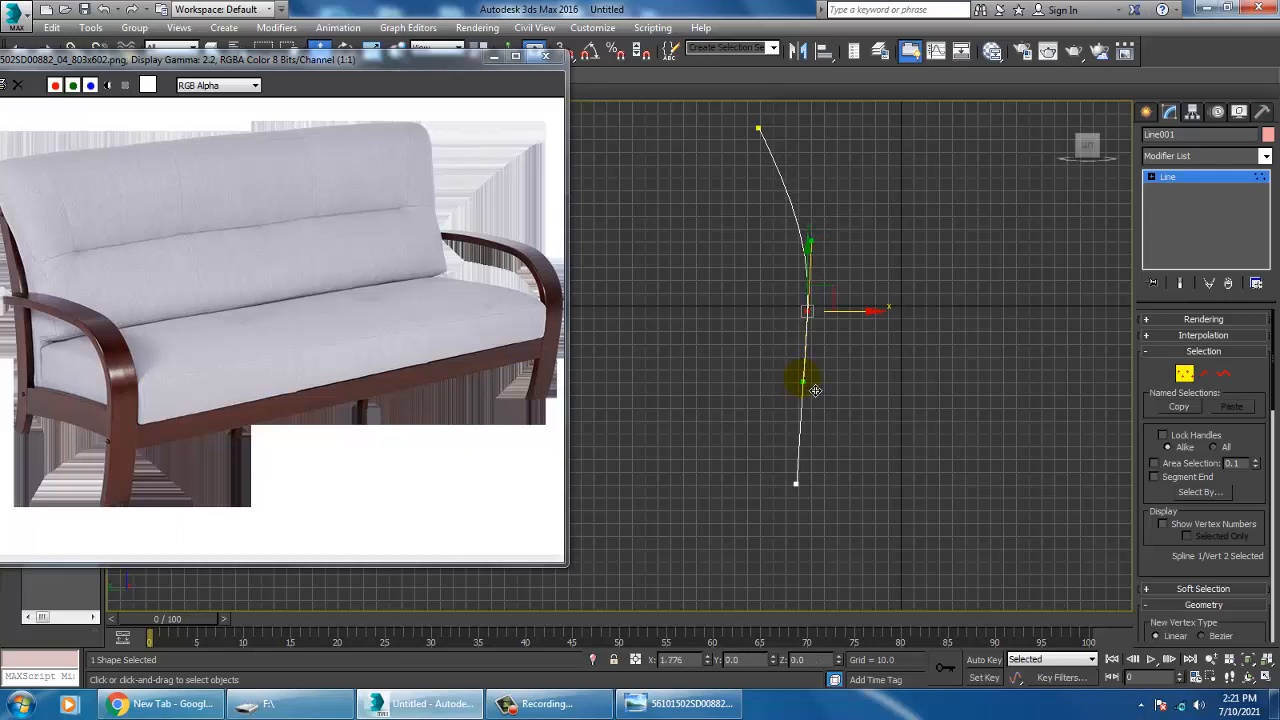
Enable the line in the viewport with a rectangular section of length 4.2 and width 5.36, and display edged faces in Perspective.
left_click(1164, 320)
left_click(1150, 346)
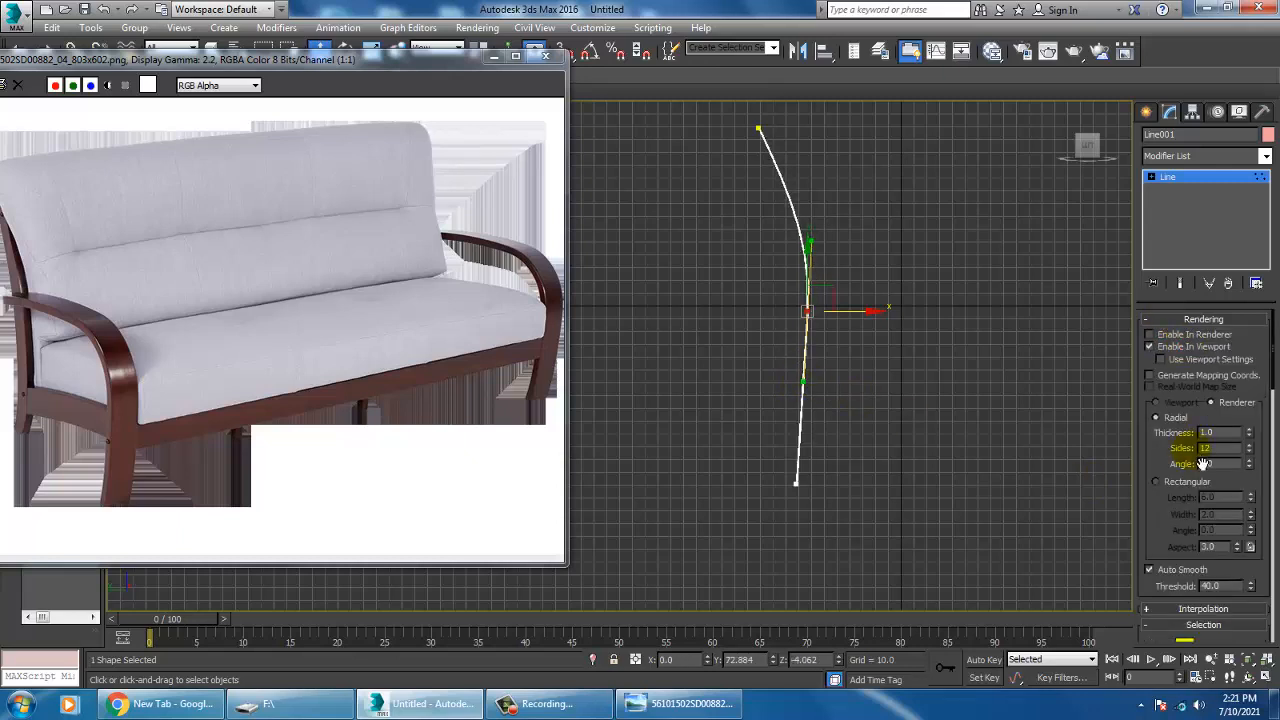
left_click(1185, 484)
key("alt+w")
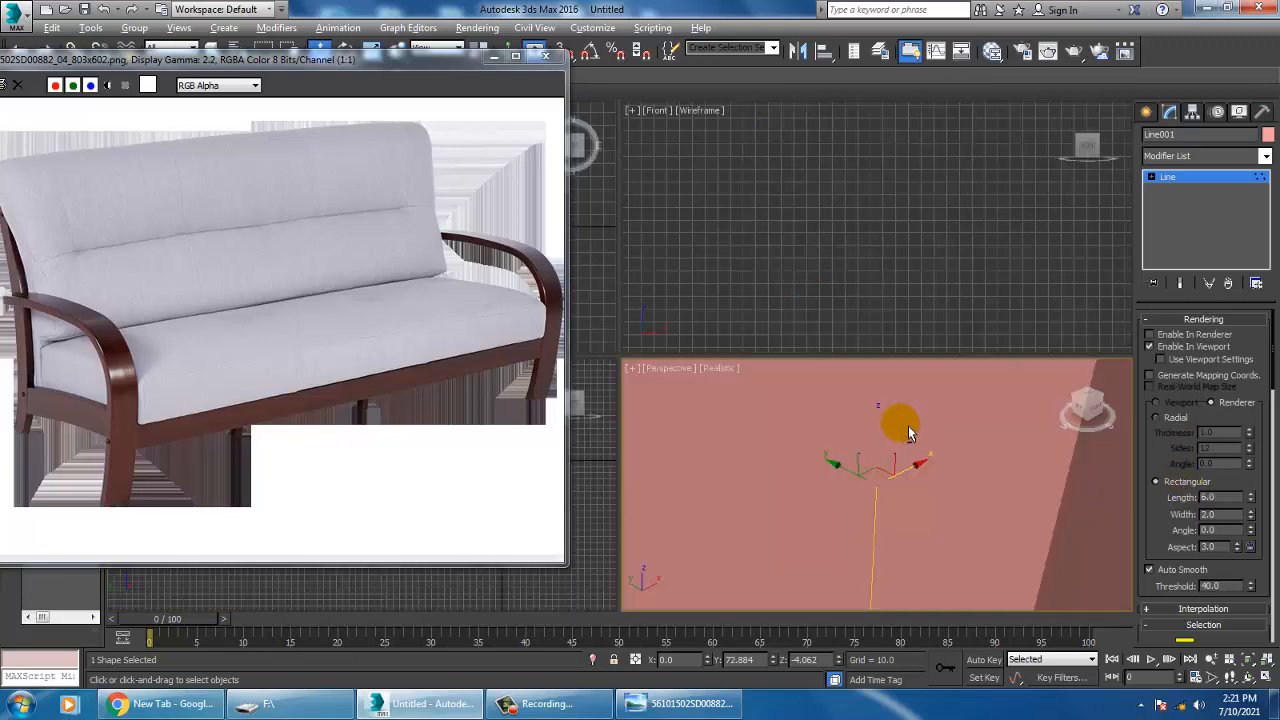
key("alt+w")
scroll(914, 441, "down", 10)
middle_click_drag(955, 435, 842, 369)
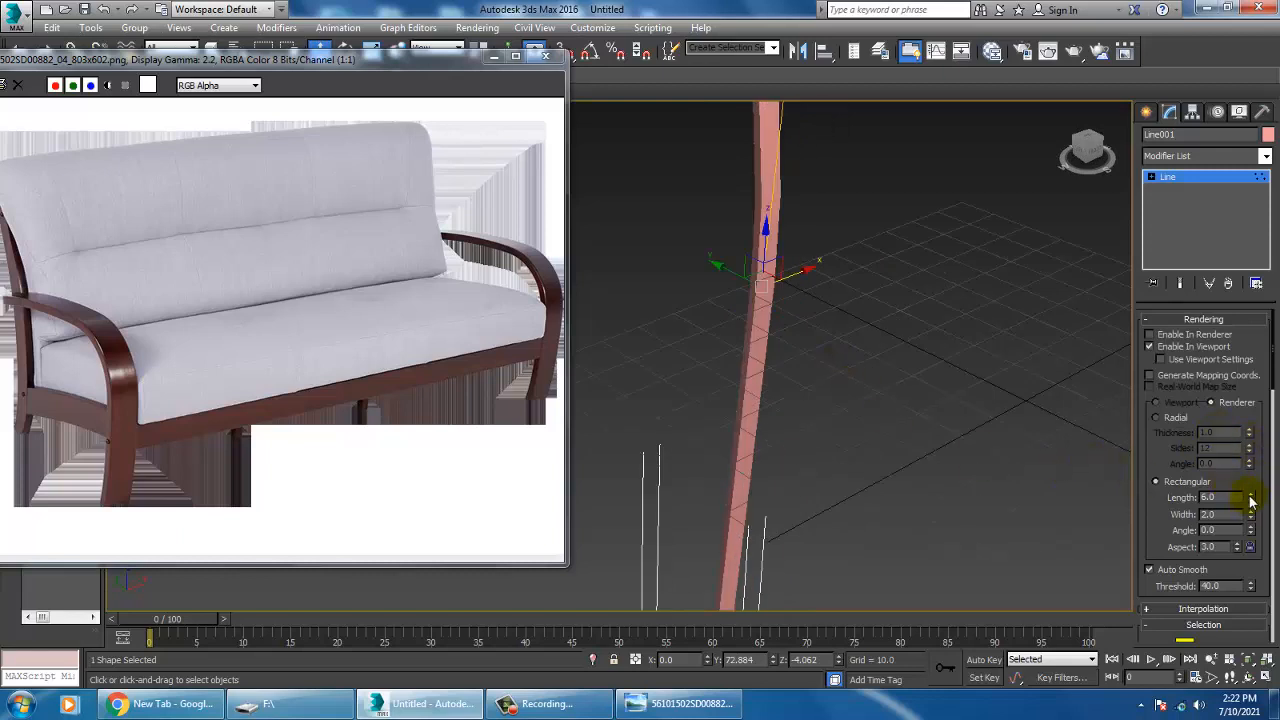
left_click_drag(1251, 500, 1241, 387)
key("F4")
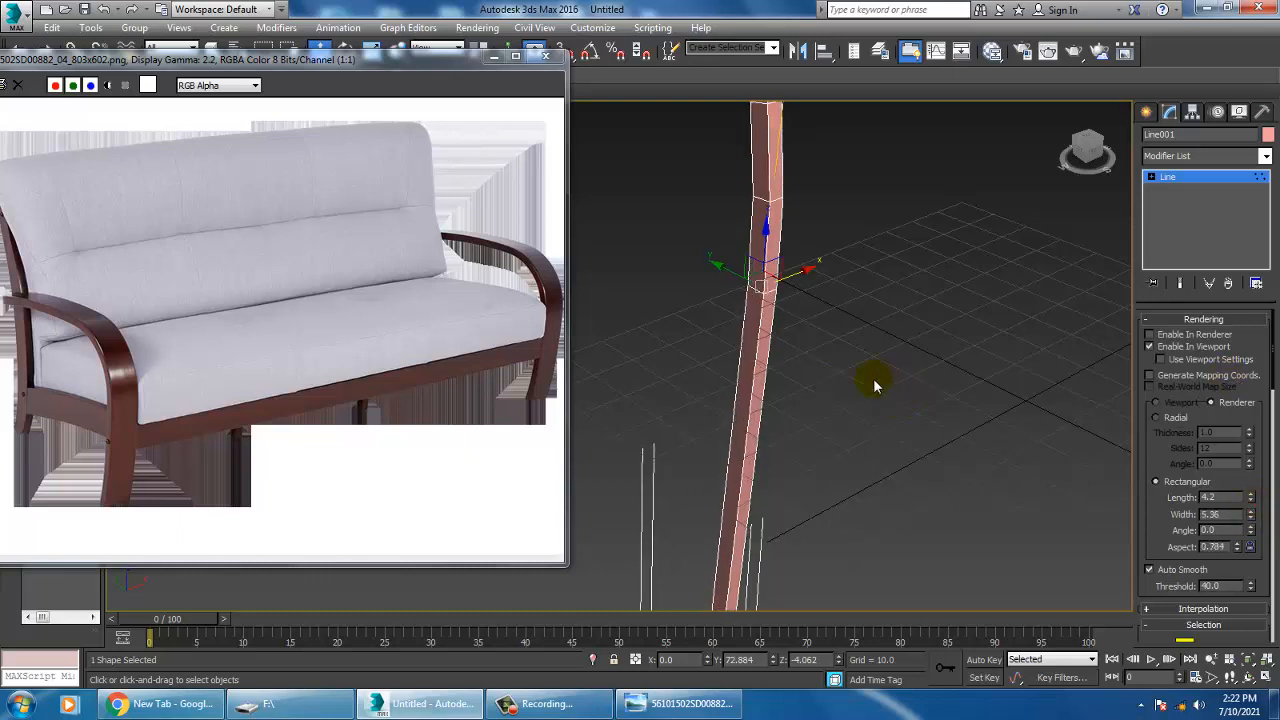
Set the leg's rectangular section to length 4.615 and width 7.933.
scroll(880, 380, "down", 5)
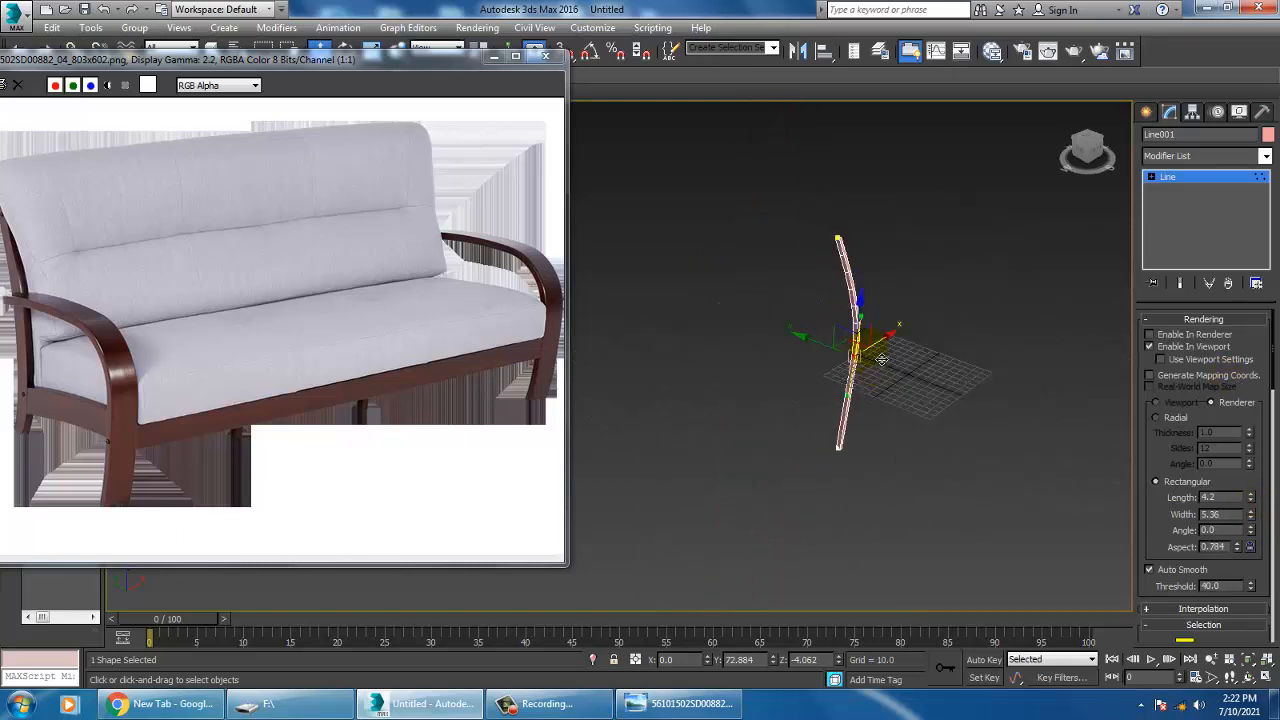
scroll(882, 355, "up", 5)
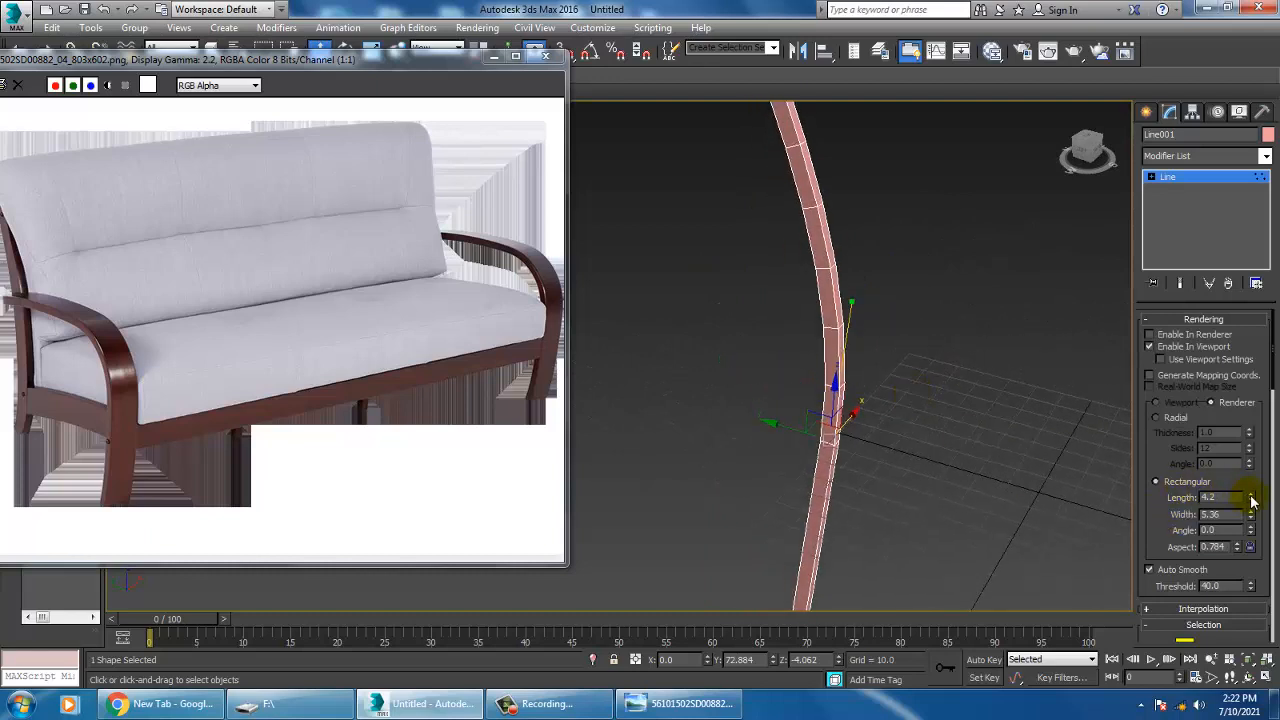
mouse_move(1253, 500)
left_mouse_down()
mouse_move(1262, 533)
mouse_move(1250, 449)
mouse_move(1266, 484)
left_mouse_up()
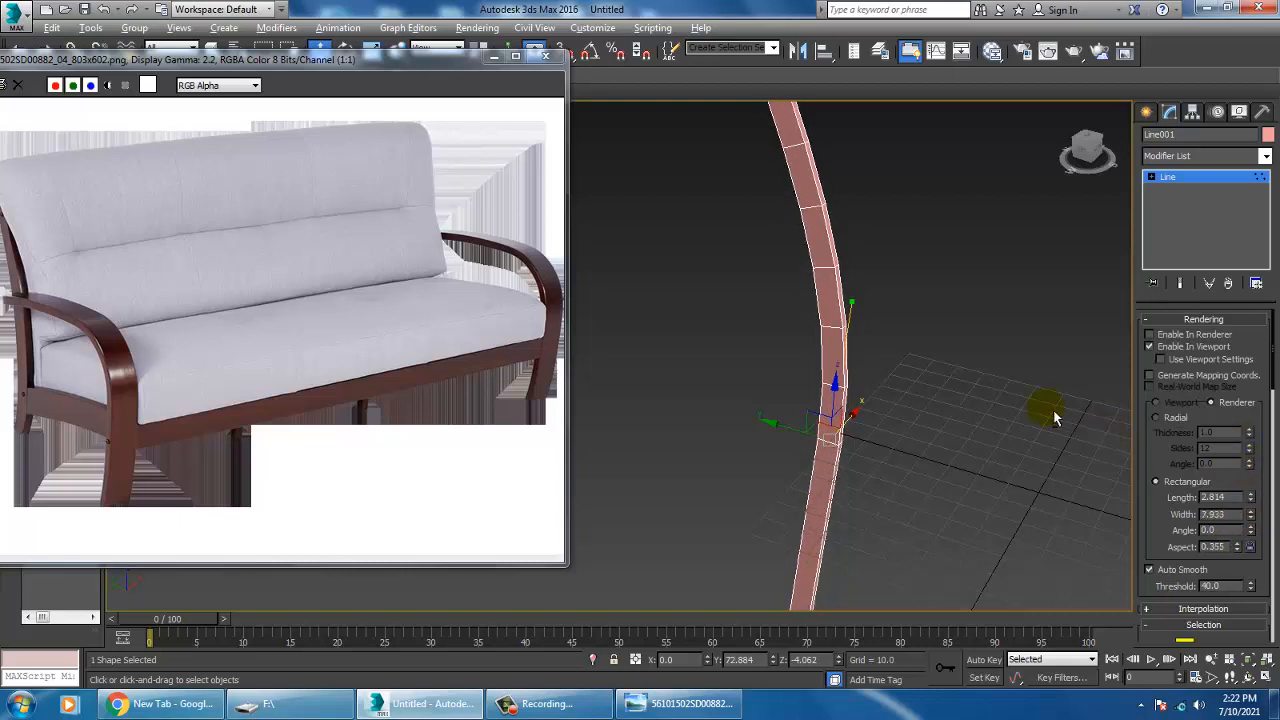
middle_click_drag(1054, 418, 847, 374, "alt")
left_click_drag(1250, 503, 1257, 458)
scroll(774, 481, "down", 5)
middle_click_drag(782, 478, 840, 466, "alt")
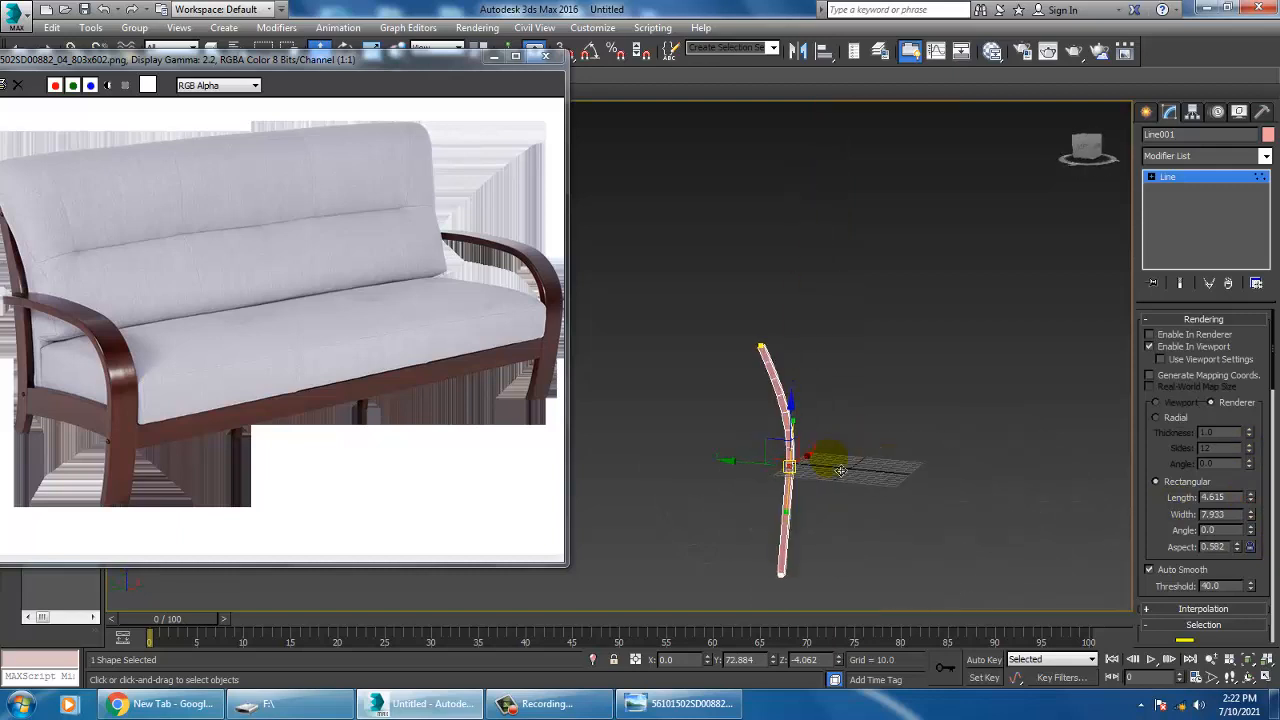
Scale the whole leg down and raise it along Z until its foot rests at grid level.
key("r")
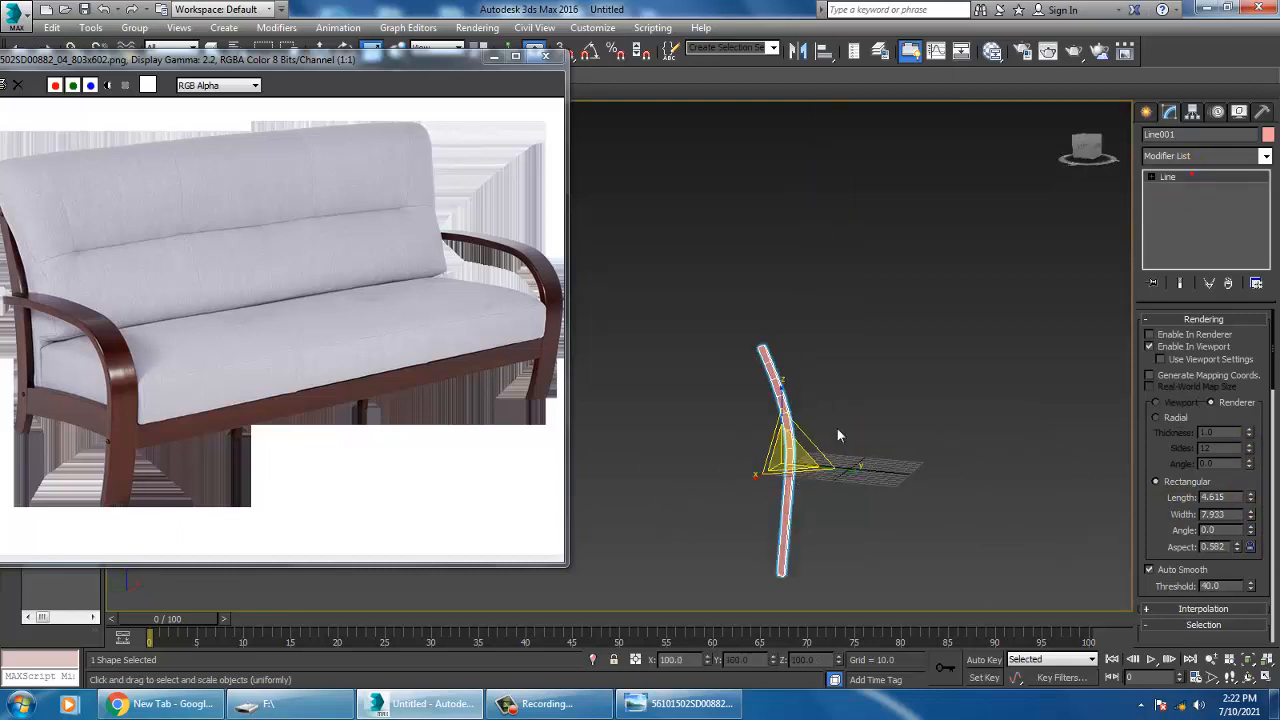
left_click_drag(804, 467, 834, 538)
scroll(798, 485, "up", 4)
key("w")
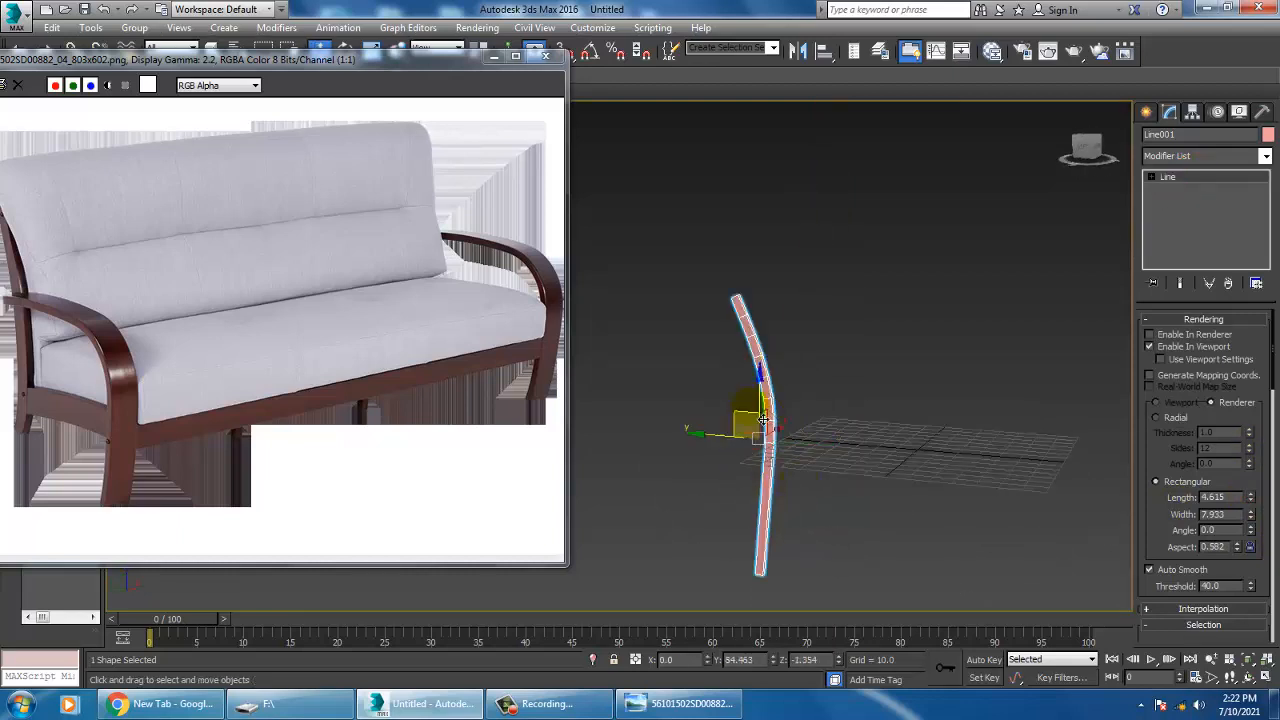
left_click_drag(770, 392, 773, 278)
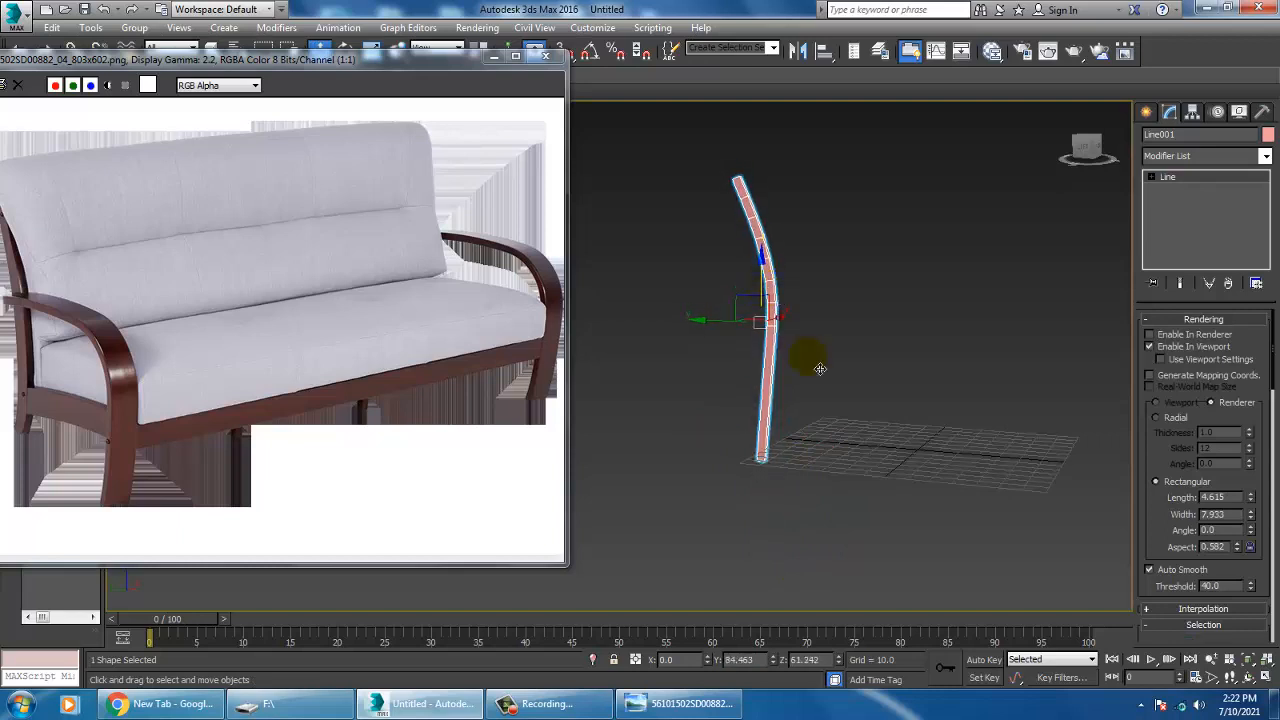
middle_click_drag(815, 361, 849, 419)
scroll(849, 419, "up", 3)
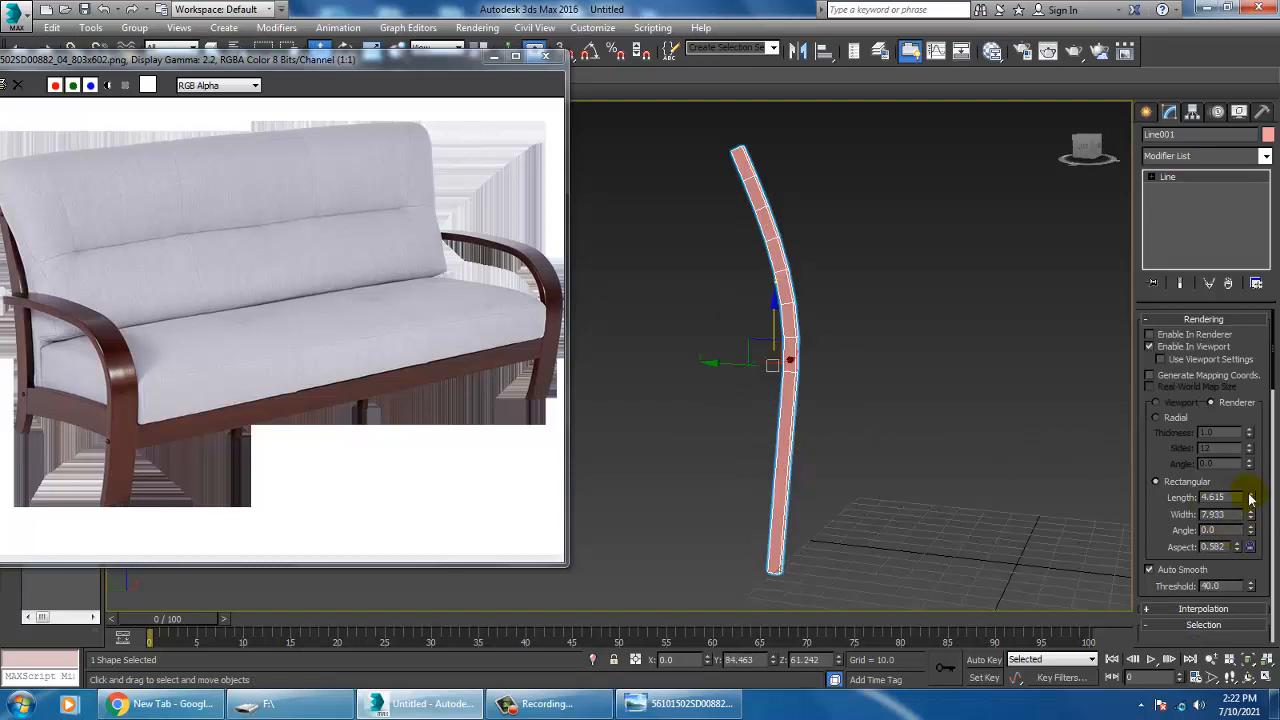
Set the leg's rectangular section width to 12.454 and move the leg along X to about -163.5.
mouse_move(1250, 497)
left_mouse_down()
mouse_move(1253, 438)
mouse_move(1263, 478)
left_mouse_up()
key("ctrl+z")
middle_click_drag(967, 432, 890, 395, "alt")
left_click_drag(890, 395, 587, 334)
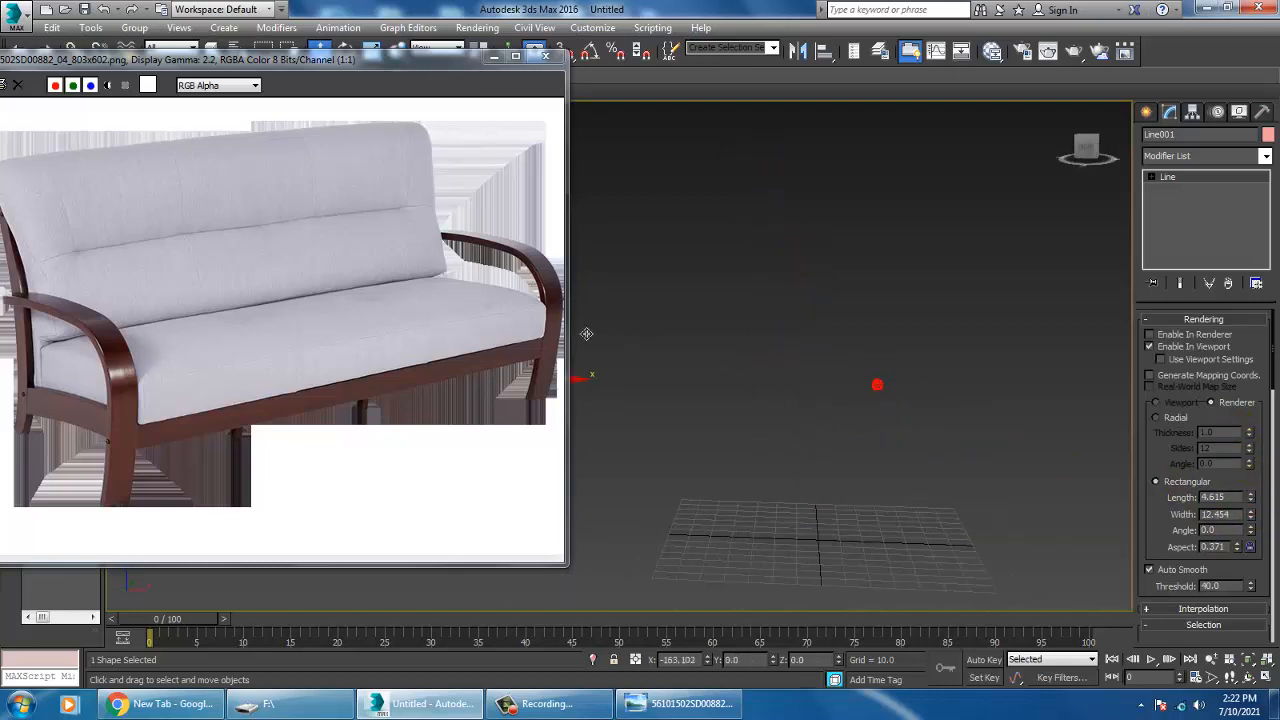
mouse_move(763, 381)
middle_mouse_down("alt")
mouse_move(880, 392)
mouse_move(826, 408)
mouse_move(763, 384)
middle_mouse_up("alt")
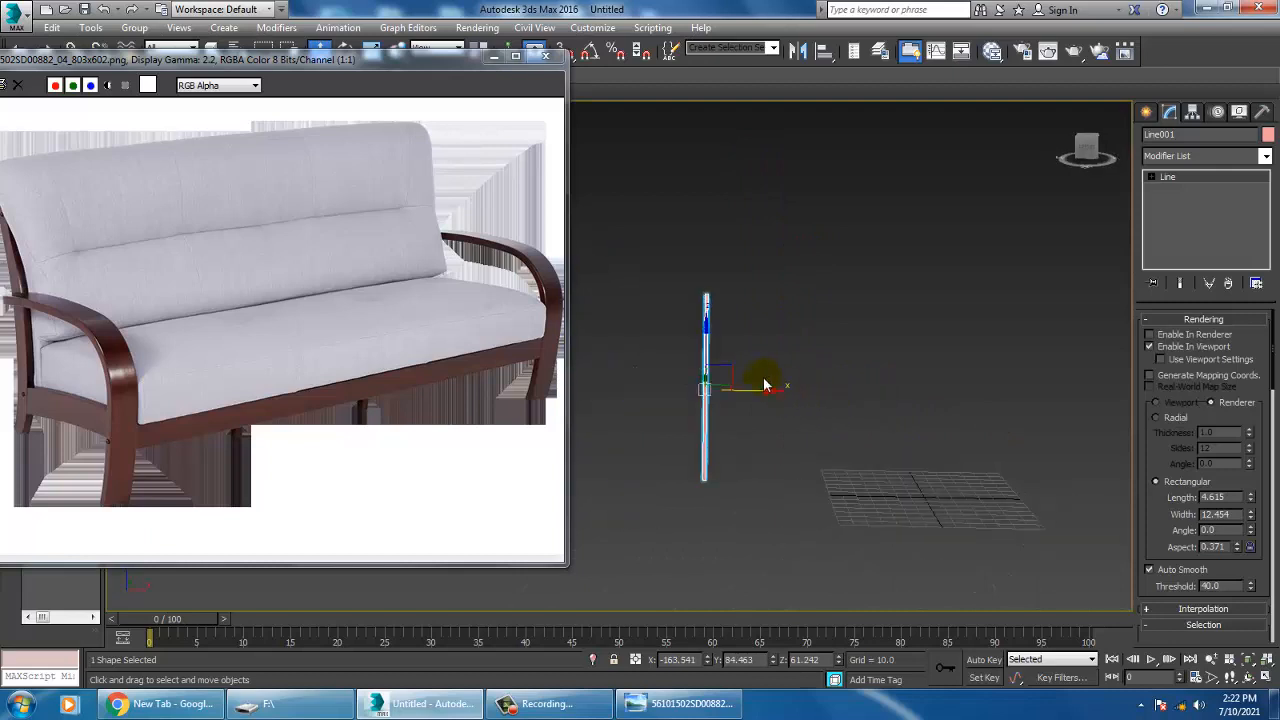
Clone the leg along X to about 15 as the second rear leg, and reposition the reference image to show the whole sofa.
mouse_move(762, 399)
left_mouse_down("shift")
mouse_move(1042, 399)
mouse_move(987, 400)
left_mouse_up("shift")
left_click(655, 420)
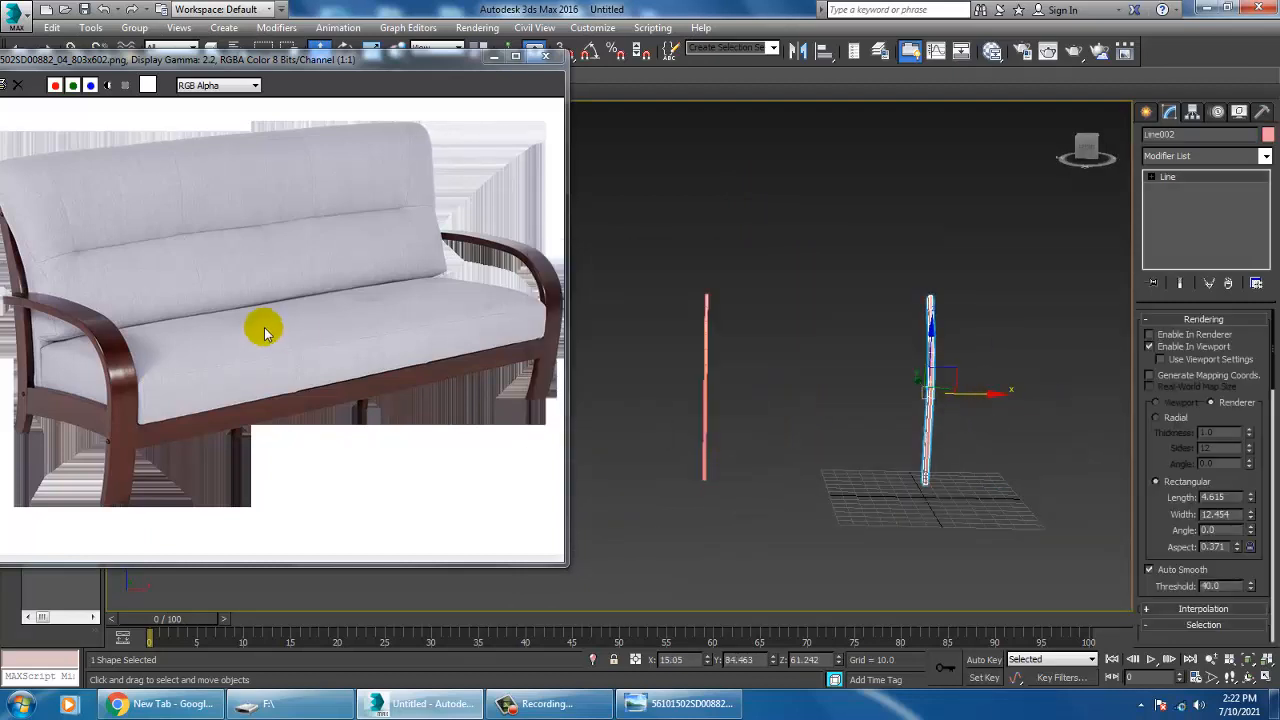
left_click_drag(200, 62, 264, 60)
Select both rear legs in the Left view and convert them to Editable Poly.
middle_click_drag(851, 394, 943, 360)
key("alt+w")
right_click(545, 599)
key("alt+w")
left_click(1146, 111)
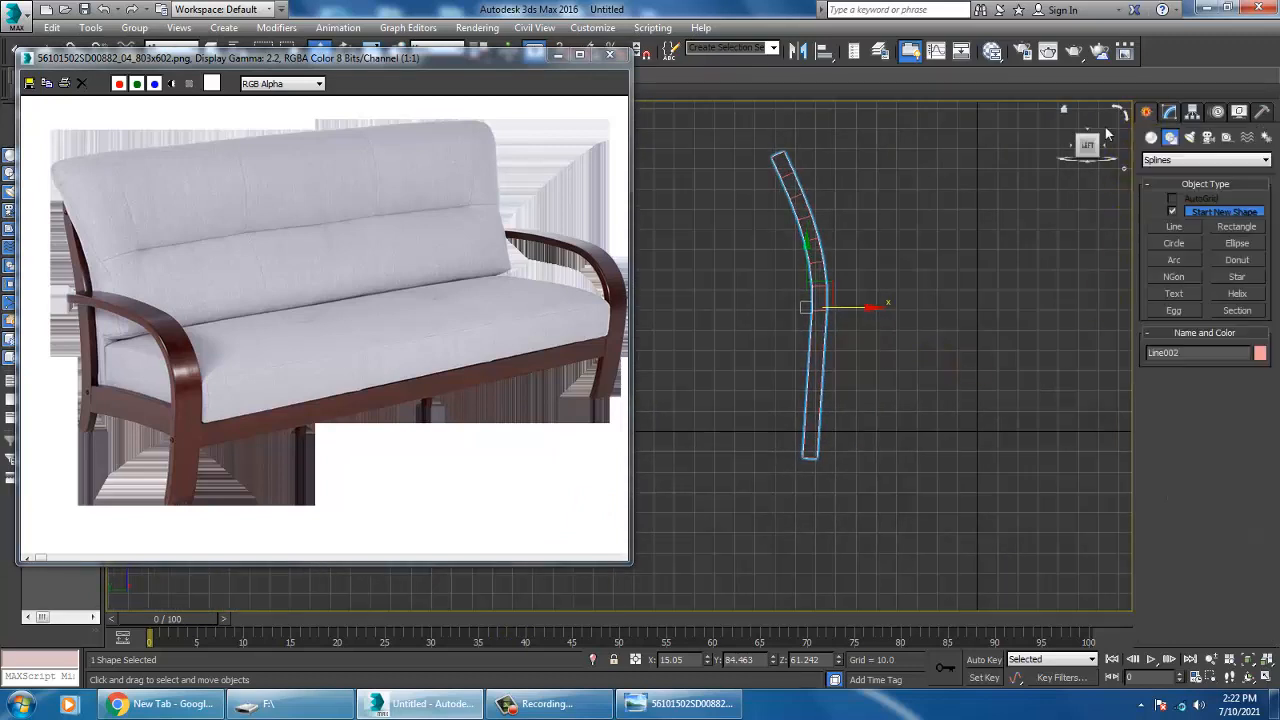
scroll(843, 443, "up", 4)
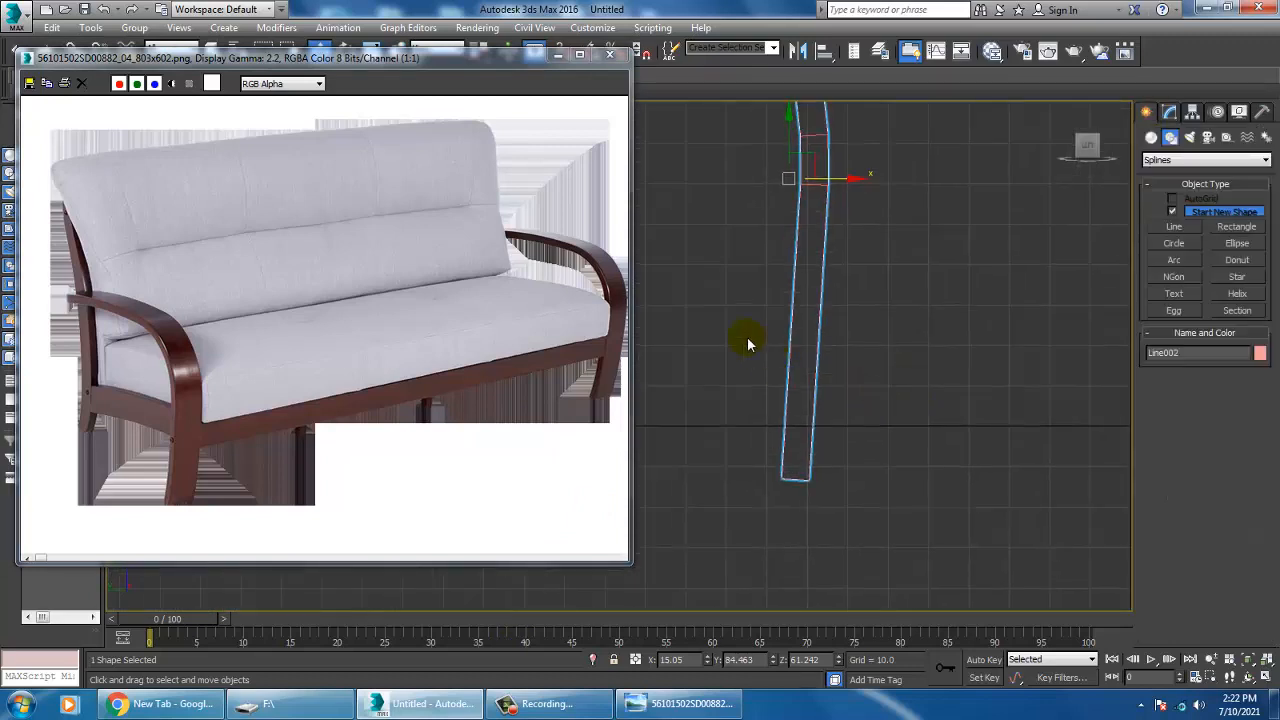
left_click_drag(748, 343, 846, 376)
scroll(938, 350, "down", 2)
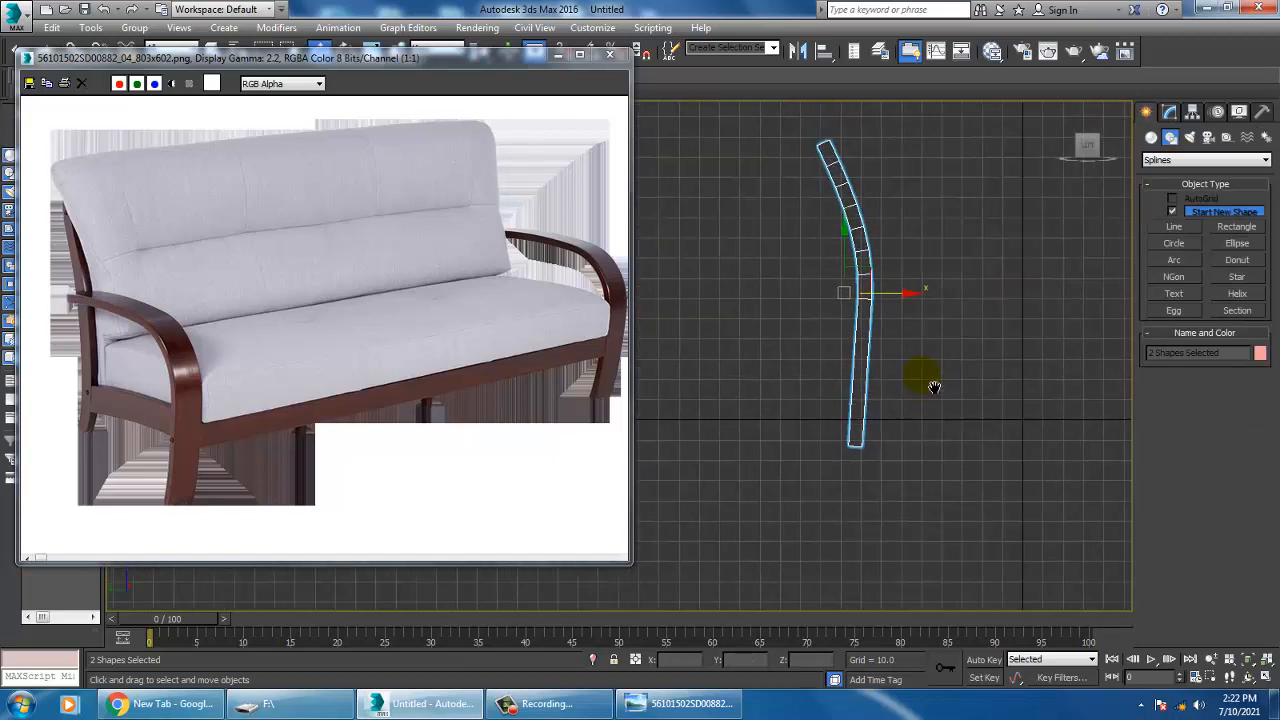
right_click(853, 343)
mouse_move(929, 491)
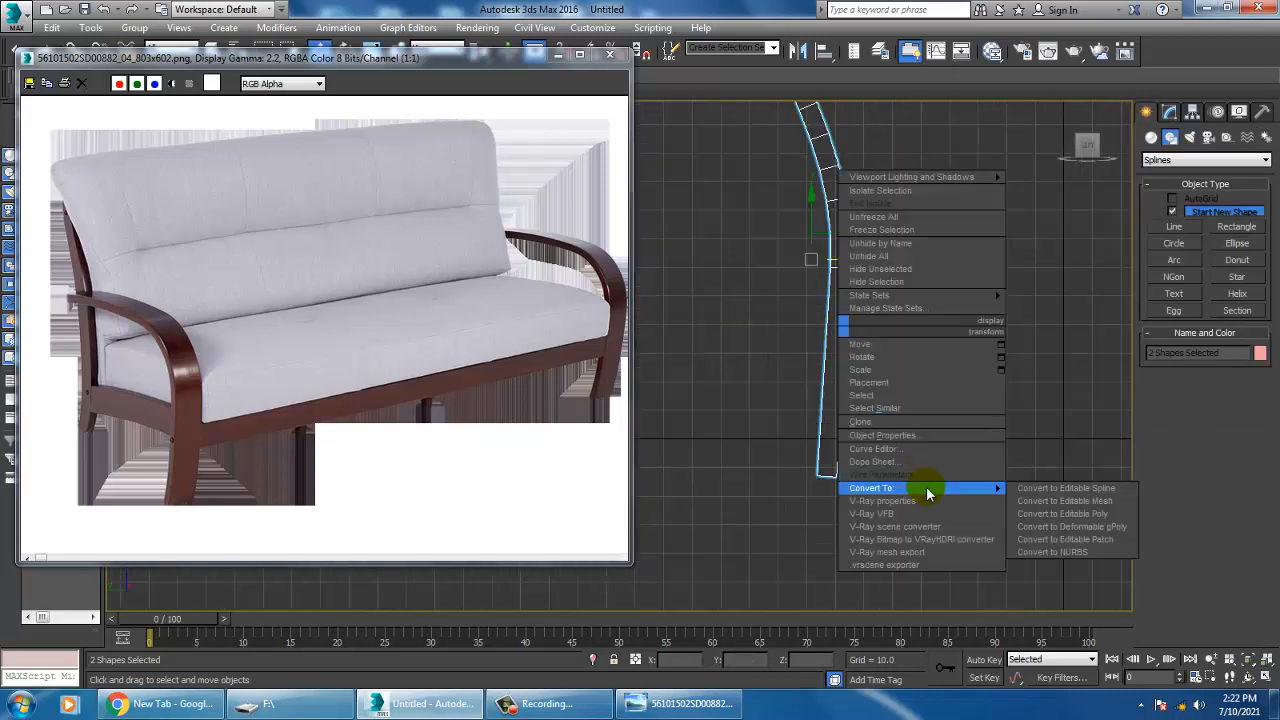
left_click(1100, 514)
left_click(881, 456)
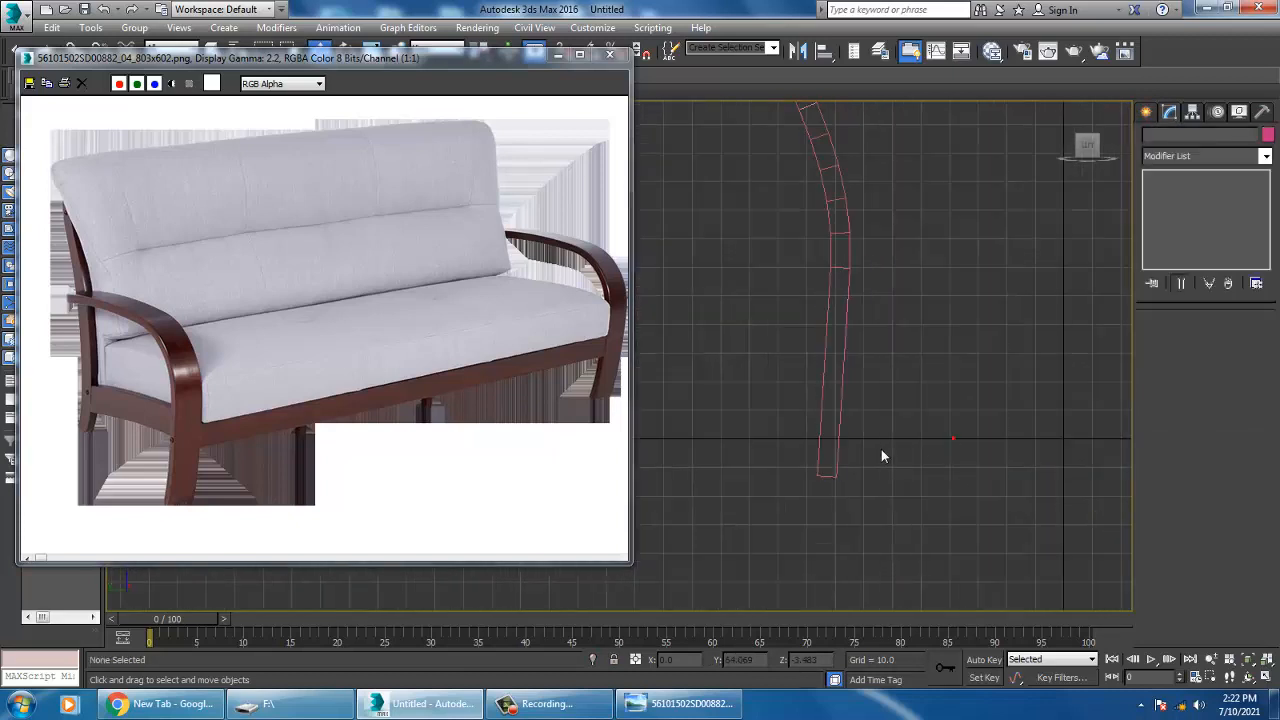
Attach the second rear leg to the first so both form a single editable poly.
left_click(840, 445)
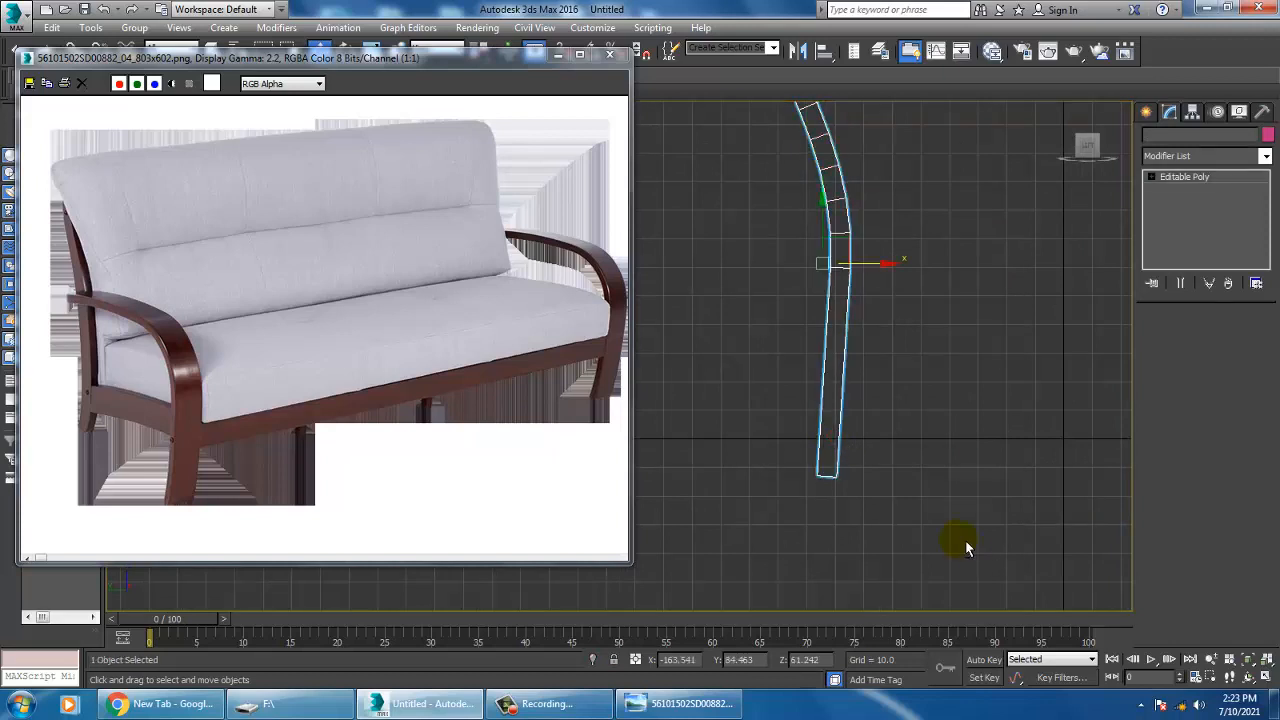
key("p")
scroll(894, 429, "up", 4)
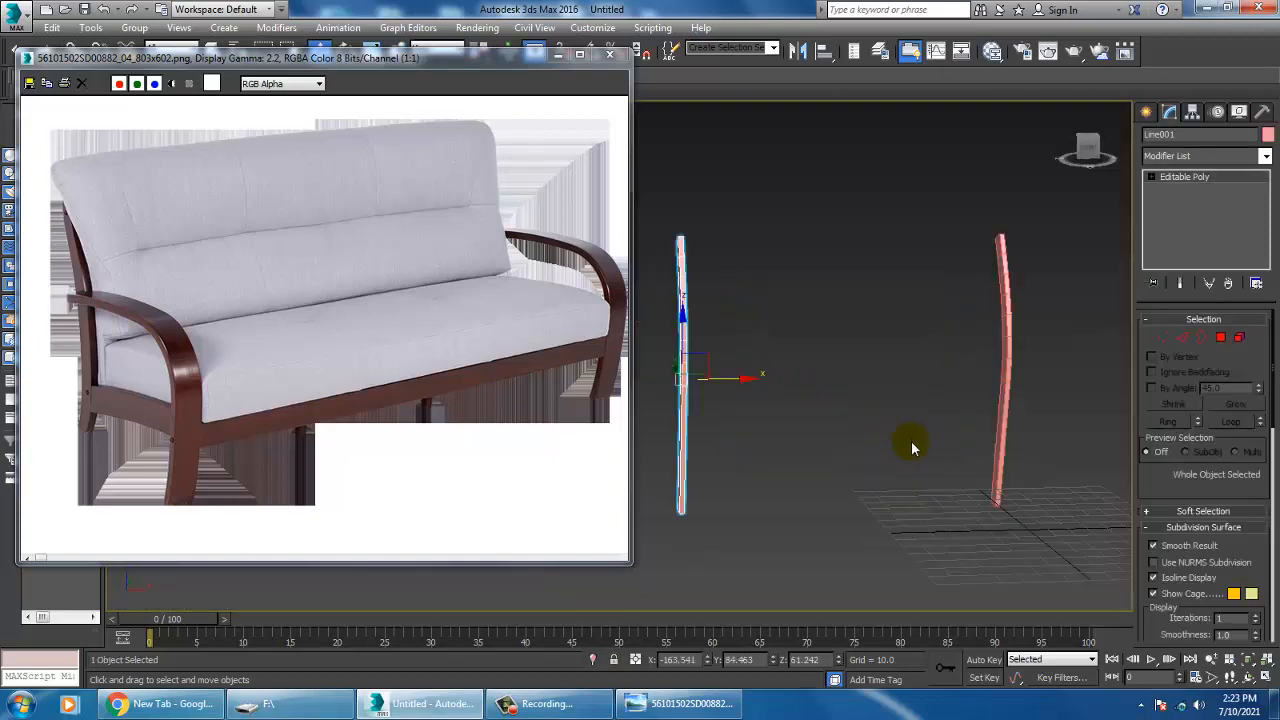
left_click_drag(1208, 514, 1192, 193)
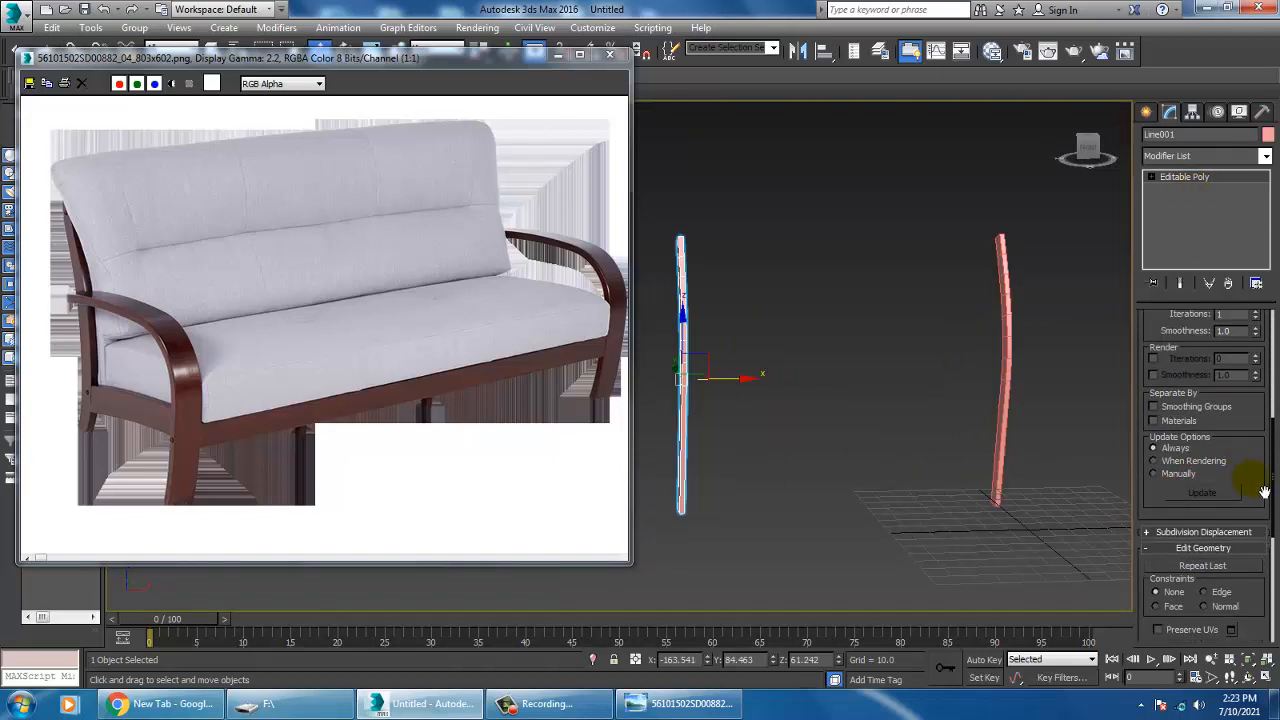
left_click_drag(1263, 490, 1233, 372)
left_click(1166, 538)
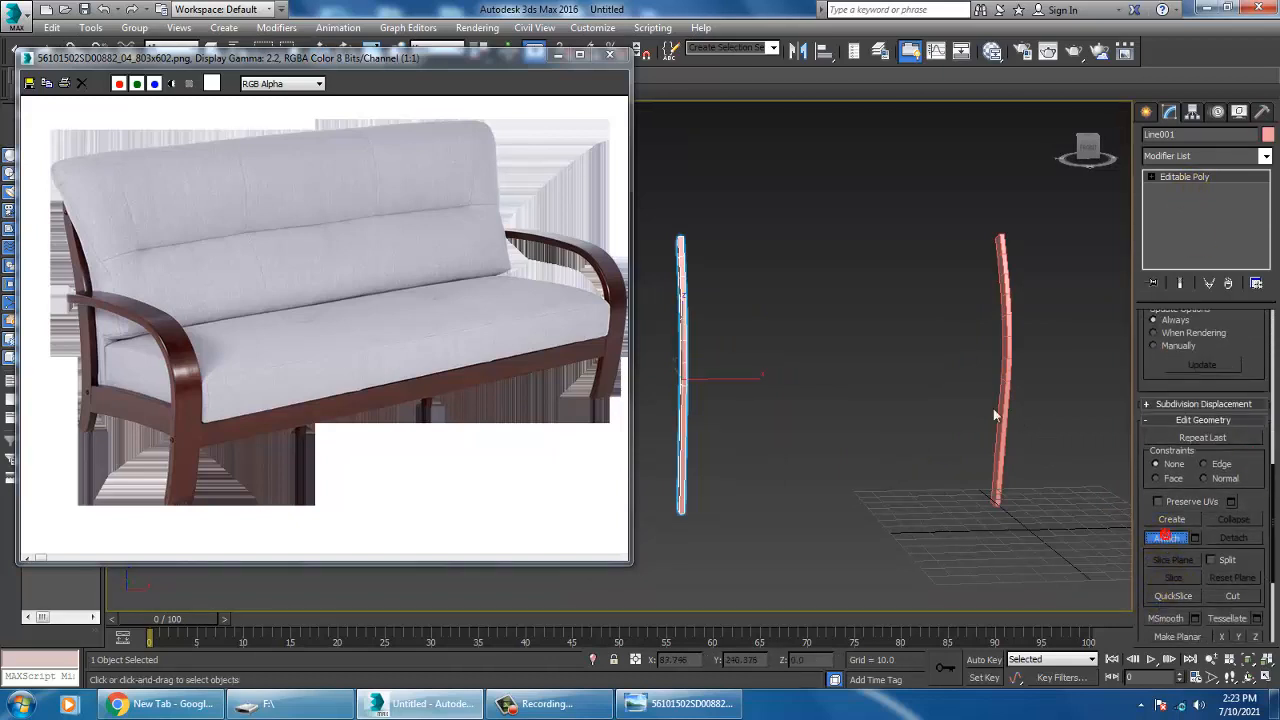
left_click(1012, 418)
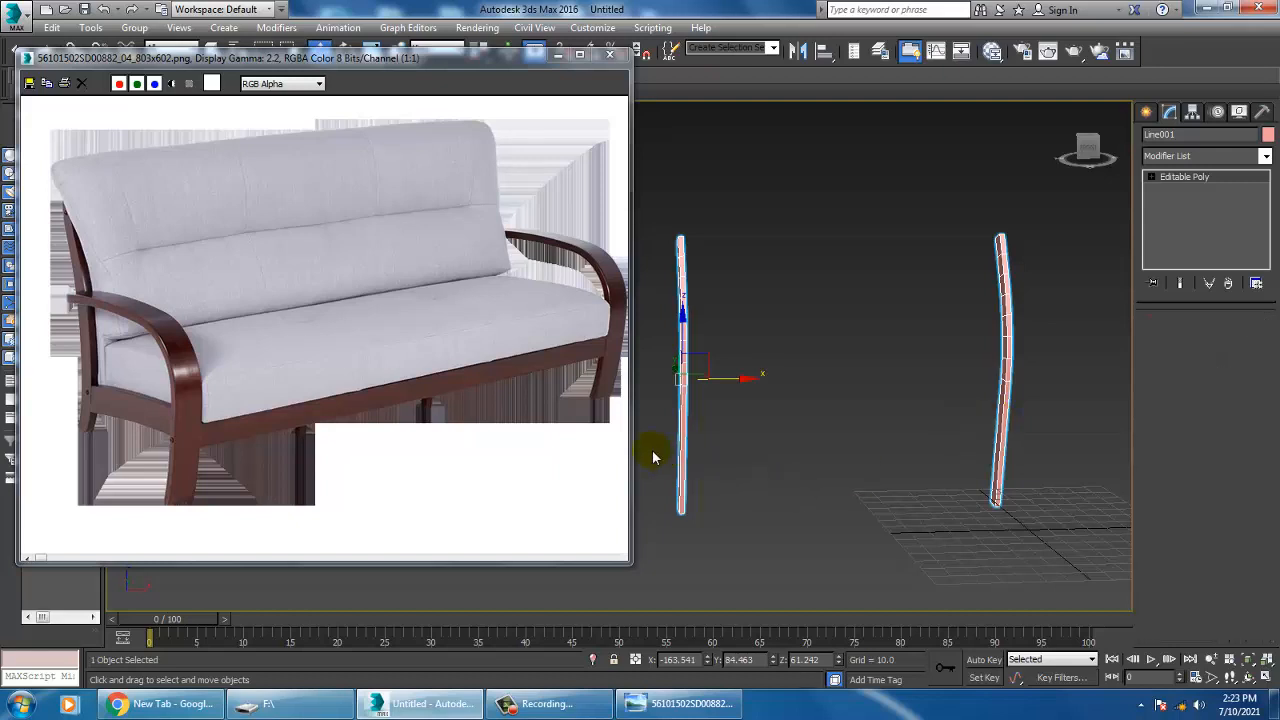
Connect the long lower edges of both legs with 2 segments, pinch -50 and slide -105.
key("2")
left_click_drag(652, 450, 1088, 460)
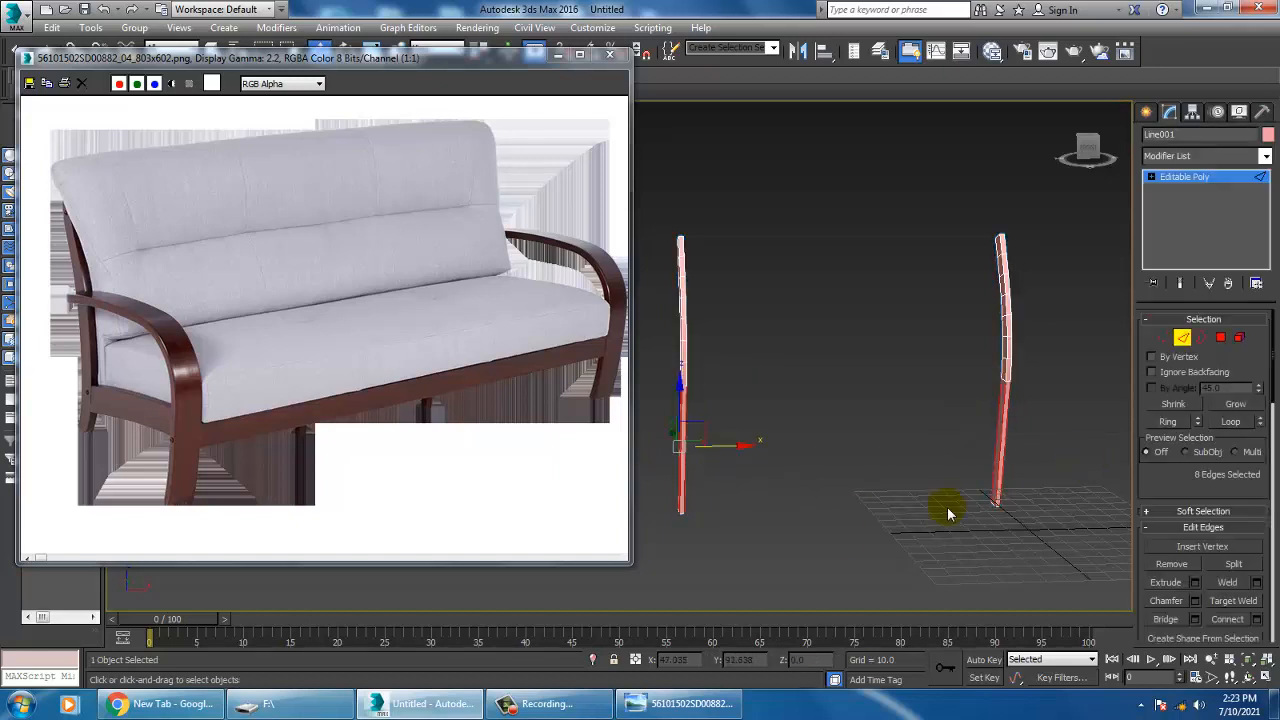
key("alt+w")
right_click(557, 593)
key("alt+w")
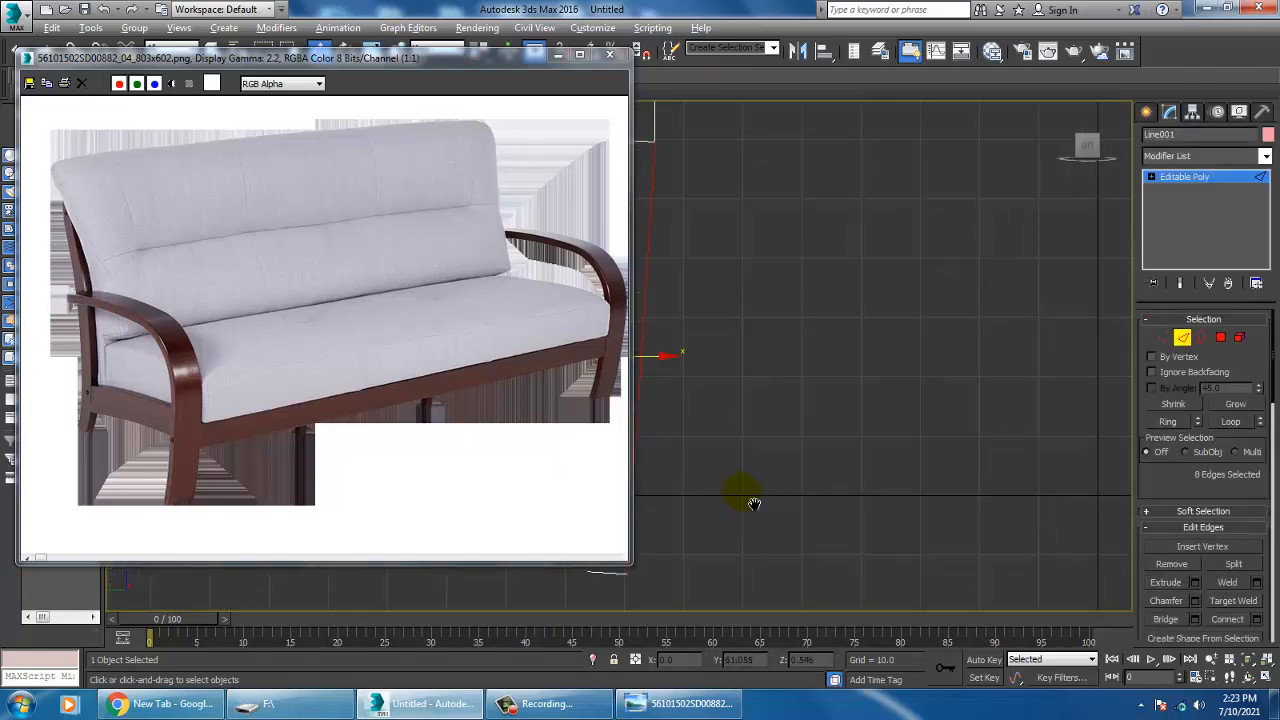
scroll(749, 498, "down", 2)
middle_click_drag(749, 498, 895, 471)
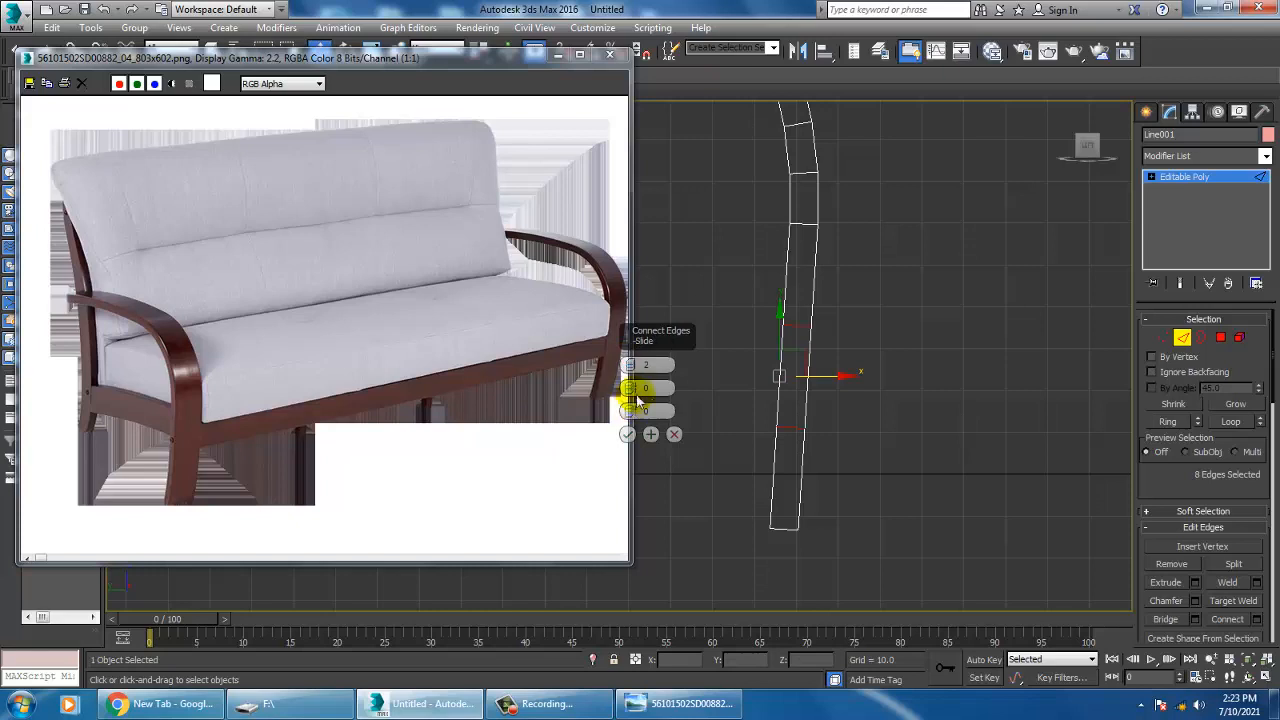
left_click_drag(628, 388, 645, 462)
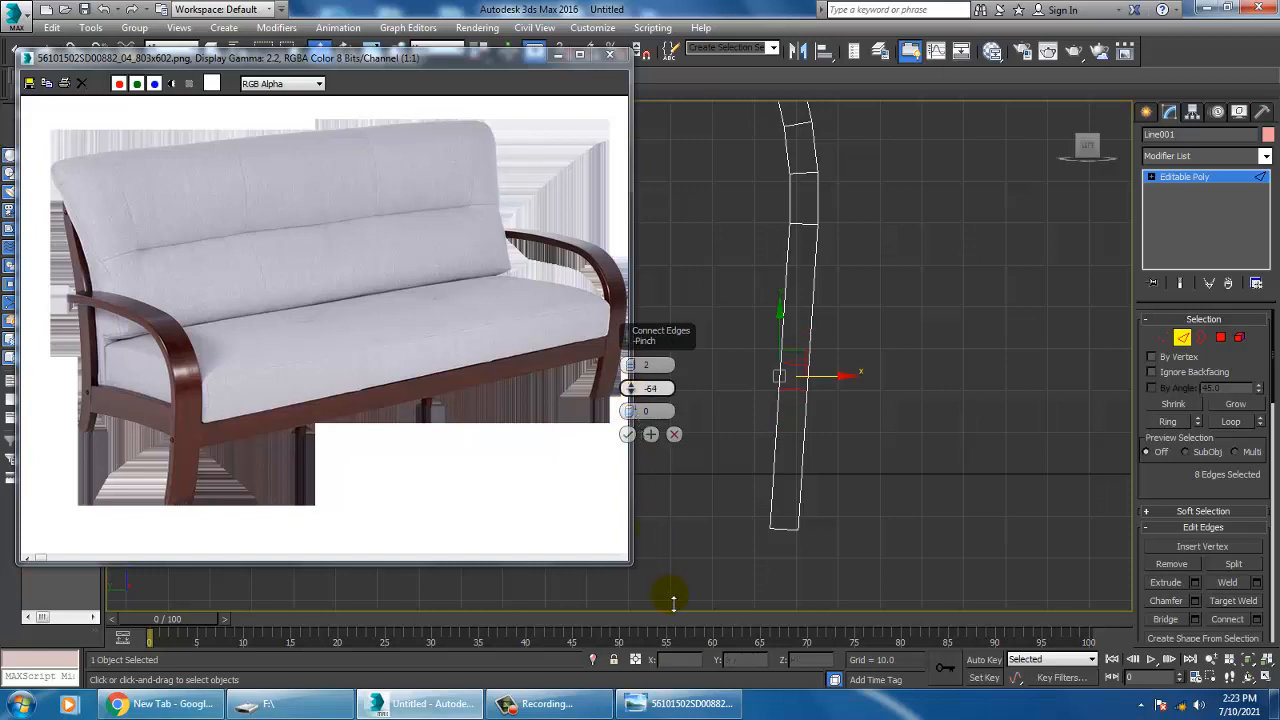
left_click_drag(680, 575, 675, 555)
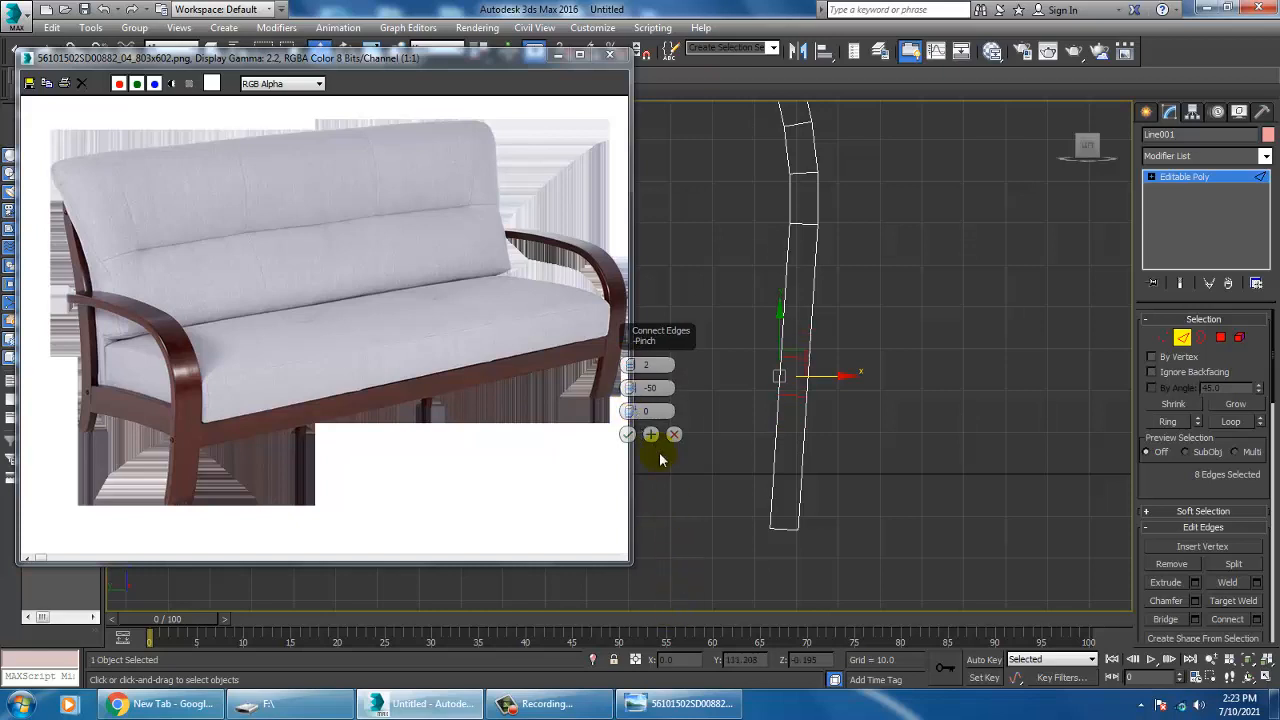
left_click_drag(628, 411, 618, 152)
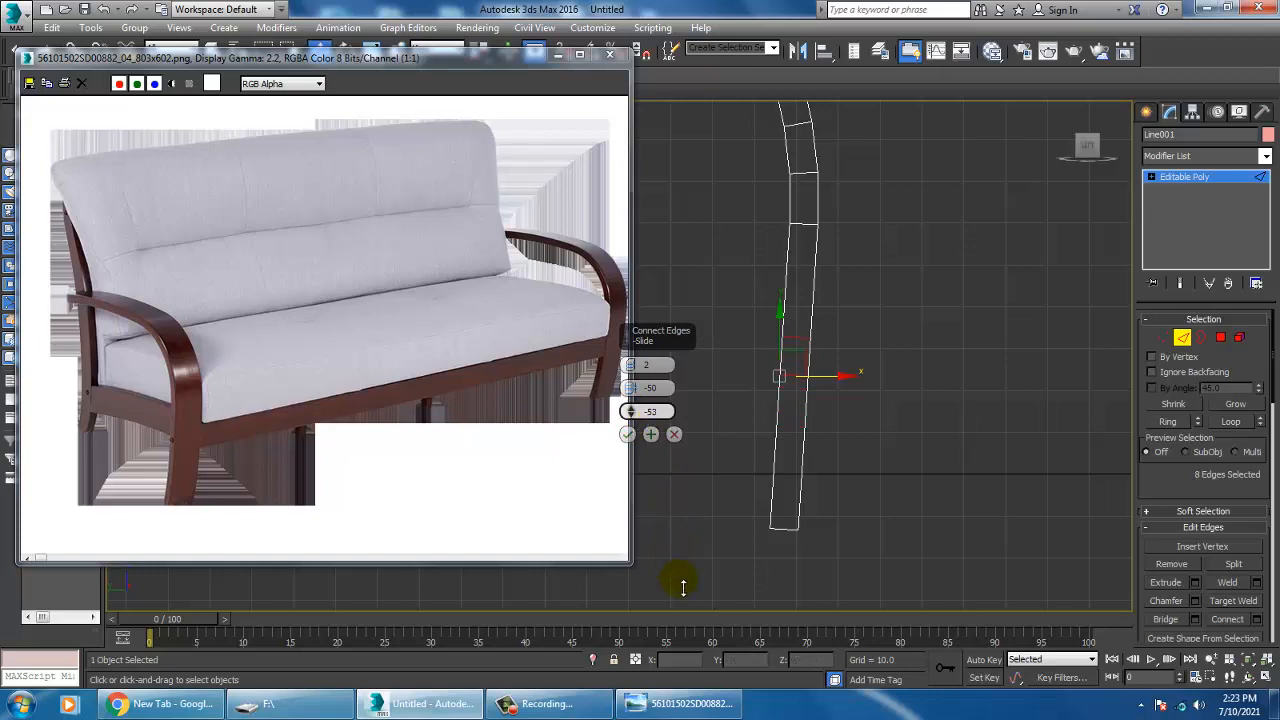
left_click_drag(700, 683, 713, 30)
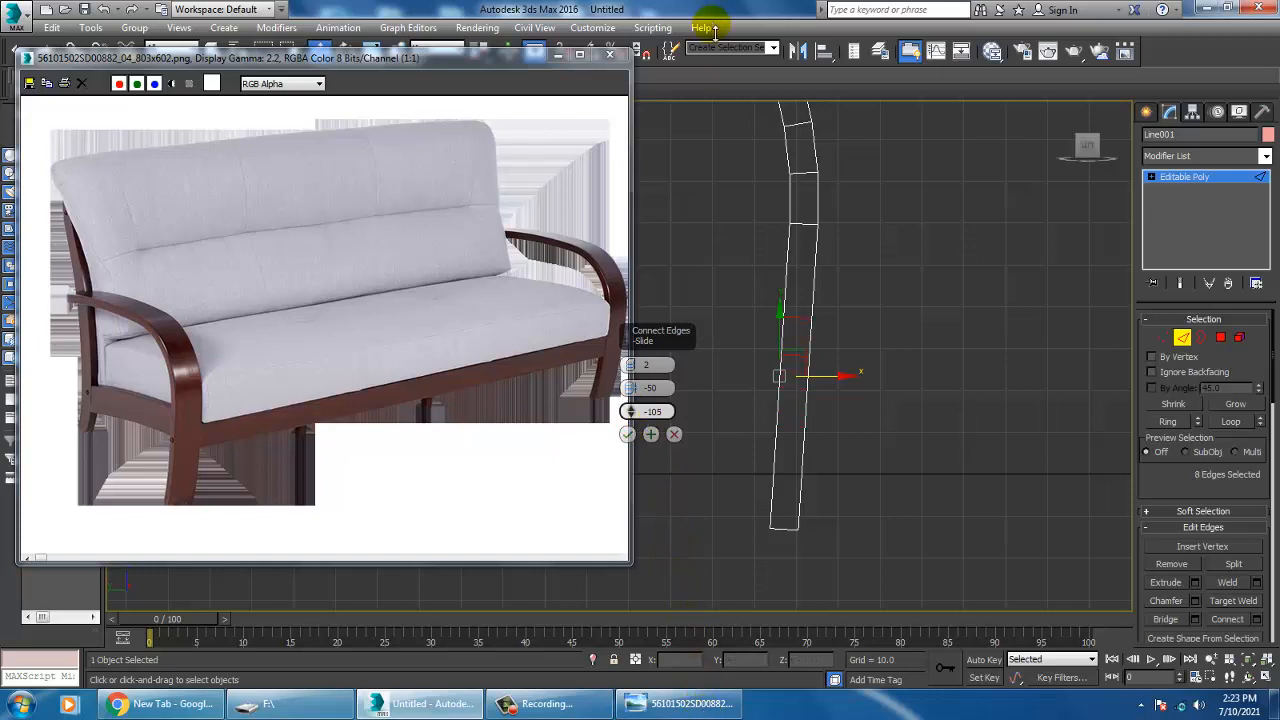
left_click(627, 434)
Move the vertices of the two new edge loops slightly up and toward the sofa's front in the Left view.
scroll(992, 338, "up", 5)
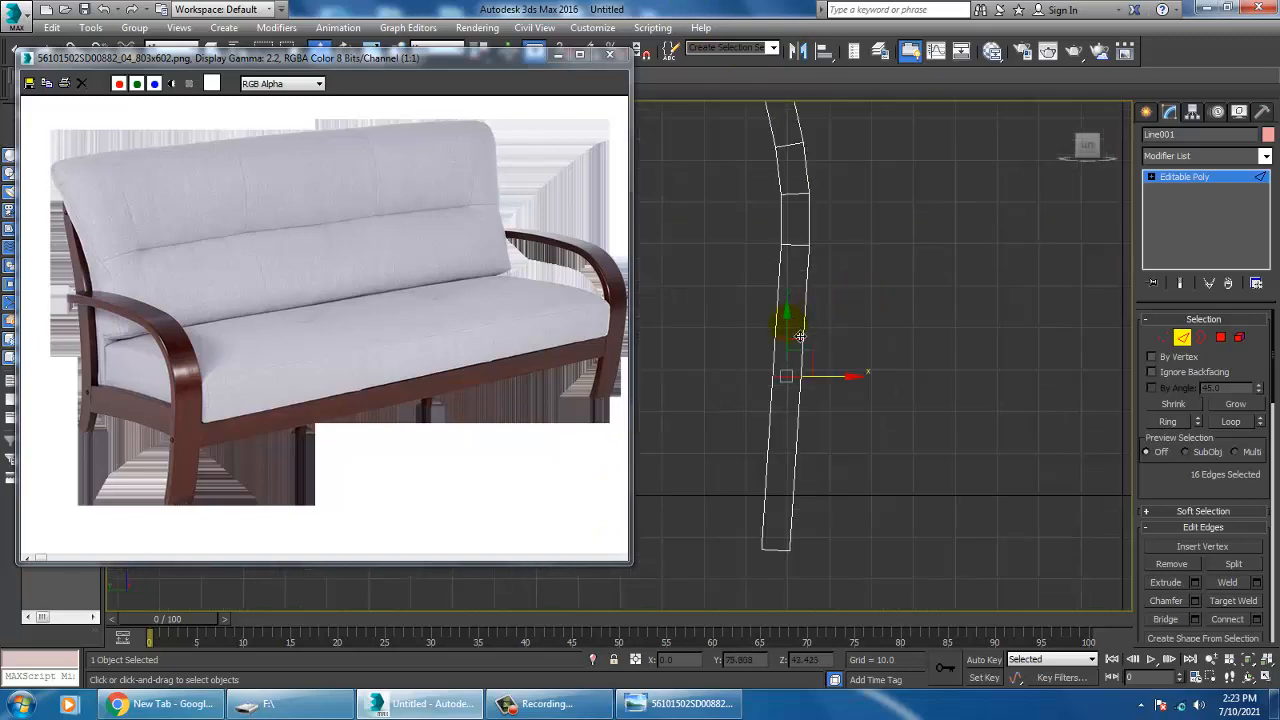
key("1")
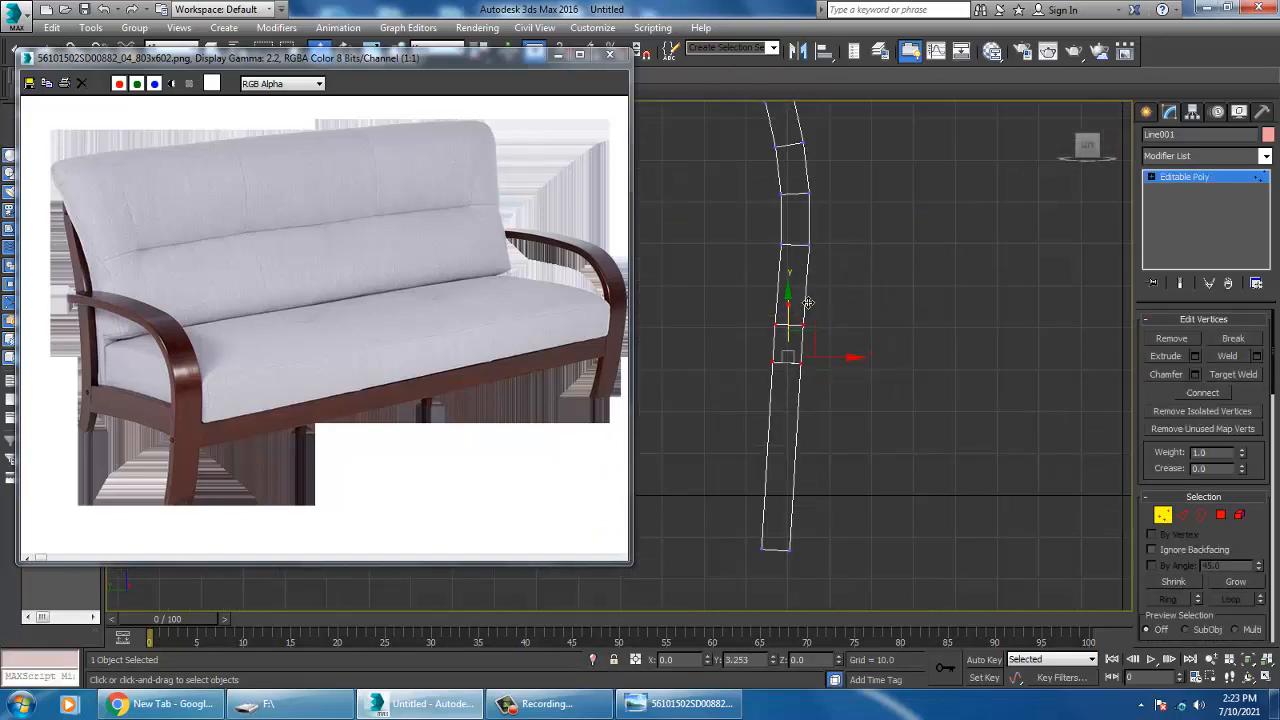
left_click_drag(811, 300, 811, 299)
left_click_drag(849, 349, 857, 347)
Extrude the front polygons between the new edge loops on both legs by 137.513 to form the side seat rails.
left_click(1222, 515)
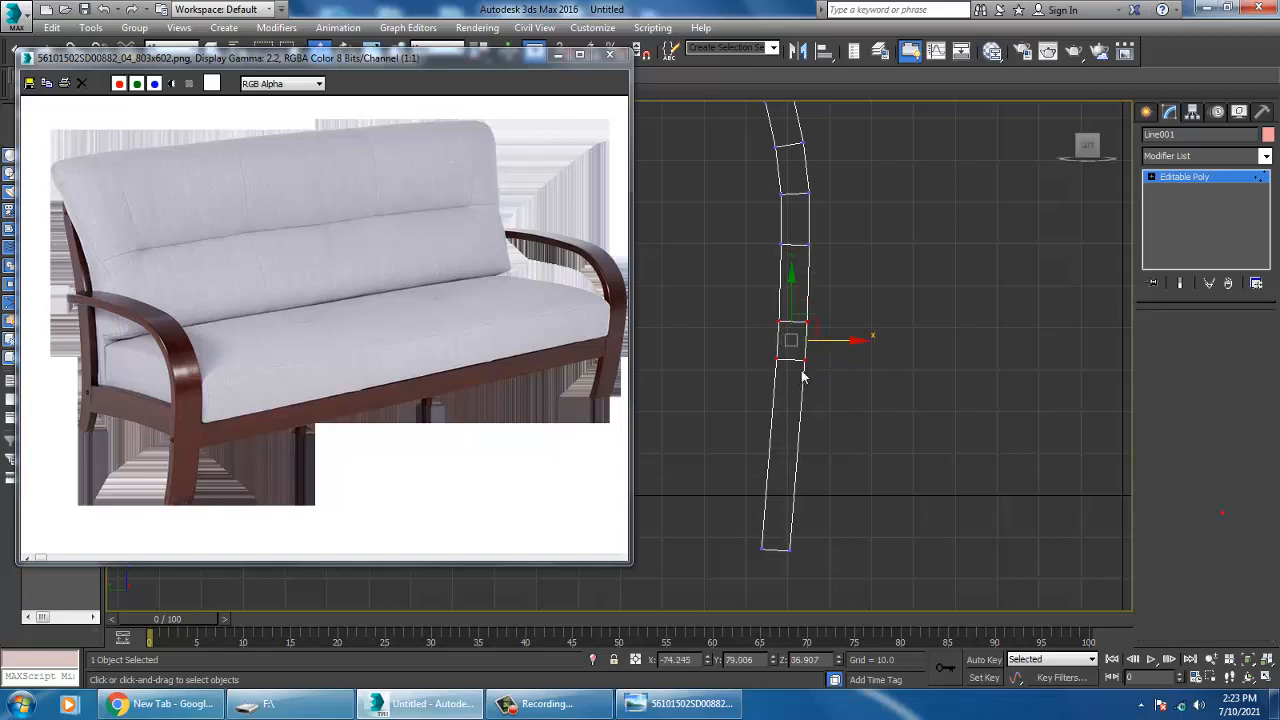
left_click(822, 338)
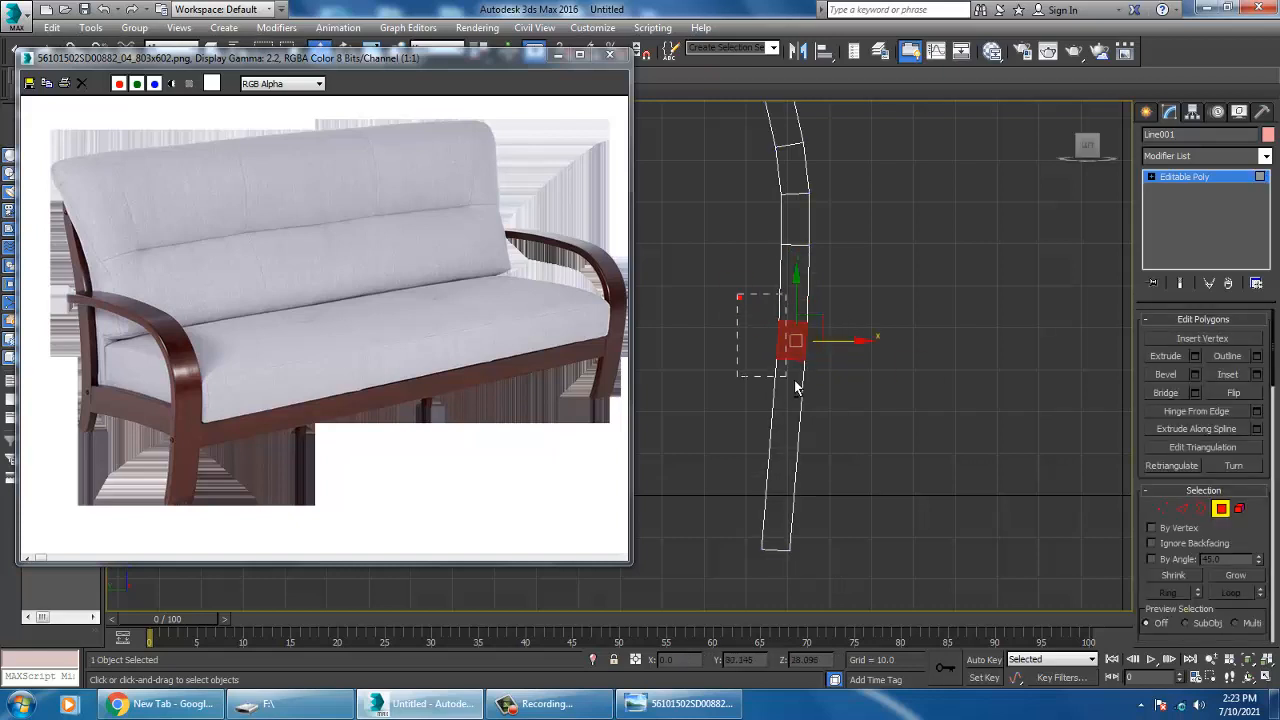
key("Delete")
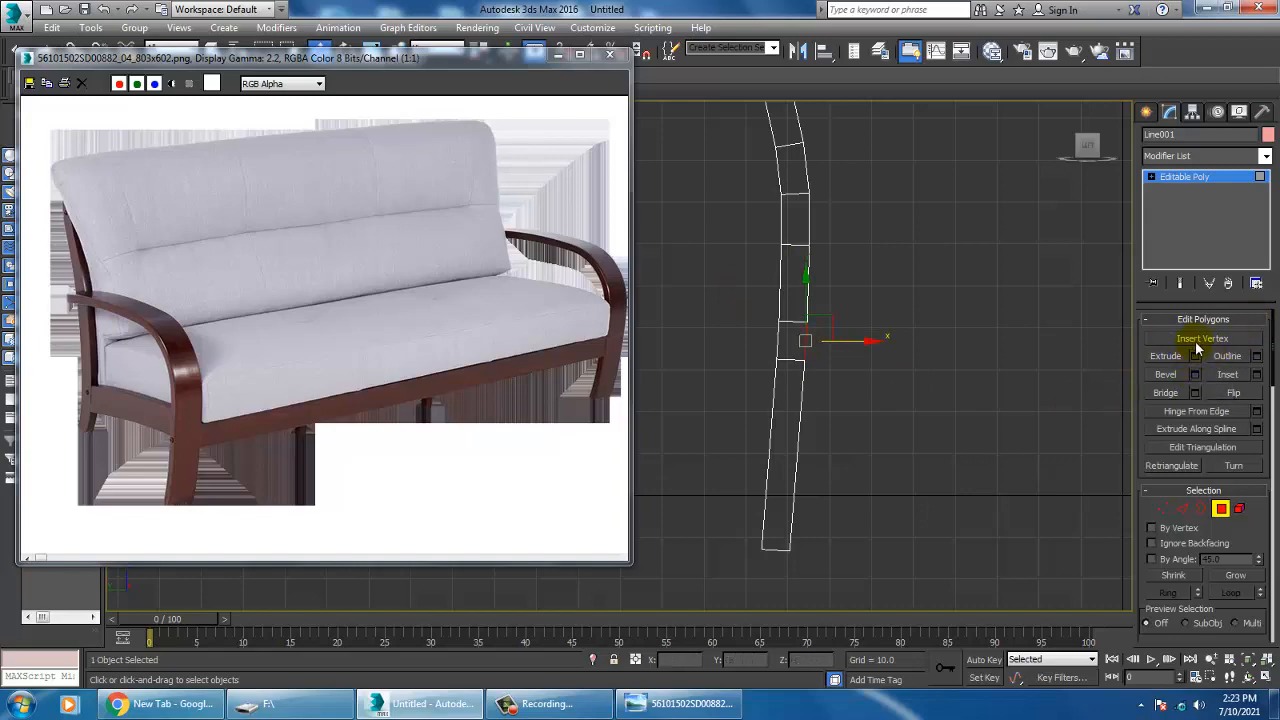
left_click(1197, 360)
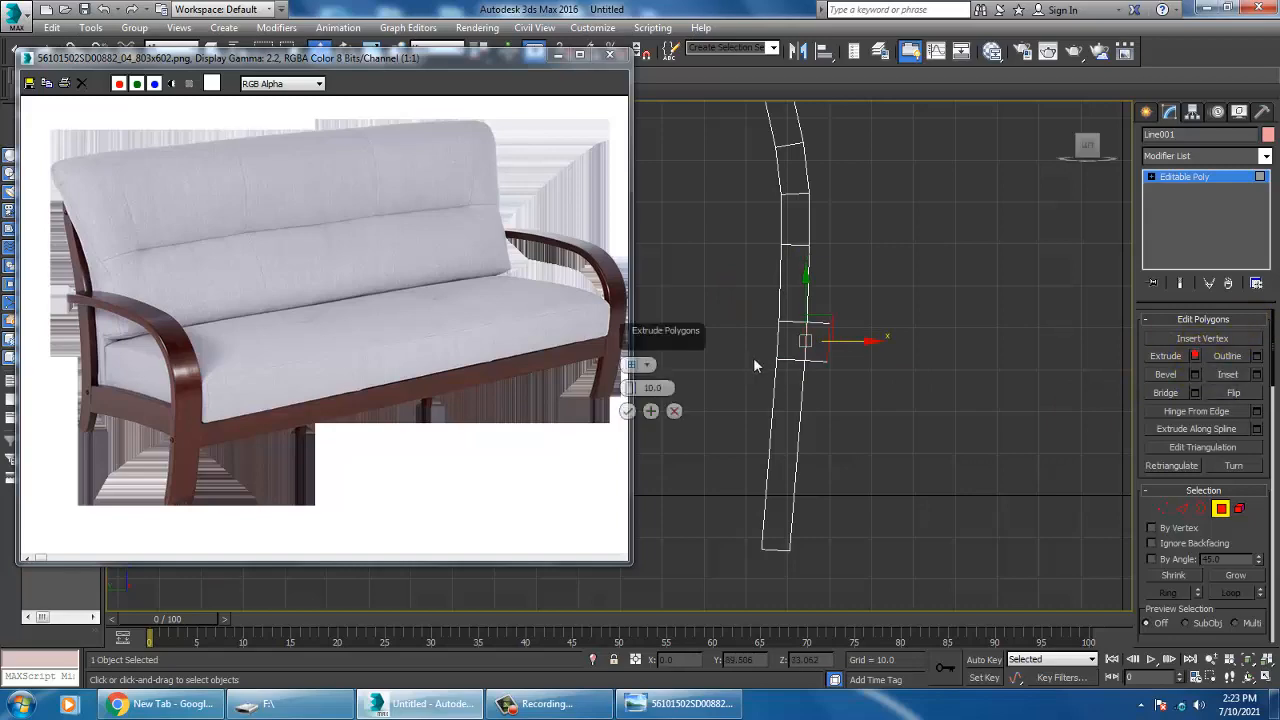
scroll(790, 330, "down", 3)
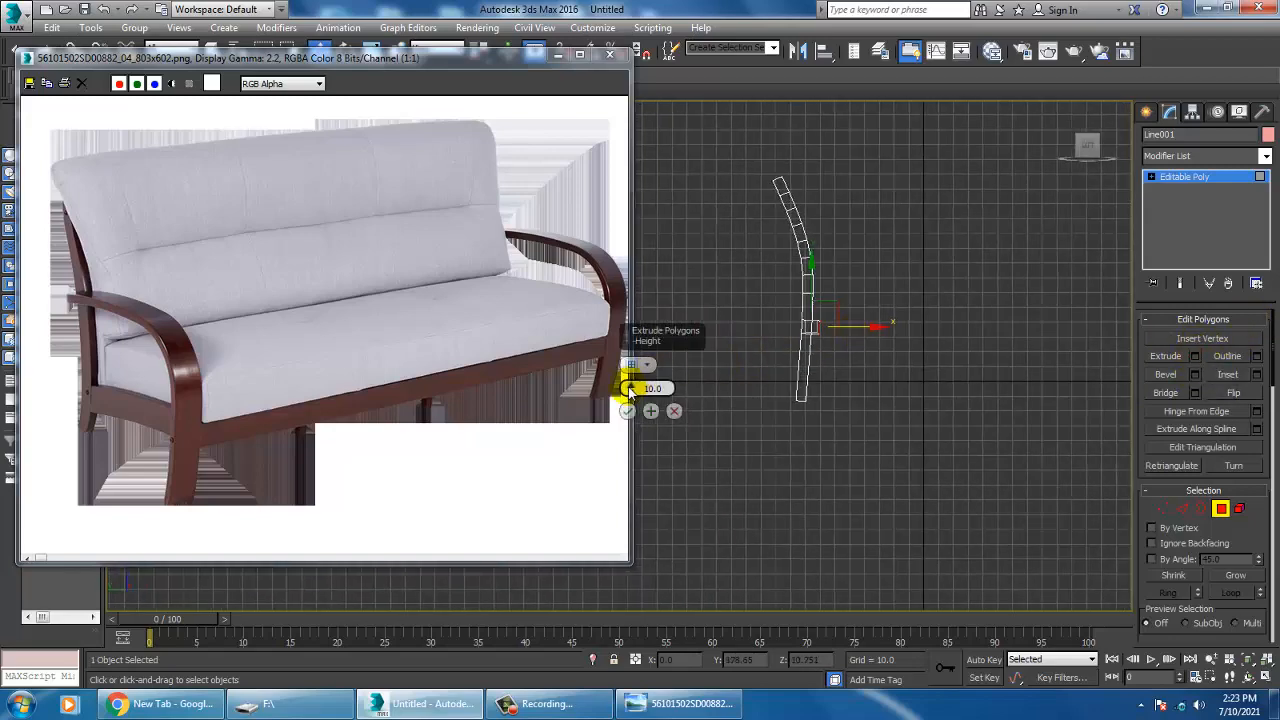
left_click_drag(630, 388, 638, 203)
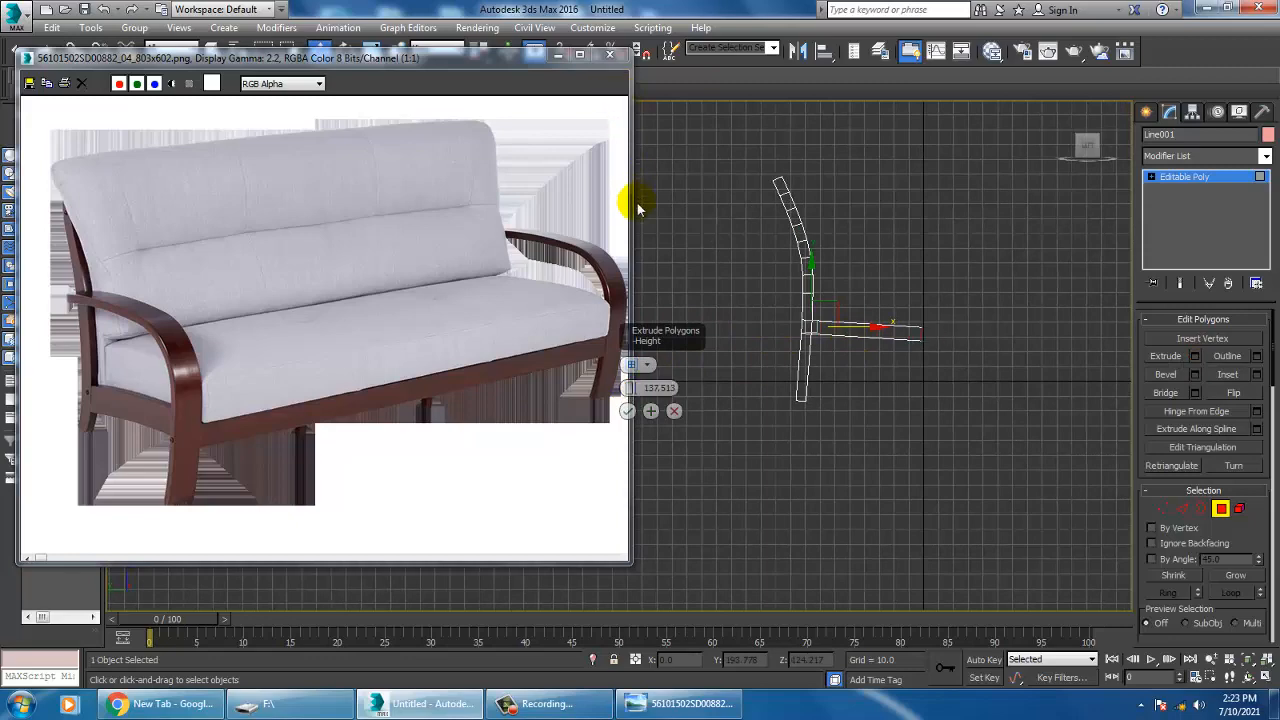
left_click(627, 410)
Raise the front ends of the extruded rails to level them and scale the end faces flat along X.
scroll(970, 320, "up", 2)
left_click_drag(906, 318, 908, 311)
key("r")
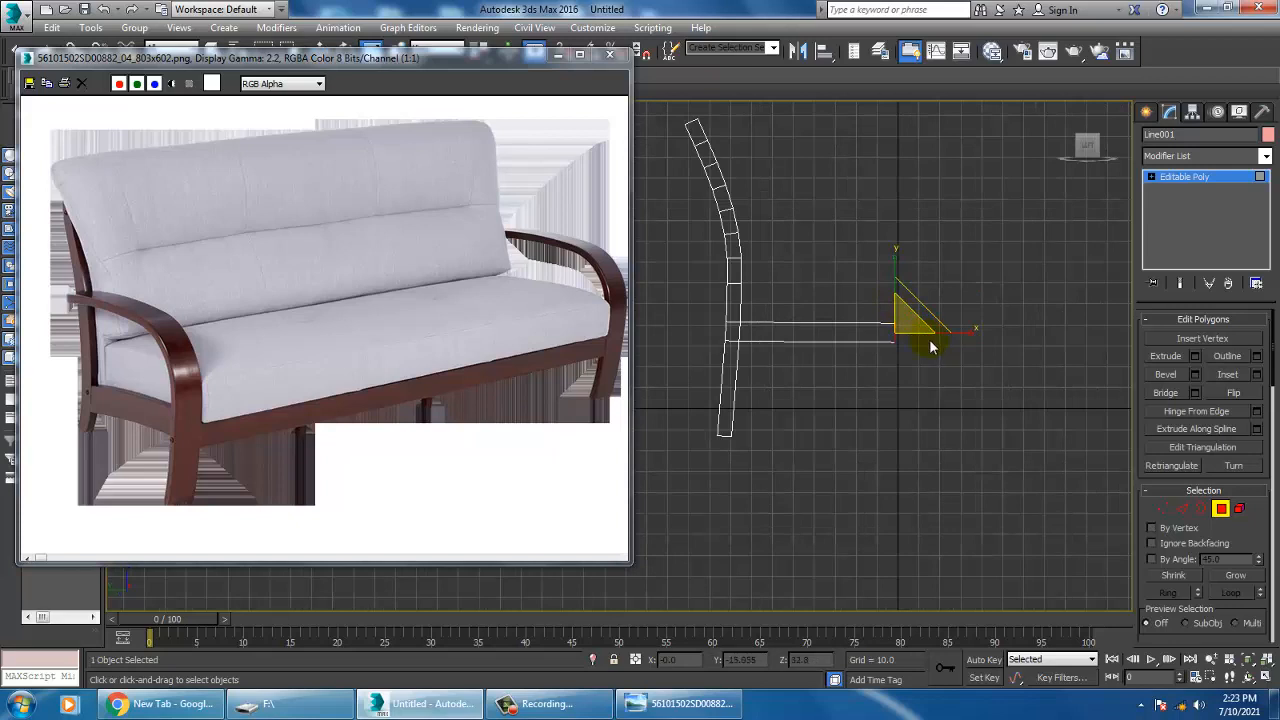
left_click_drag(954, 331, 412, 312)
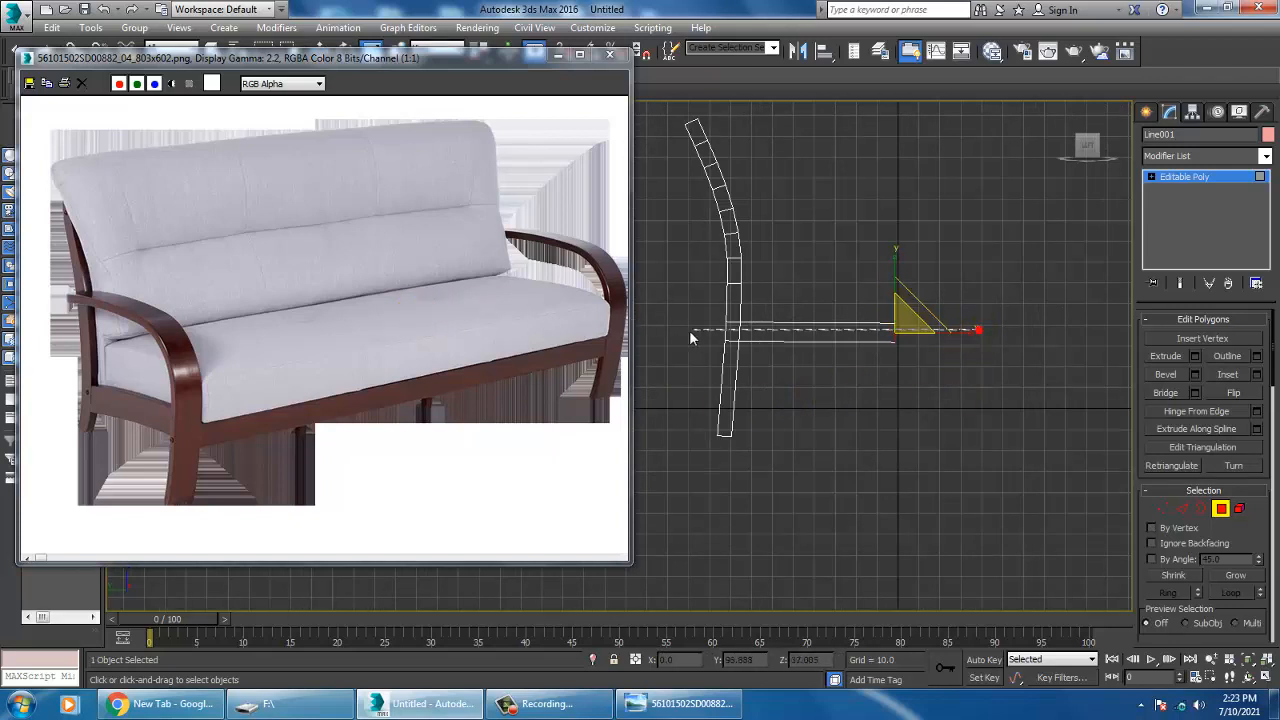
left_click_drag(689, 330, 689, 330)
key("ctrl+z")
Bridge the facing inner sides of the two side rails in Perspective to form the seat base between the legs.
key("alt+w")
right_click(941, 444)
key("alt+w")
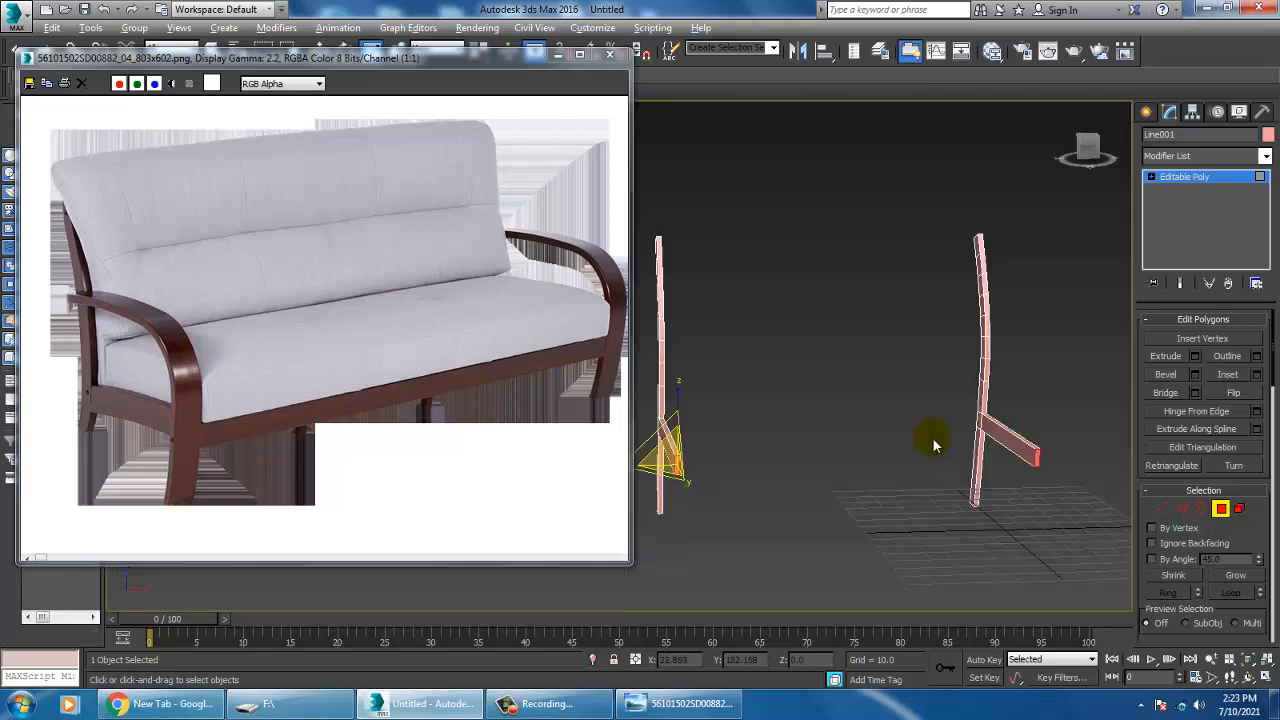
middle_click_drag(933, 444, 837, 434, "alt")
middle_click_drag(868, 435, 767, 410, "alt")
left_click(765, 410)
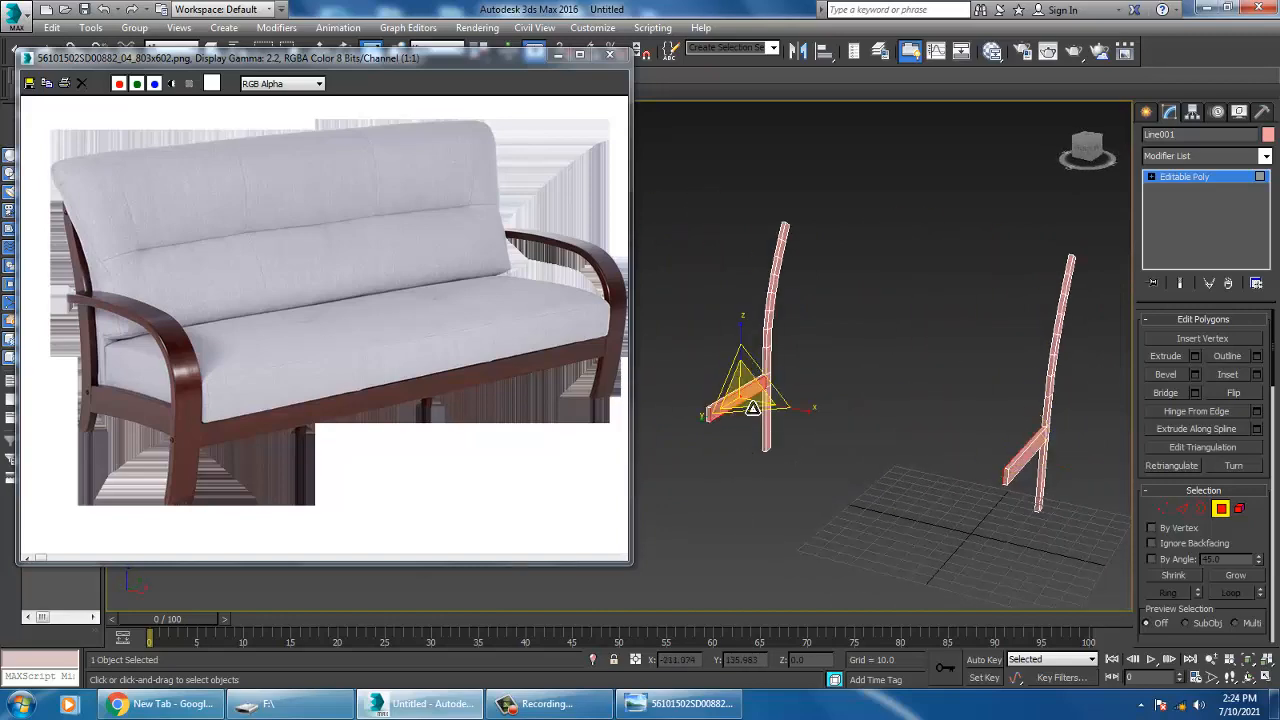
left_click(1166, 393)
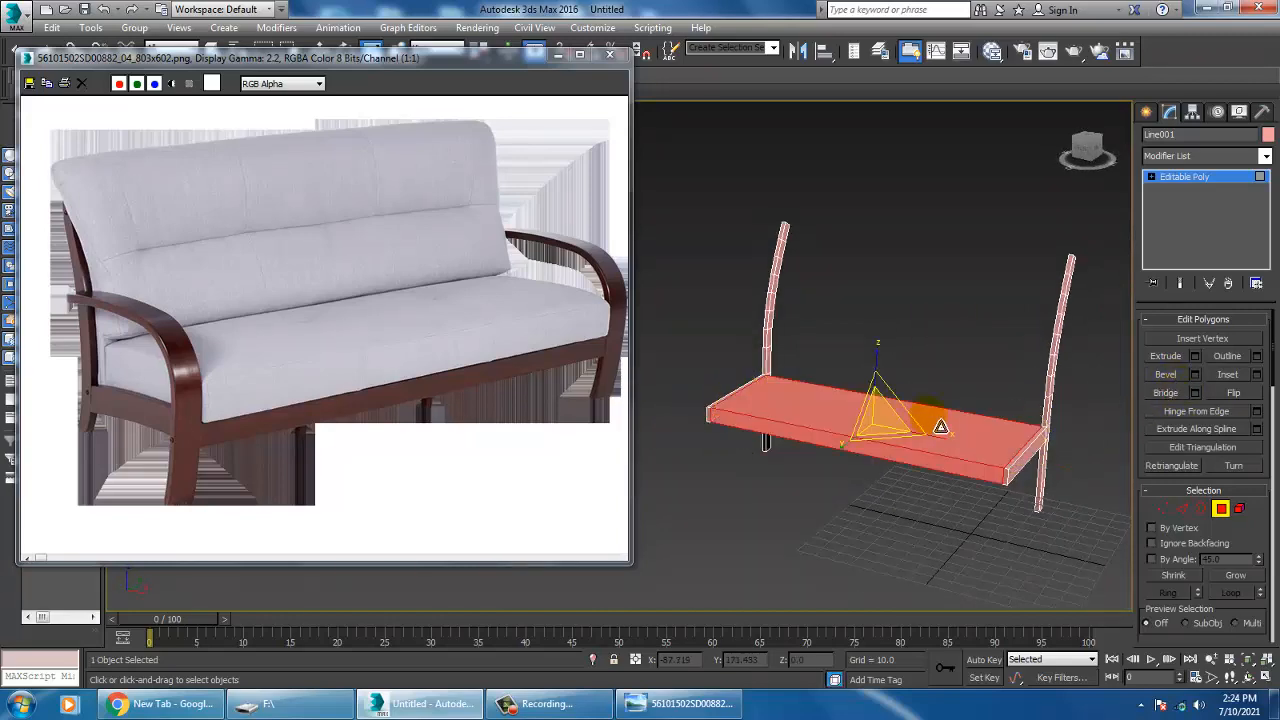
middle_click_drag(1105, 410, 1020, 374, "alt")
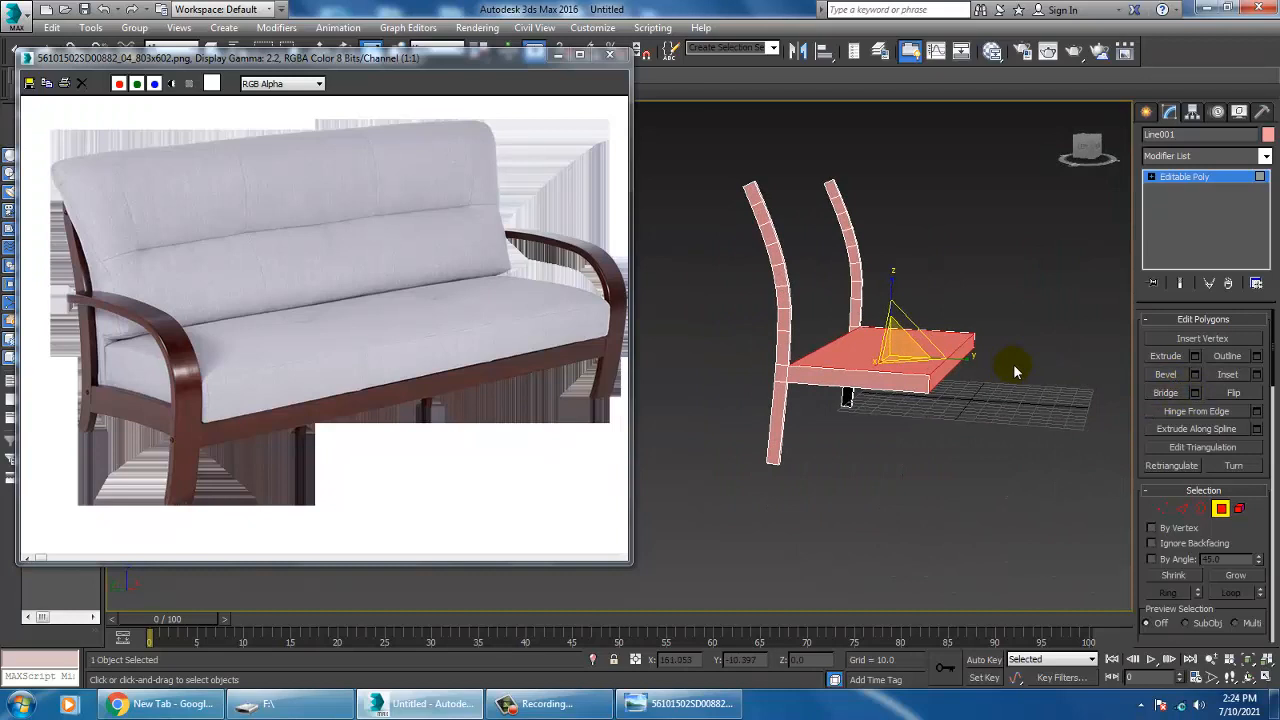
key("alt+w")
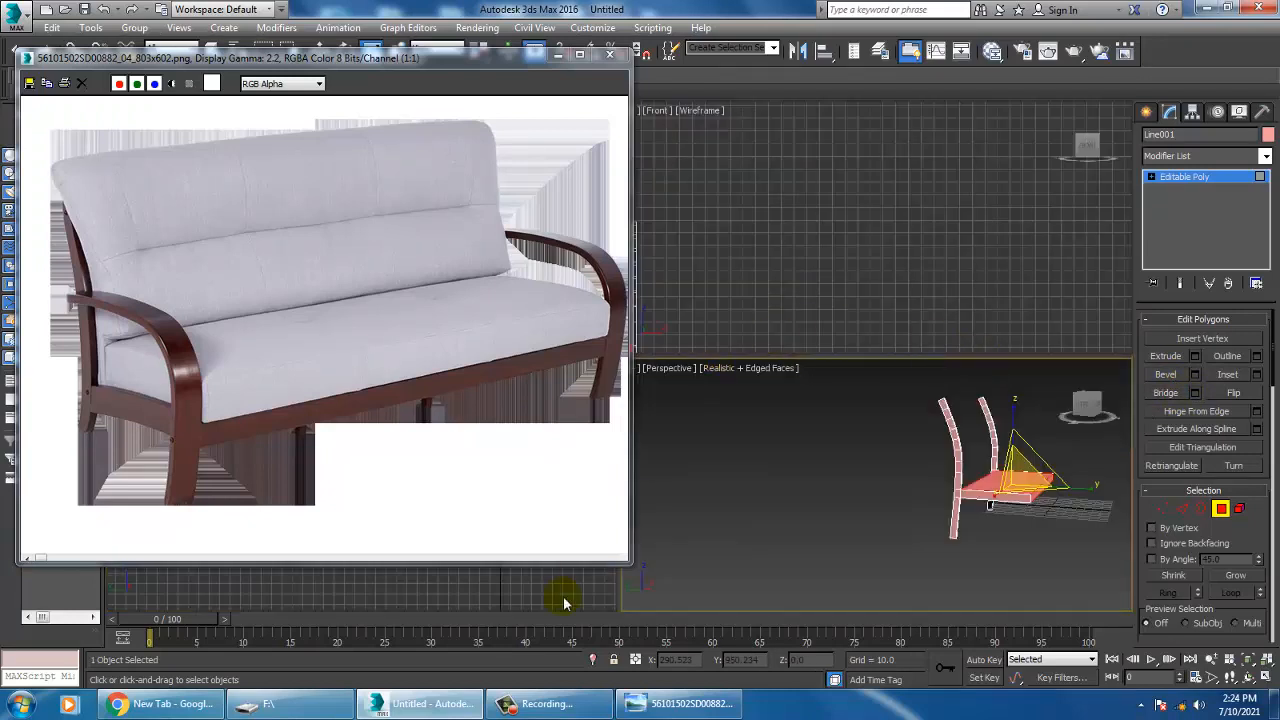
In the Left view, draw an open line from the rear leg forward as an armrest, then down about 98 units as a front leg.
right_click(578, 600)
key("alt+w")
scroll(780, 330, "up", 5)
scroll(912, 387, "down", 3)
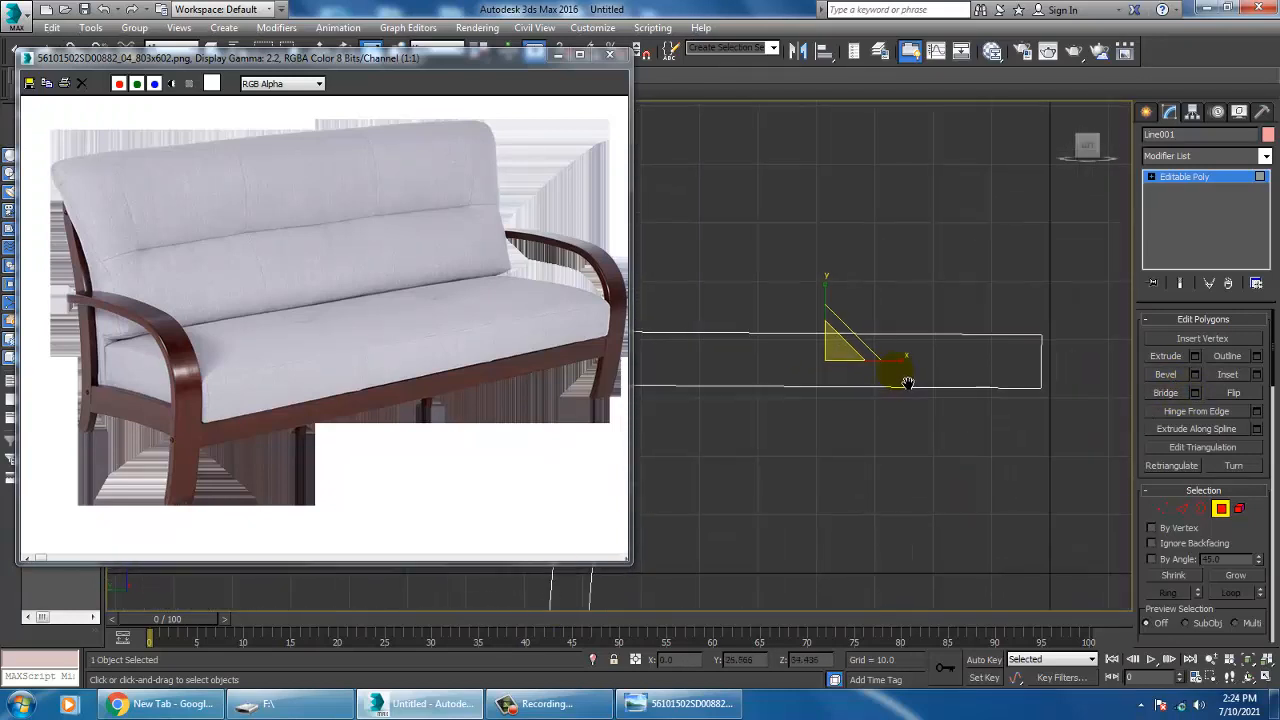
middle_click_drag(906, 380, 1003, 329)
scroll(1003, 329, "up", 2)
scroll(985, 329, "down", 5)
scroll(884, 336, "down", 2)
middle_click_drag(971, 380, 890, 344)
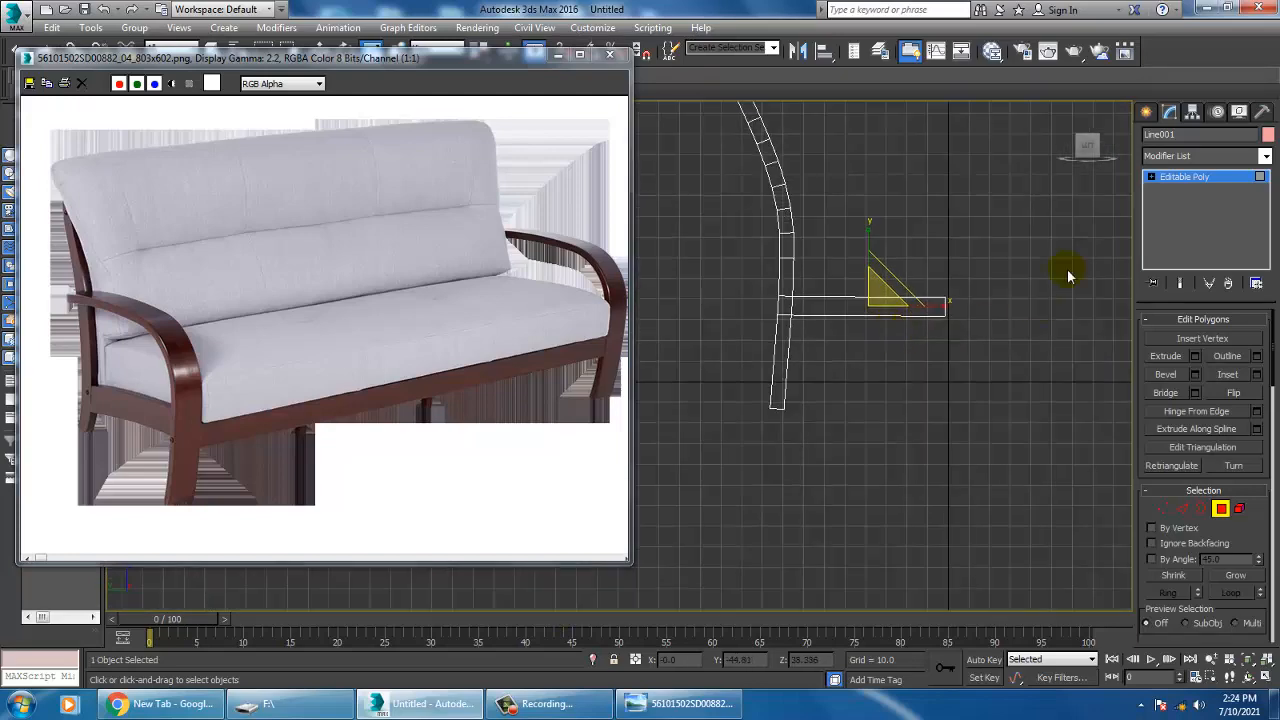
key("w")
left_click(1146, 113)
middle_click_drag(1001, 336, 990, 415)
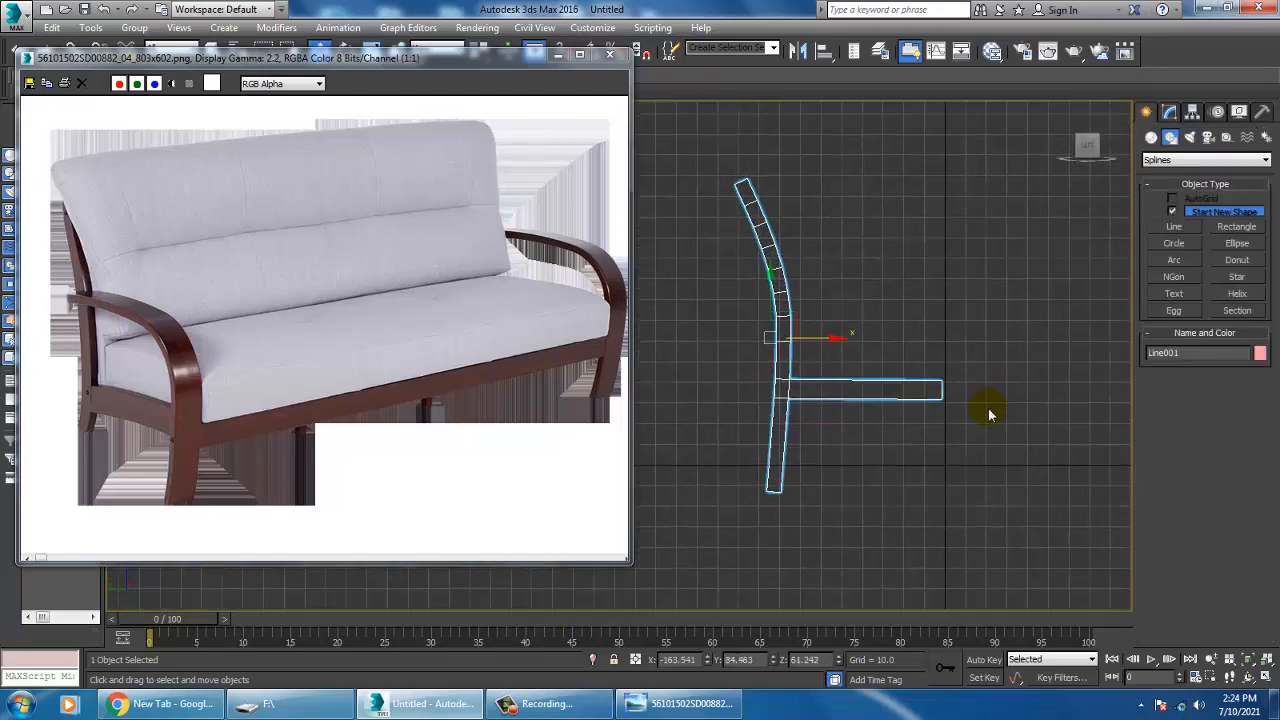
left_click(1176, 226)
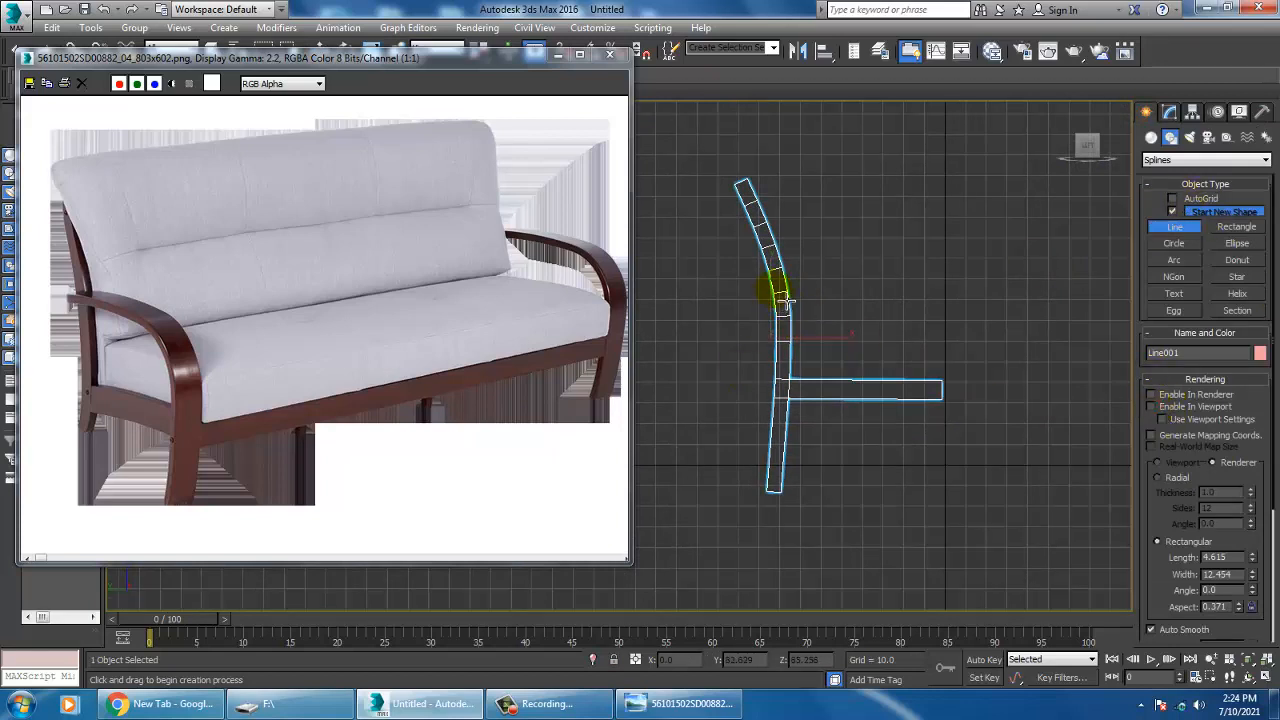
left_click(775, 289)
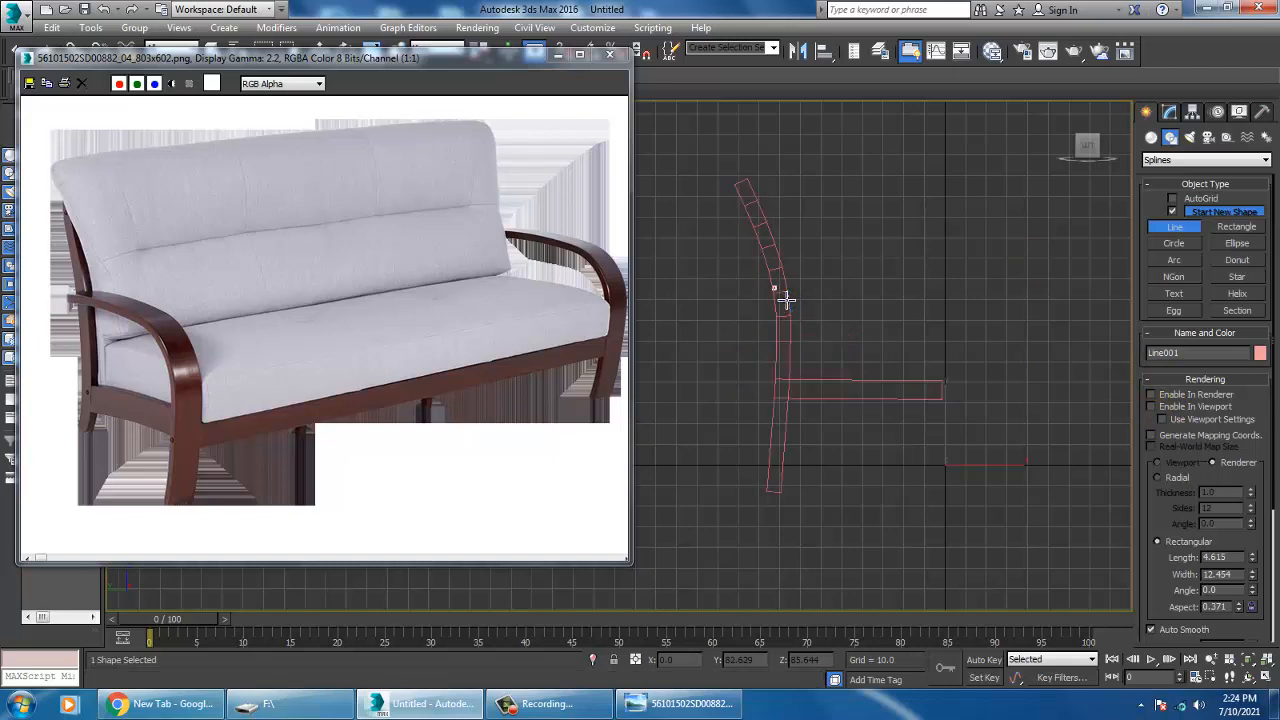
left_click(940, 289)
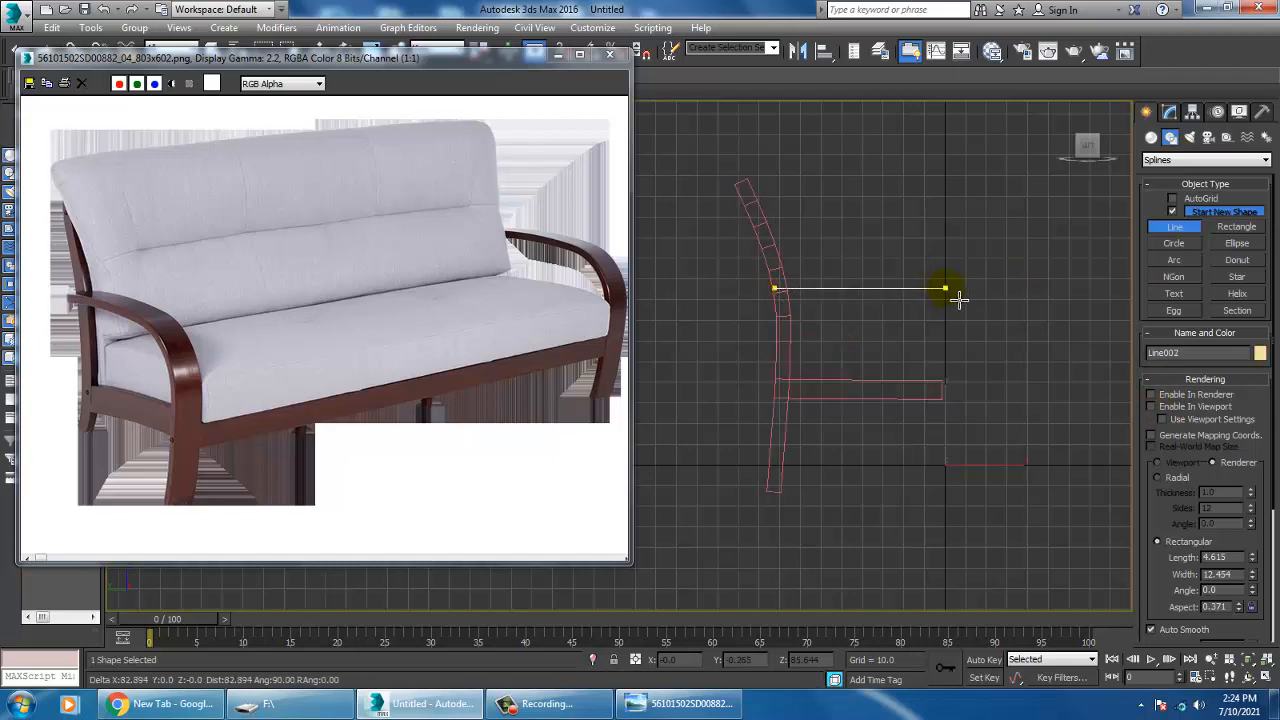
left_click(934, 482)
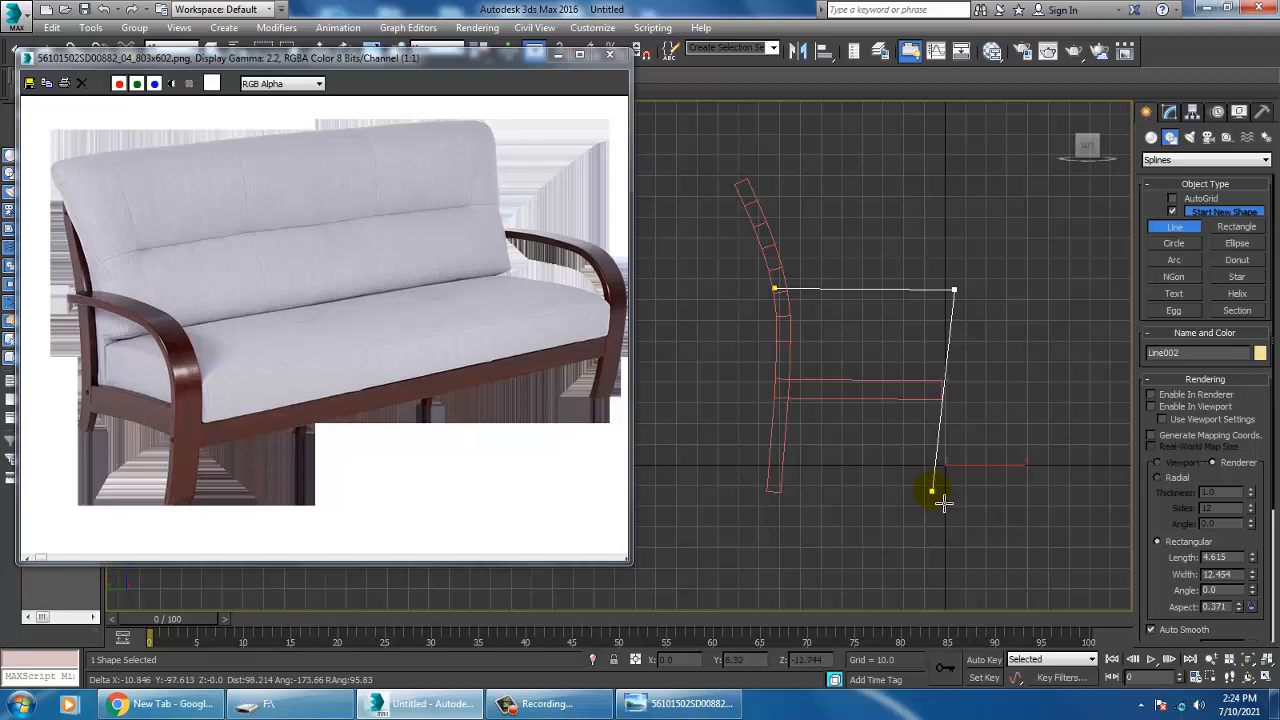
right_click(944, 503)
Fillet the corner vertex where the armrest line turns down into the front leg to form a wide rounded bend.
left_click(951, 403)
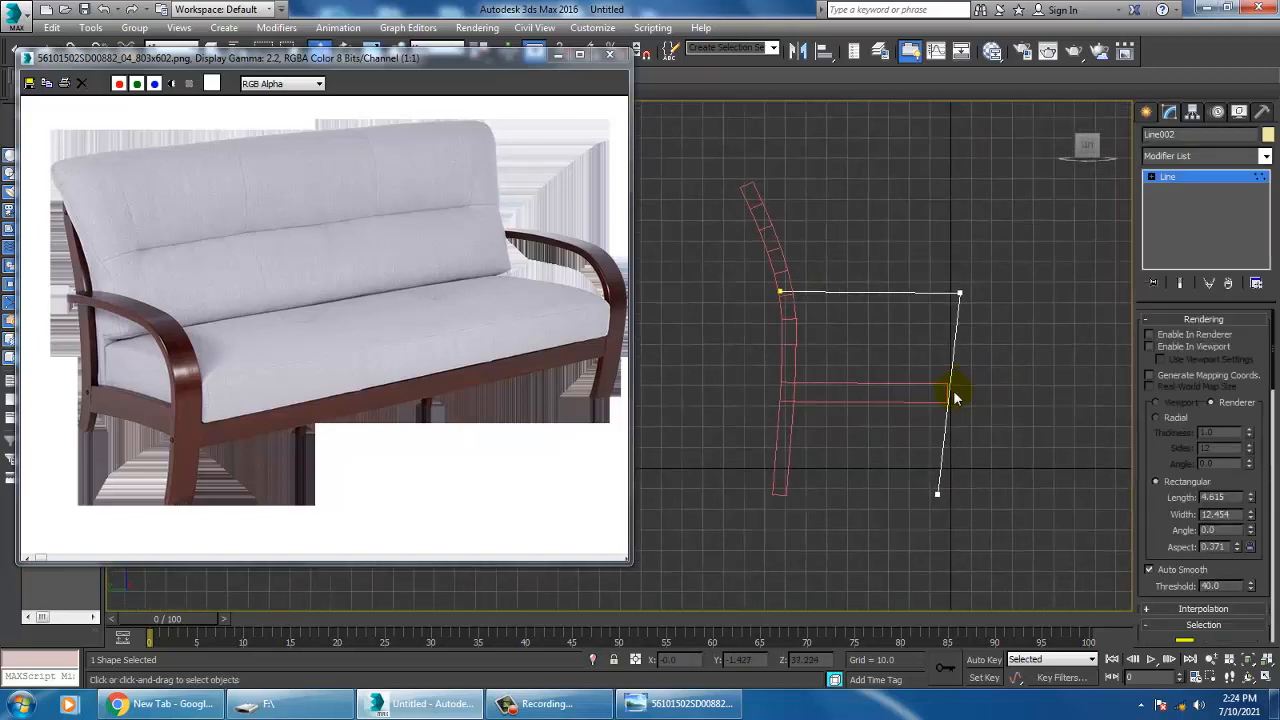
scroll(955, 398, "up", 3)
left_click_drag(963, 251, 1005, 290)
scroll(1175, 545, "down", 10)
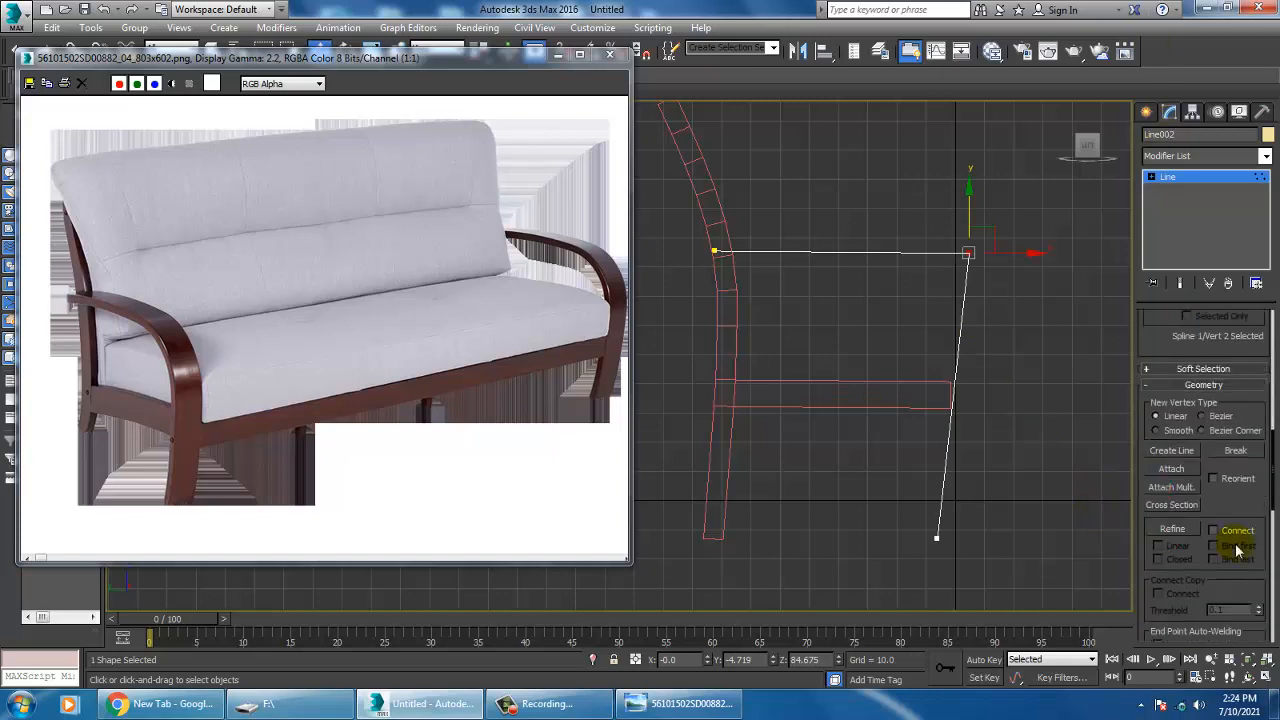
left_click(1165, 591)
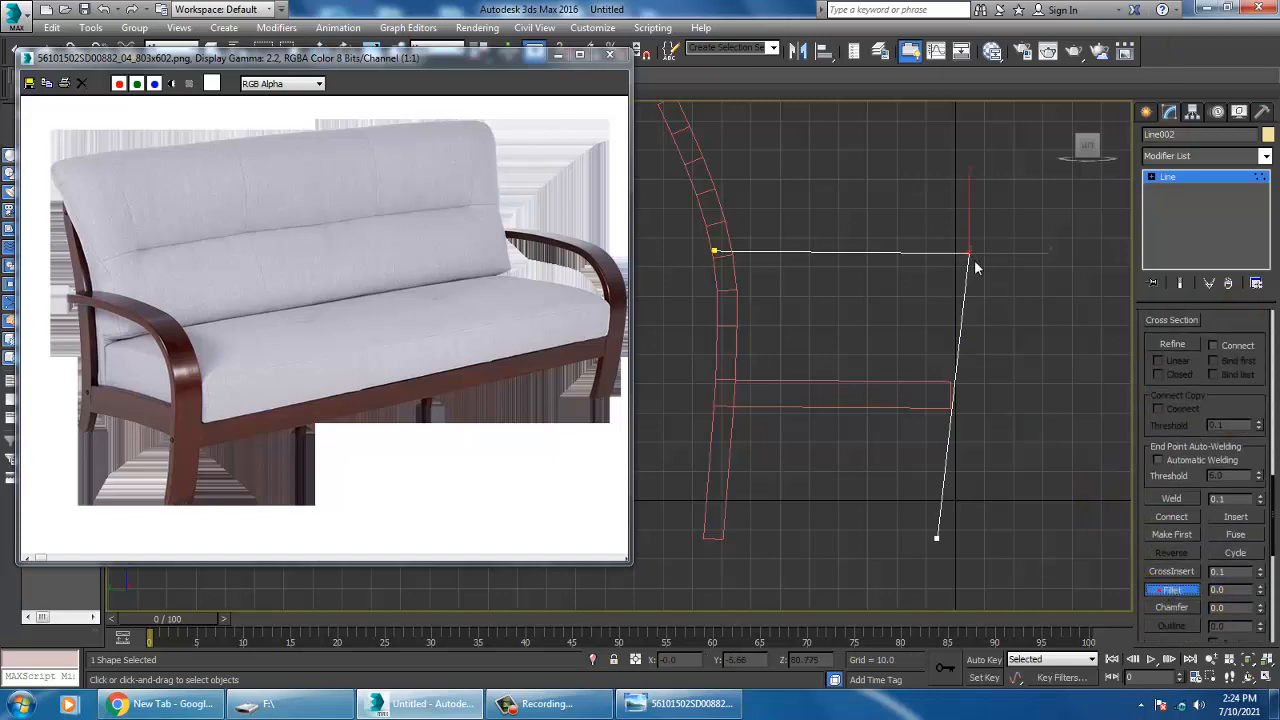
left_click_drag(970, 250, 950, 203)
left_click(1168, 177)
Enable viewport rendering of the armrest line with its rectangular cross-section and bring it up in the Perspective view.
scroll(1240, 347, "up", 5)
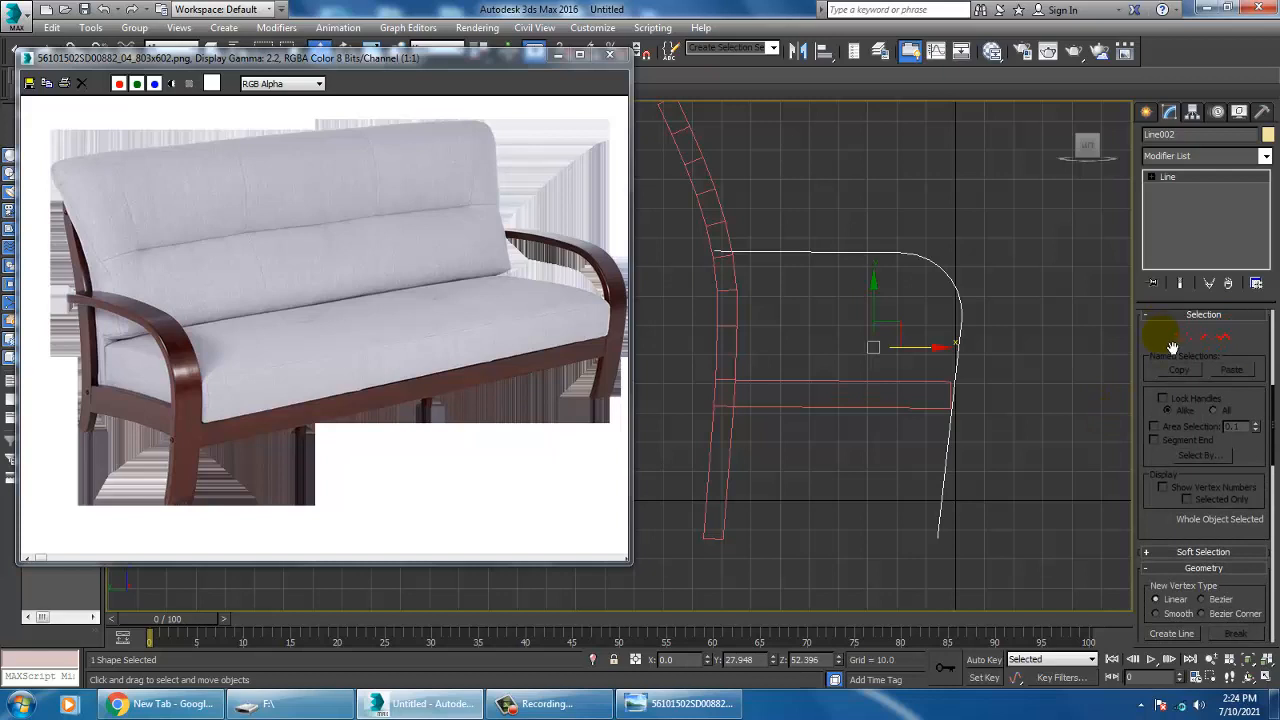
scroll(1170, 375, "up", 5)
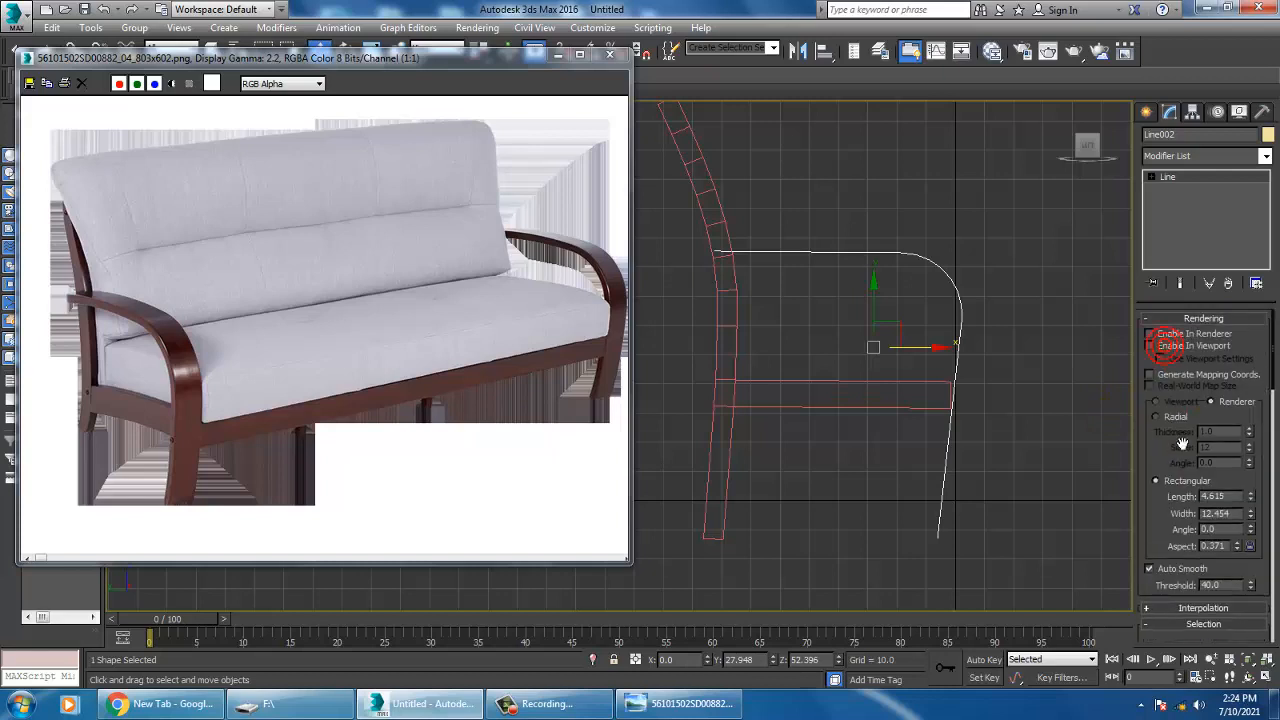
left_click(1176, 346)
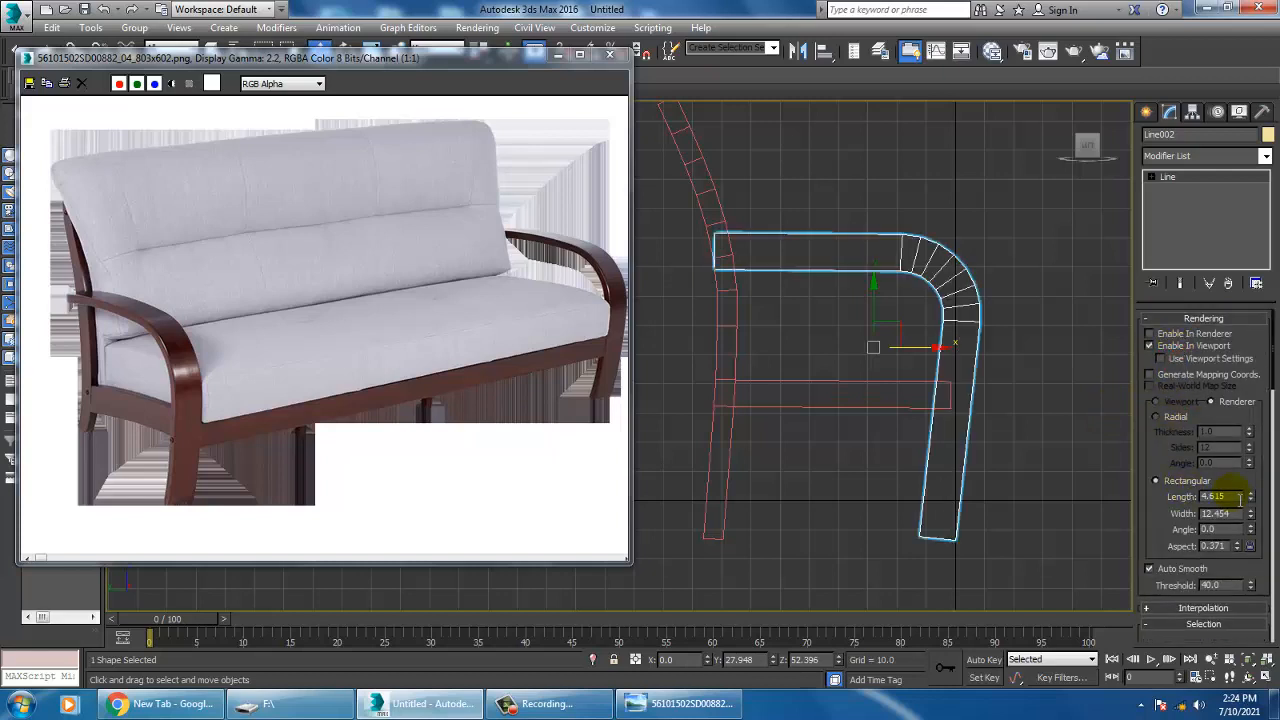
key("alt+w")
middle_click_drag(1006, 529, 975, 467, "alt")
key("alt+w")
key("alt+w")
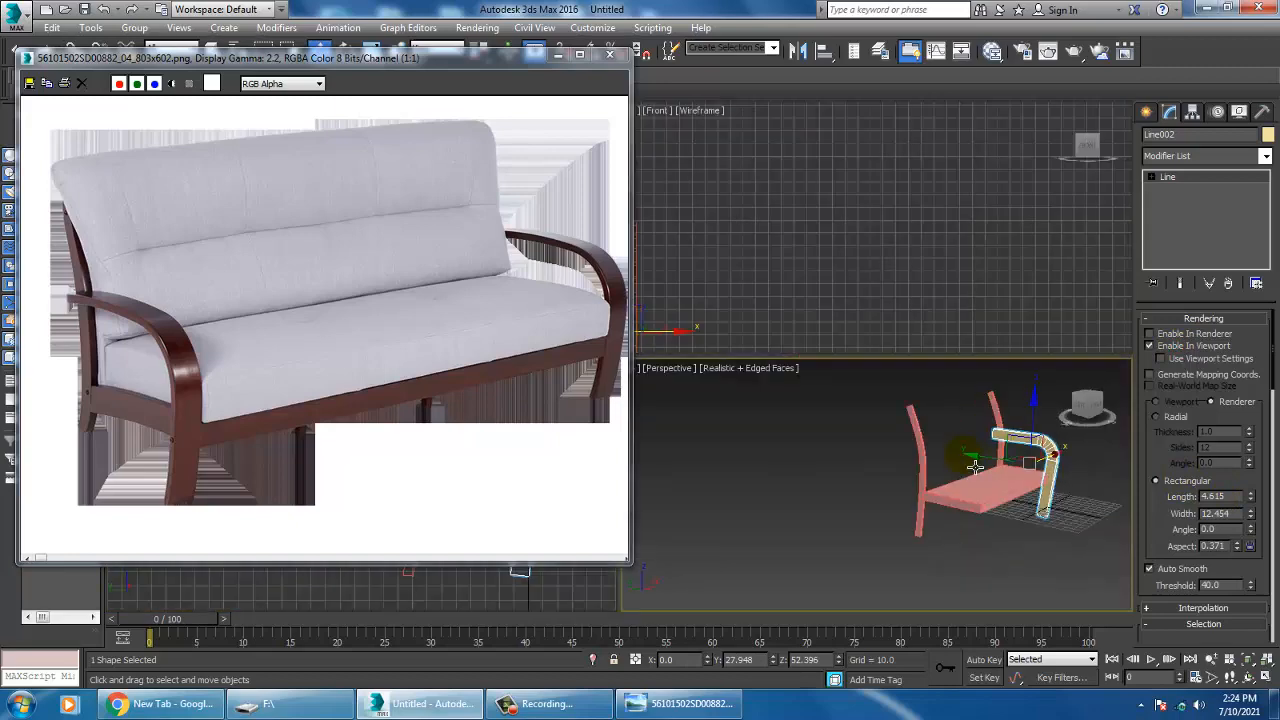
key("alt+w")
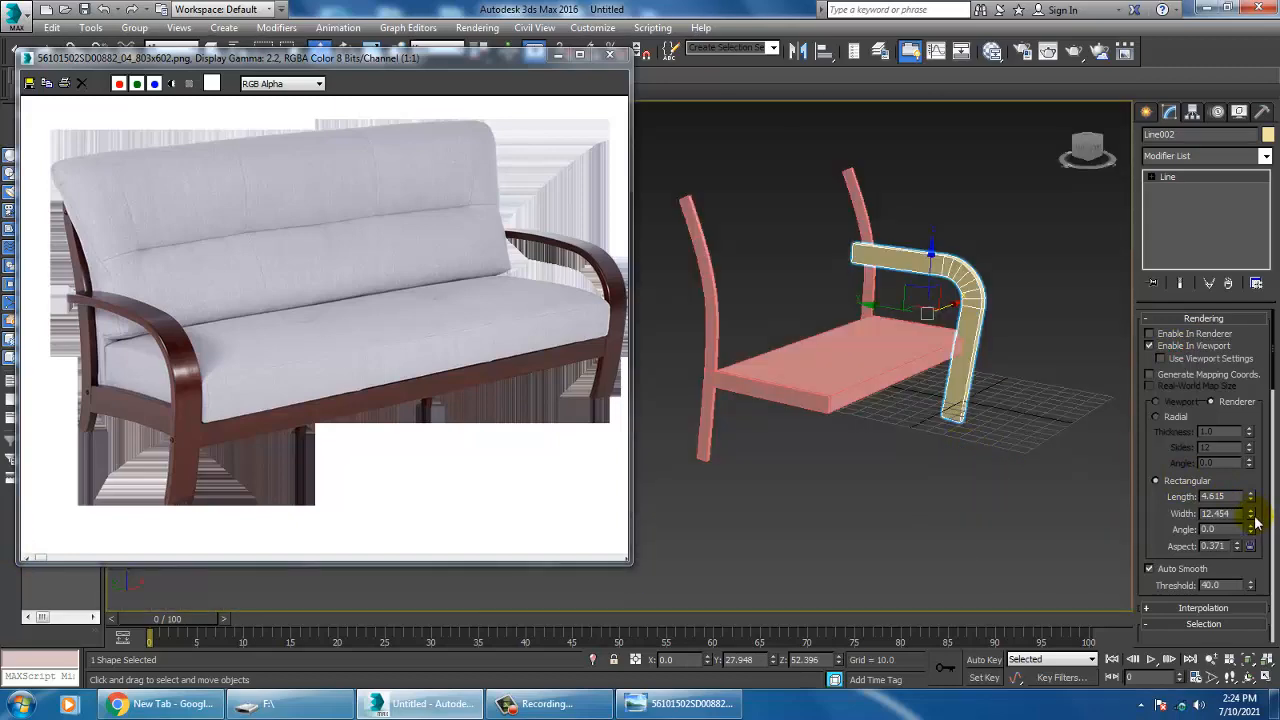
Set the armrest's rectangular cross-section to a length of 8.369 and a width of 2.566.
left_click_drag(1250, 514, 1262, 590)
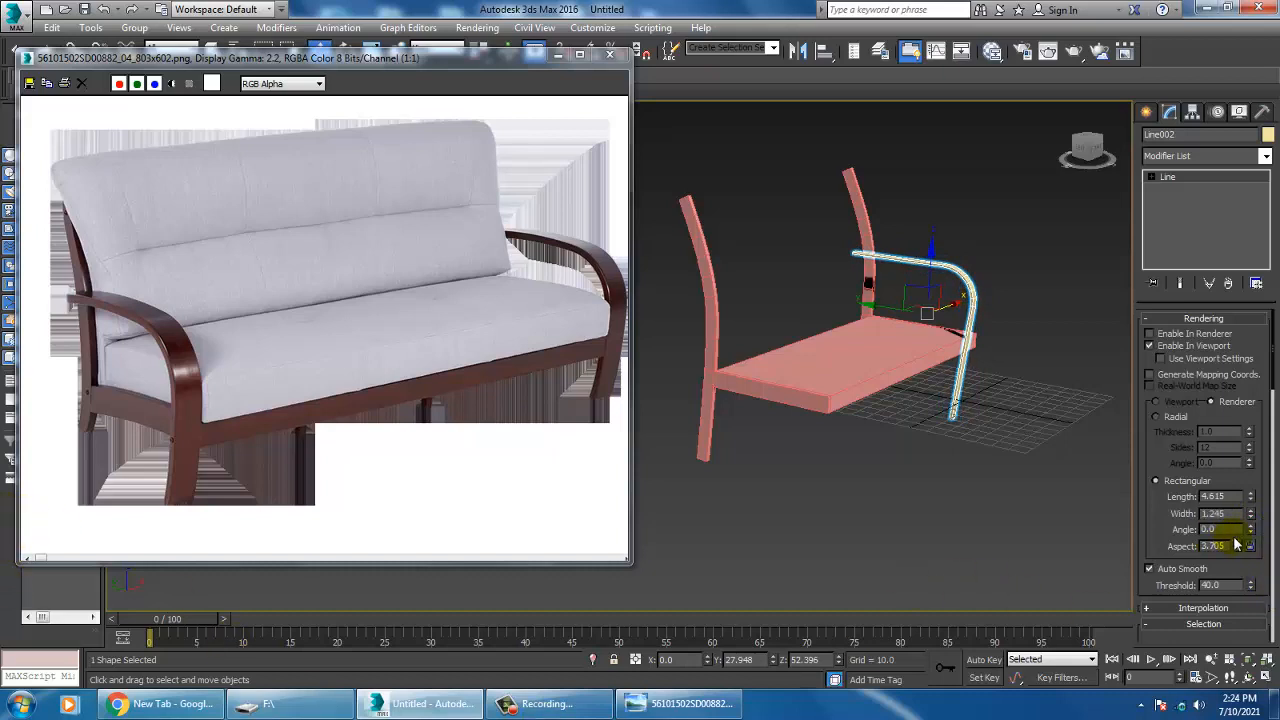
left_click_drag(1251, 498, 1259, 431)
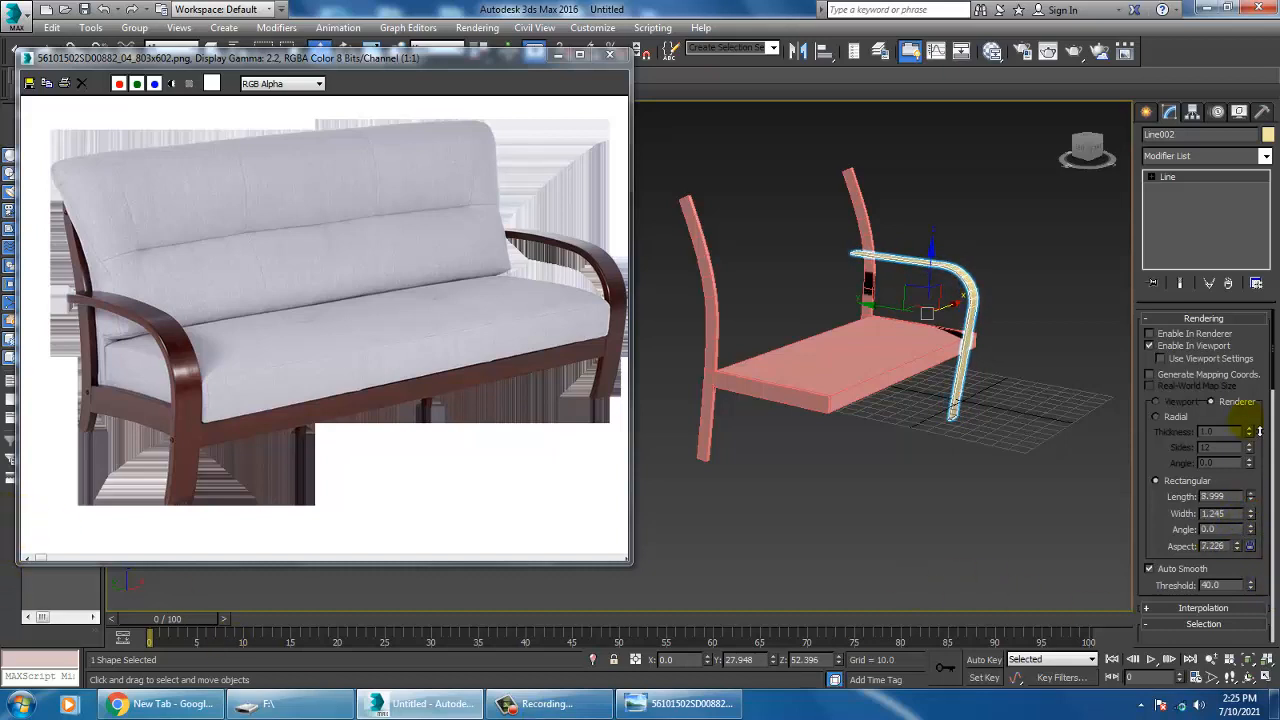
scroll(1006, 401, "up", 5)
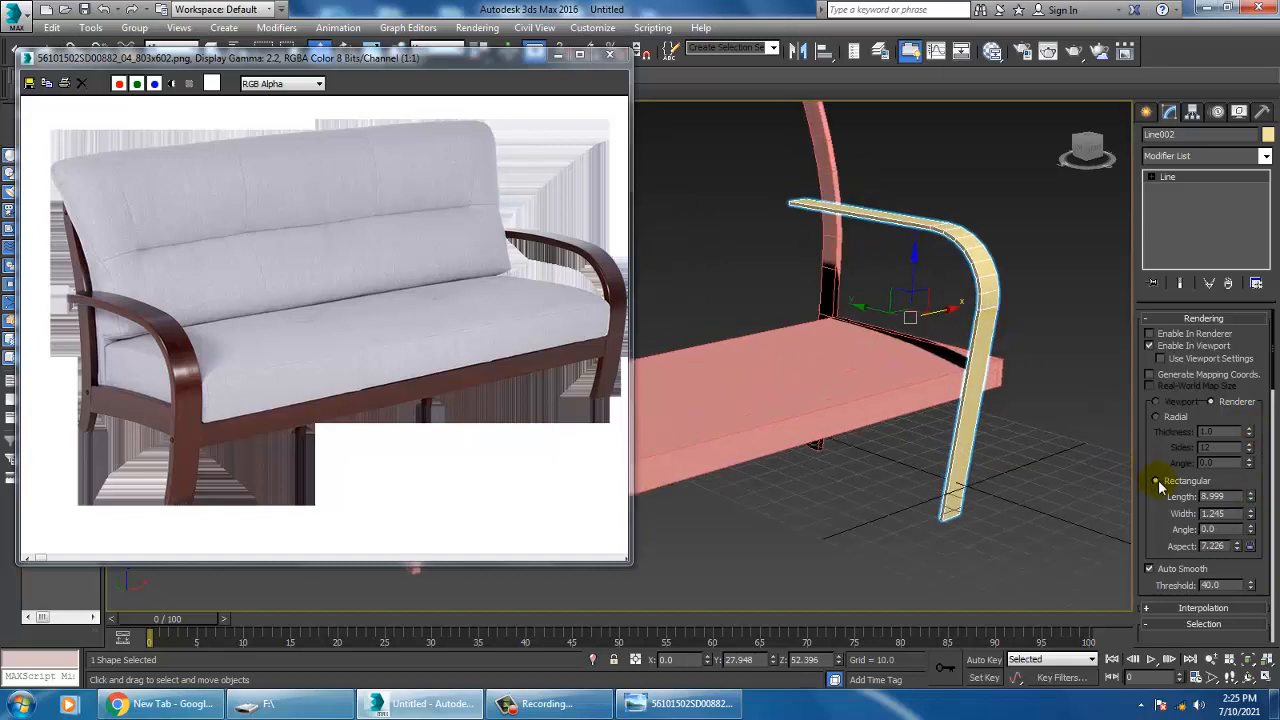
left_click_drag(1252, 514, 1266, 436)
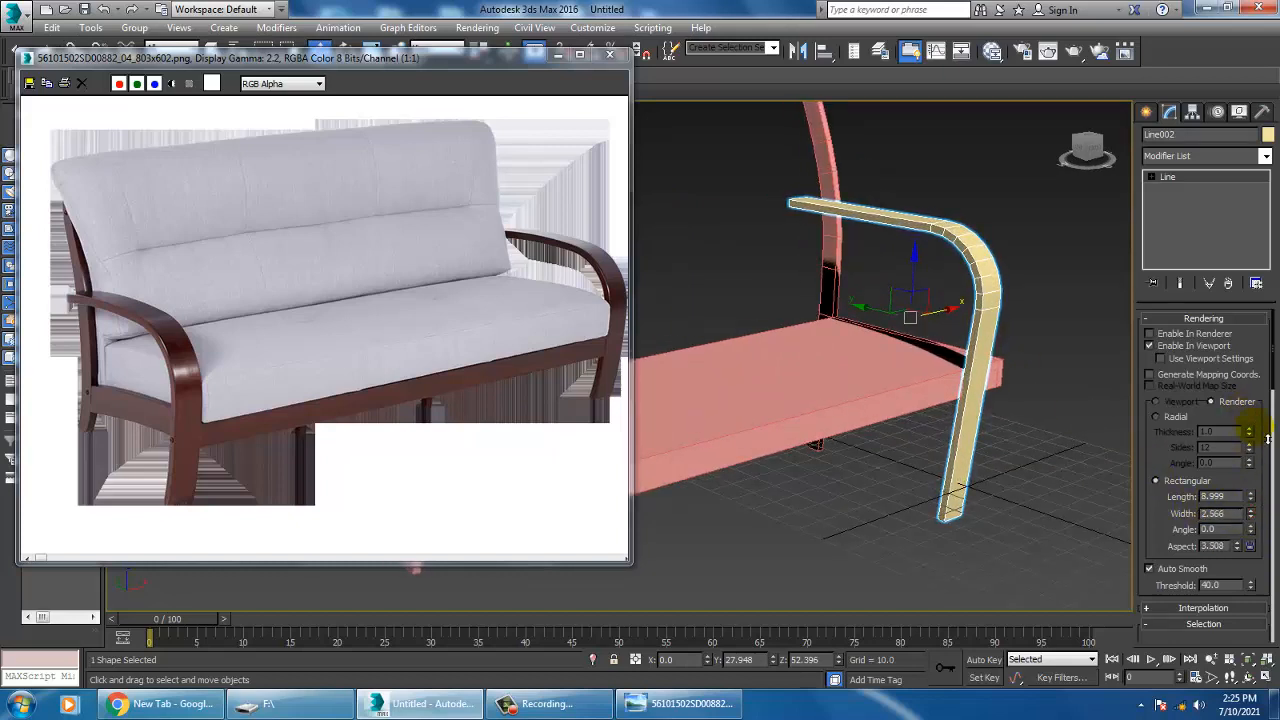
middle_click_drag(1022, 413, 1065, 375, "alt")
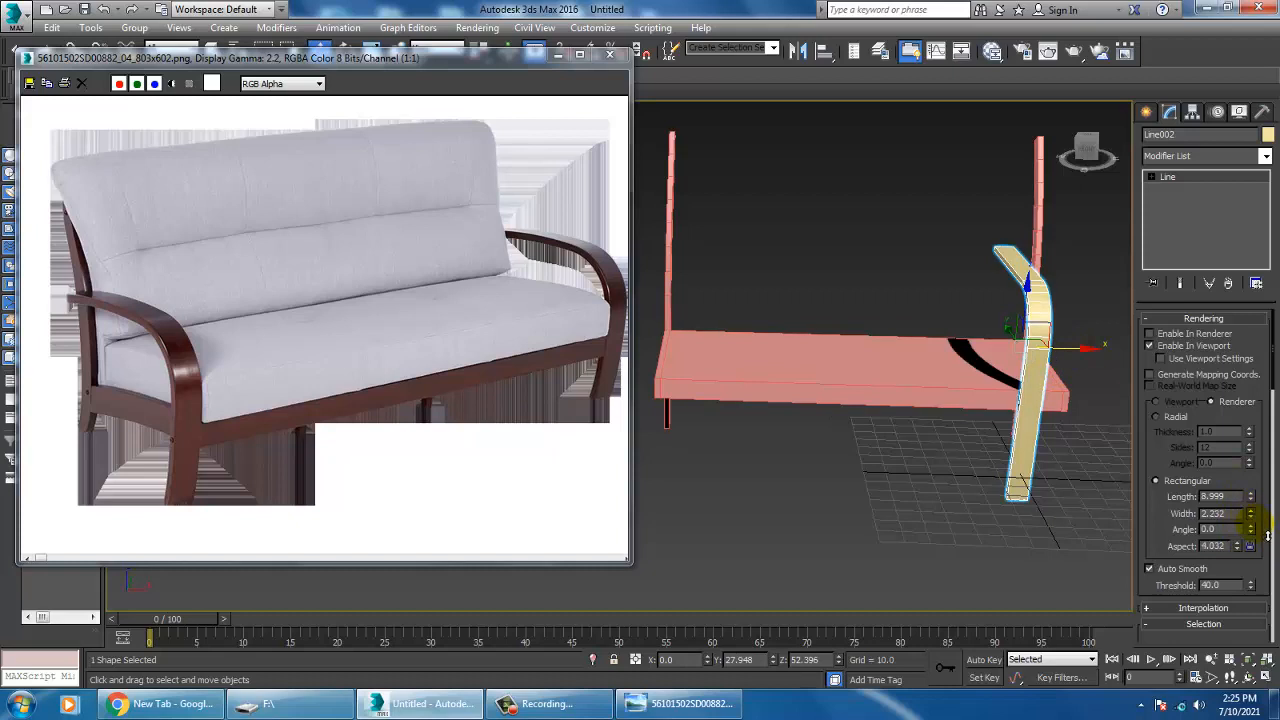
mouse_move(1272, 535)
left_mouse_down()
mouse_move(1267, 497)
mouse_move(1264, 528)
mouse_move(1264, 516)
left_mouse_up()
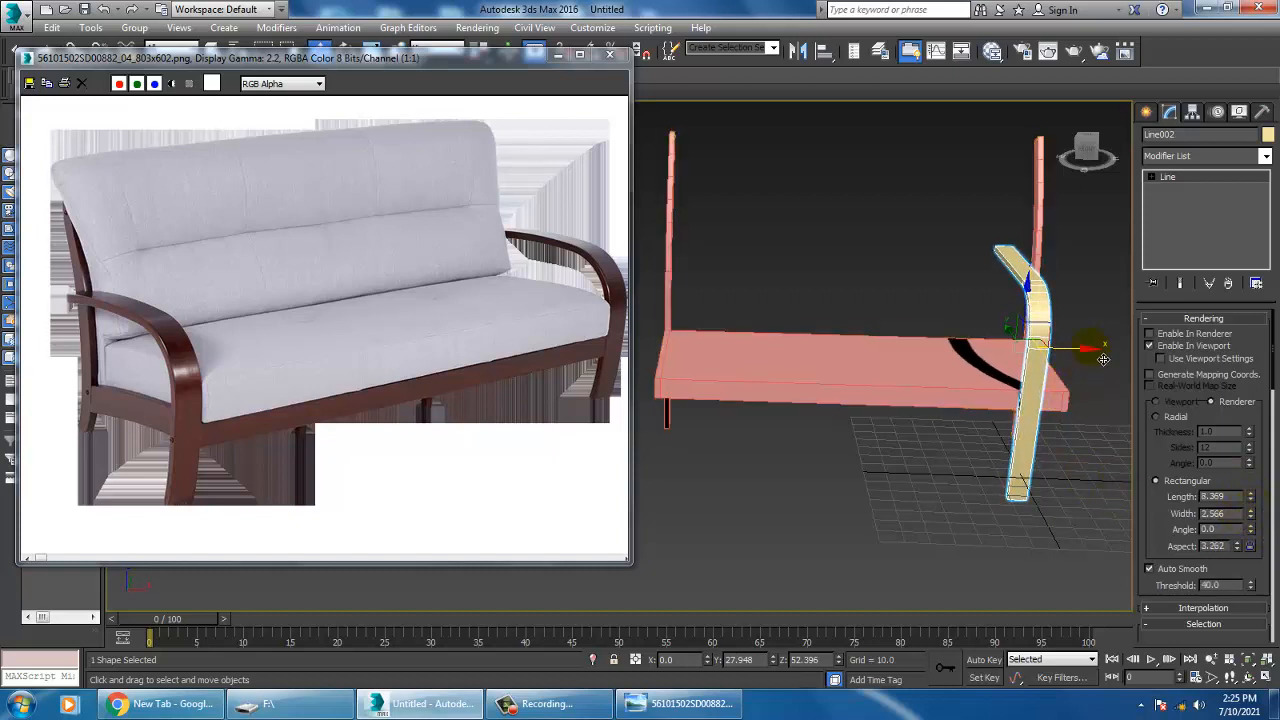
Move the armrest along X to the rear leg at the opposite end of the seat, at X -164.997.
left_click_drag(1009, 361, 735, 389)
middle_click_drag(735, 389, 858, 410, "alt")
key("alt+w")
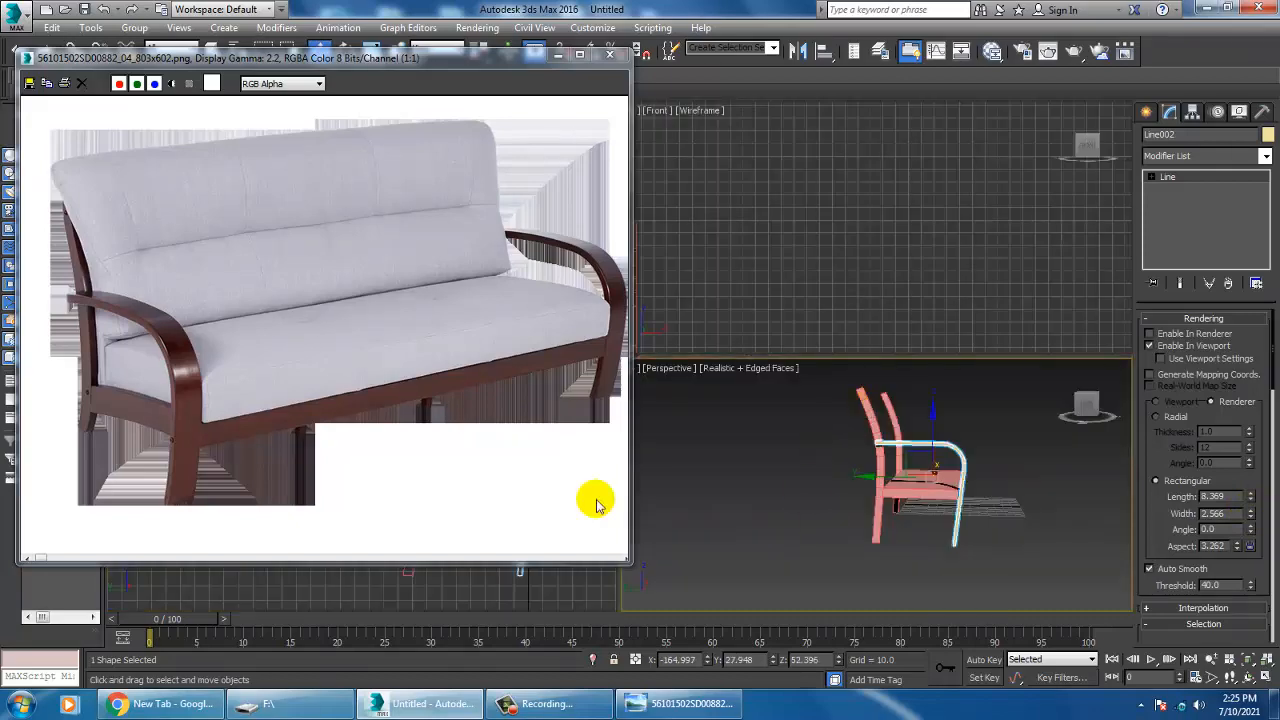
In the Left view, shift the bottom vertex of the armrest's front leg slightly toward the sofa's rear.
right_click(537, 588)
key("alt+w")
middle_click_drag(760, 444, 853, 406)
scroll(1028, 486, "up", 2)
middle_click_drag(1028, 486, 900, 470)
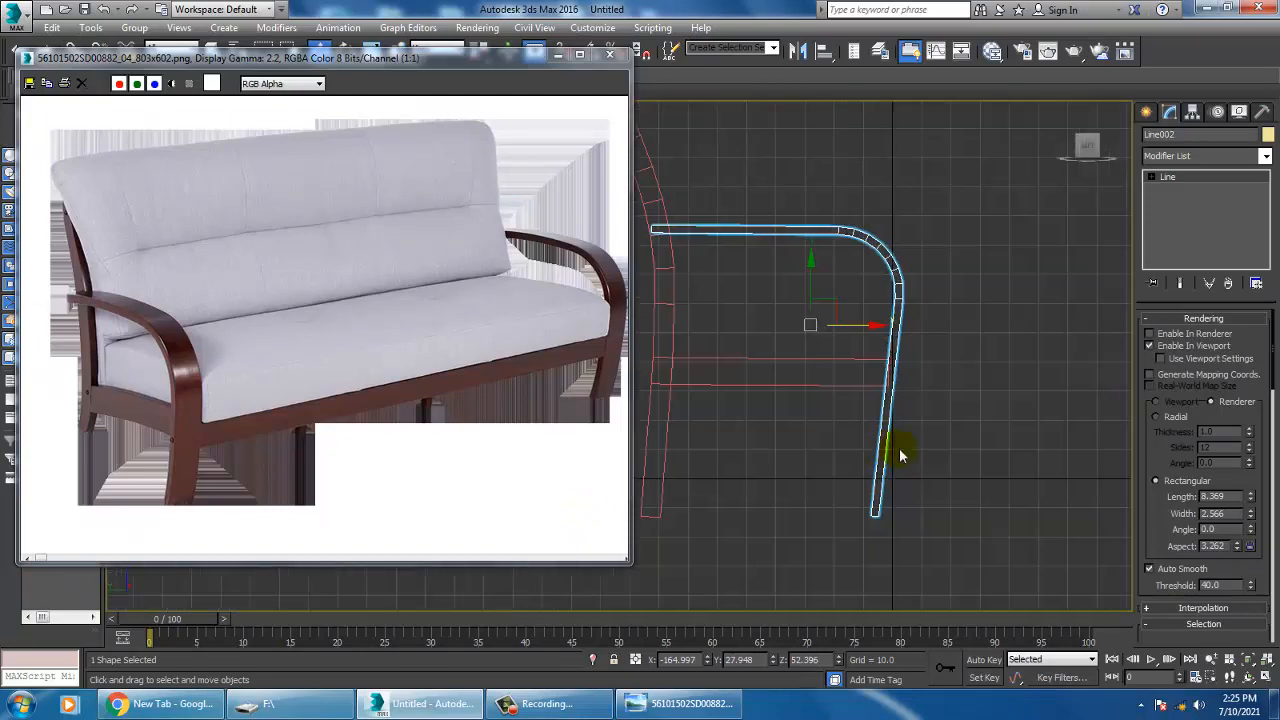
key("1")
left_click(874, 514)
left_click_drag(935, 527, 931, 536)
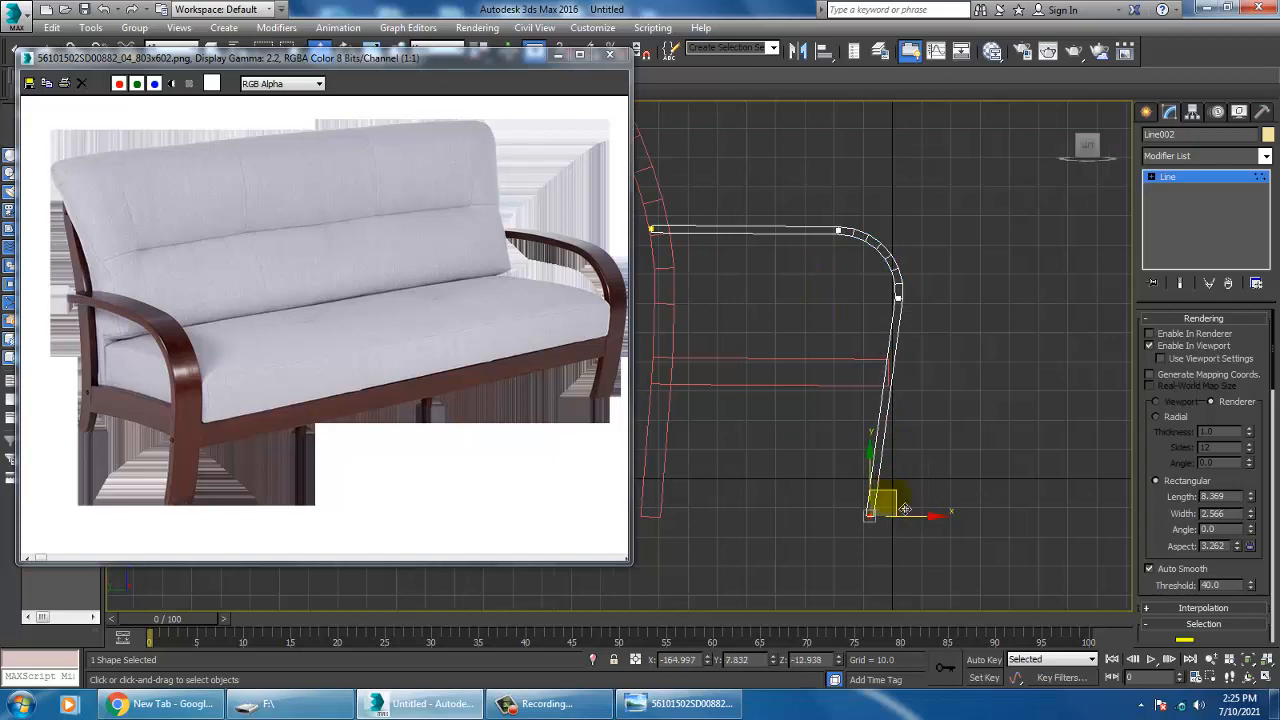
scroll(942, 386, "up", 2)
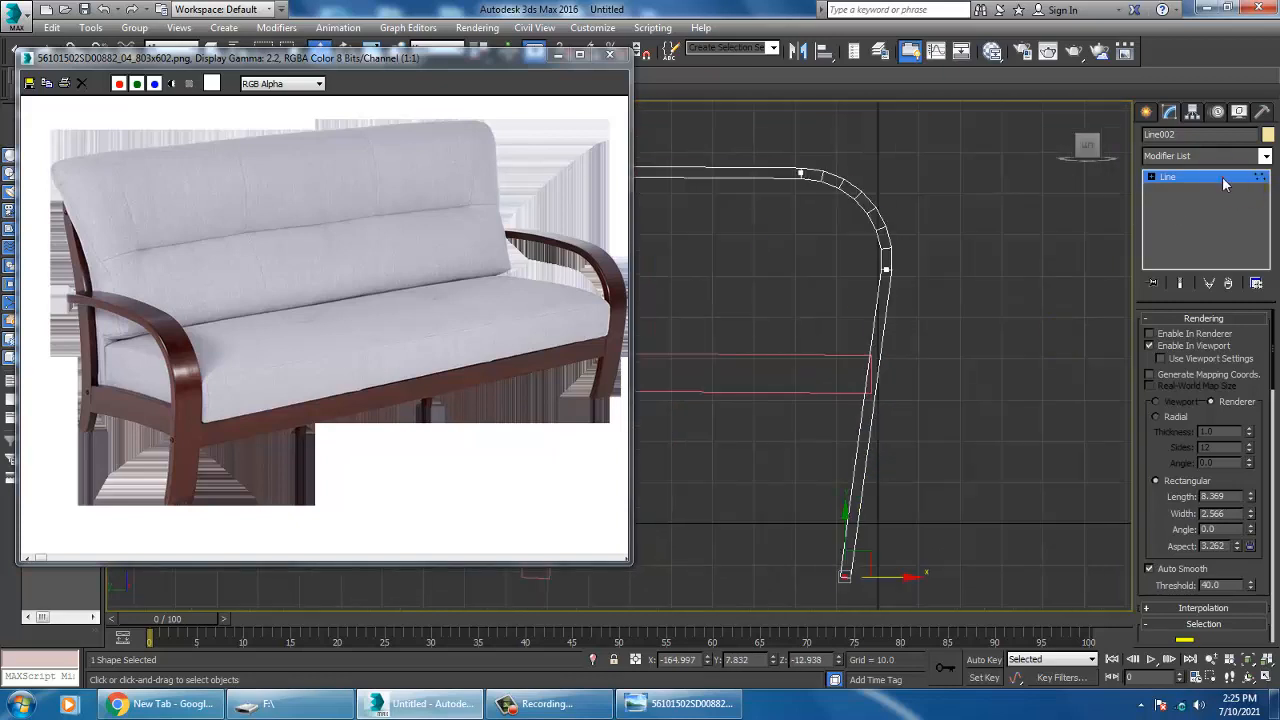
left_click(1223, 177)
Refine the armrest's rectangular cross-section to a length of 8.369 and a width of 2.489.
middle_click_drag(953, 319, 899, 387)
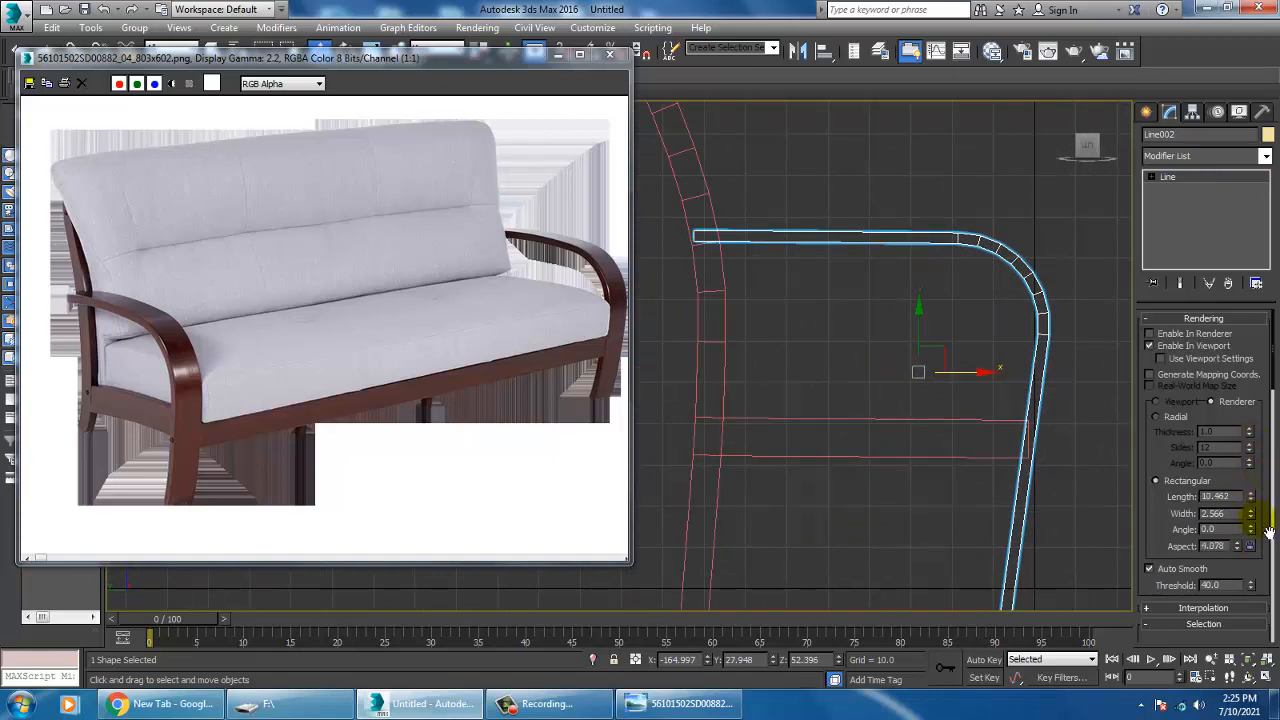
left_click_drag(1254, 518, 1258, 500)
key("alt+w")
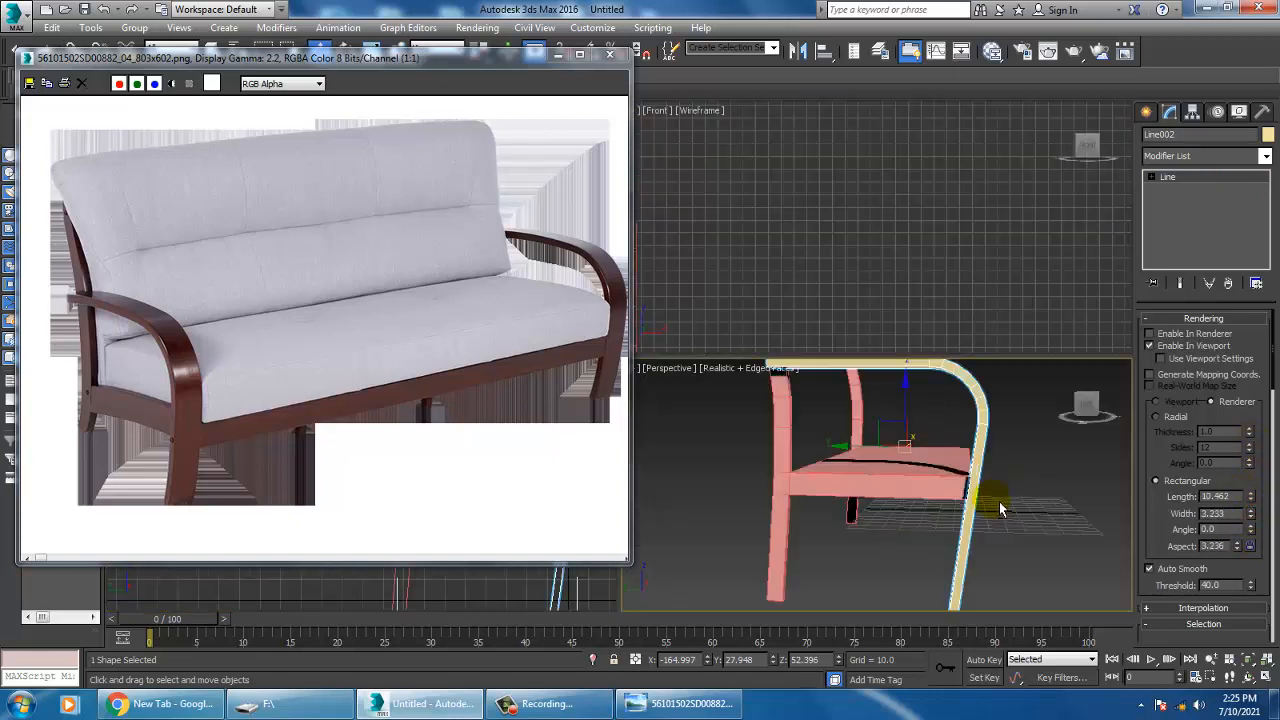
key("alt+w")
mouse_move(980, 468)
middle_mouse_down("alt")
mouse_move(831, 500)
mouse_move(962, 478)
mouse_move(975, 454)
middle_mouse_up("alt")
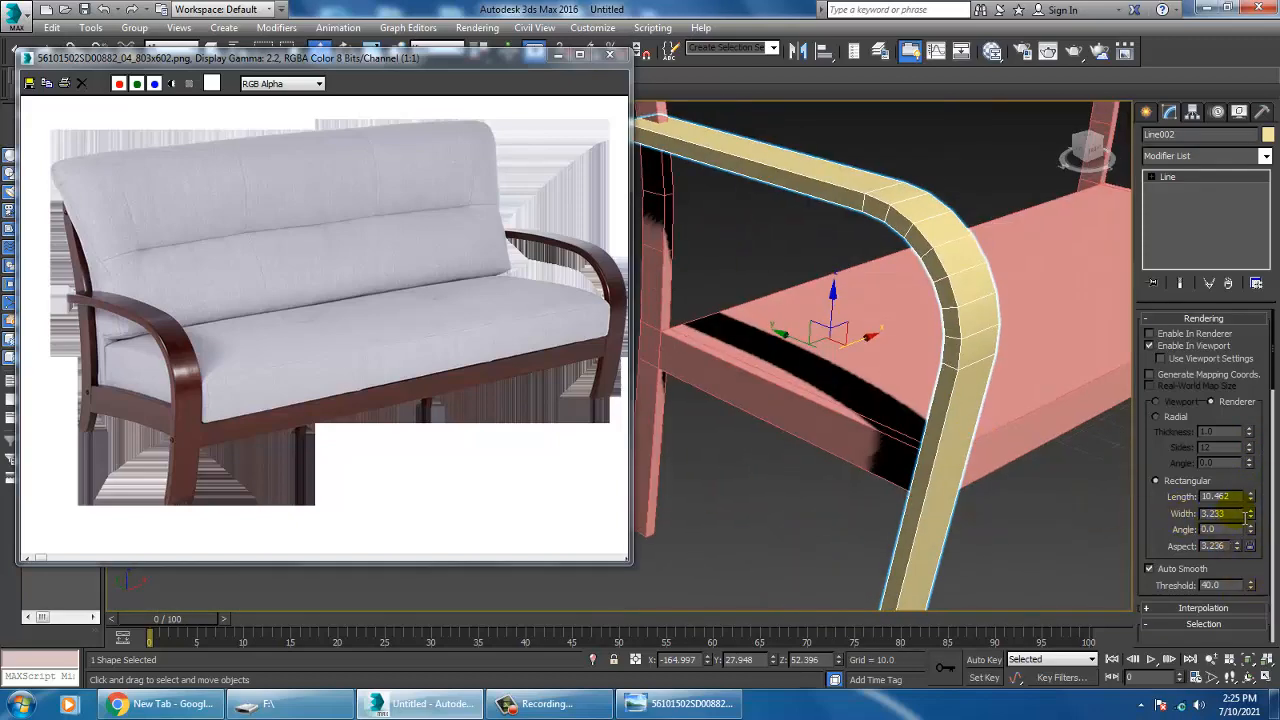
left_click_drag(1251, 517, 1257, 537)
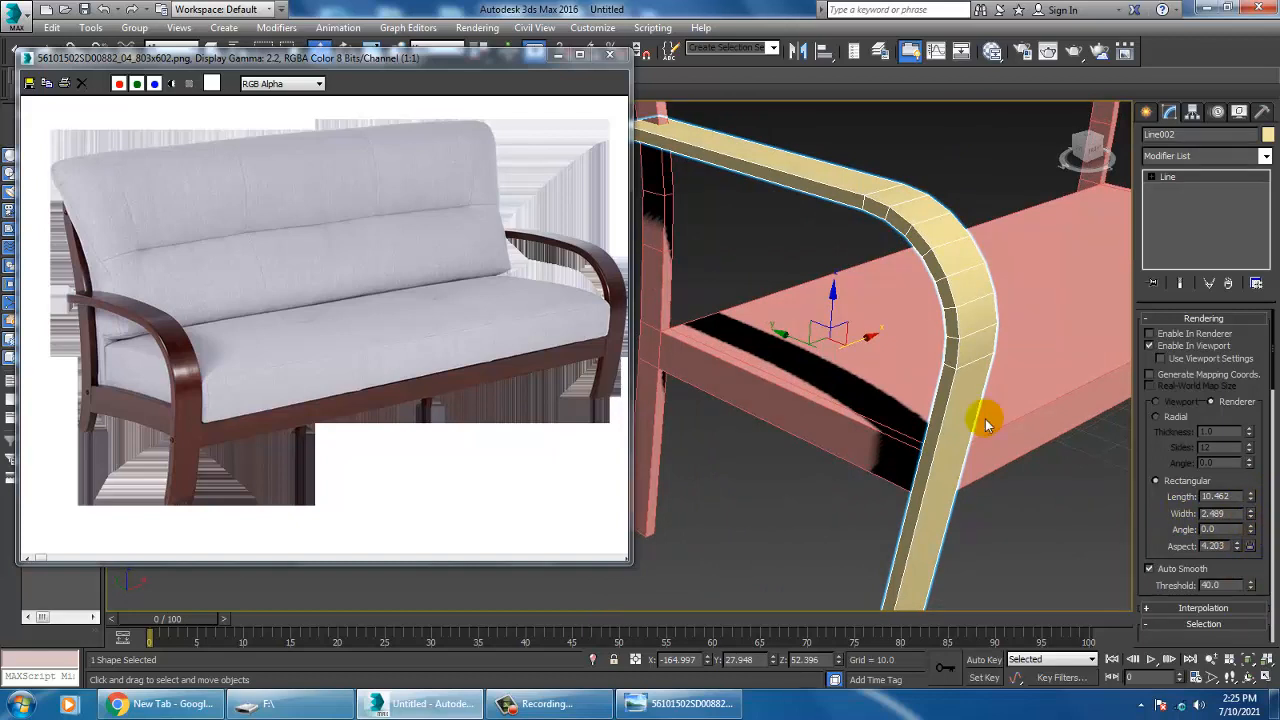
scroll(911, 384, "down", 6)
middle_click_drag(964, 386, 812, 380, "alt")
middle_click_drag(812, 380, 799, 383, "alt")
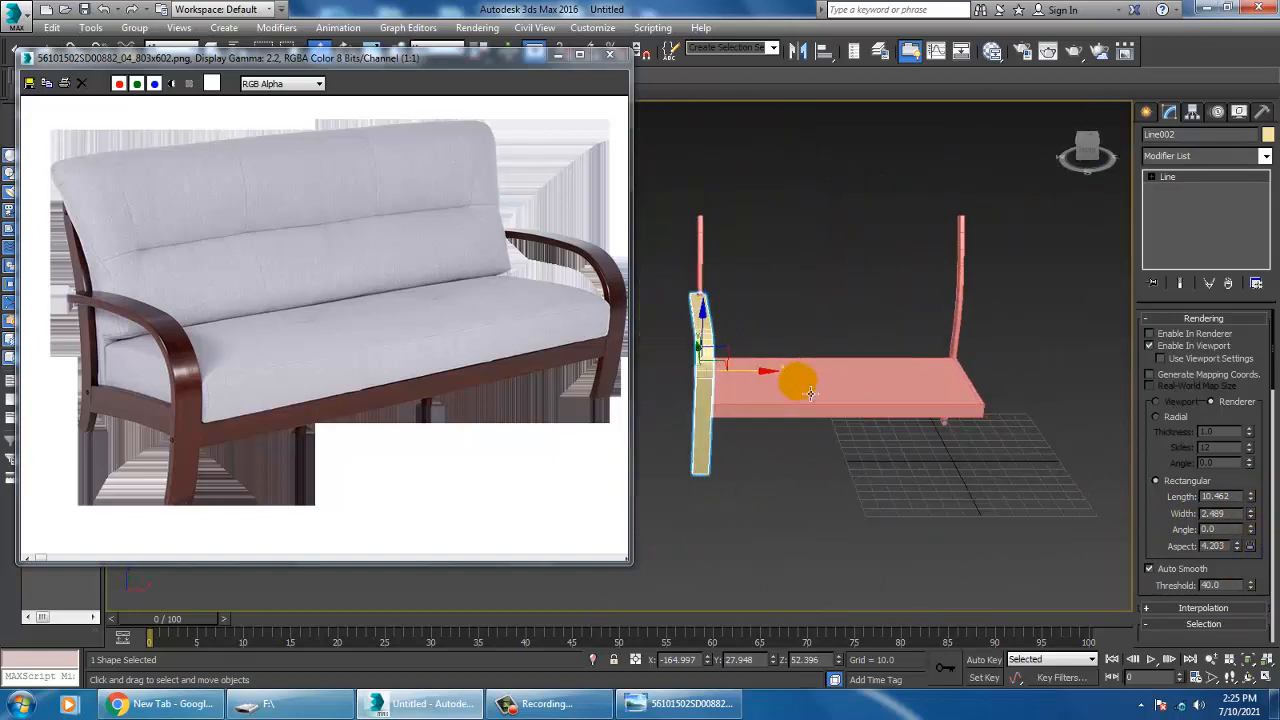
left_click_drag(1252, 500, 1250, 515)
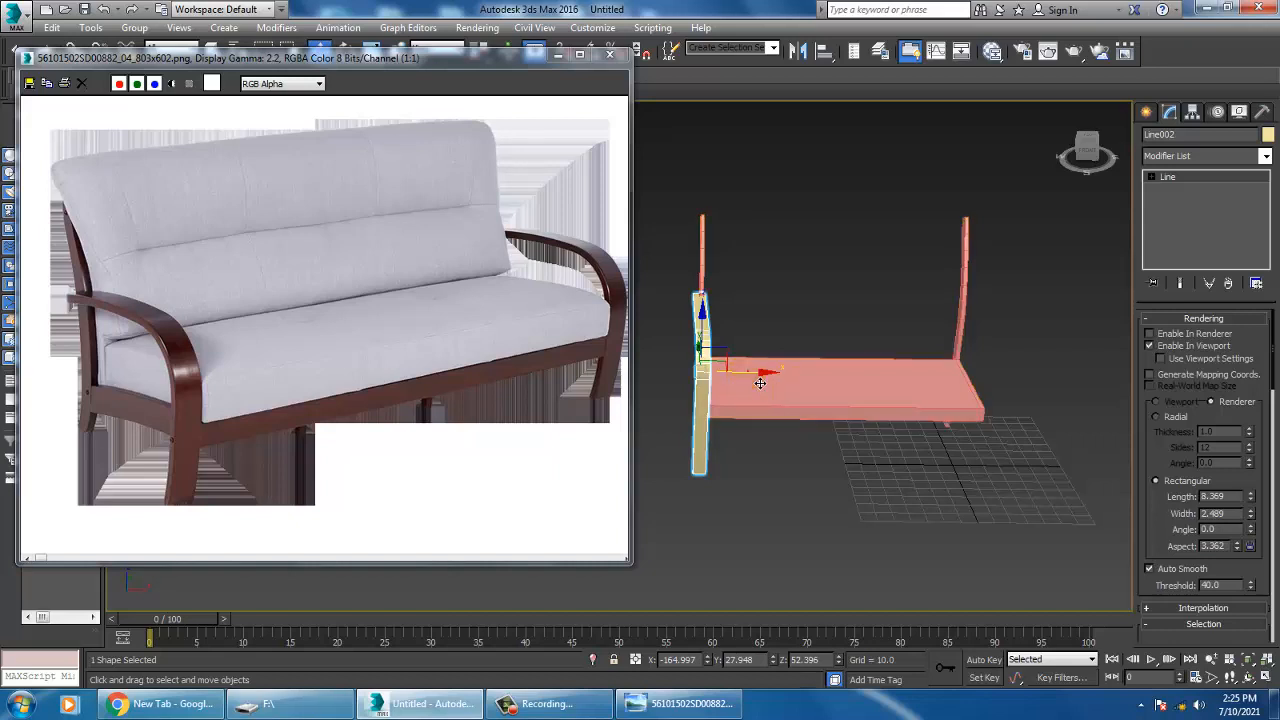
Clone the armrest along X as one independent copy at the other end of the seat, at X 14.513.
left_click_drag(761, 383, 1032, 400)
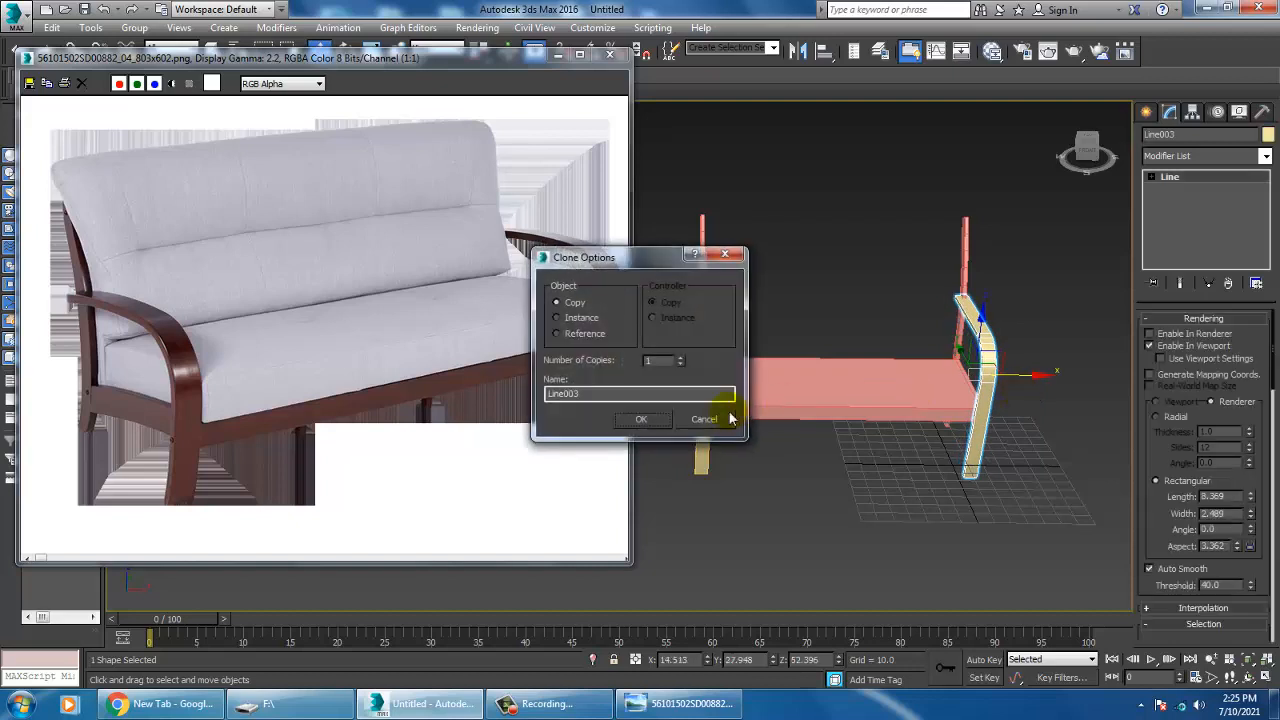
left_click(638, 420)
mouse_move(868, 410)
middle_mouse_down("alt")
mouse_move(881, 423)
mouse_move(813, 344)
mouse_move(737, 314)
middle_mouse_up("alt")
Bridge the facing upper polygons of the two rear legs to form the wide top panel of the backrest.
left_click(784, 350)
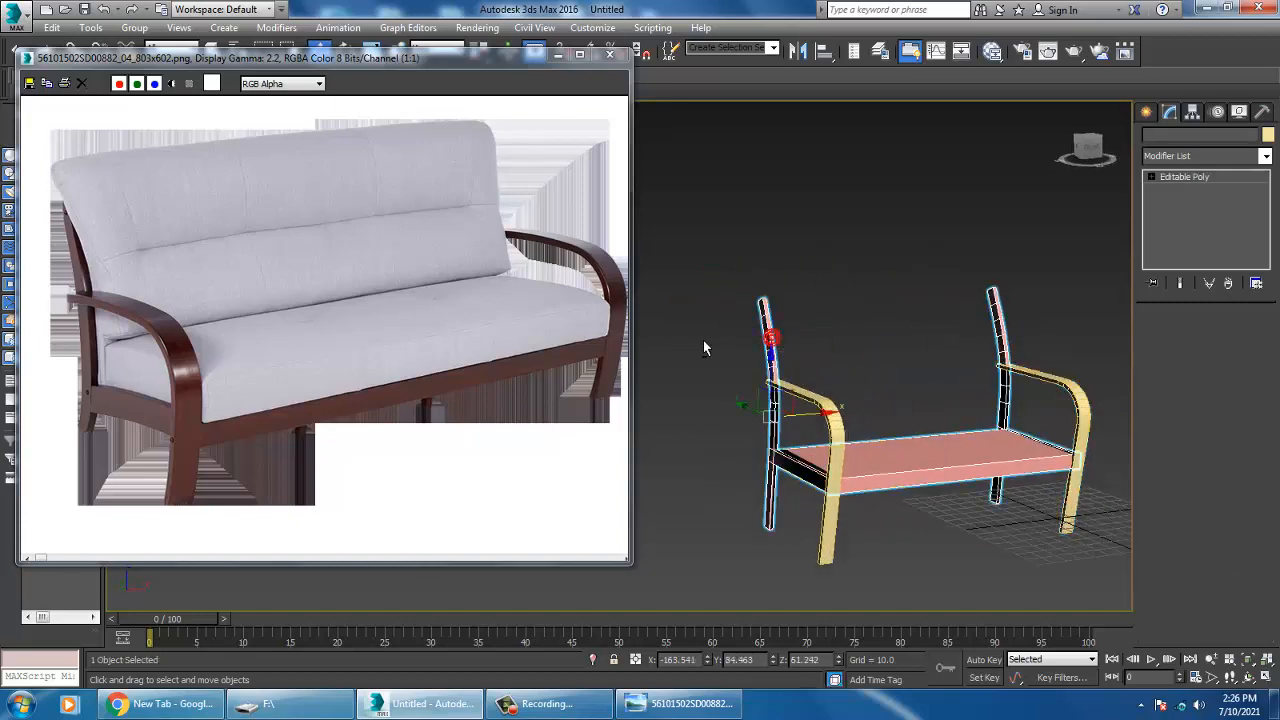
middle_click_drag(858, 322, 807, 353)
scroll(807, 353, "up", 3)
mouse_move(913, 322)
middle_mouse_down("alt")
mouse_move(871, 309)
mouse_move(905, 300)
middle_mouse_up("alt")
key("4")
left_click(938, 240)
left_click(938, 242)
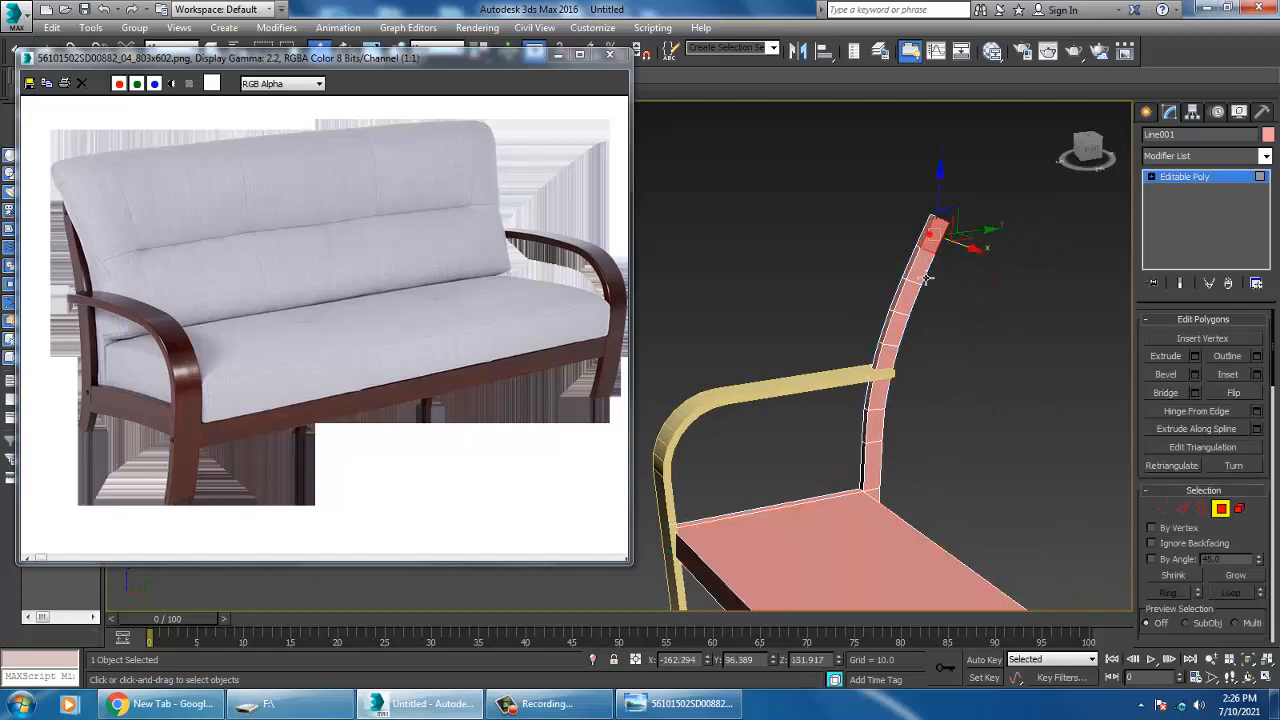
middle_click_drag(935, 278, 910, 355, "alt")
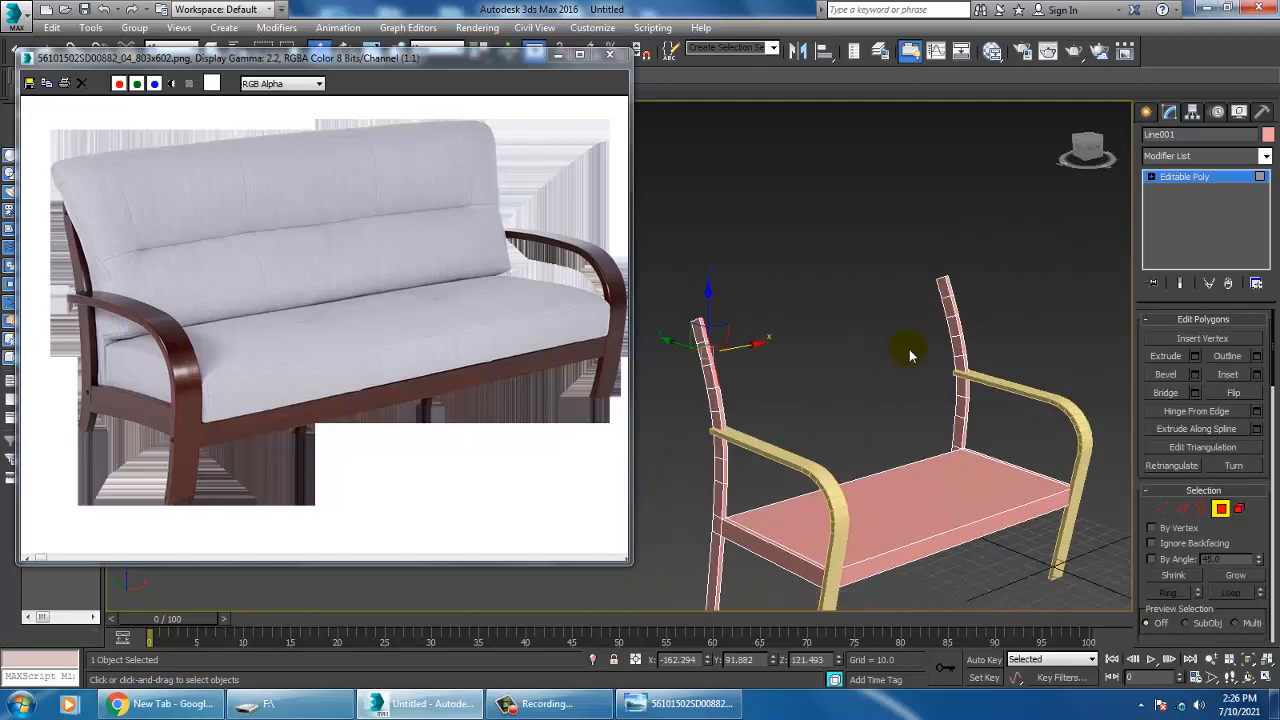
left_click(950, 298)
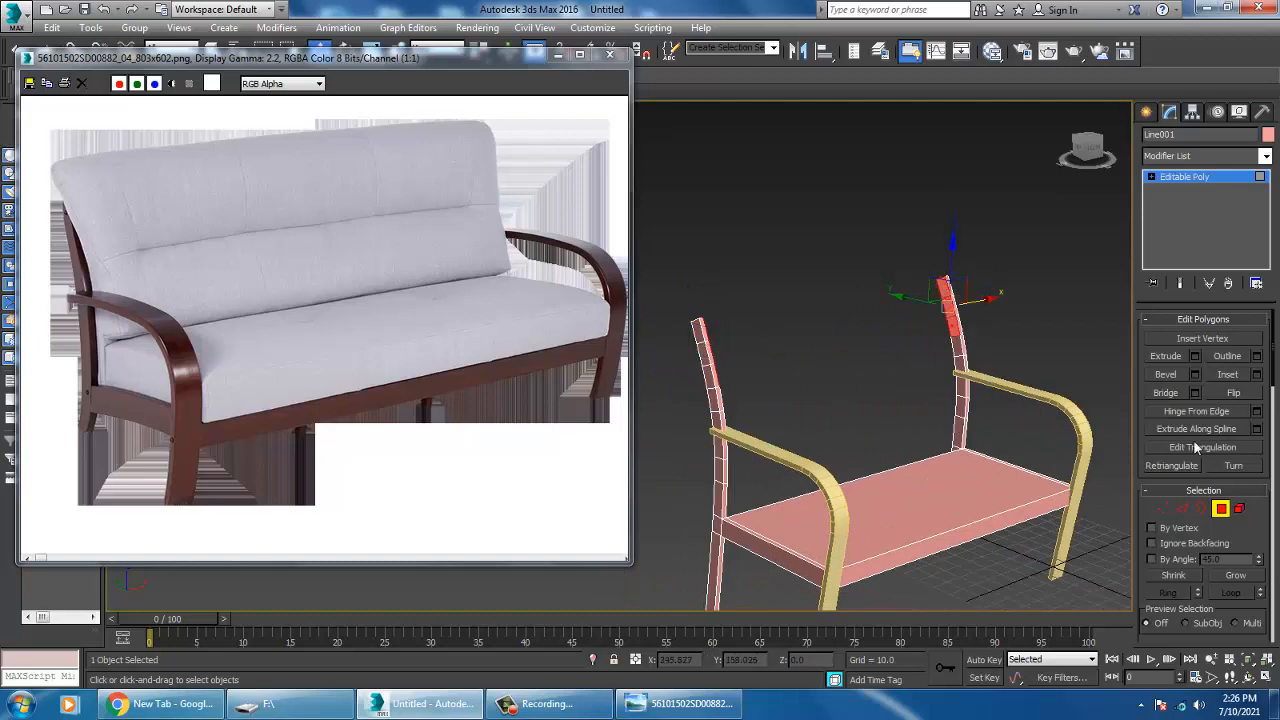
left_click(1170, 393)
middle_click_drag(983, 390, 875, 393, "alt")
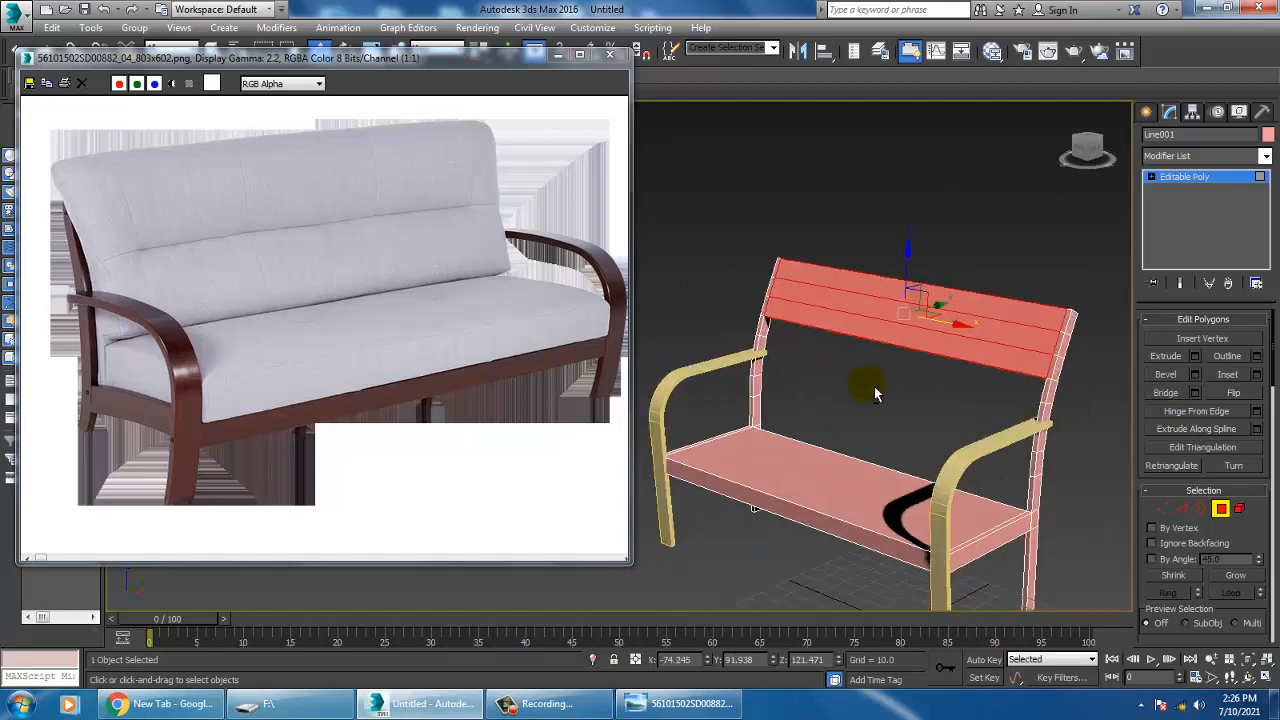
Bridge the facing rear-leg polygons just above the seat to form the lower backrest rail.
scroll(875, 393, "up", 2)
left_click(744, 429)
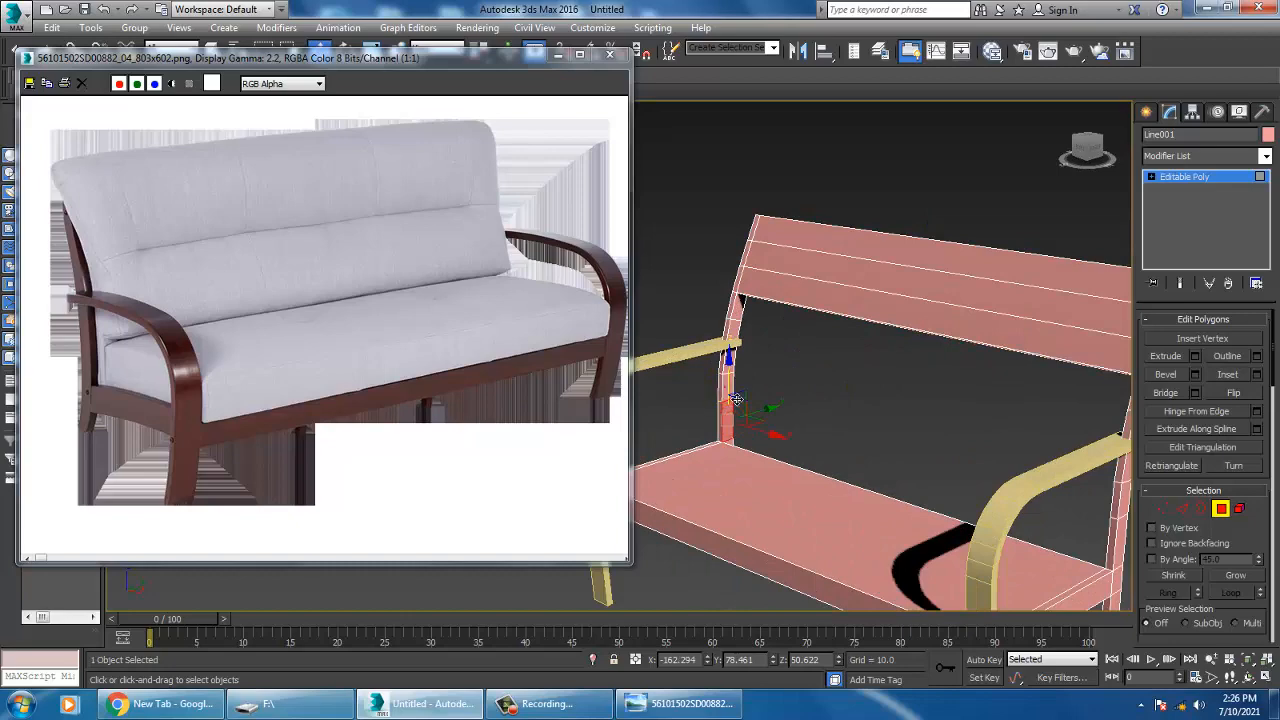
middle_click_drag(736, 399, 929, 451, "alt")
left_click(1022, 359, "ctrl")
left_click(1021, 388, "ctrl")
left_click(1164, 395)
left_click(1147, 112)
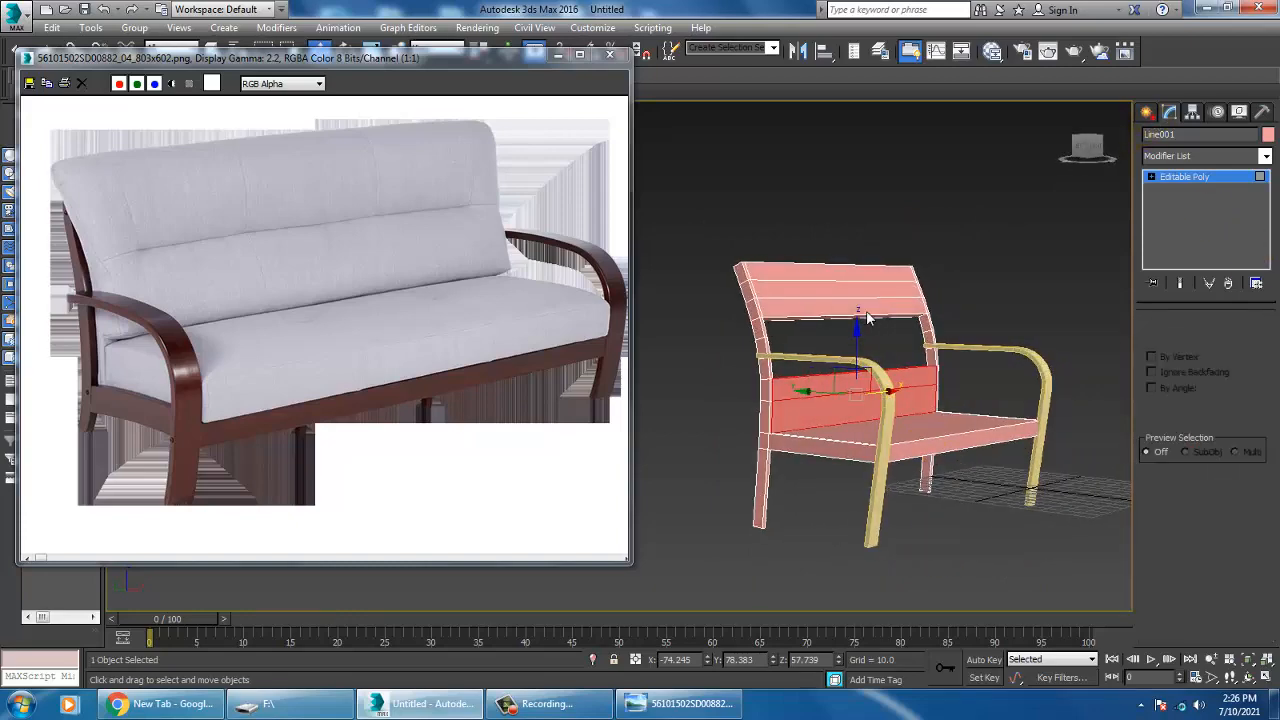
Save the scene to the Desktop as sofa in 3ds Max format.
key("ctrl+s")
left_click(50, 156)
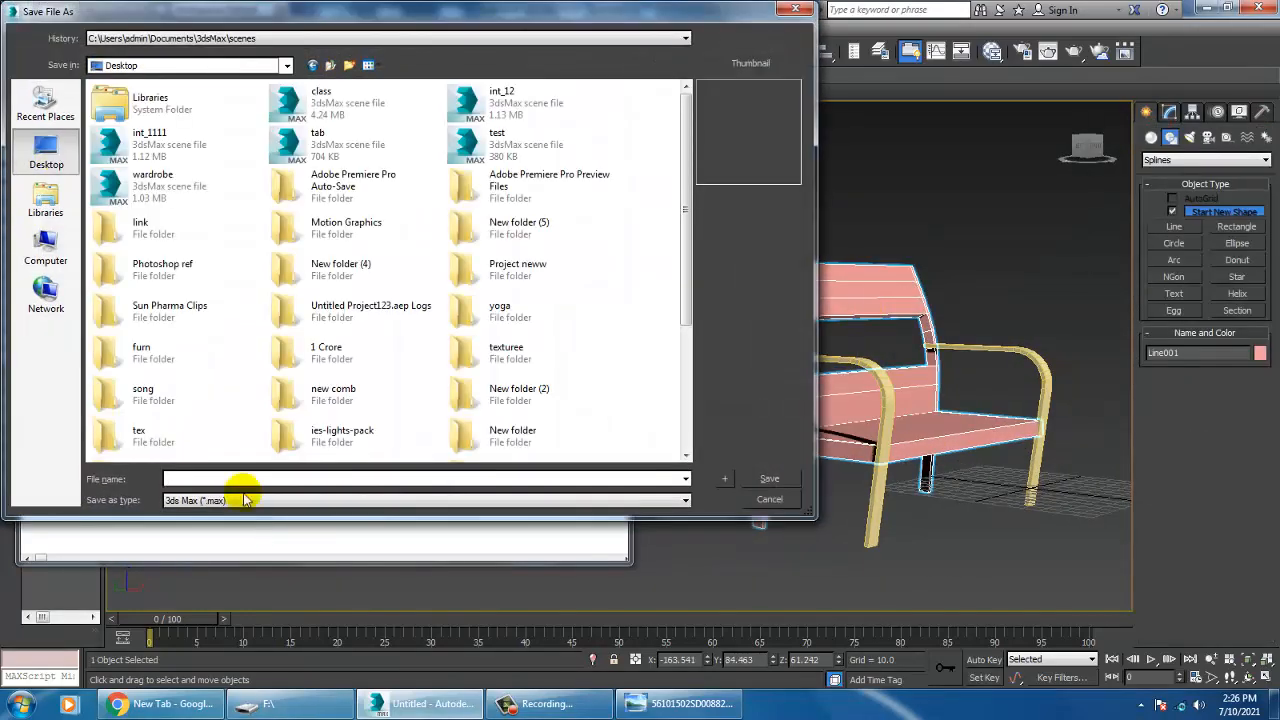
type("sofa")
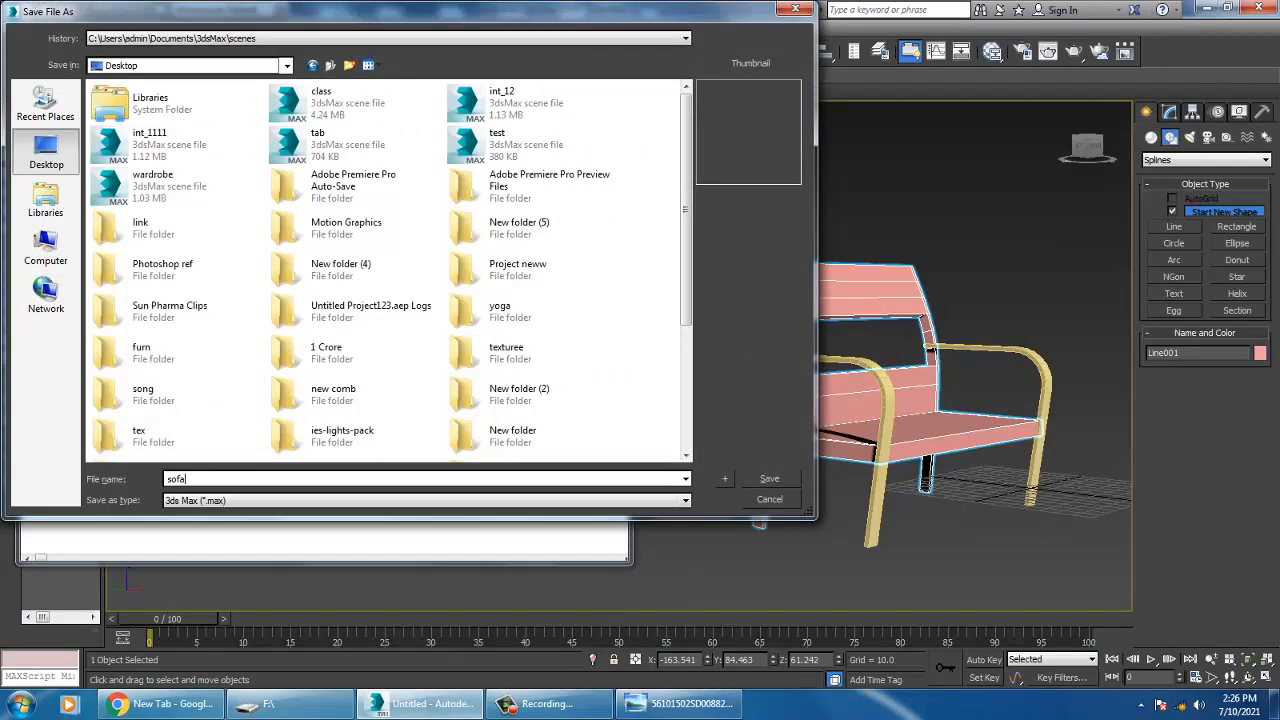
key("Return")
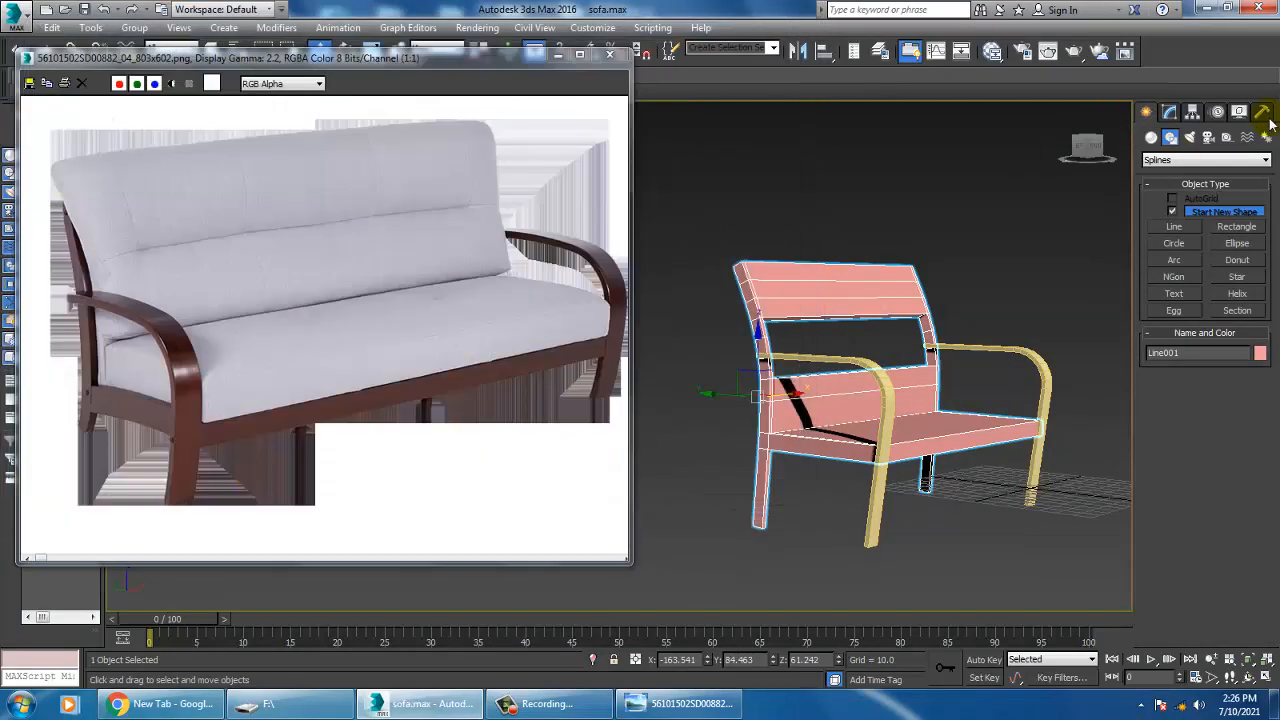
Assign one light grey object color to the frame and both armrests.
key("ctrl+a")
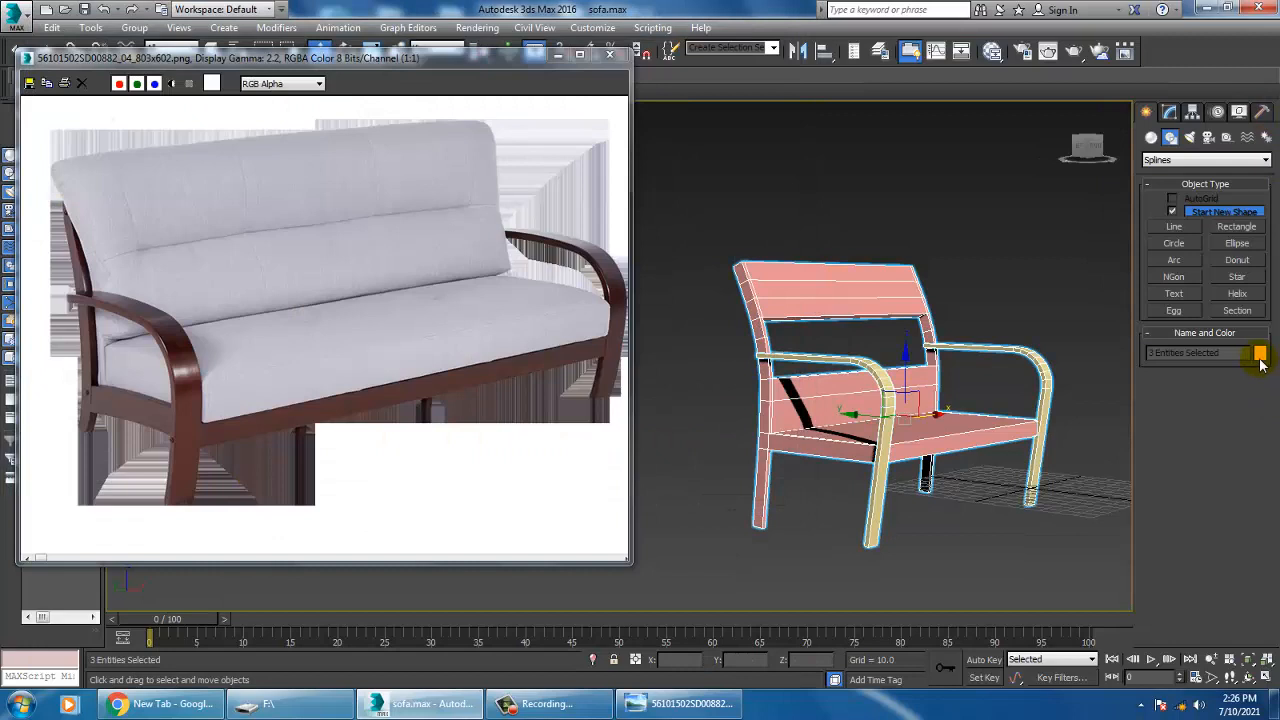
left_click(1259, 353)
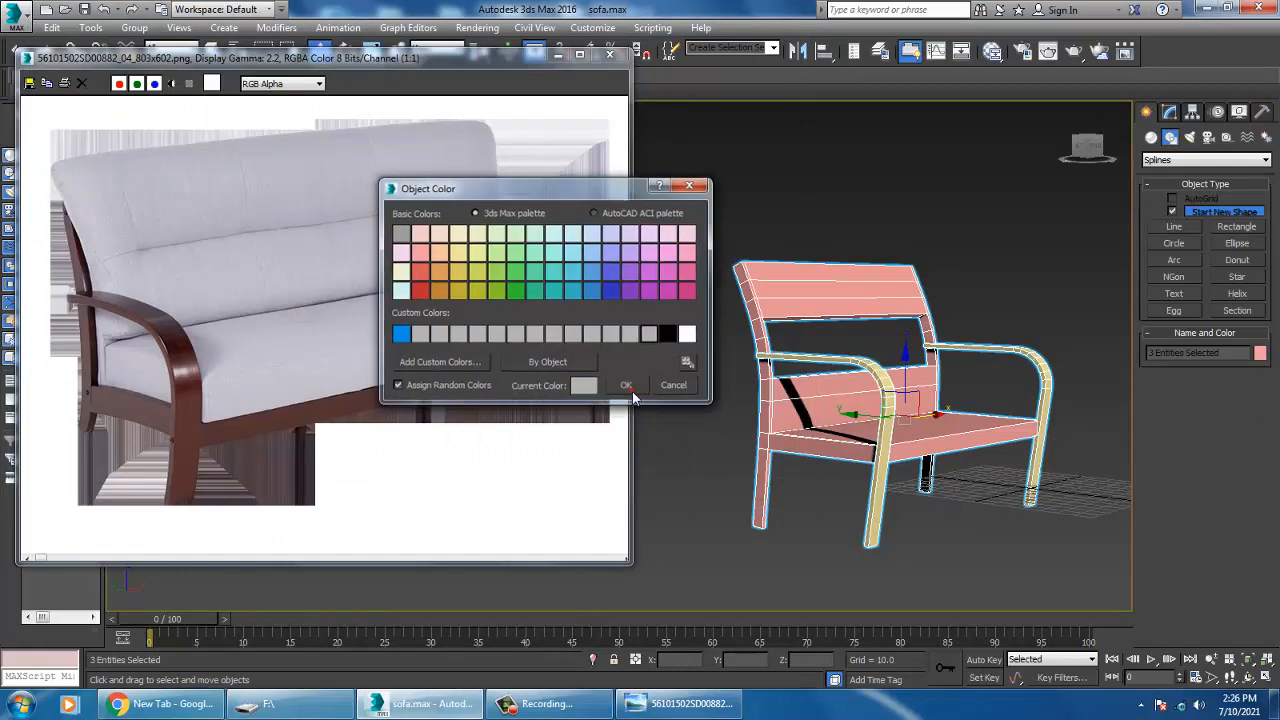
left_click(628, 385)
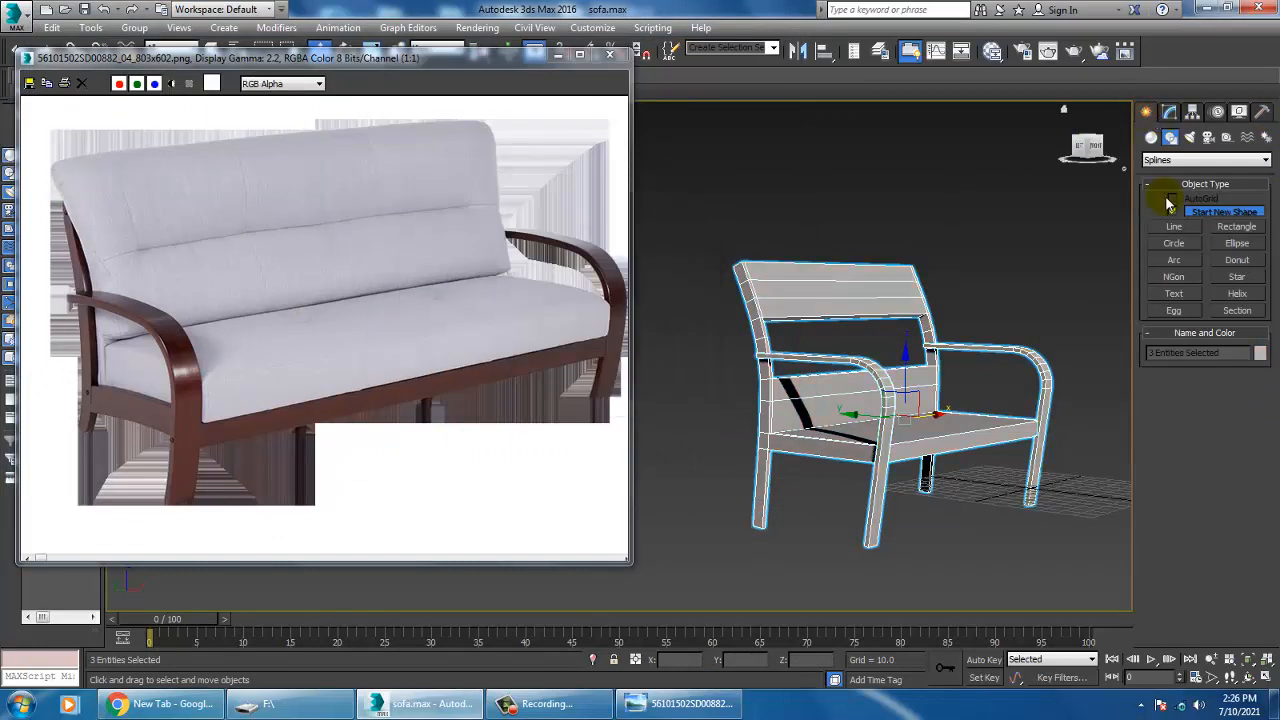
Create a ChamferBox seat cushion beside the sofa in the Top view, about 77.6 long, 205.4 wide and 18.2 high, with a 6.056 fillet.
left_click(1151, 137)
left_click(1205, 160)
left_click(1184, 190)
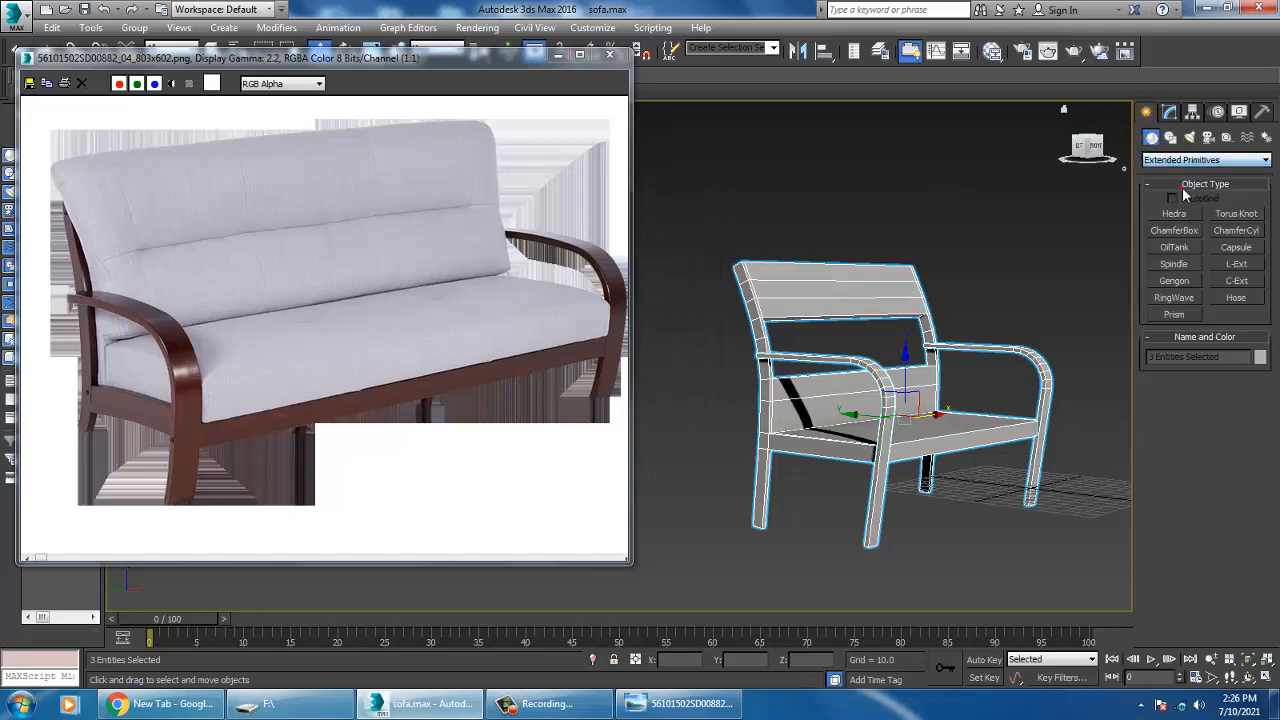
left_click(1174, 230)
key("alt+w")
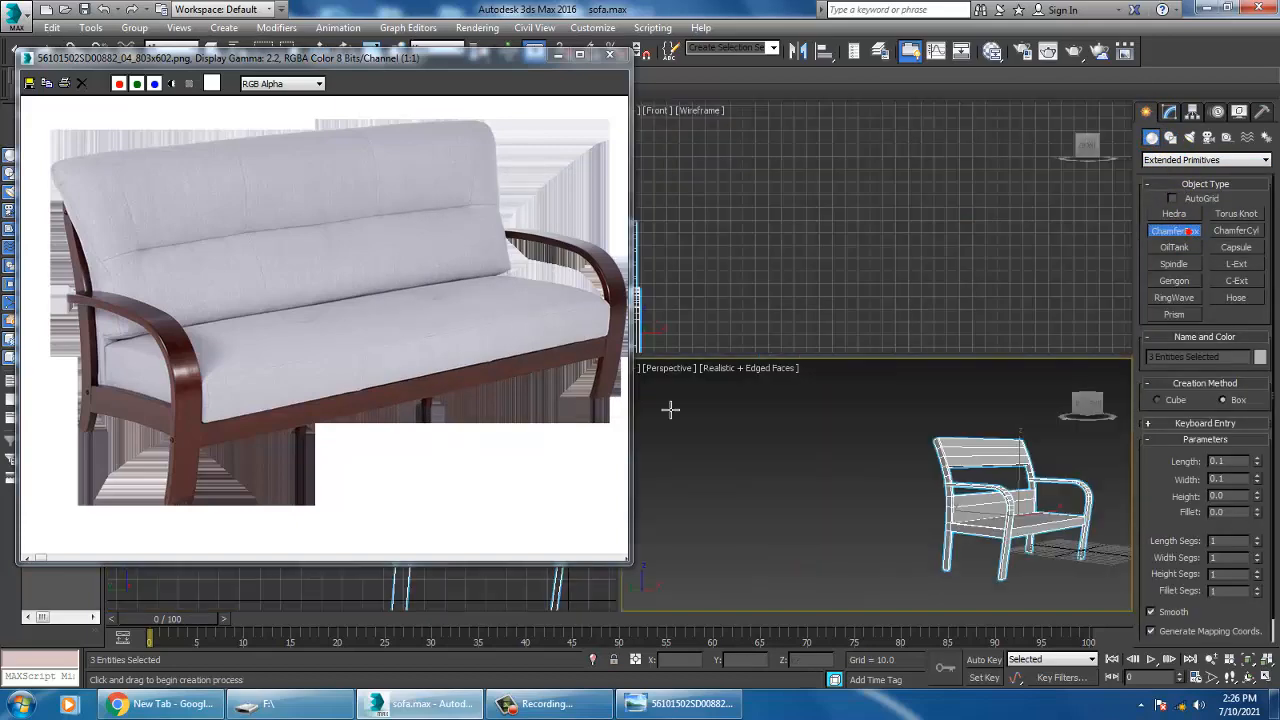
left_click_drag(480, 60, 300, 55)
middle_click(517, 317)
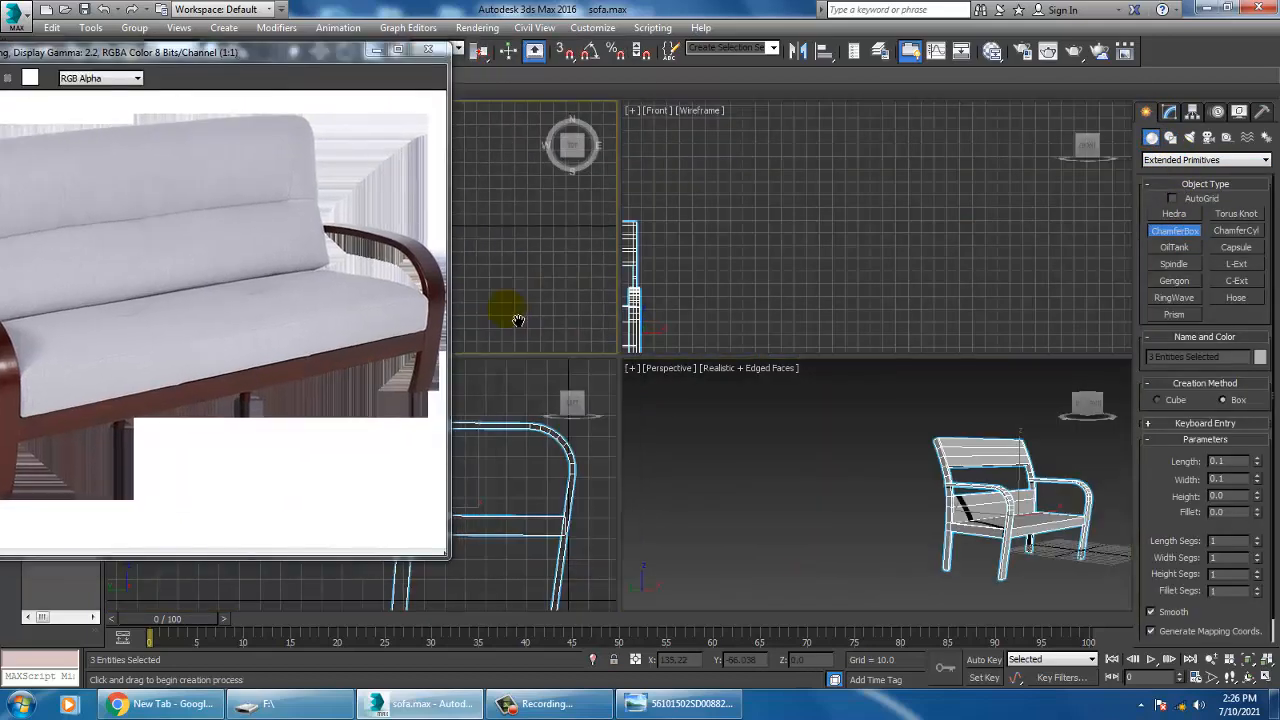
key("alt+w")
scroll(631, 291, "down", 3)
middle_click_drag(627, 294, 737, 282)
scroll(663, 350, "down", 3)
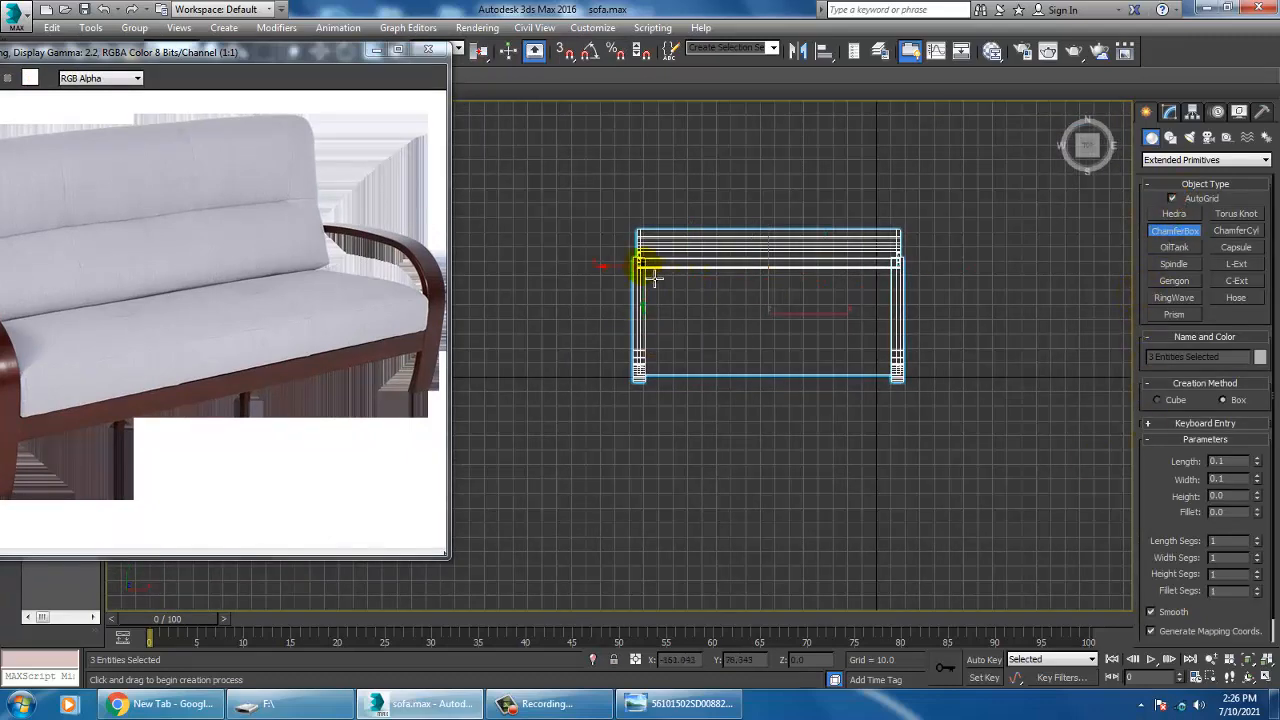
middle_click_drag(625, 345, 609, 366)
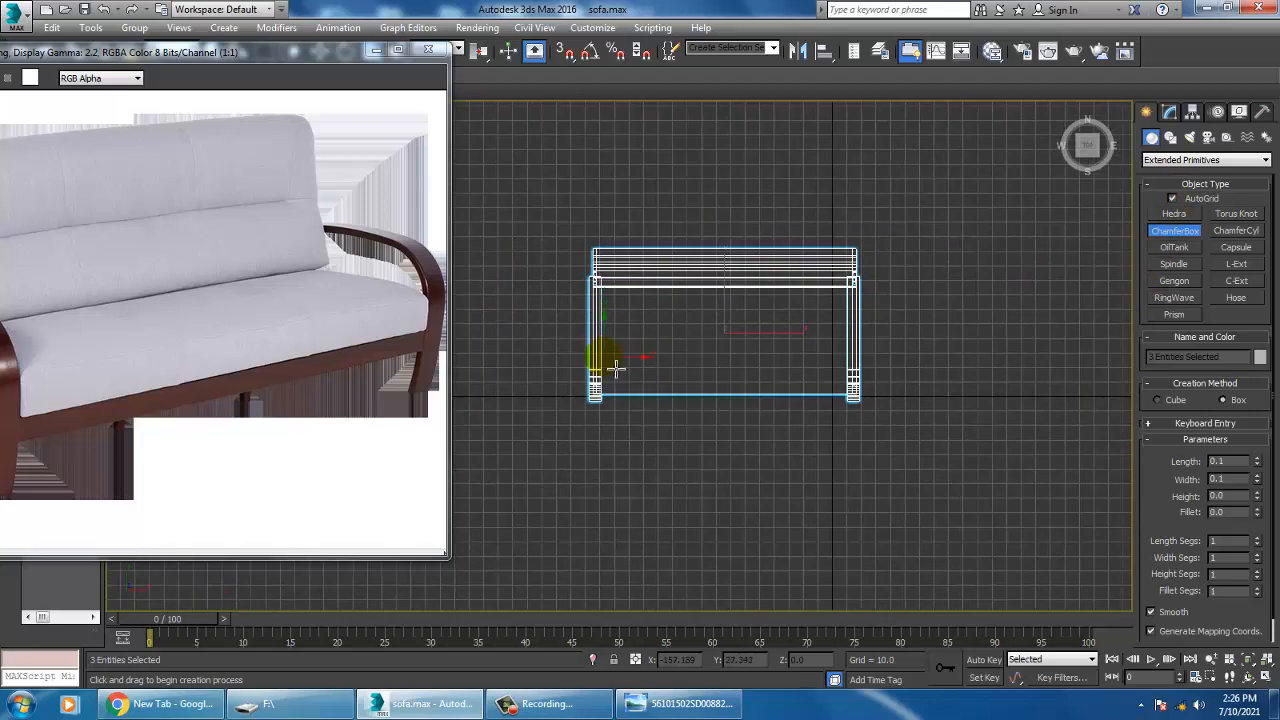
middle_click_drag(943, 337, 731, 335)
left_click_drag(731, 316, 1030, 428)
left_click(1028, 403)
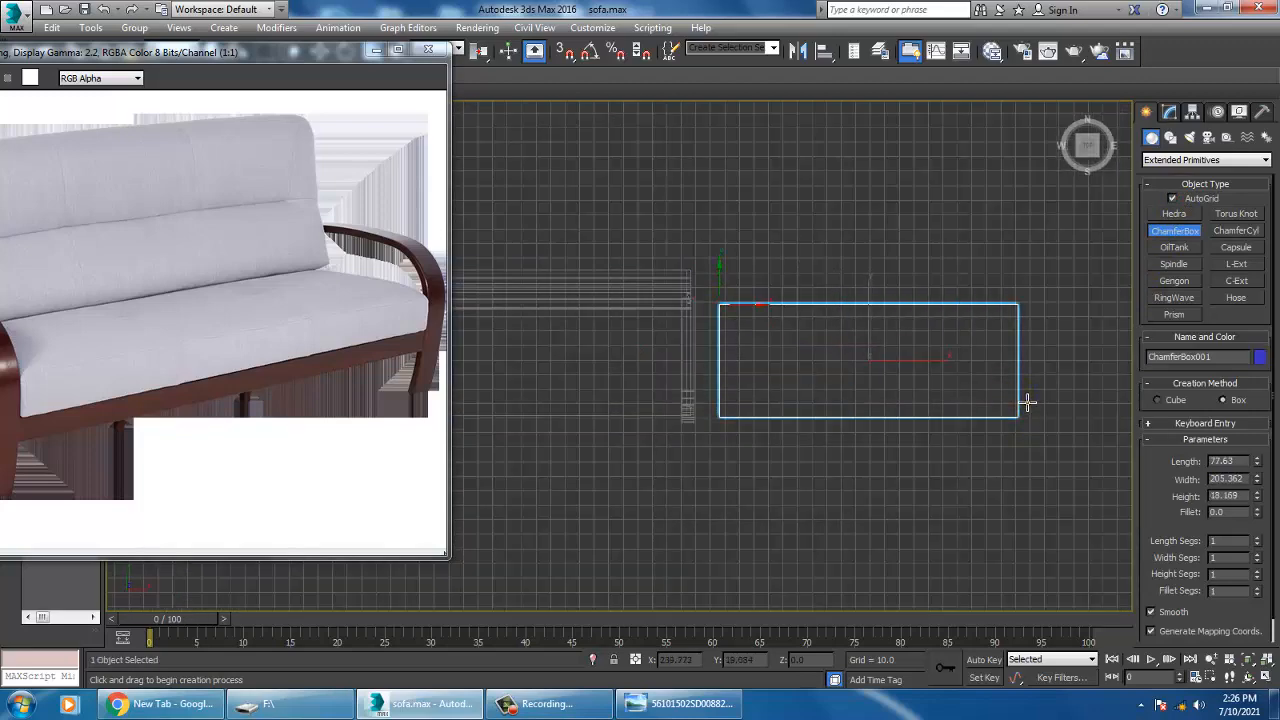
left_click(1022, 394)
right_click(1015, 388)
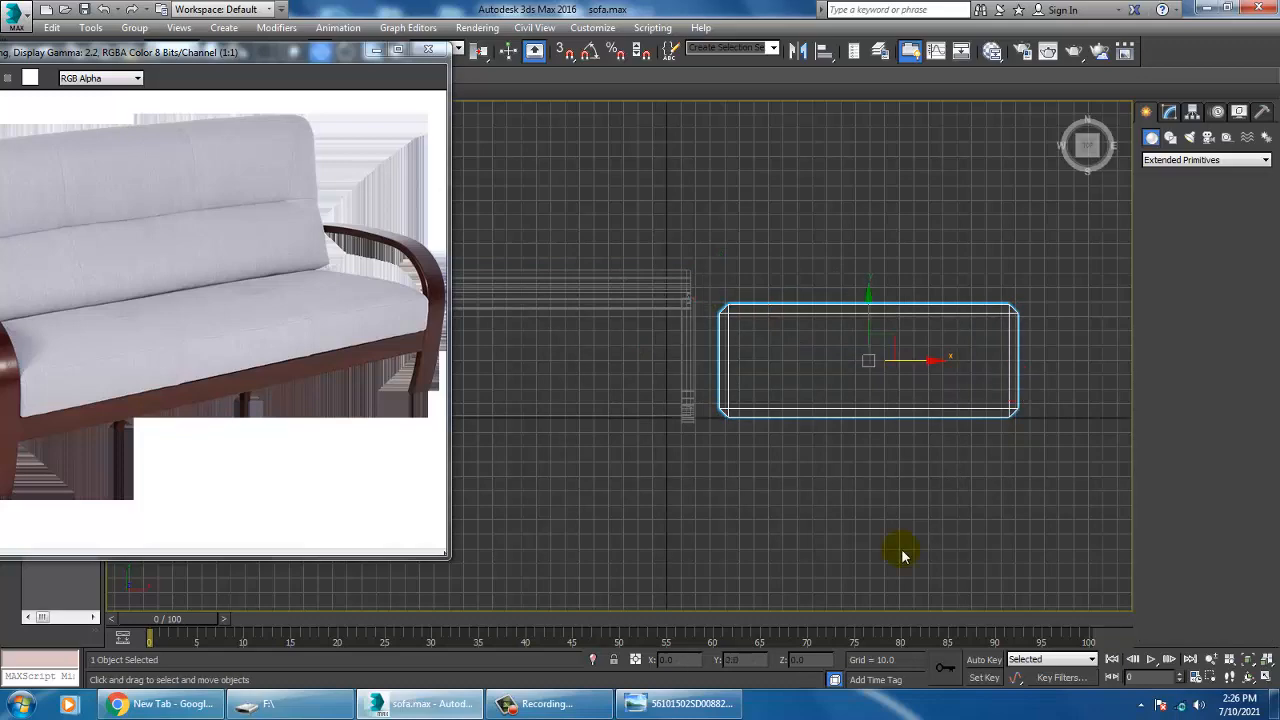
Move the cushion onto the seat between the armrests, at X -62.89, Y 39.455, Z 40.916.
key("p")
mouse_move(852, 437)
middle_mouse_down("alt")
mouse_move(854, 449)
mouse_move(886, 430)
mouse_move(823, 509)
mouse_move(866, 400)
middle_mouse_up("alt")
left_click_drag(668, 366, 652, 360)
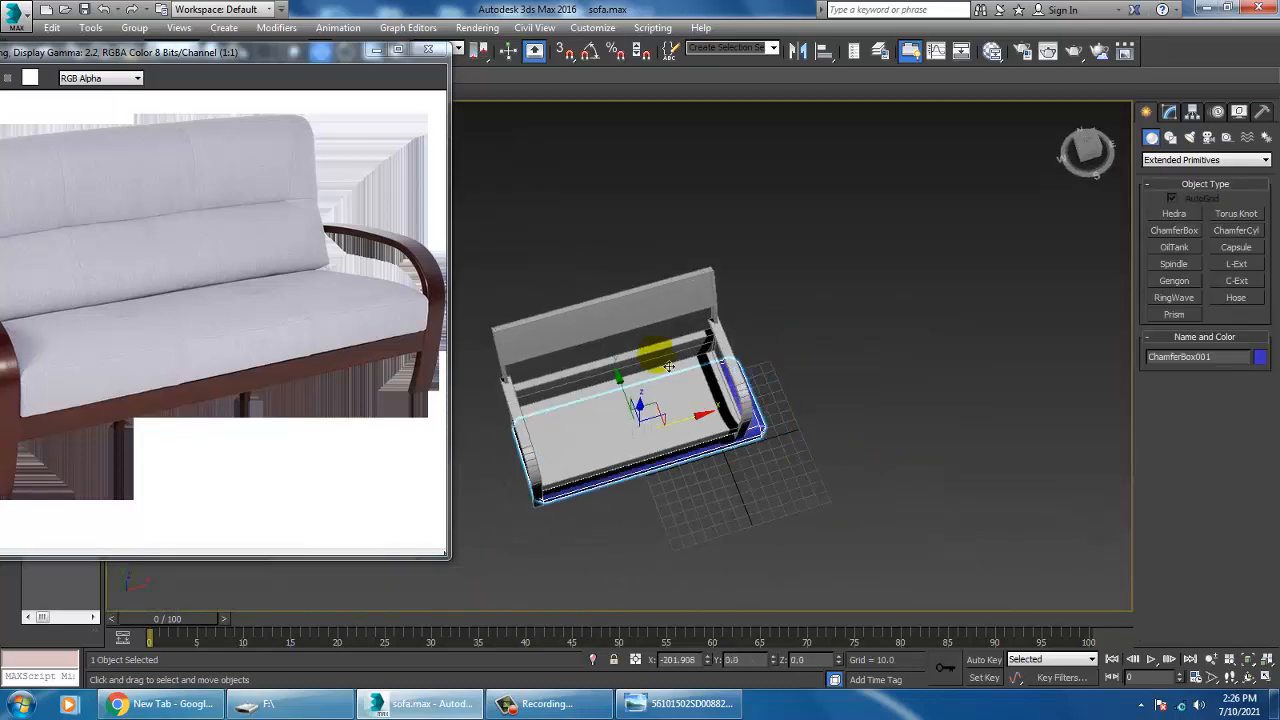
middle_click_drag(668, 366, 735, 378, "alt")
scroll(735, 378, "up", 5)
left_click_drag(771, 395, 810, 308)
middle_click_drag(810, 308, 758, 377, "alt")
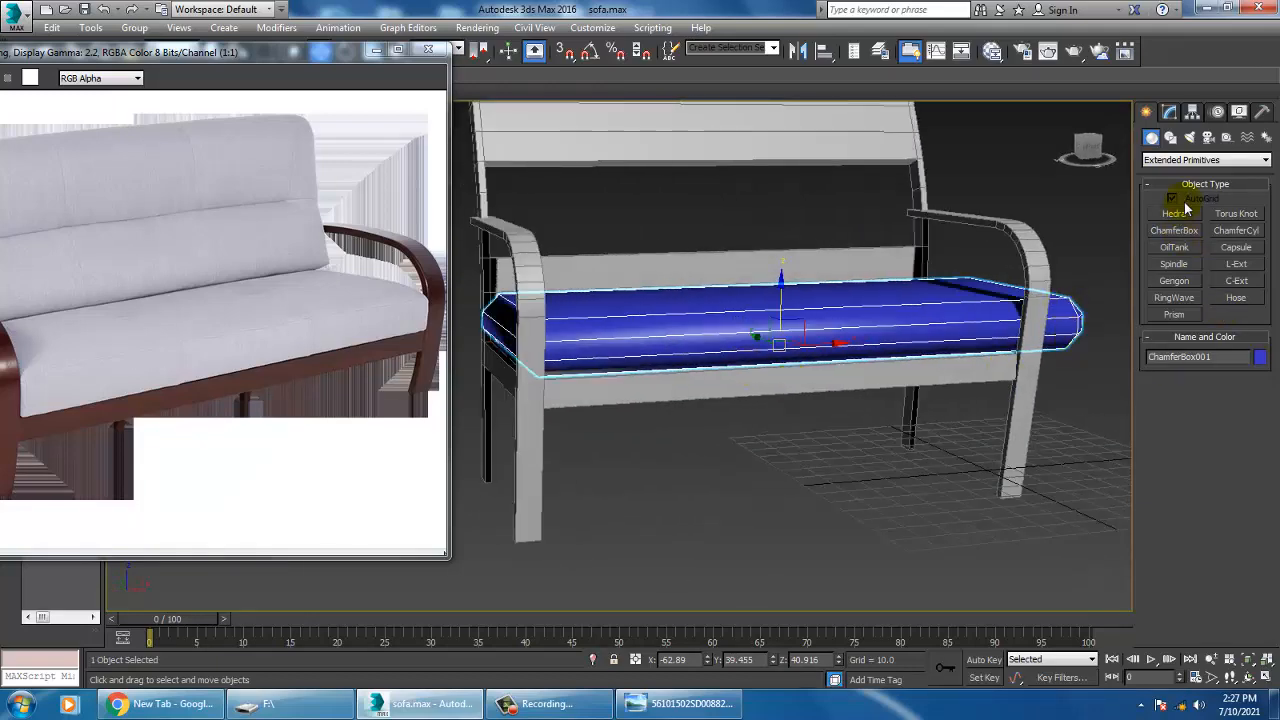
Reduce the cushion's width to 170.451 and shift it along X to -75.81 so it fits between the armrests.
left_click(1172, 112)
middle_click_drag(950, 340, 934, 347, "alt")
left_click_drag(1255, 361, 1268, 386)
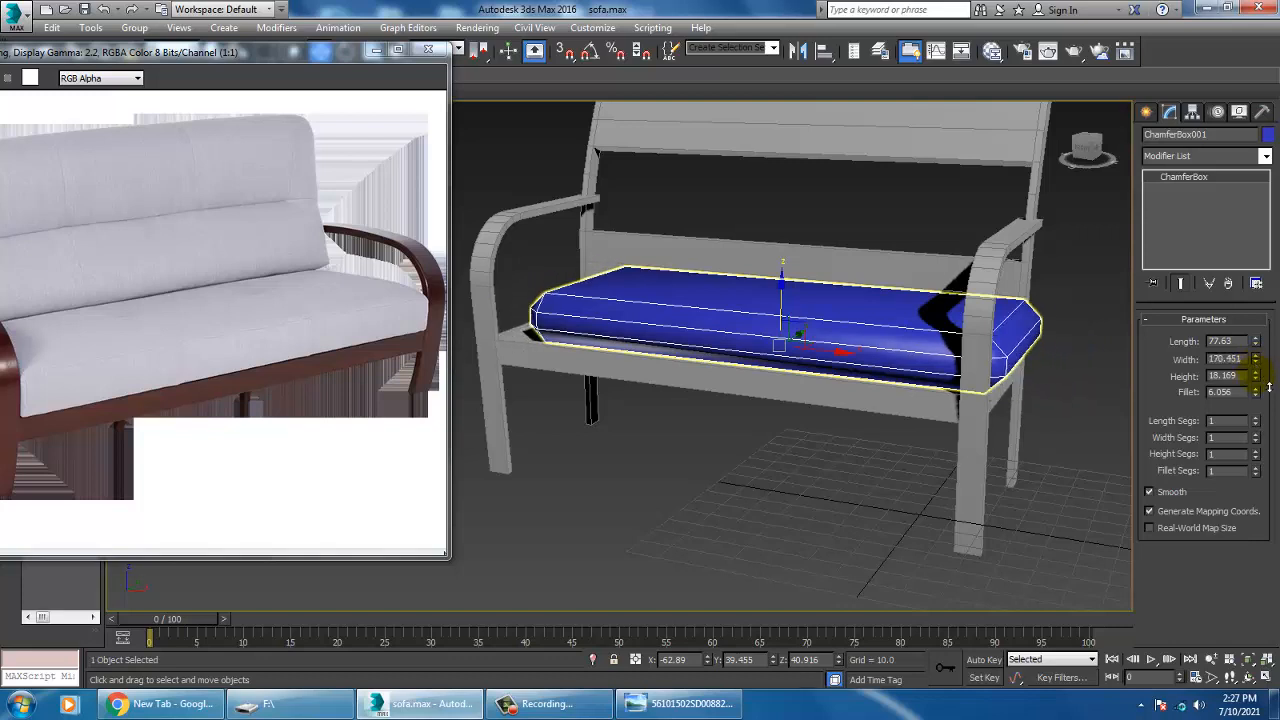
middle_click_drag(766, 331, 807, 333, "alt")
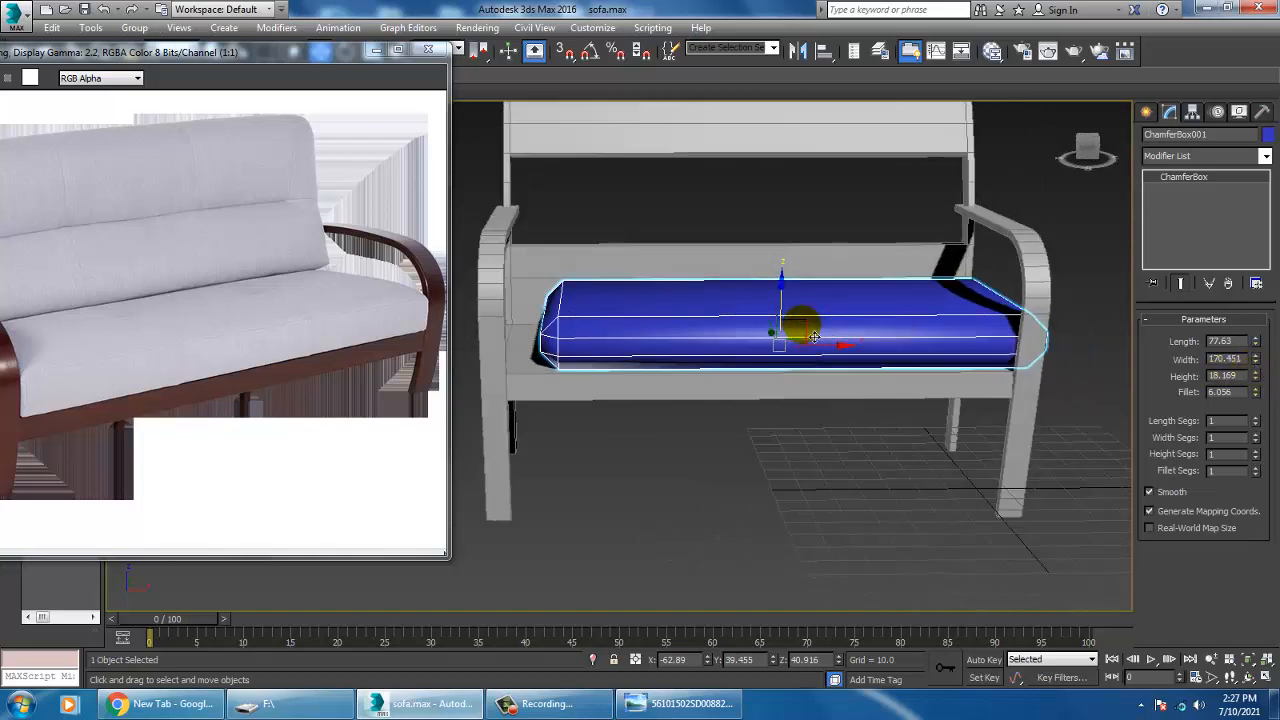
left_click_drag(833, 352, 799, 350)
Set the cushion's length to 78.407, its fillet to 4.257 and its fillet segments to 4.
left_click_drag(1258, 350, 1258, 346)
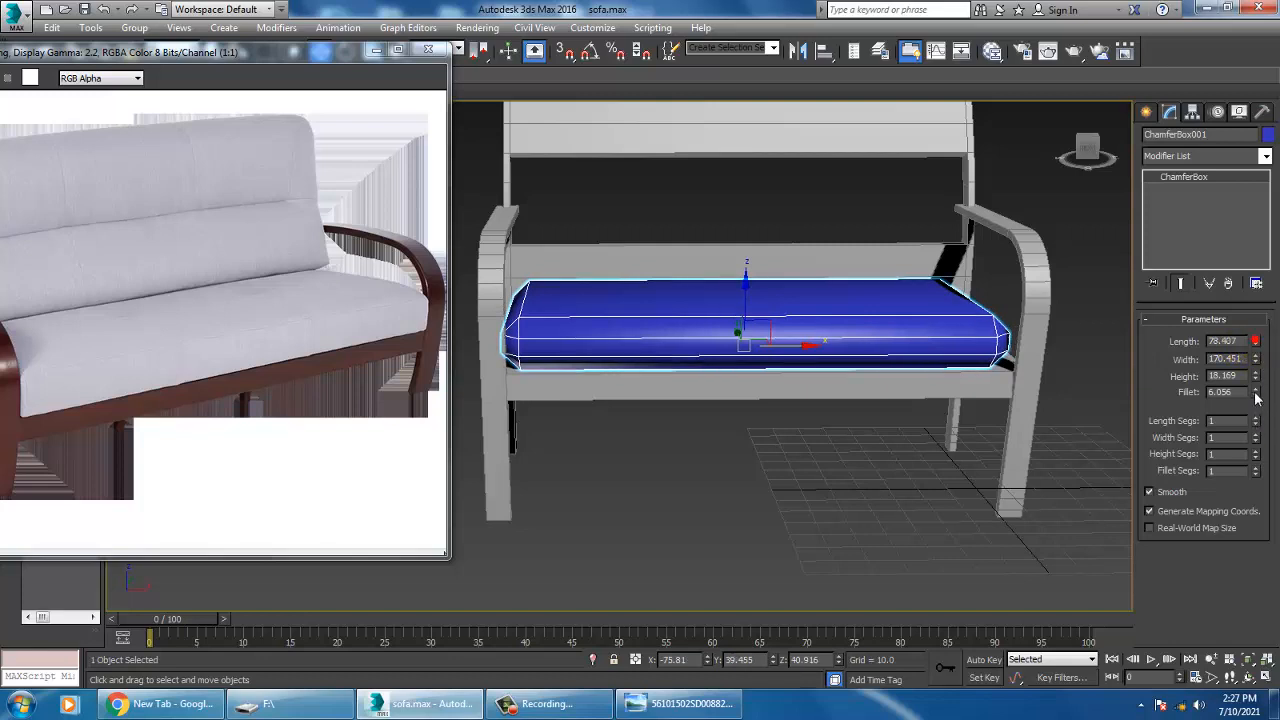
left_click_drag(1257, 397, 1257, 393)
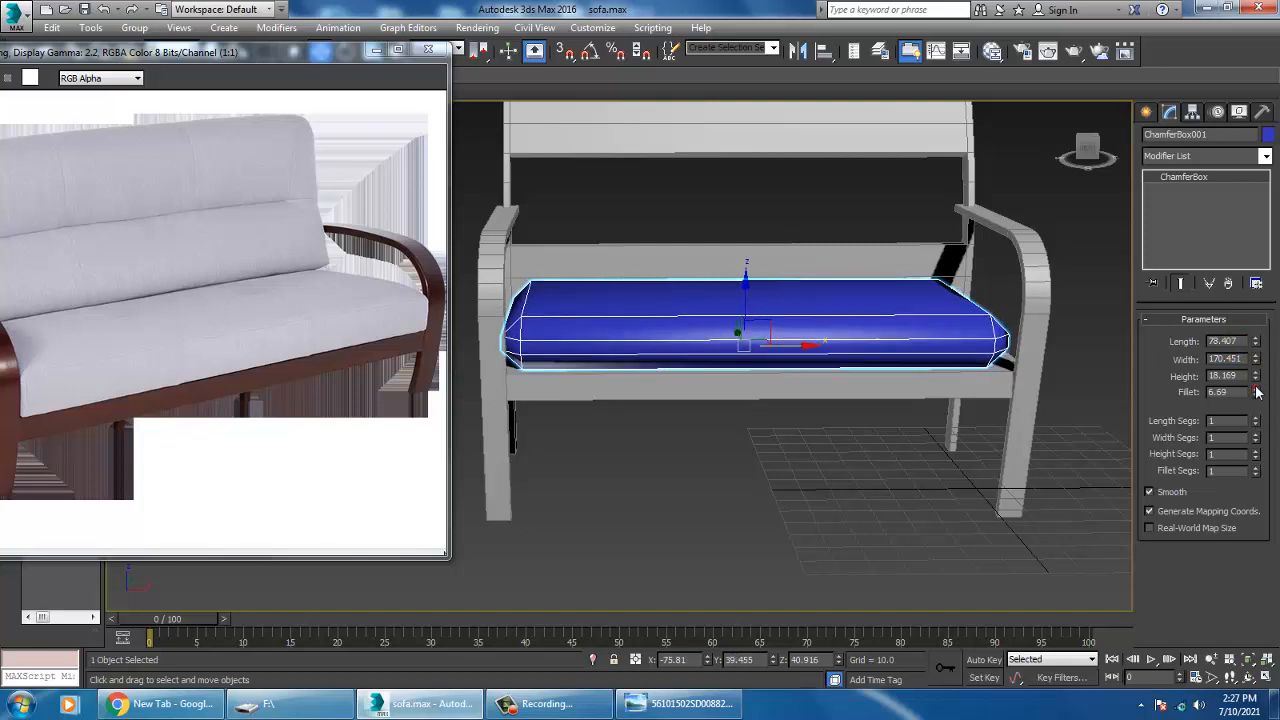
left_click(1256, 467)
left_click(1256, 467)
left_click(1256, 467)
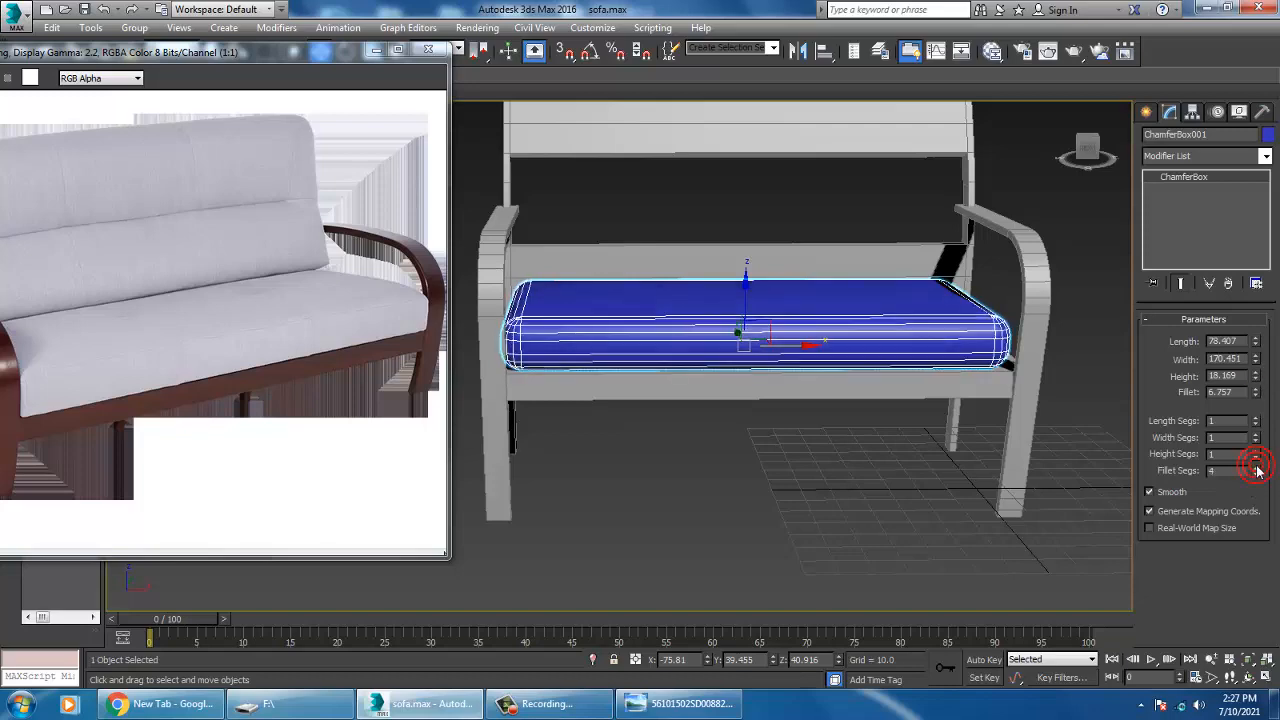
middle_click_drag(943, 380, 990, 370, "alt")
left_click_drag(1254, 396, 1275, 421)
middle_click_drag(757, 394, 981, 404, "alt")
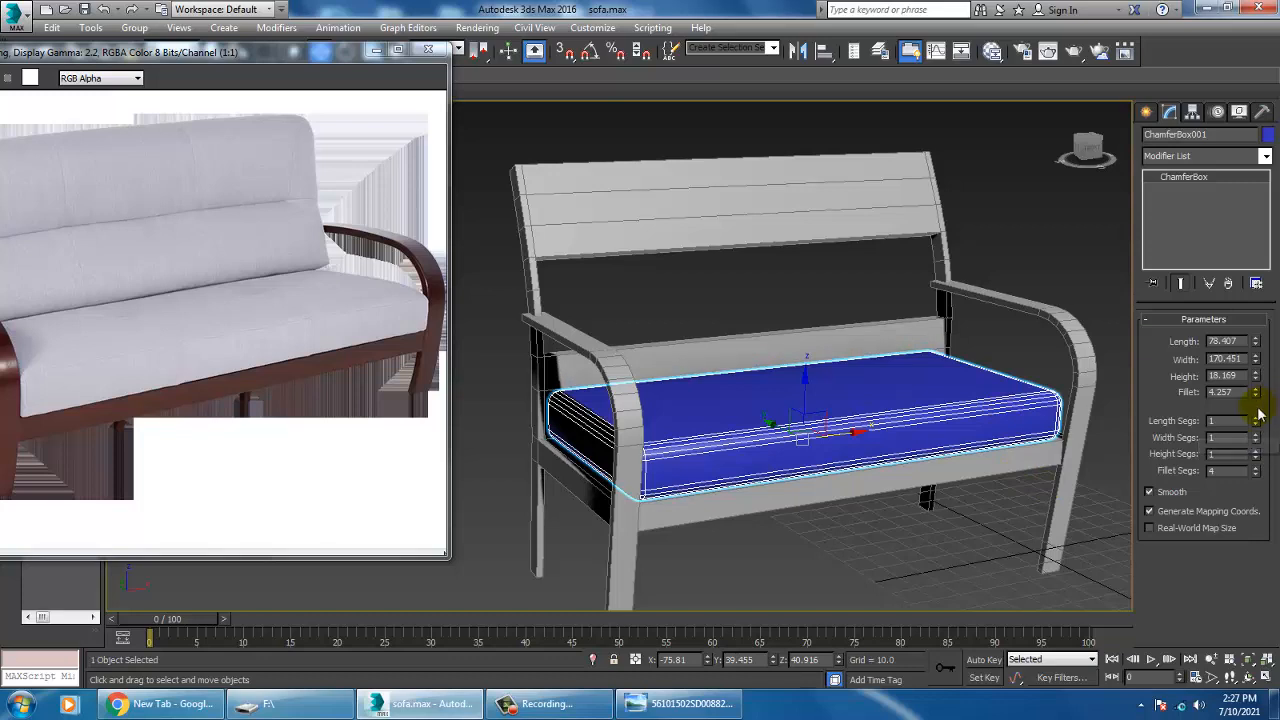
Subdivide the cushion into 7 length, 10 width and 3 height segments.
left_click_drag(1257, 422, 1256, 440)
middle_click_drag(957, 588, 960, 532, "alt")
left_click(1255, 451)
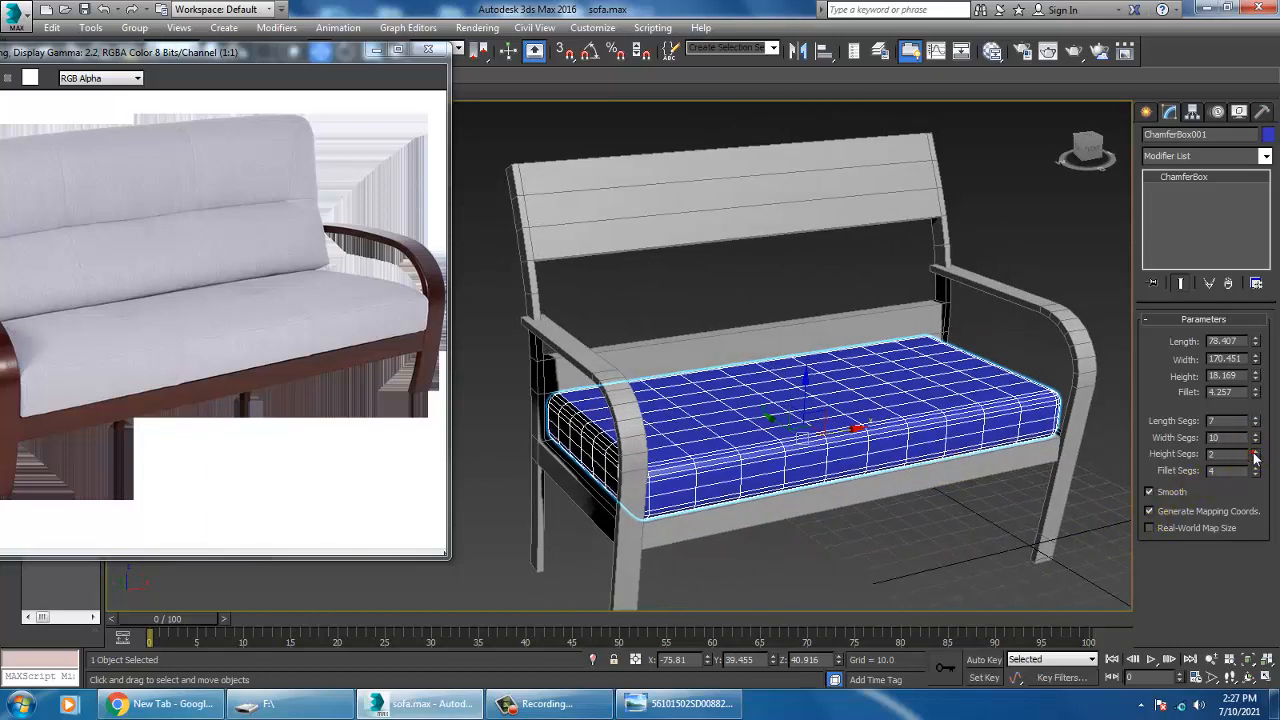
left_click(1255, 451)
key("shift+z")
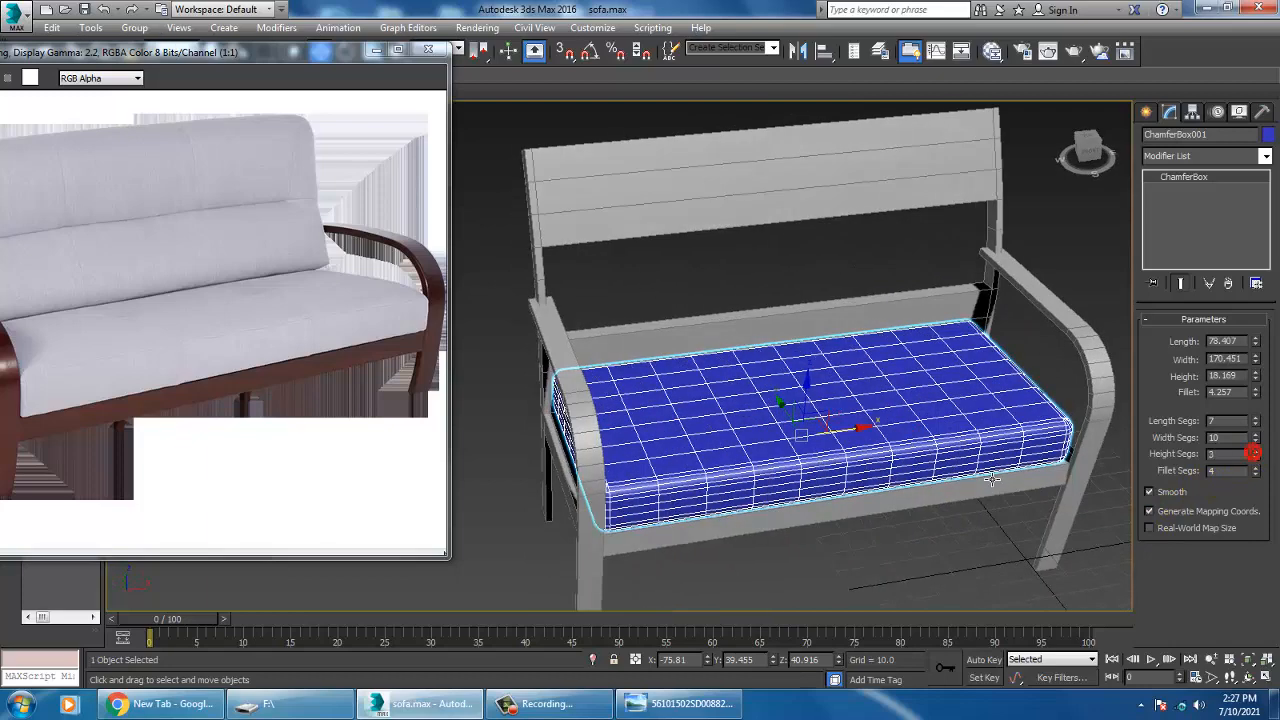
Apply an FFD(box) modifier to the cushion with a 6x6x6 control-point lattice.
left_click(1205, 156)
key("f")
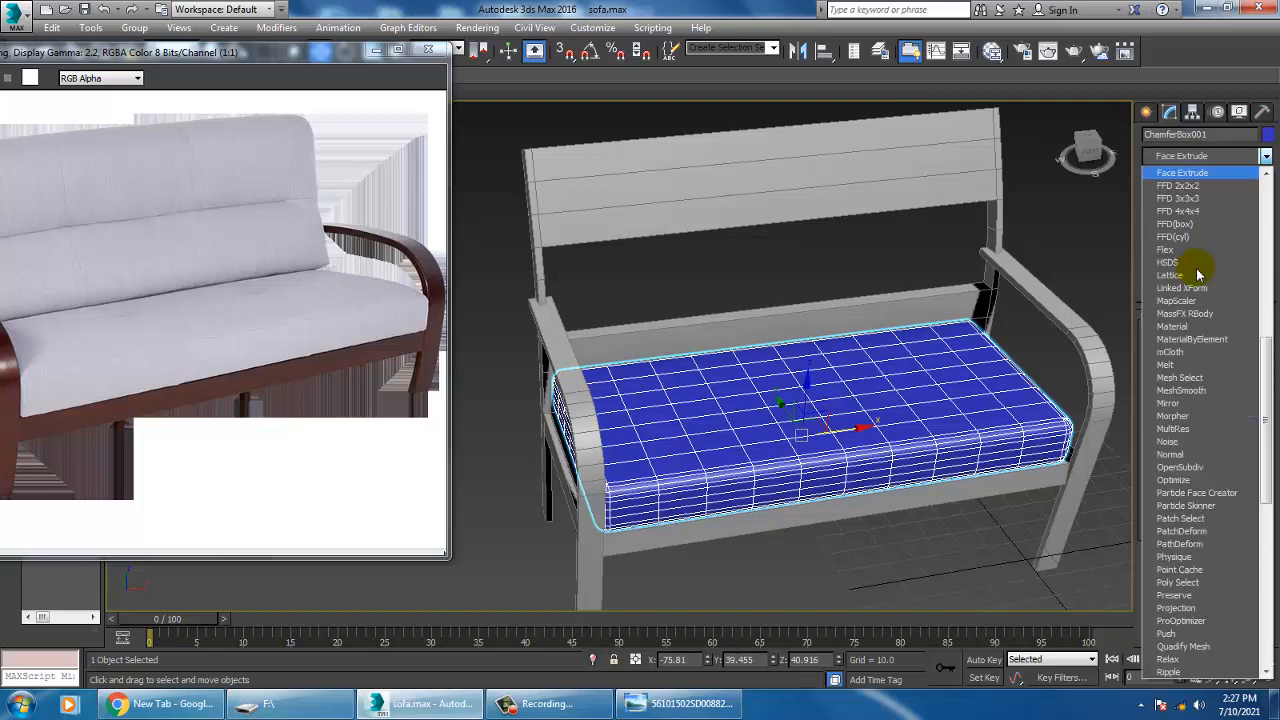
left_click(1190, 226)
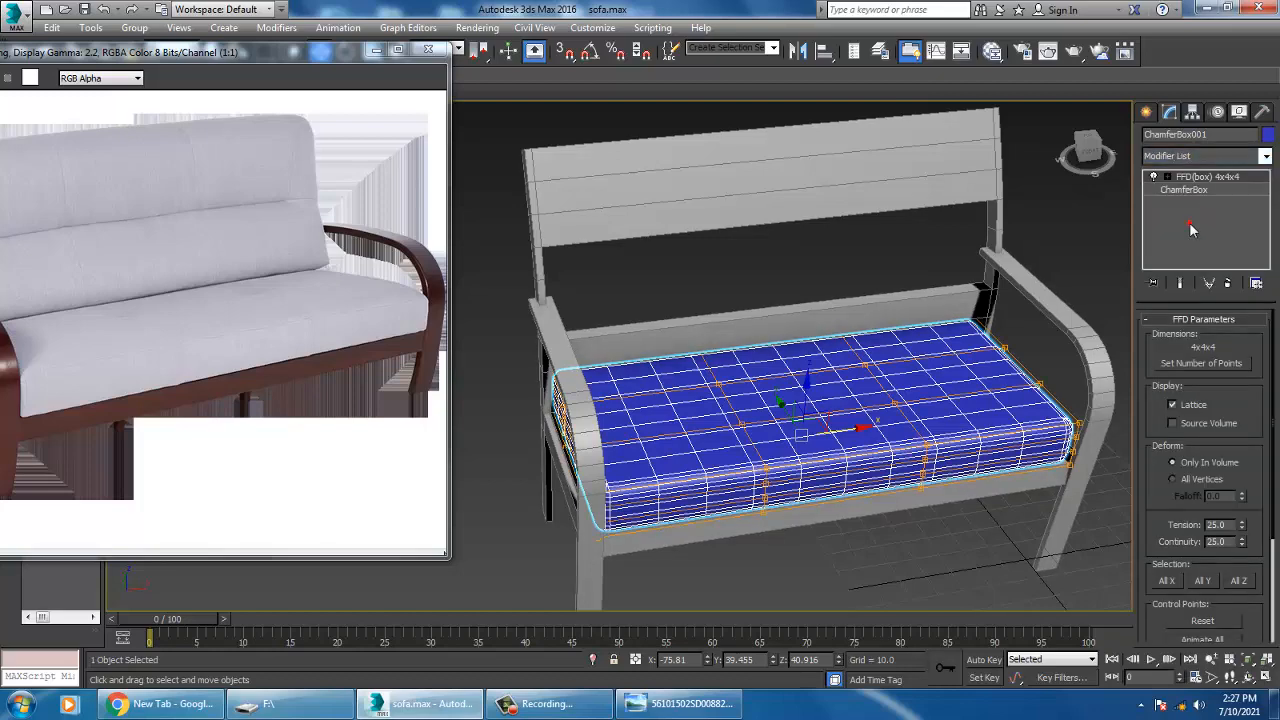
left_click(1224, 366)
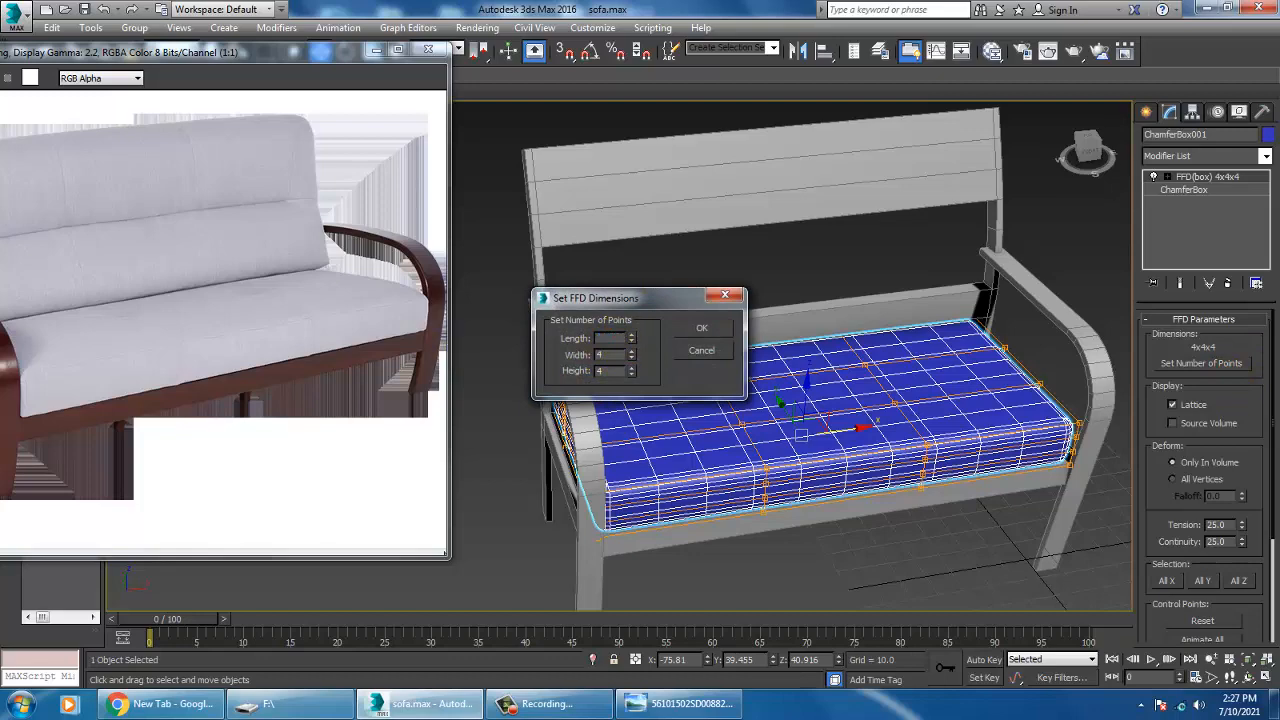
left_click(713, 332)
Start selecting the inner top control points of the cushion's FFD lattice, covering the columns nearest the left armrest.
middle_click_drag(618, 410, 709, 444, "alt")
scroll(714, 440, "up", 4)
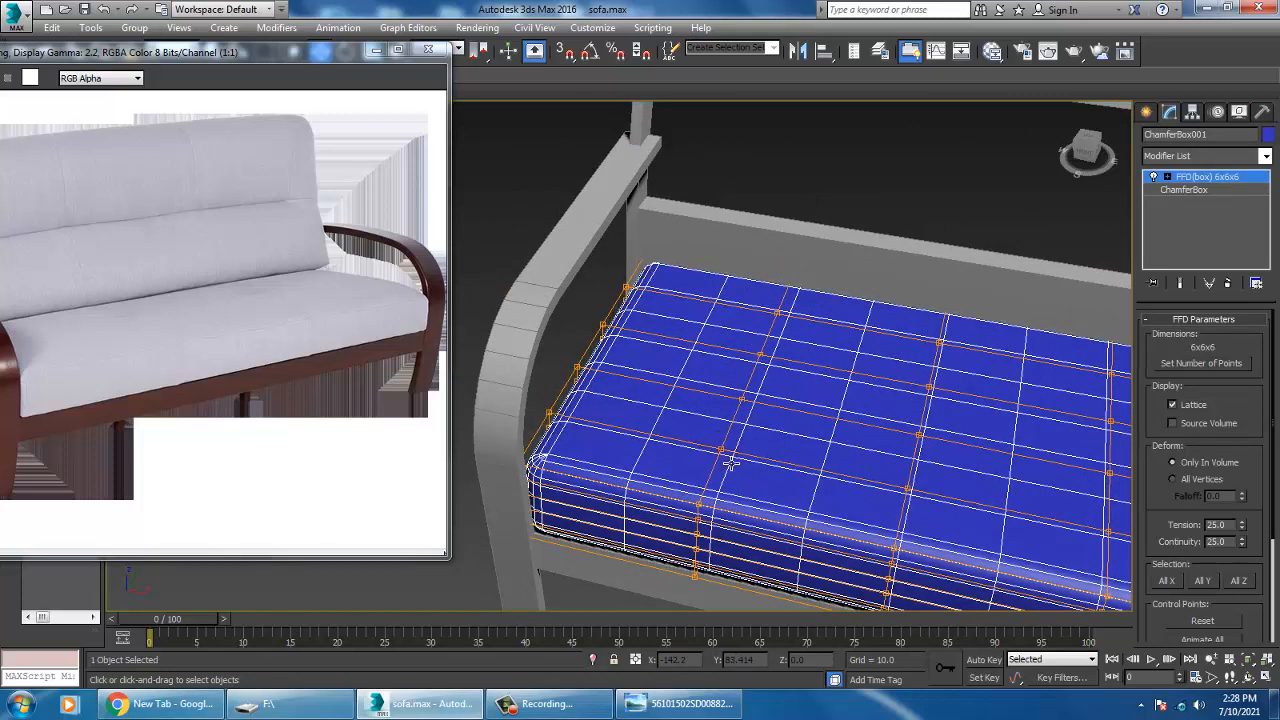
left_click(722, 451)
left_click_drag(748, 410, 815, 295)
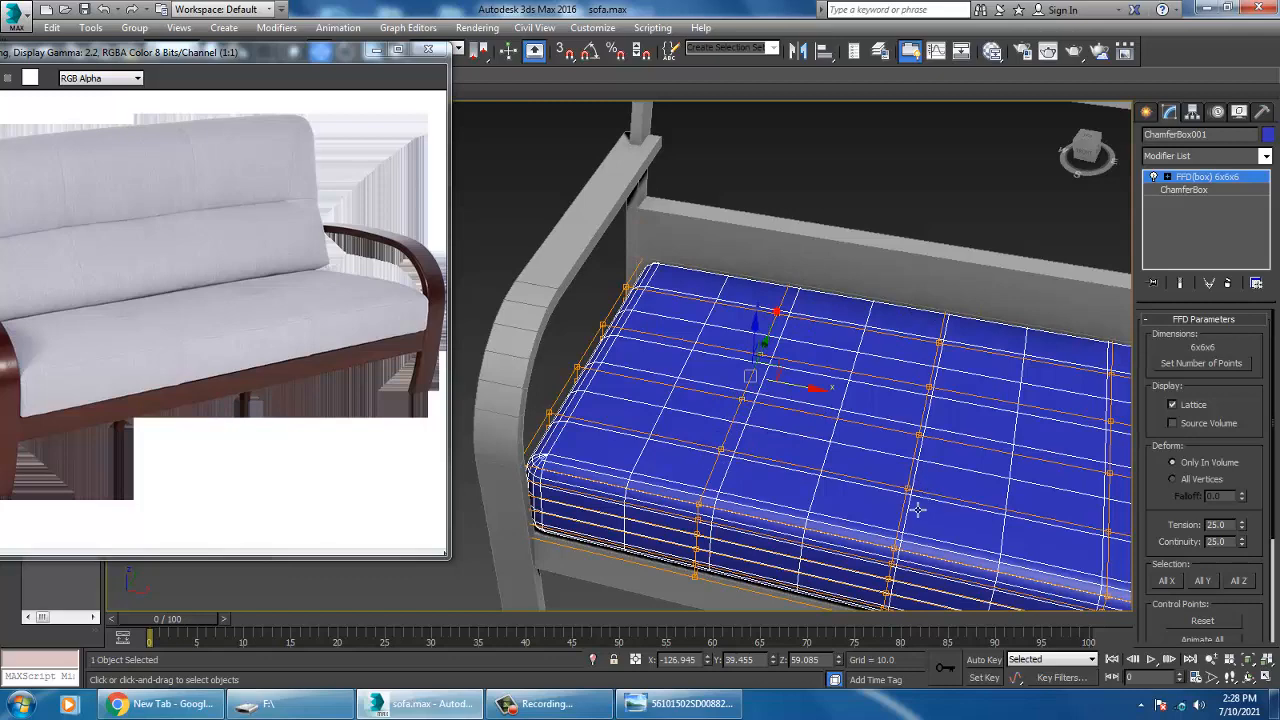
left_click(905, 488)
left_click(920, 435)
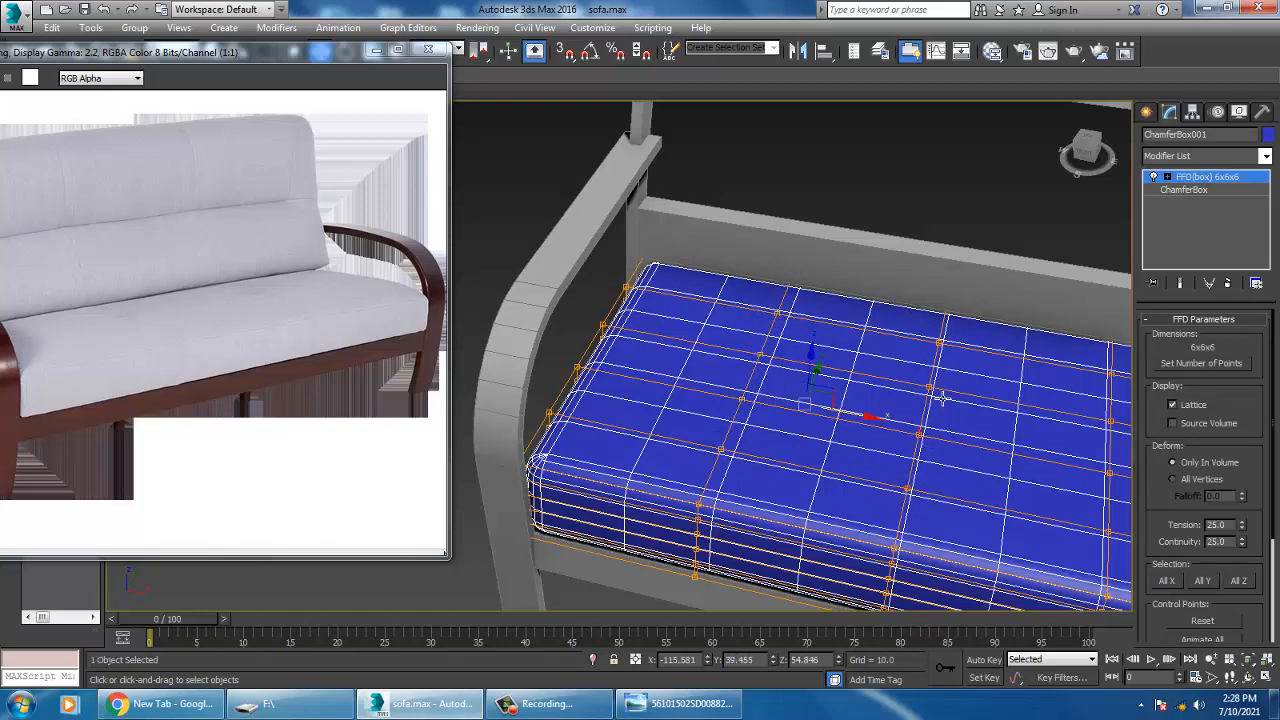
left_click(930, 389)
scroll(1117, 444, "up", 4)
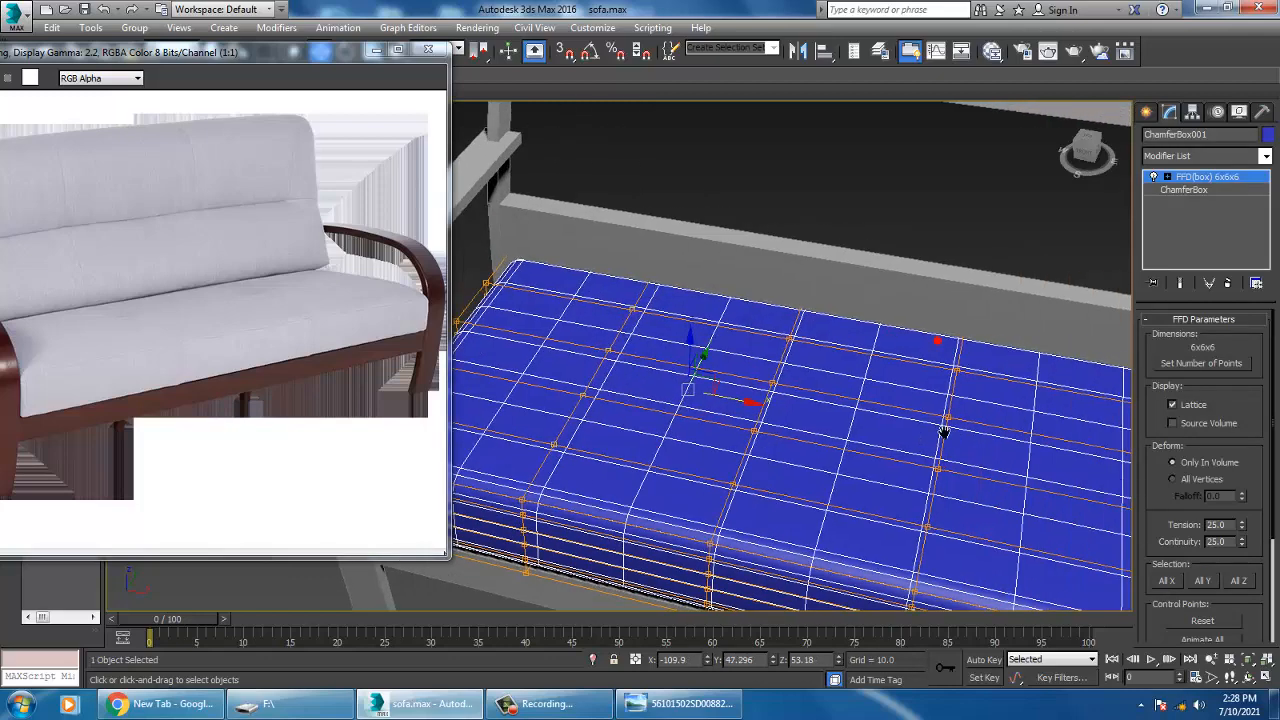
Add the inner top control points of the remaining lattice columns, up to the right armrest, to the selection.
left_click(746, 500)
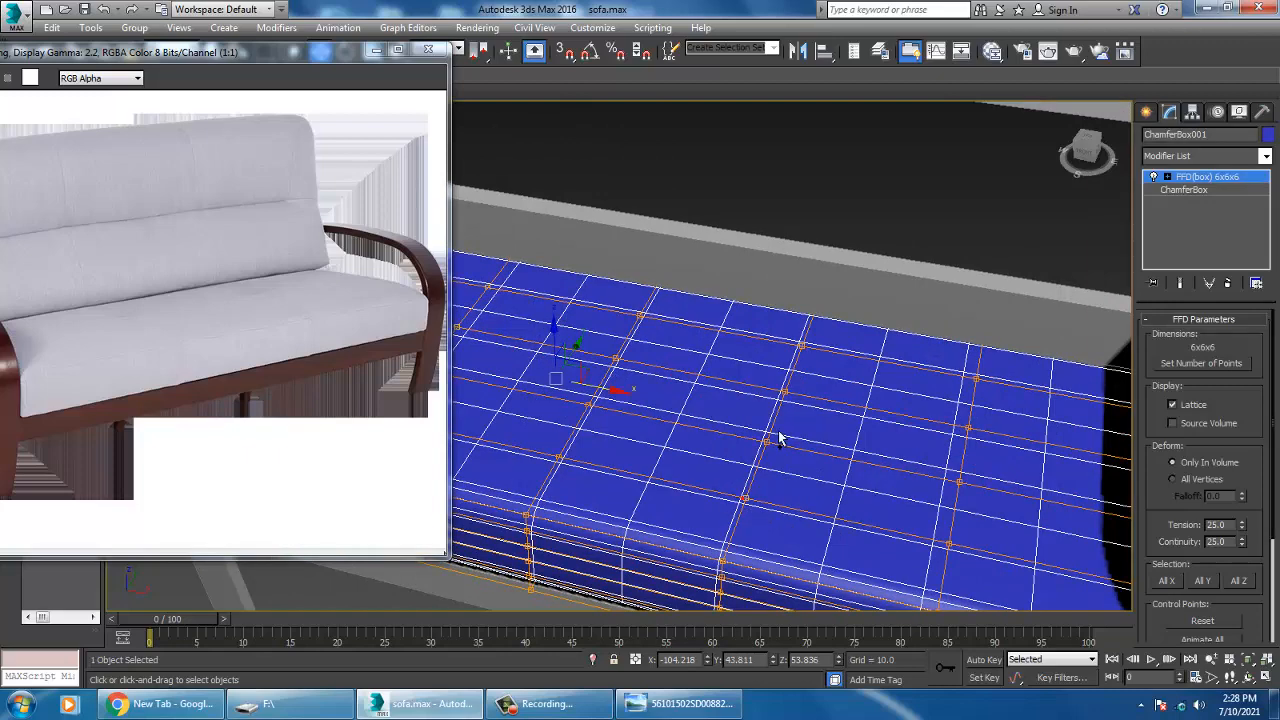
left_click(769, 443, "ctrl")
left_click(787, 394, "ctrl")
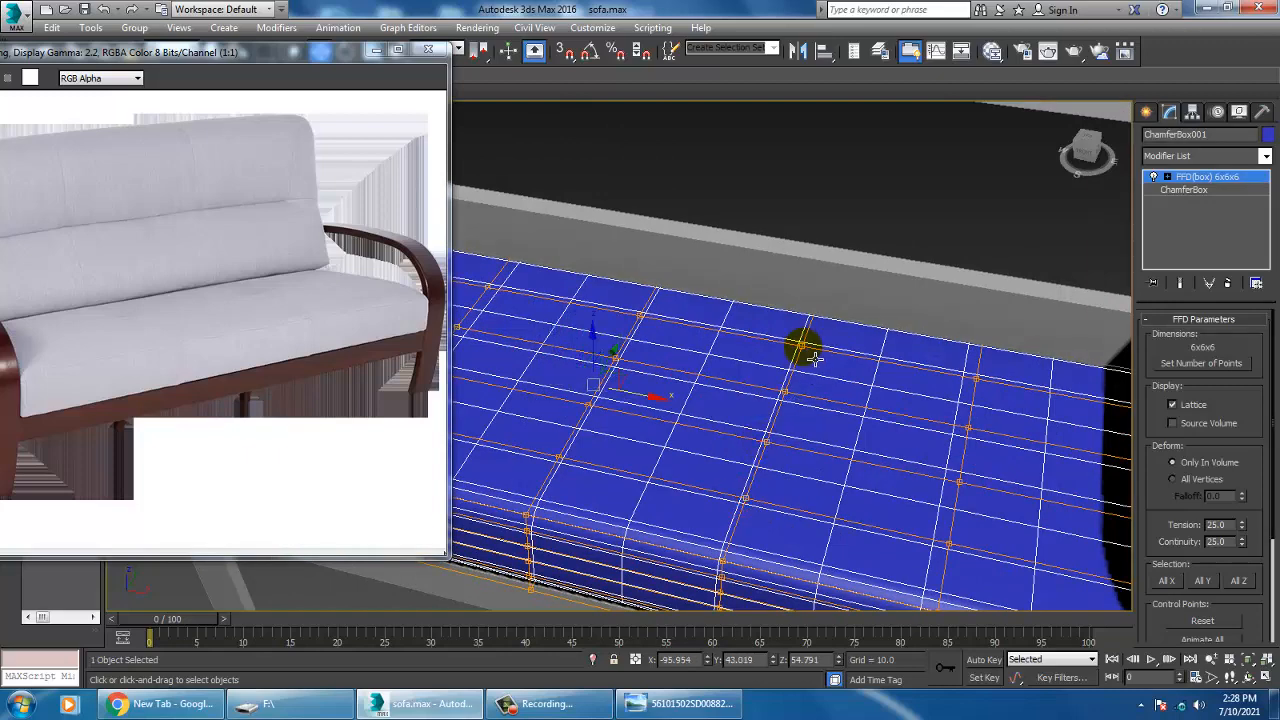
left_click(802, 346, "ctrl")
middle_click_drag(1072, 396, 978, 319)
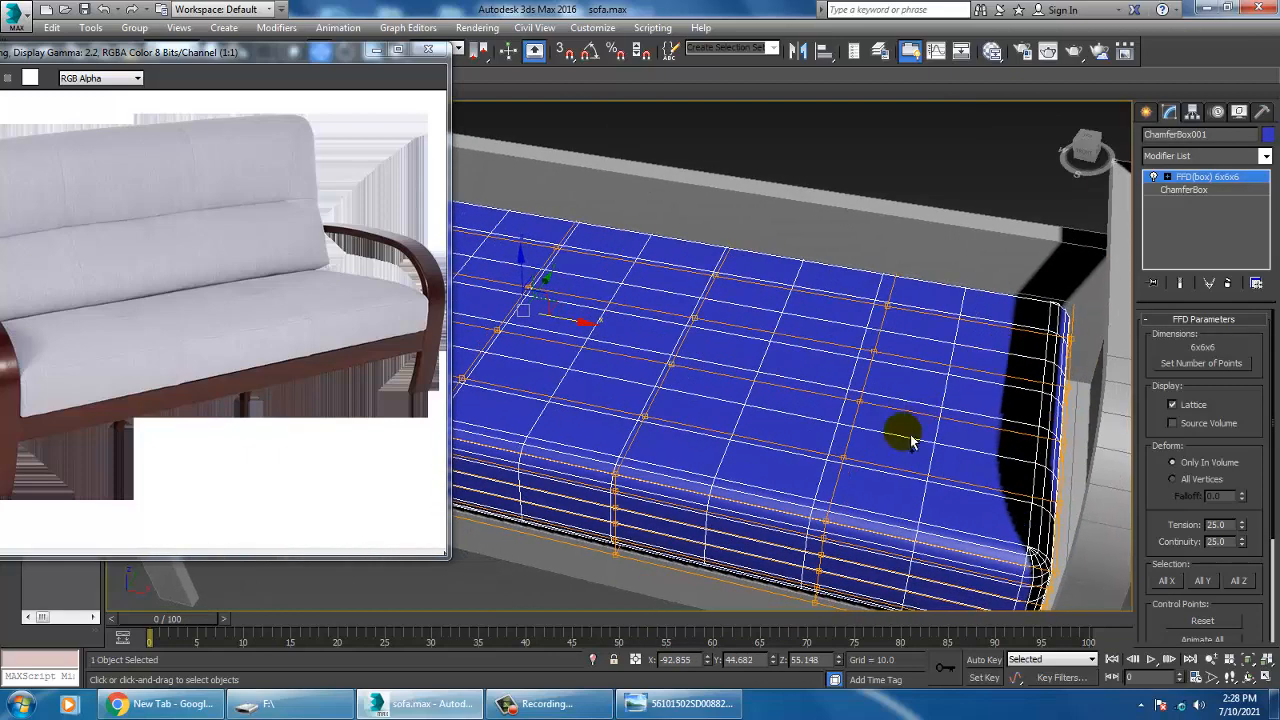
left_click(845, 459, "ctrl")
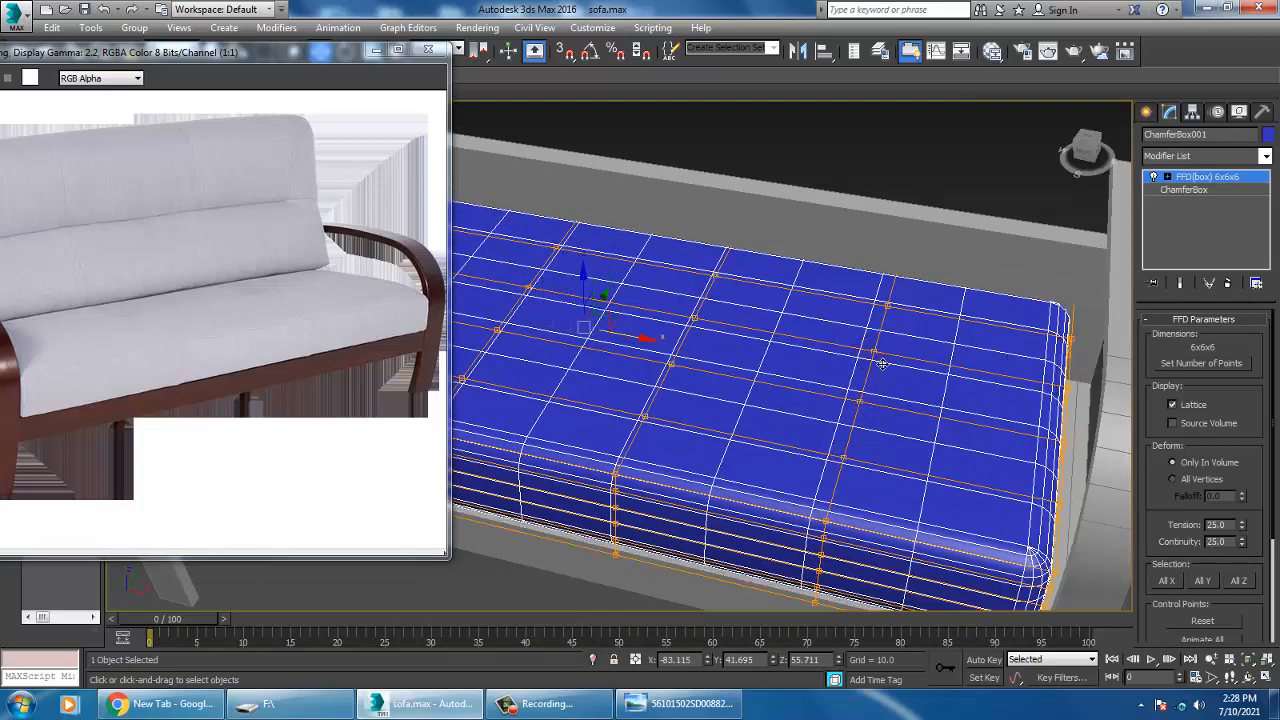
left_click(888, 305, "ctrl")
scroll(880, 320, "down", 5)
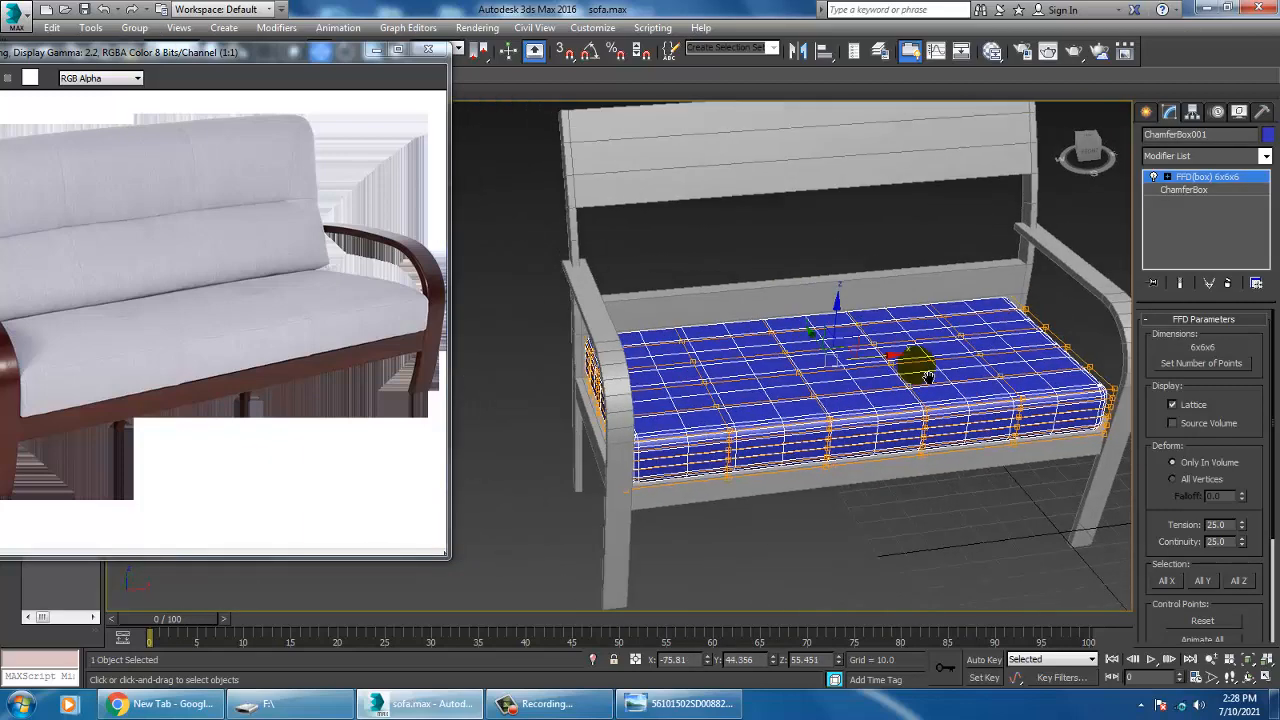
Include the missed middle column in the control-point selection and raise the cushion's inner top points about 1.9 units in Z.
left_click_drag(840, 319, 840, 310)
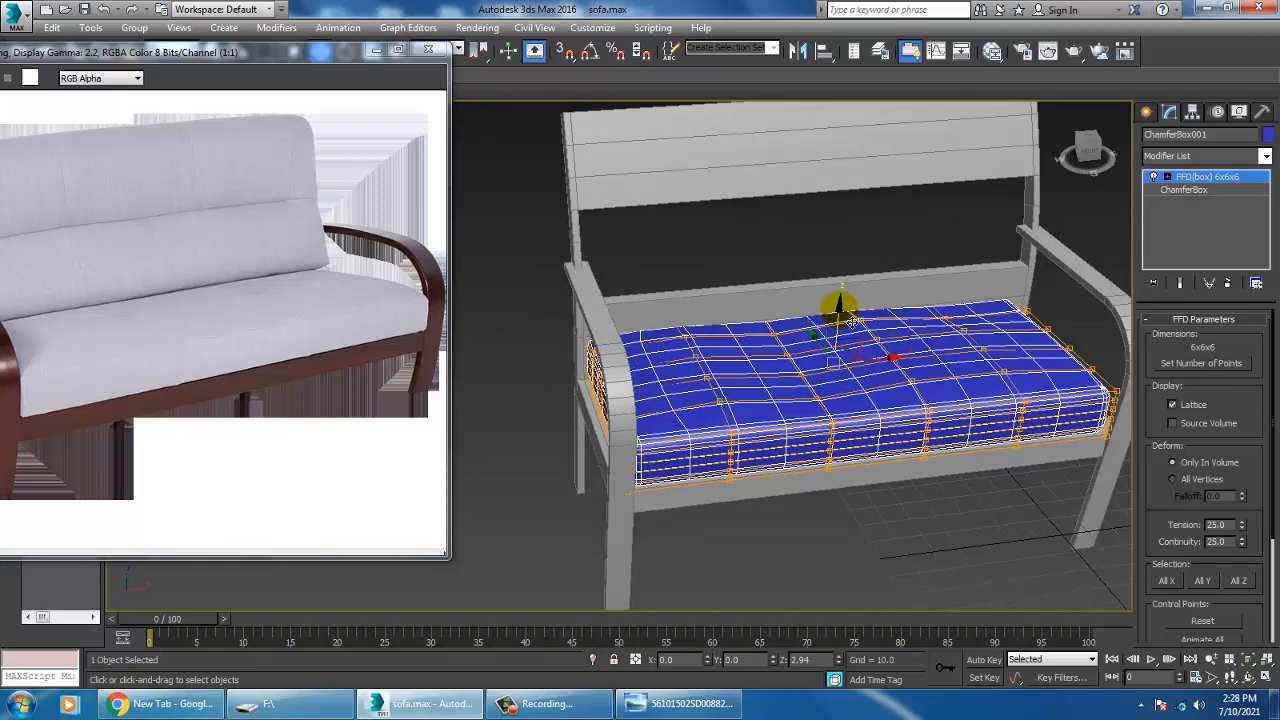
key("ctrl+z")
scroll(809, 374, "up", 5)
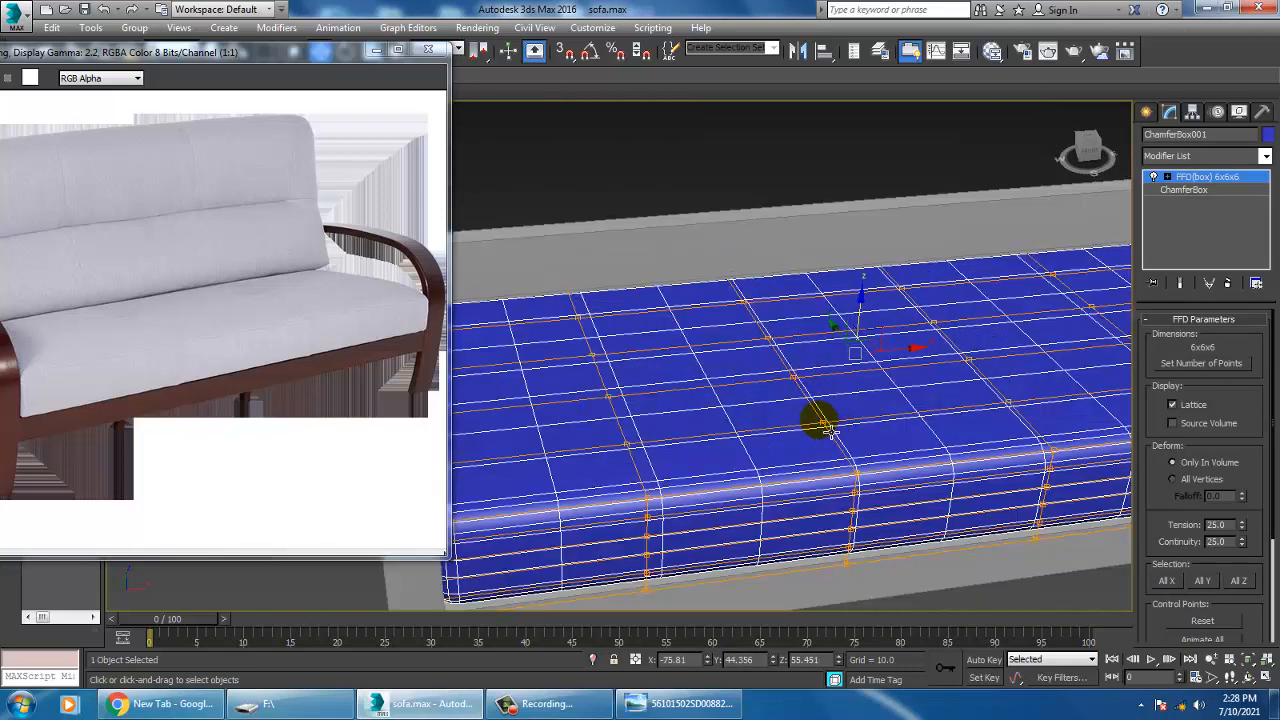
left_click(821, 424, "ctrl")
left_click(771, 338, "ctrl")
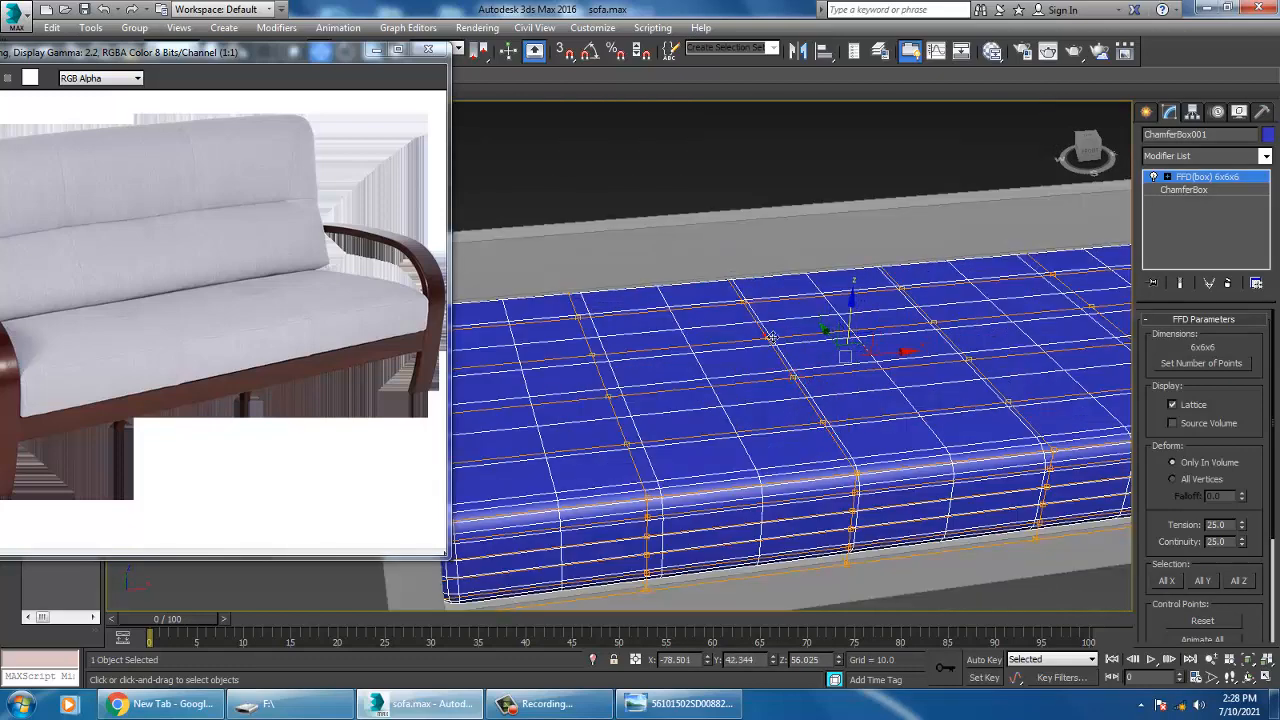
left_click(745, 301, "ctrl")
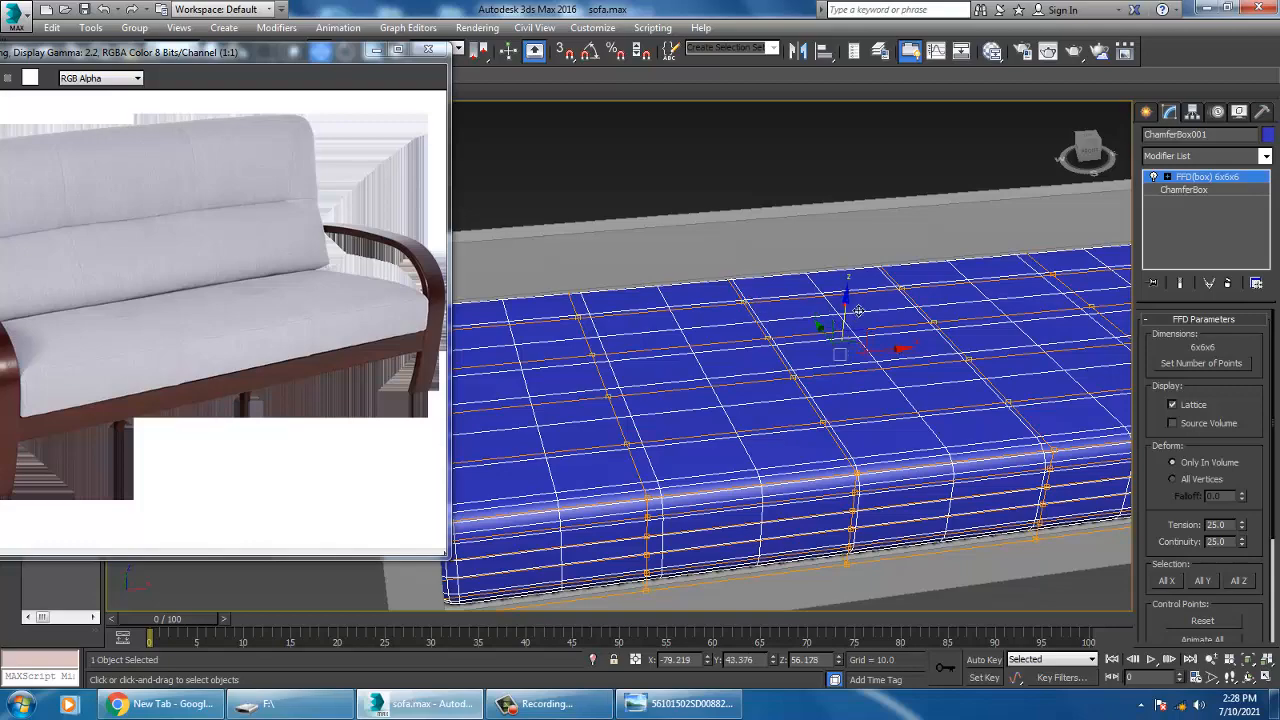
left_click_drag(850, 304, 847, 295)
middle_click_drag(904, 352, 922, 446)
scroll(887, 409, "down", 5)
scroll(936, 441, "up", 4)
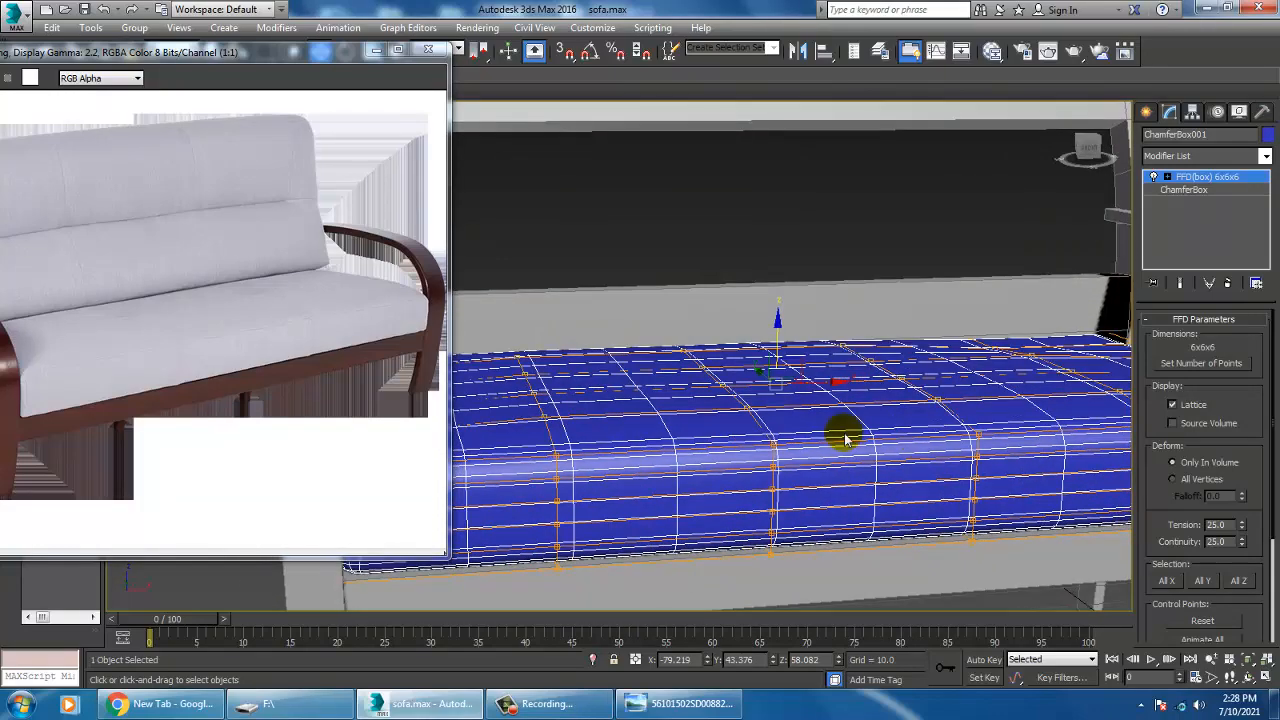
mouse_move(778, 348)
left_mouse_down()
mouse_move(796, 340)
mouse_move(804, 355)
mouse_move(796, 348)
left_mouse_up()
key("ctrl+z")
Raise the single inner lattice control point nearest the cushion's rear right corner about 1.8 units in Z.
middle_click_drag(1063, 382, 1060, 397, "alt")
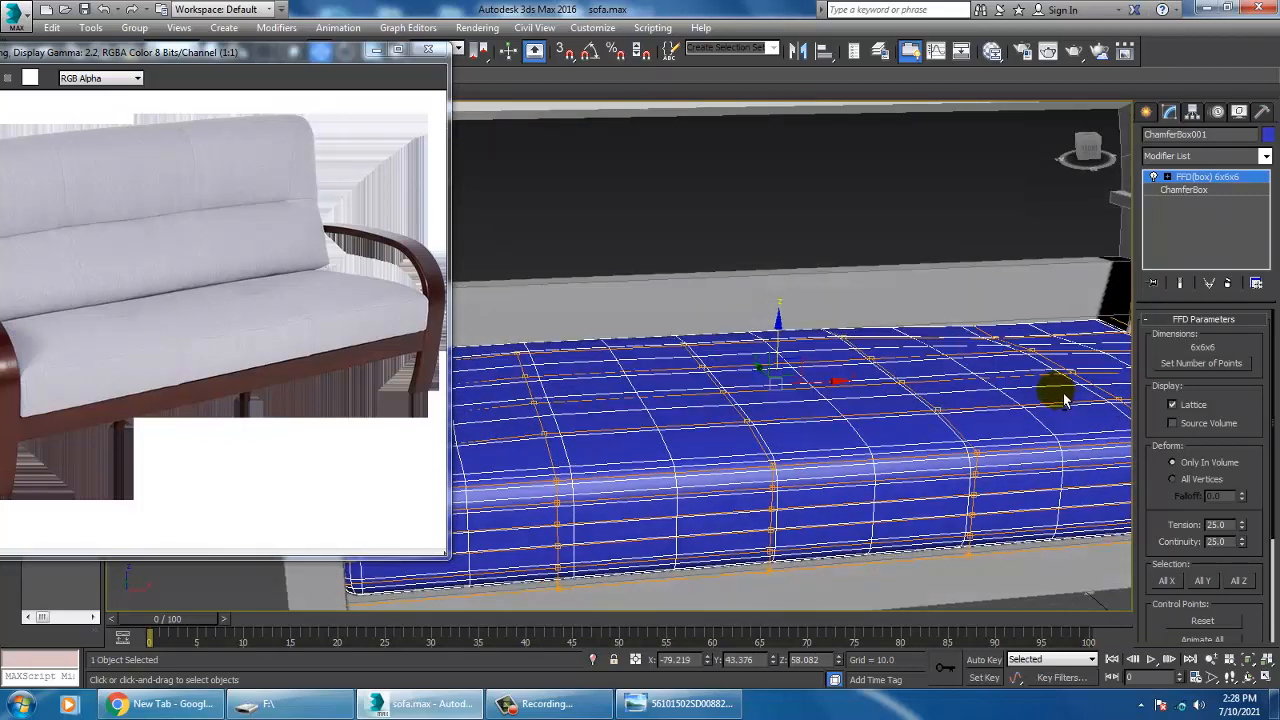
left_click(1003, 344)
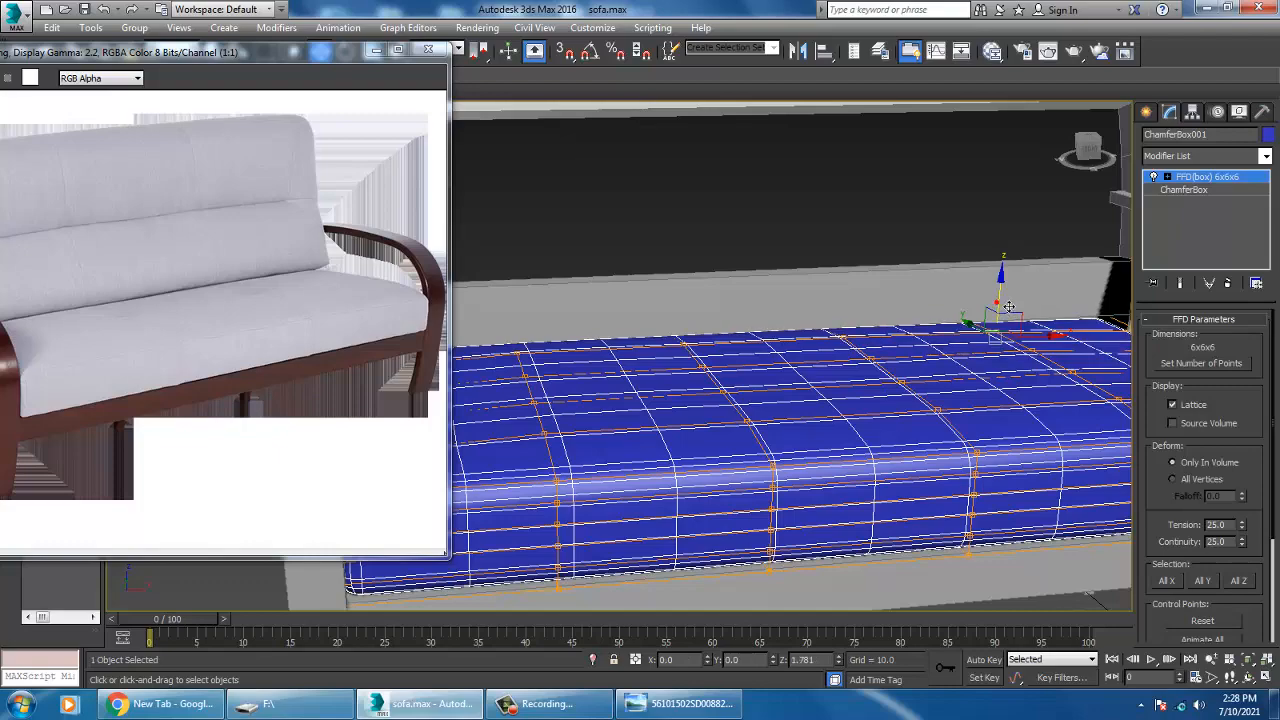
middle_click_drag(940, 370, 905, 449, "alt")
scroll(933, 414, "down", 5)
scroll(908, 442, "up", 5)
middle_click_drag(904, 404, 921, 430)
scroll(921, 430, "down", 5)
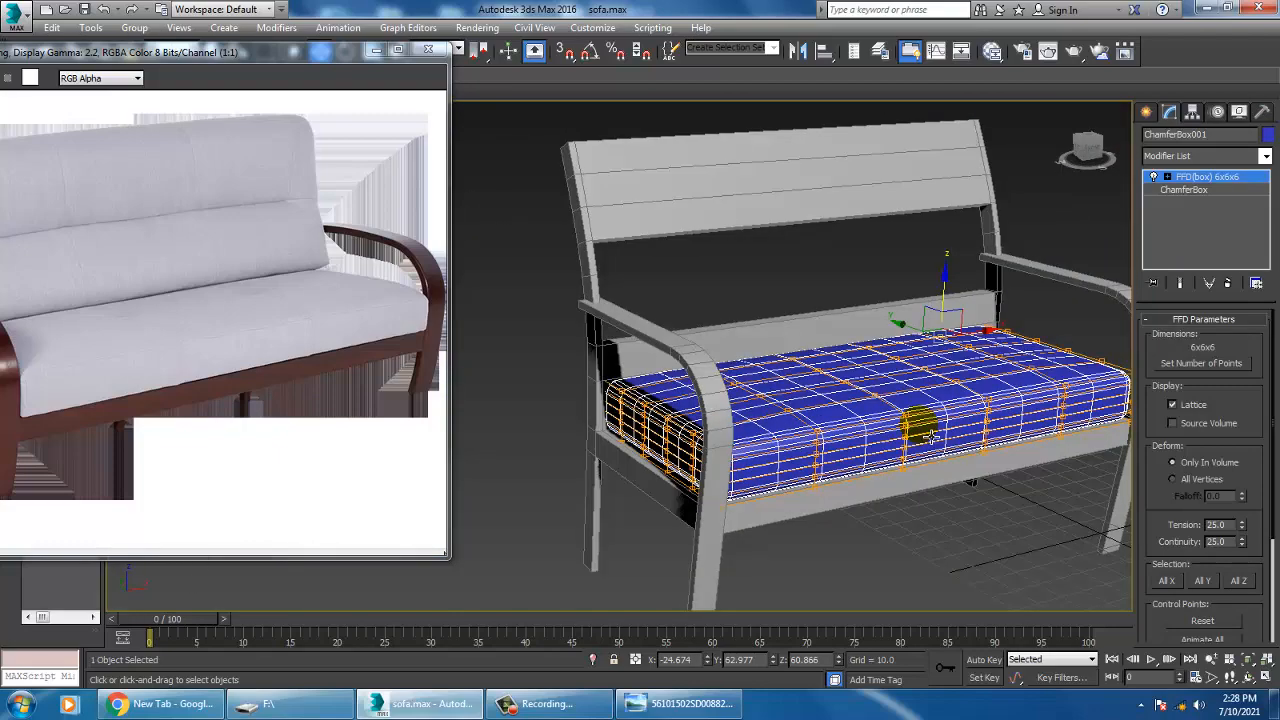
scroll(920, 430, "up", 5)
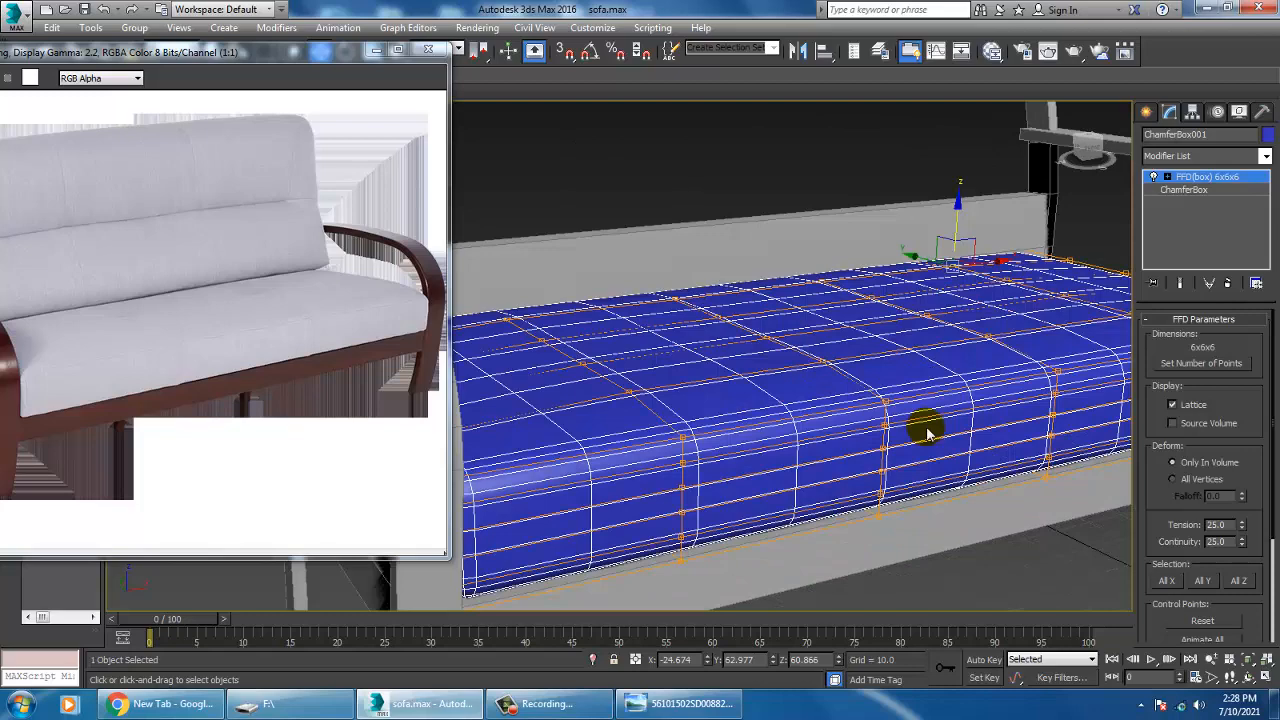
Convert the lattice-shaped cushion to an Editable Poly and apply a TurboSmooth modifier with 1 iteration.
right_click(926, 338)
mouse_move(1028, 497)
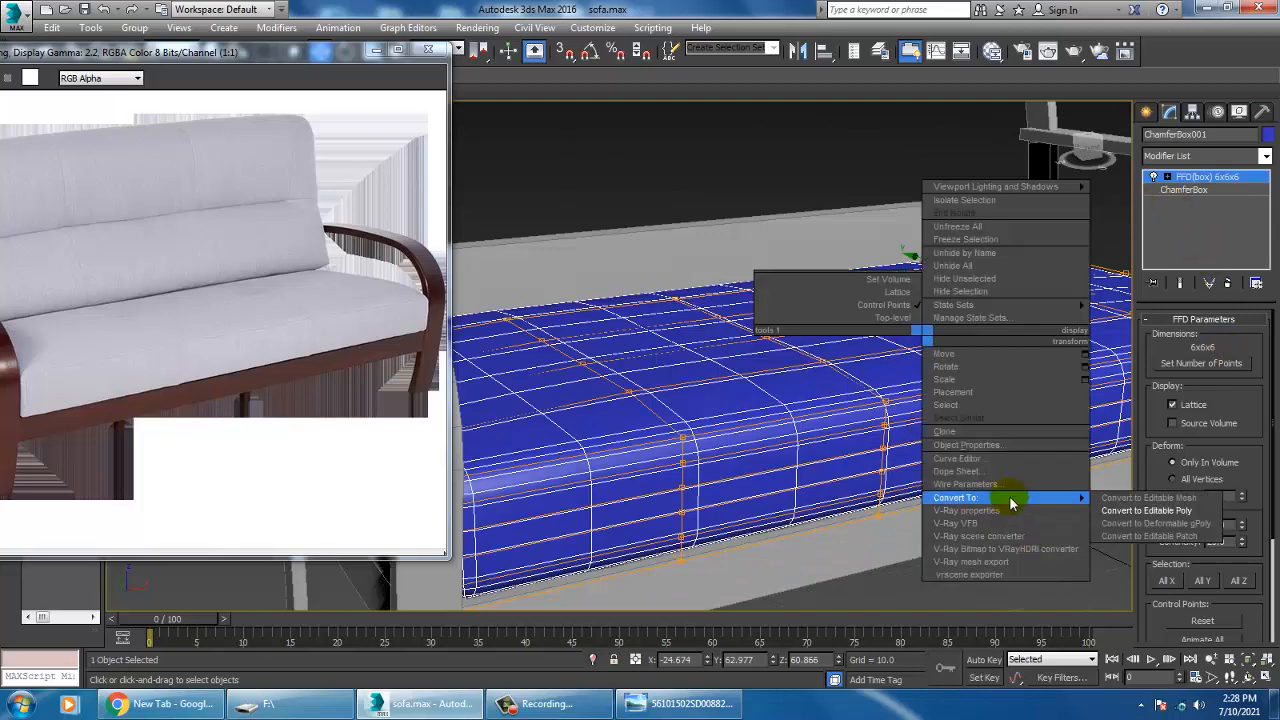
left_click(1160, 513)
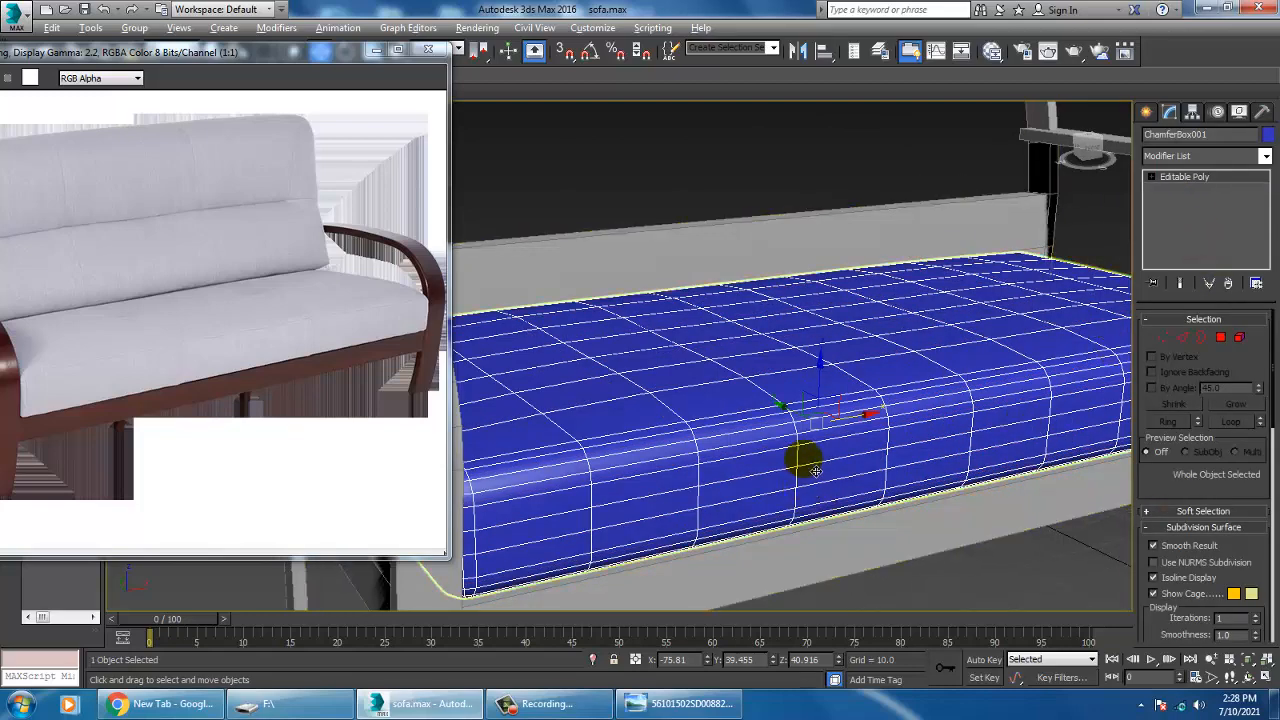
middle_click_drag(808, 466, 821, 469, "alt")
left_click(1231, 156)
key("t")
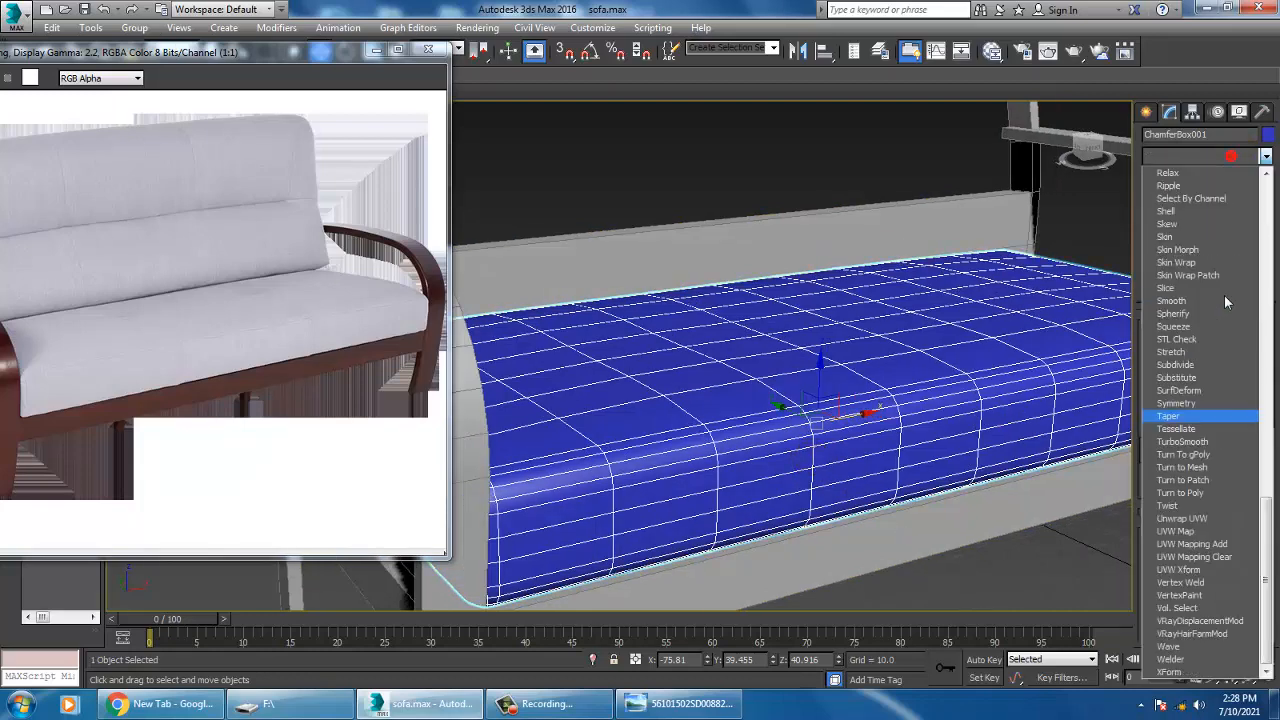
left_click(1206, 441)
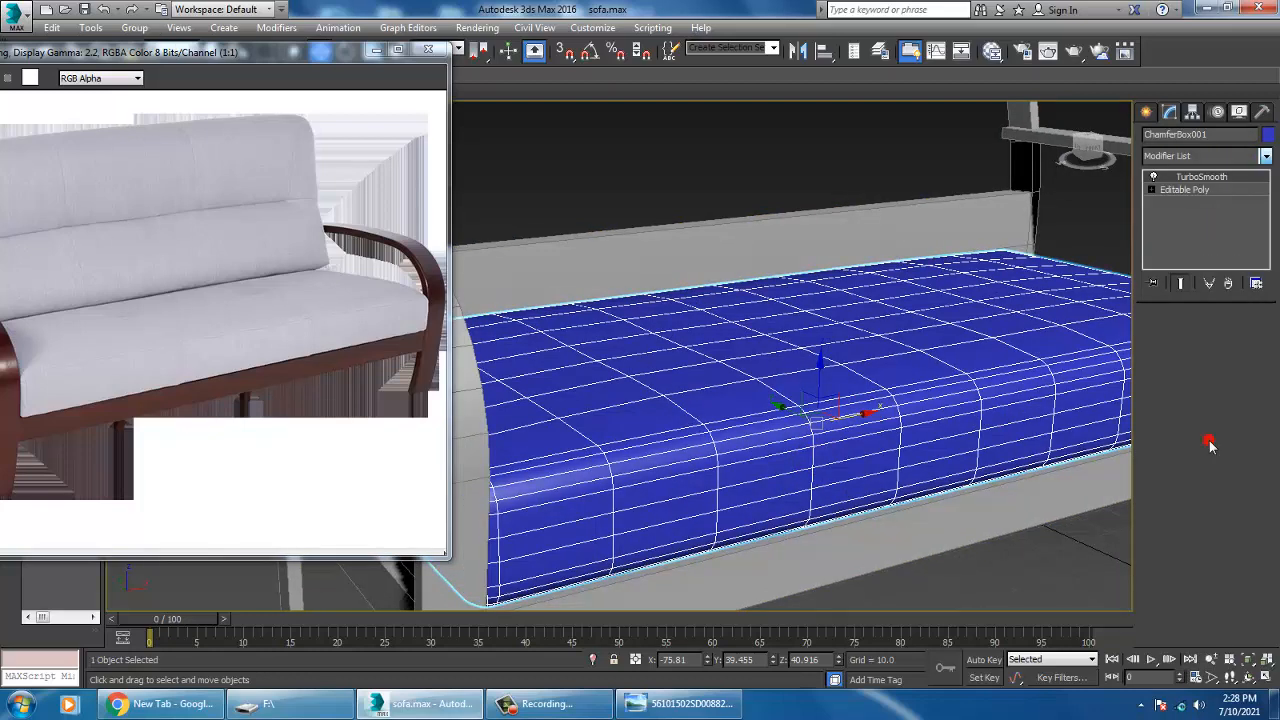
scroll(1052, 440, "down", 5)
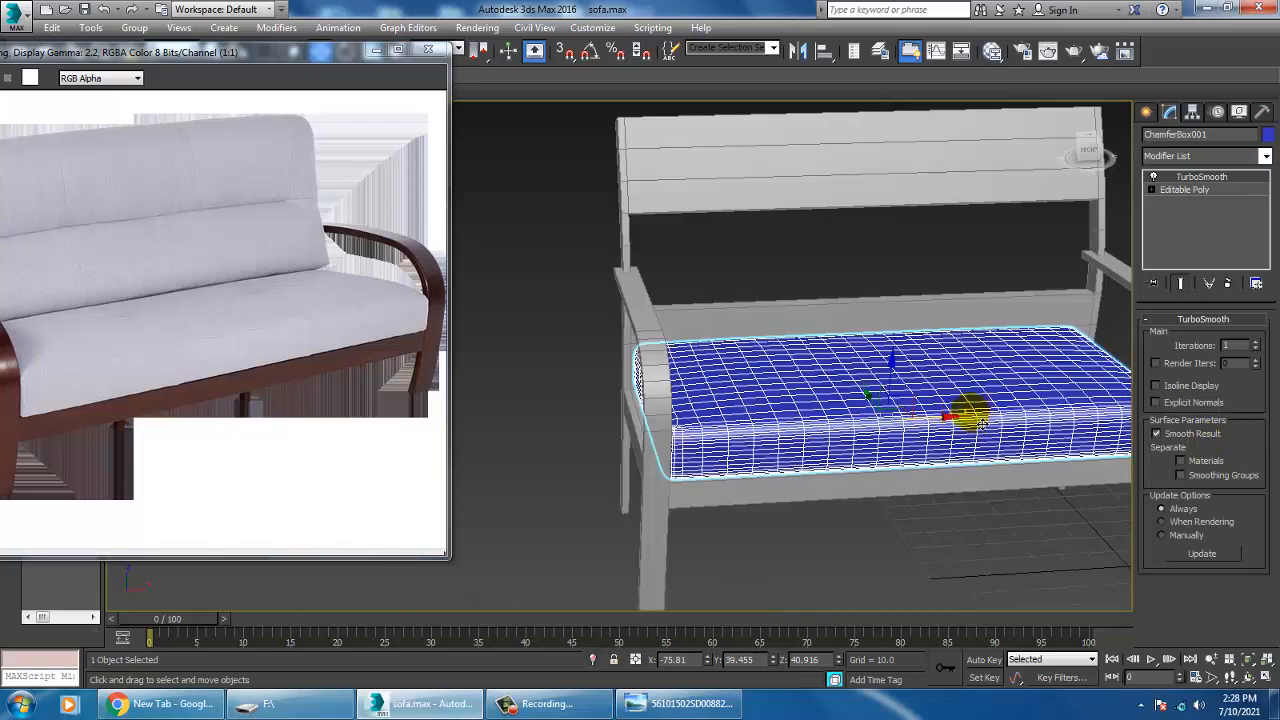
Collapse the TurboSmooth result by converting the cushion to an Editable Poly again.
right_click(943, 385)
mouse_move(1050, 530)
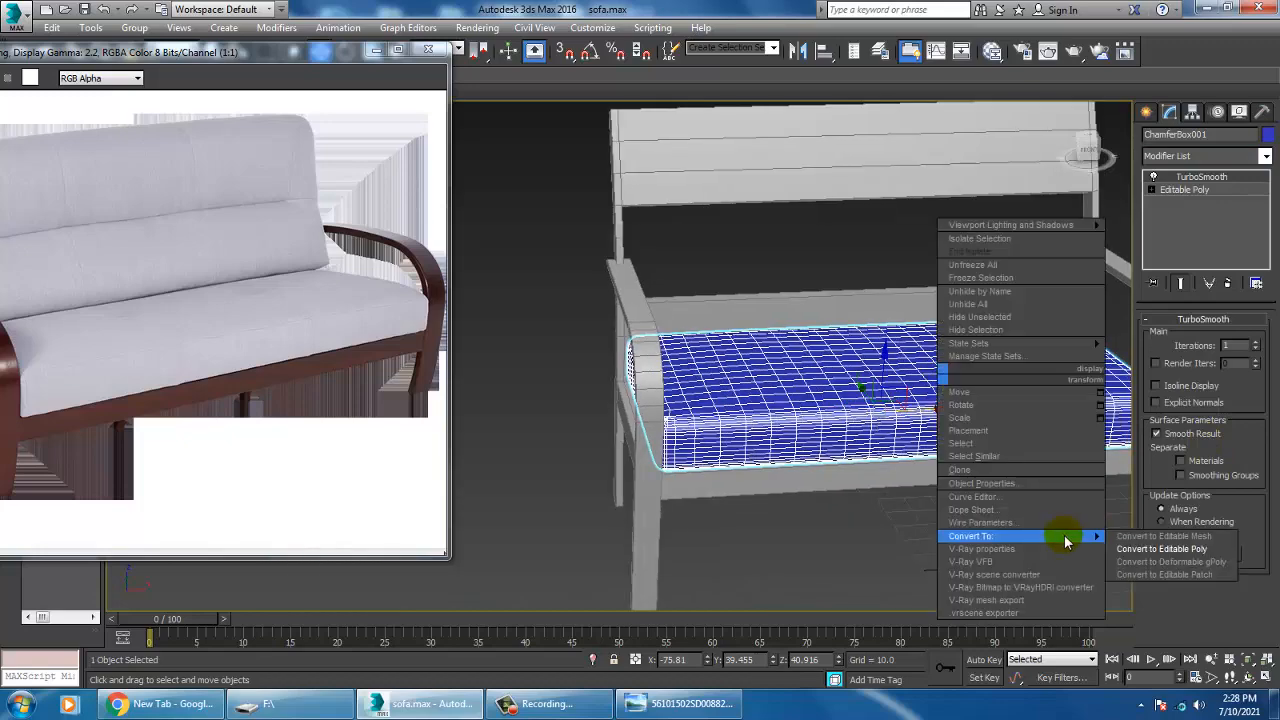
left_click(1165, 545)
Select the full edge loop running around the cushion's rounded upper rim at edge level.
scroll(930, 415, "up", 6)
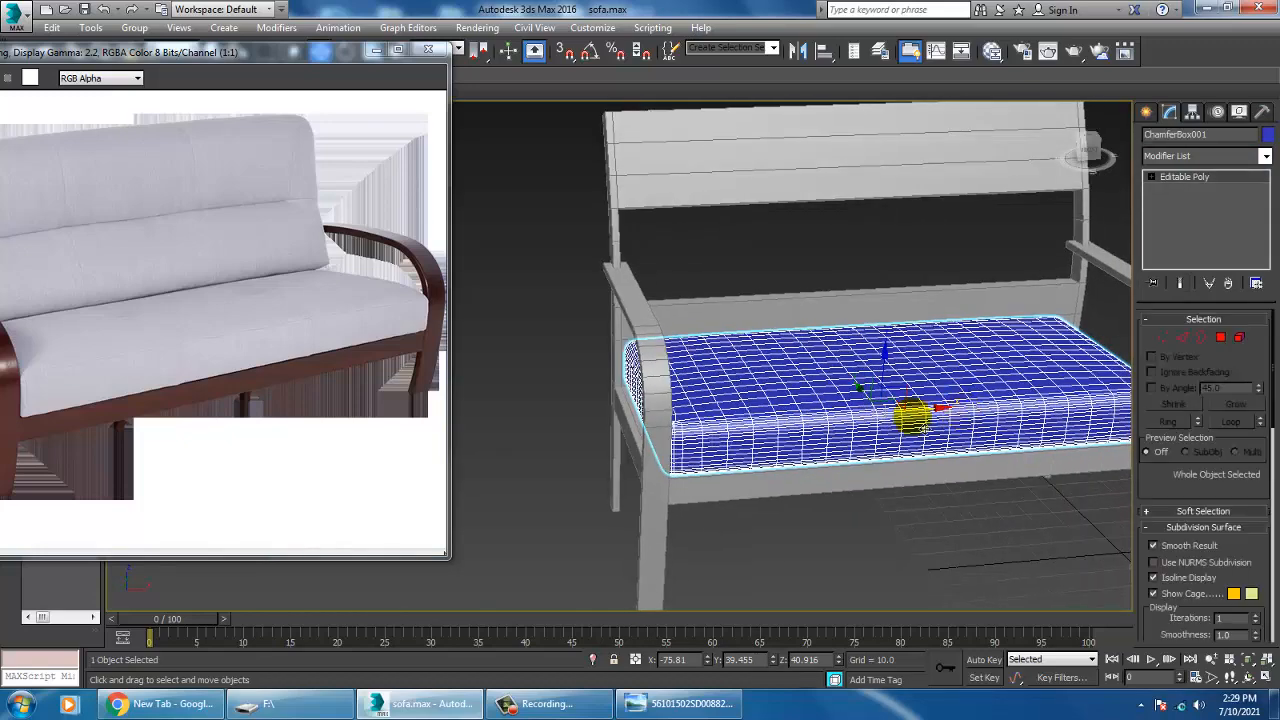
scroll(955, 385, "down", 5)
scroll(871, 423, "up", 6)
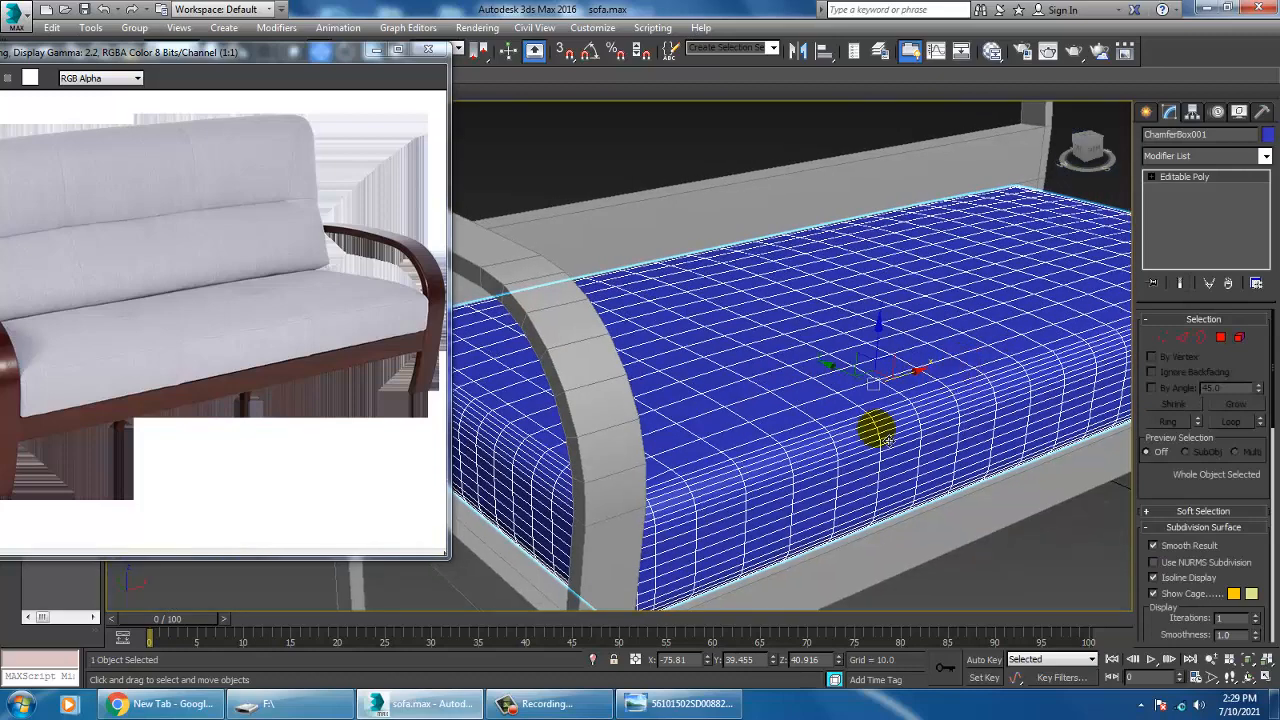
middle_click_drag(896, 439, 1185, 378)
left_click(1182, 337)
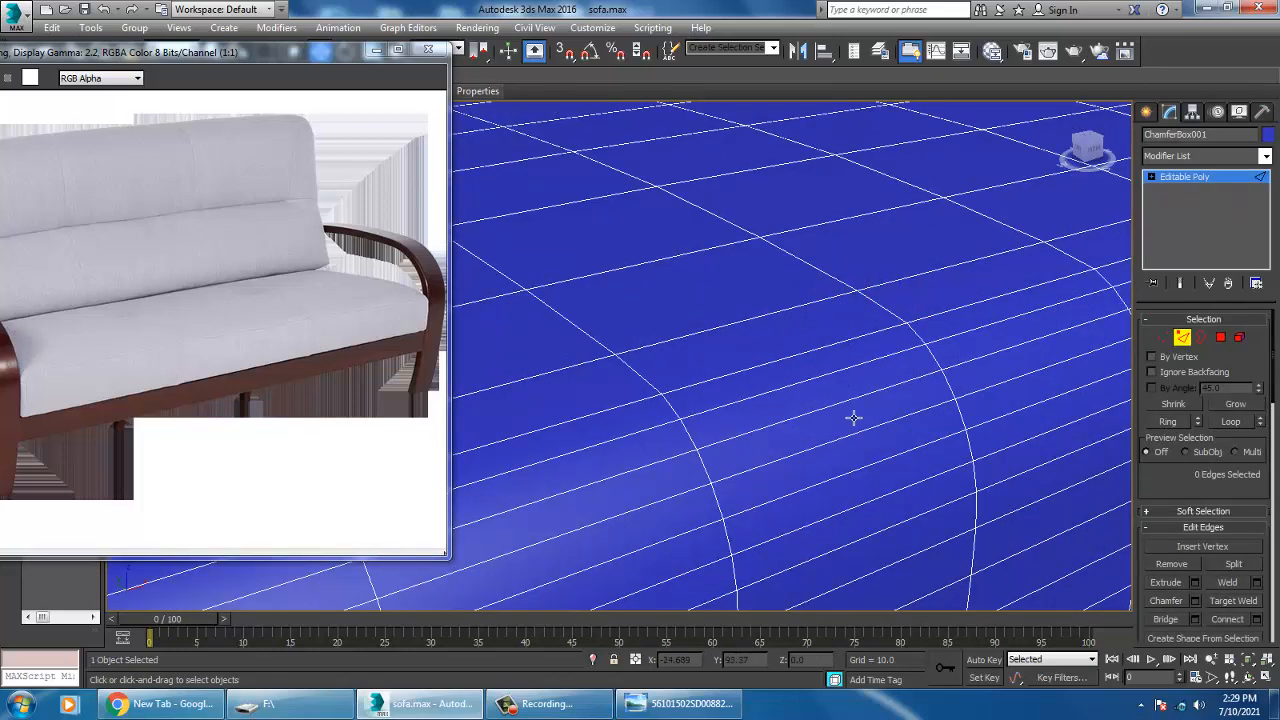
double_click(850, 413)
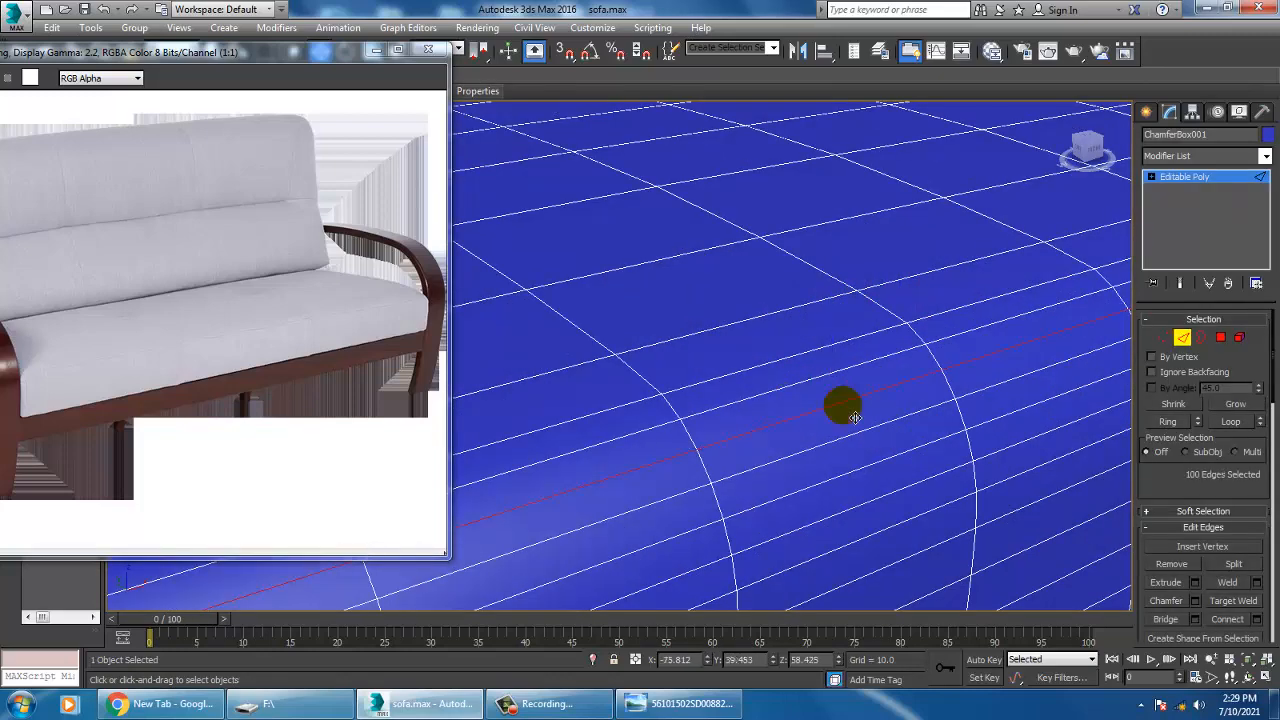
scroll(933, 462, "down", 5)
scroll(933, 462, "up", 3)
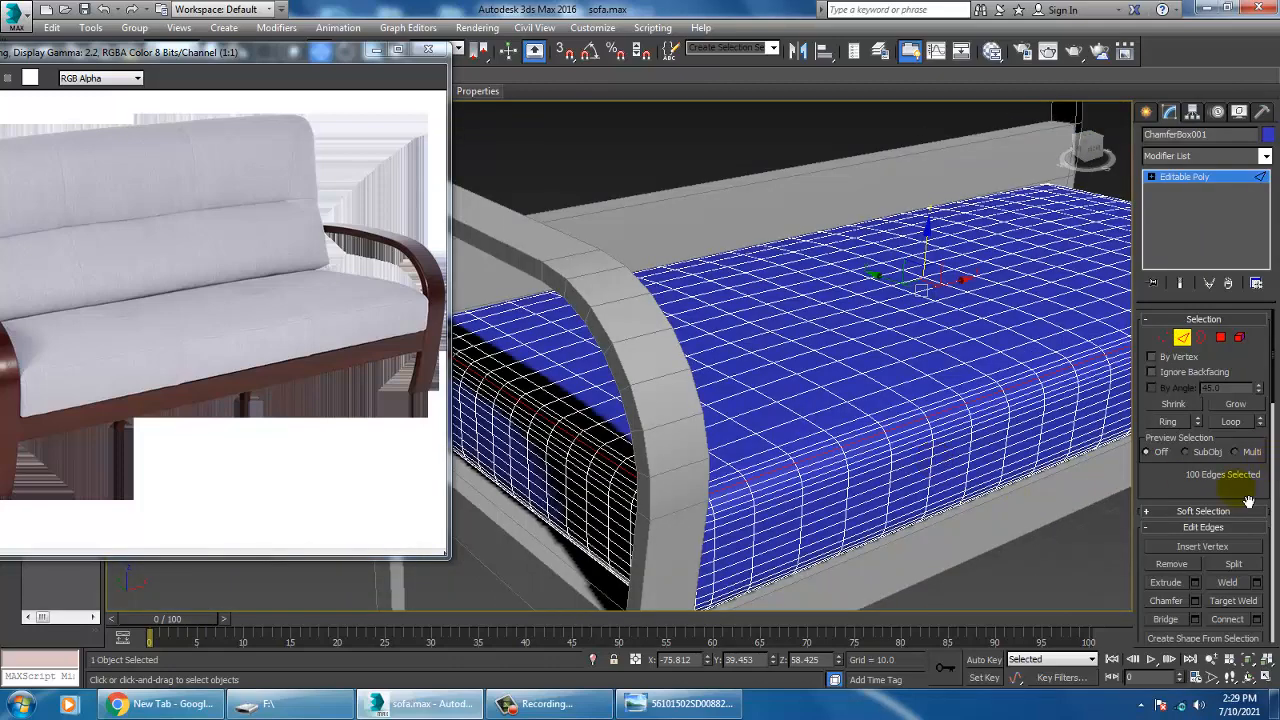
Extrude the selected rim edge loop inward as a seam groove, with height -0.615 and width 0.282.
key("shift+e")
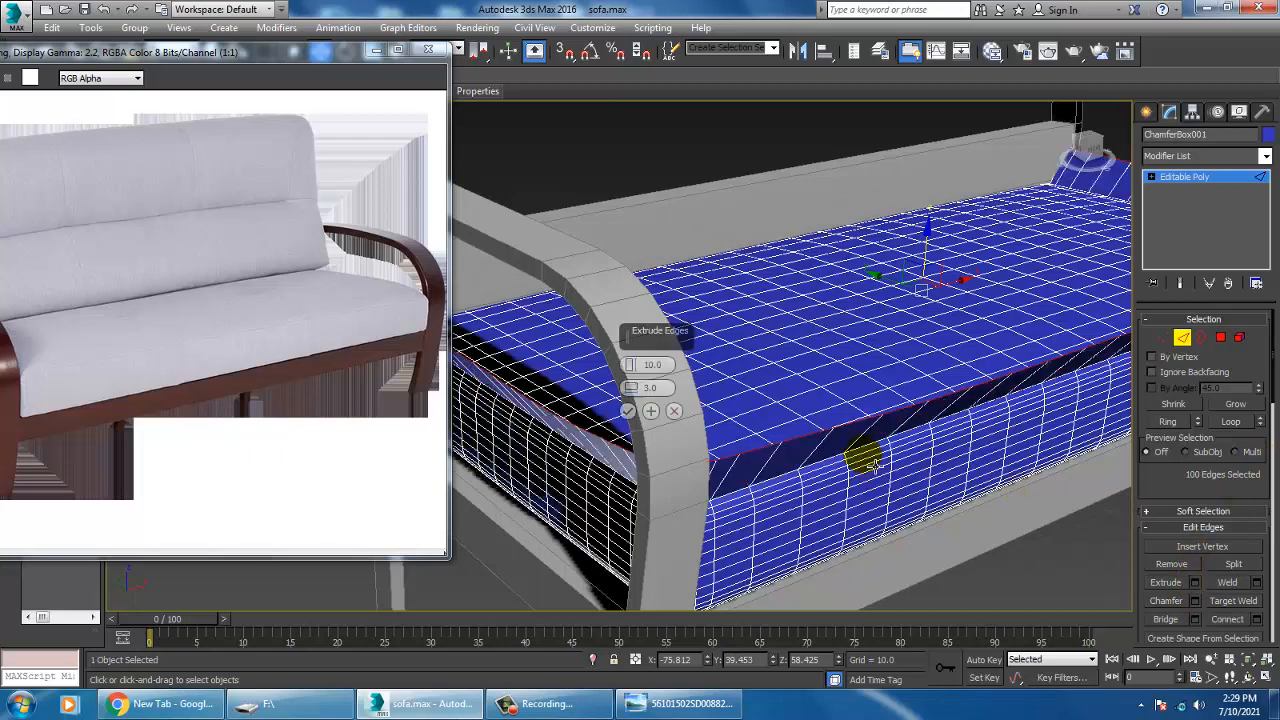
left_click_drag(630, 366, 686, 449)
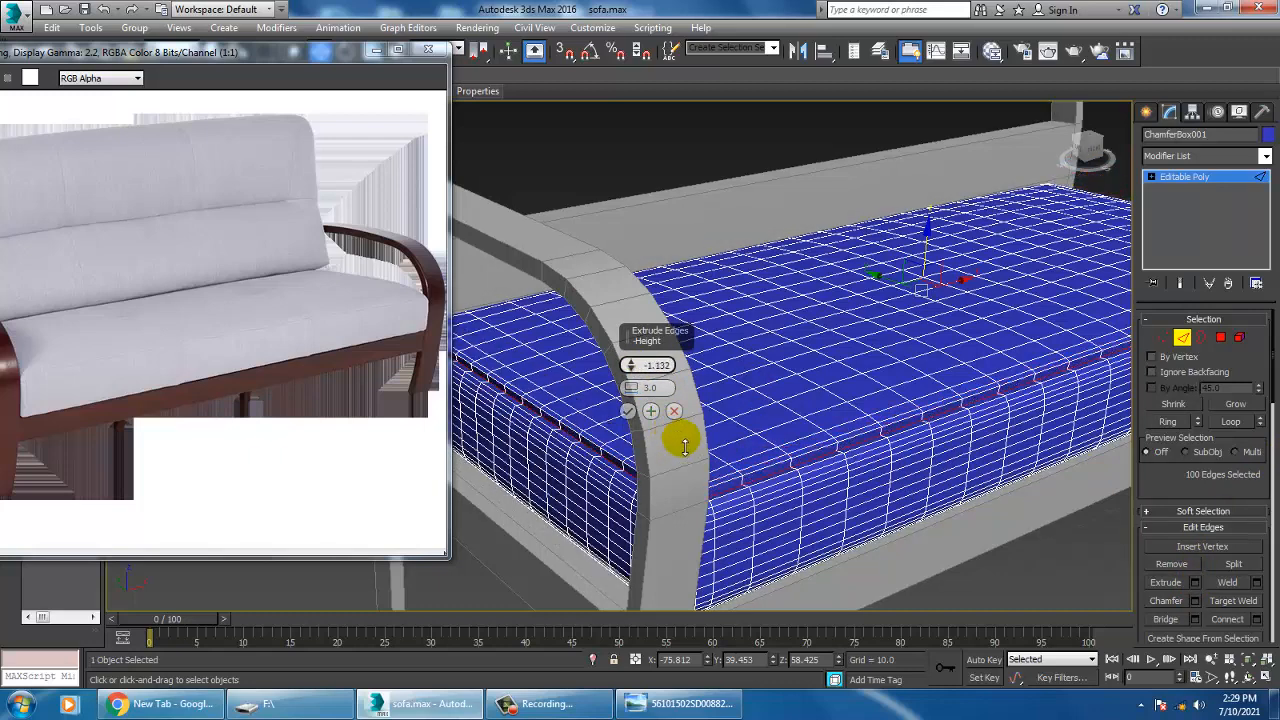
scroll(871, 414, "up", 5)
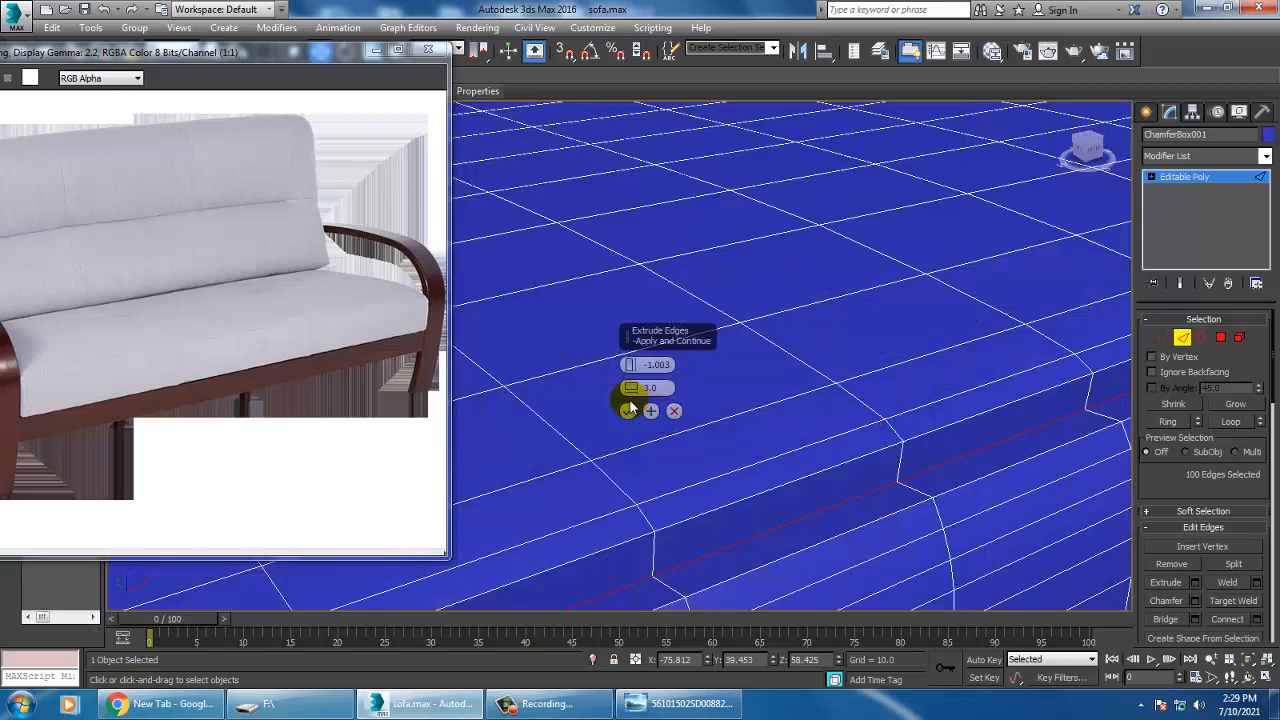
left_click_drag(645, 388, 668, 412)
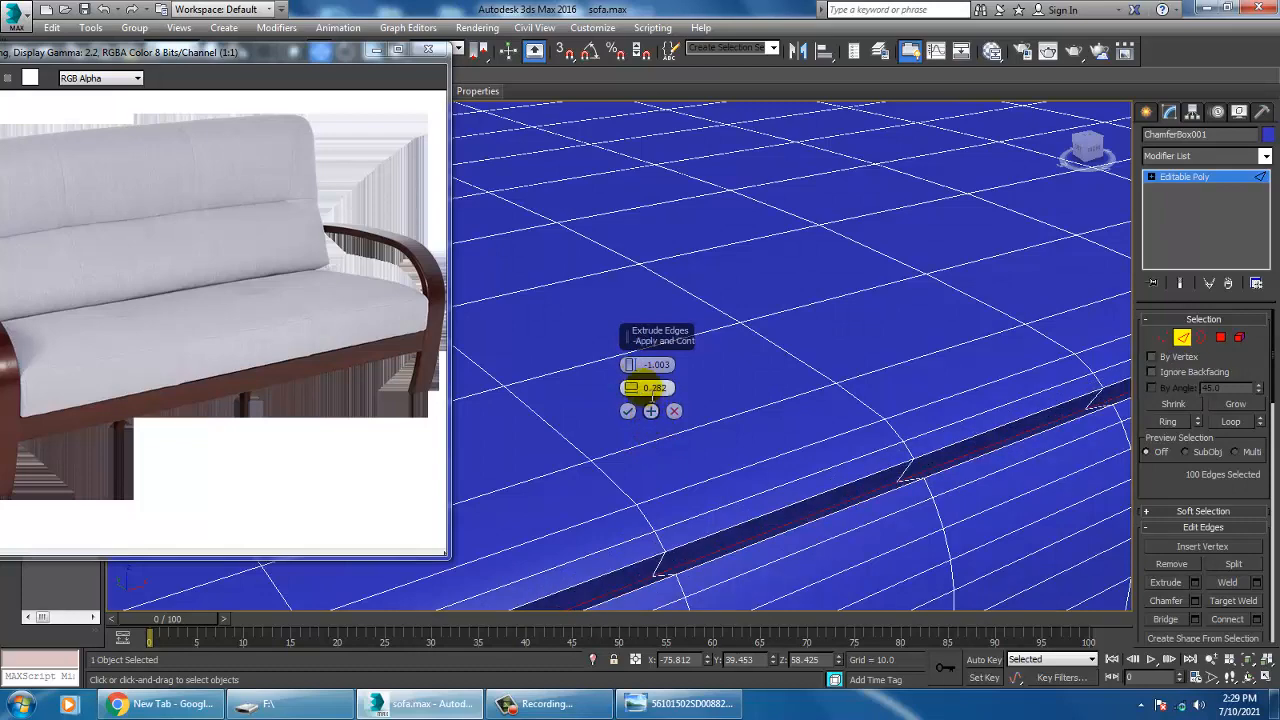
left_click_drag(631, 365, 640, 368)
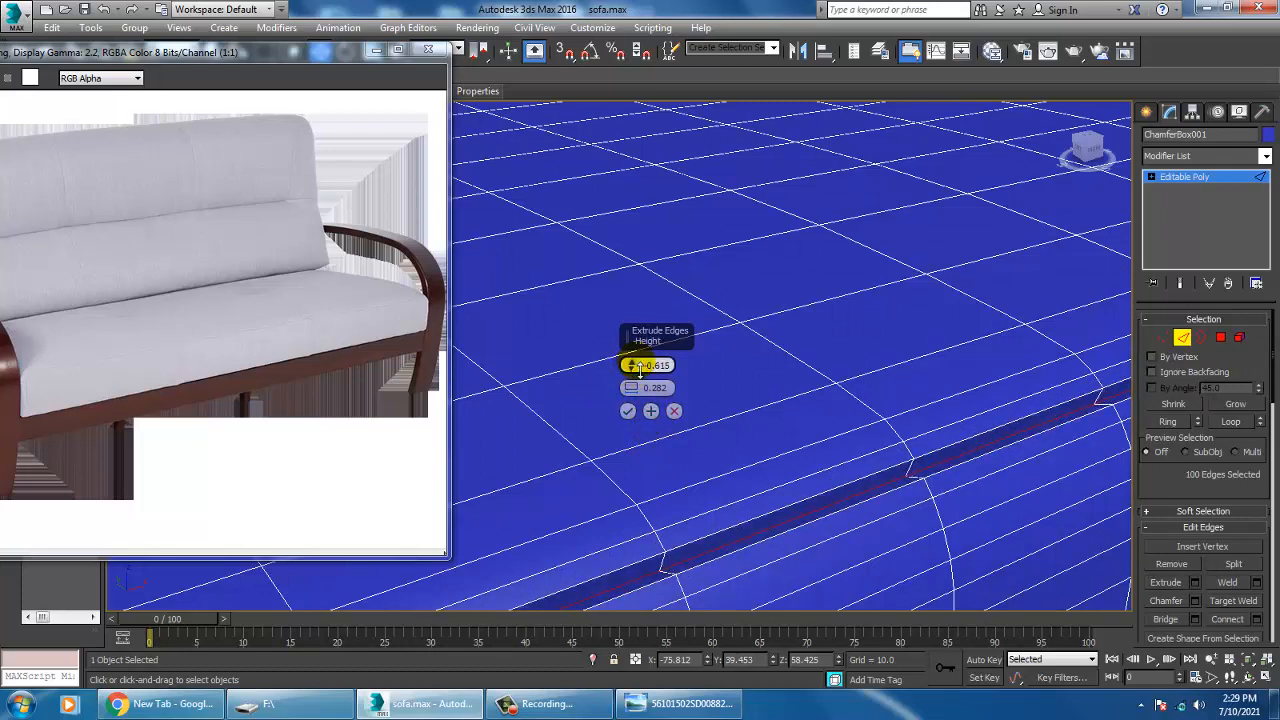
left_click(627, 410)
scroll(931, 391, "down", 5)
scroll(977, 371, "up", 5)
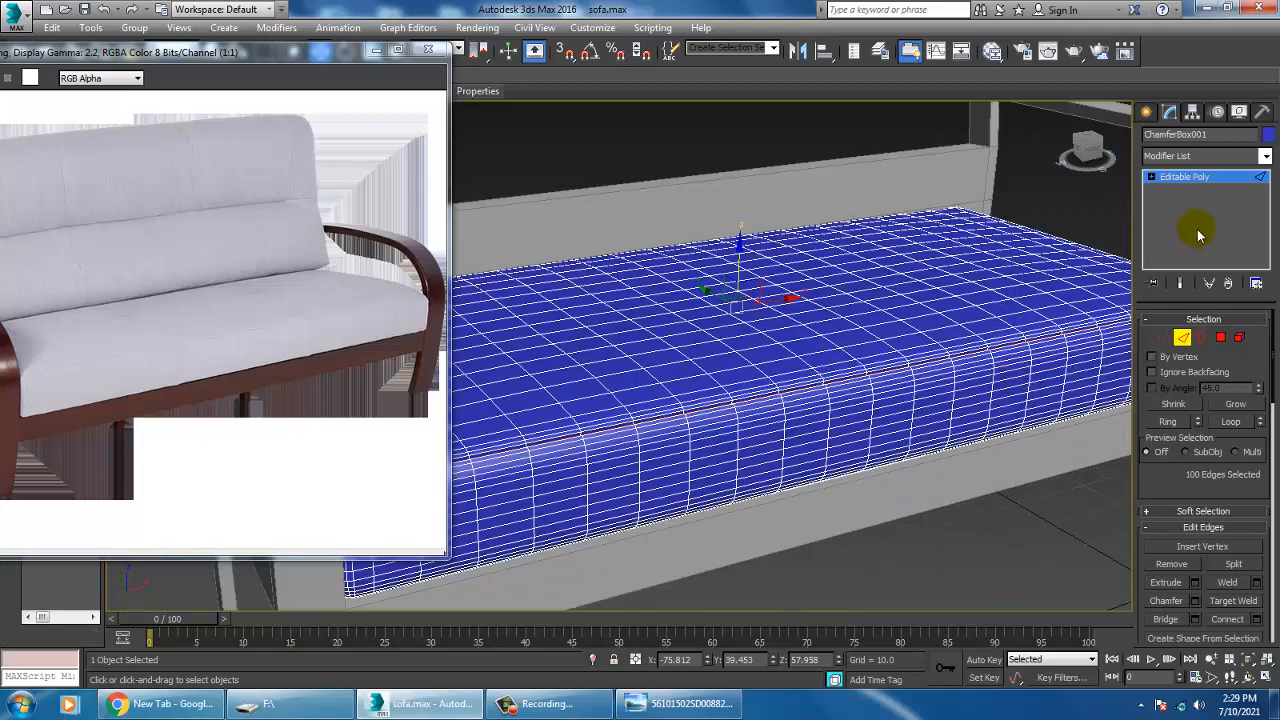
Extrude the cushion's rim edge loop inward as a shallower seam groove, with height -0.291 and width 0.282.
left_click(1213, 178)
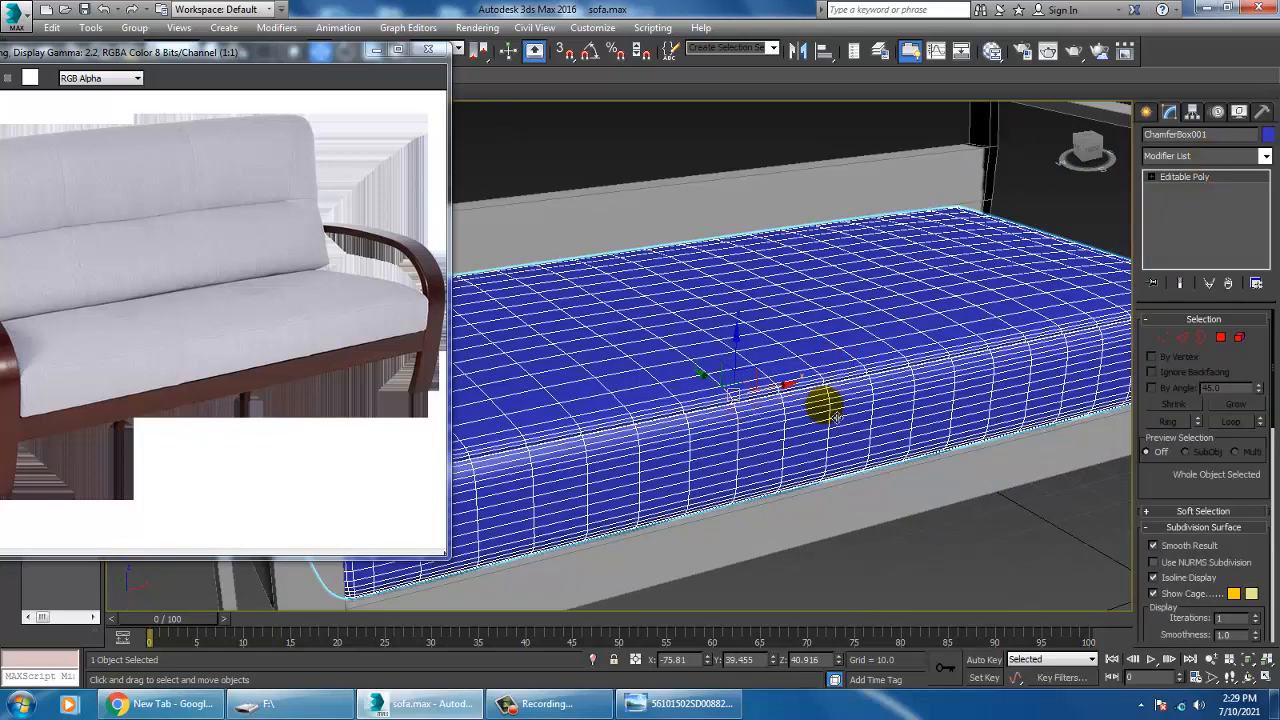
scroll(863, 432, "up", 5)
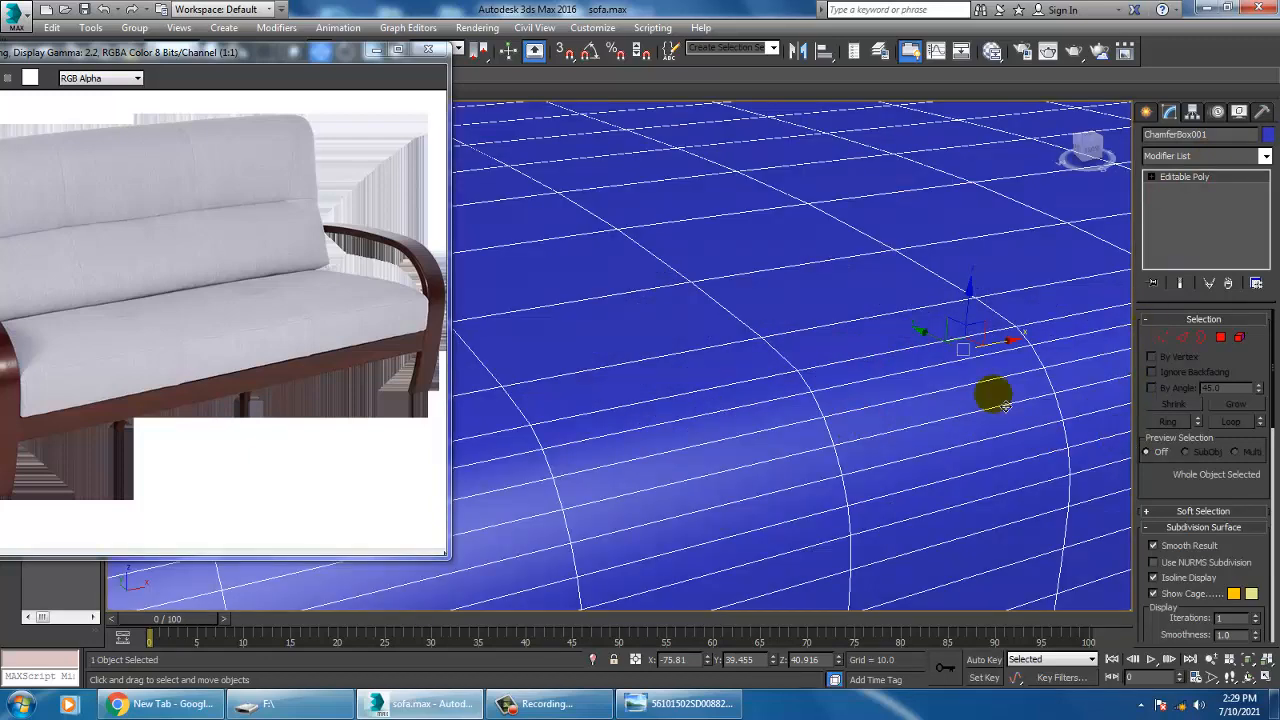
left_click(1180, 340)
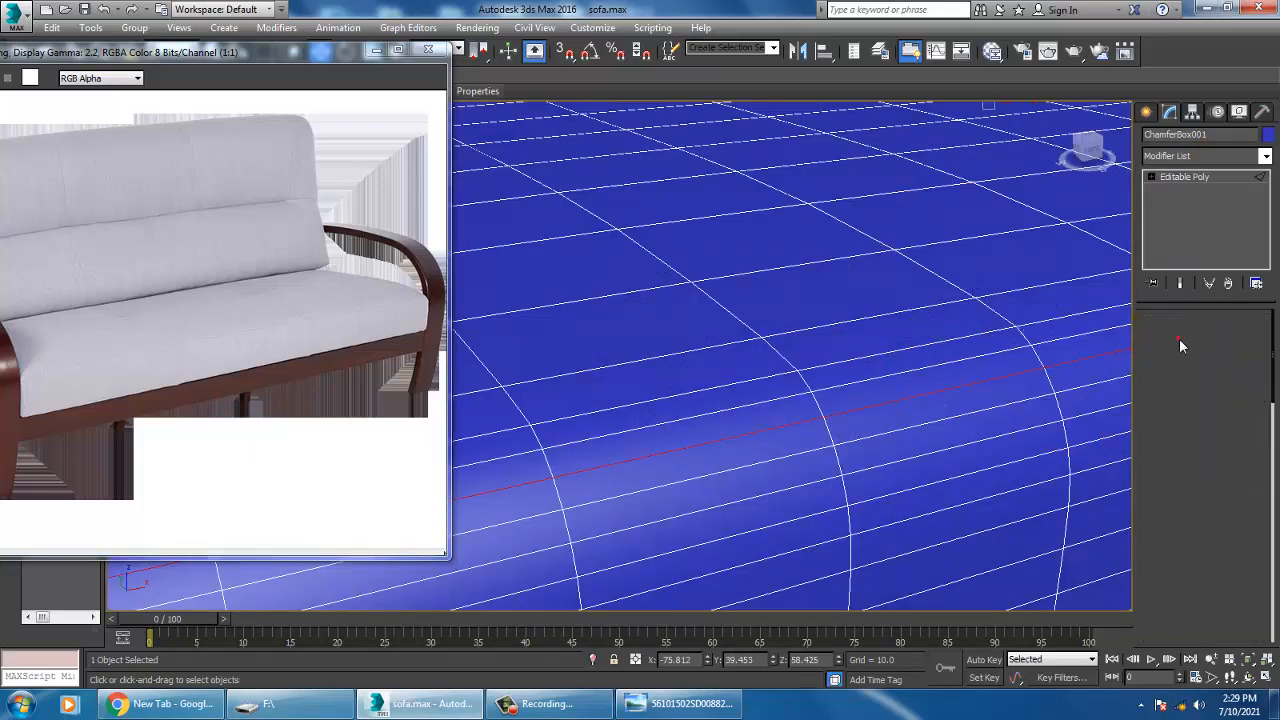
left_click(1195, 583)
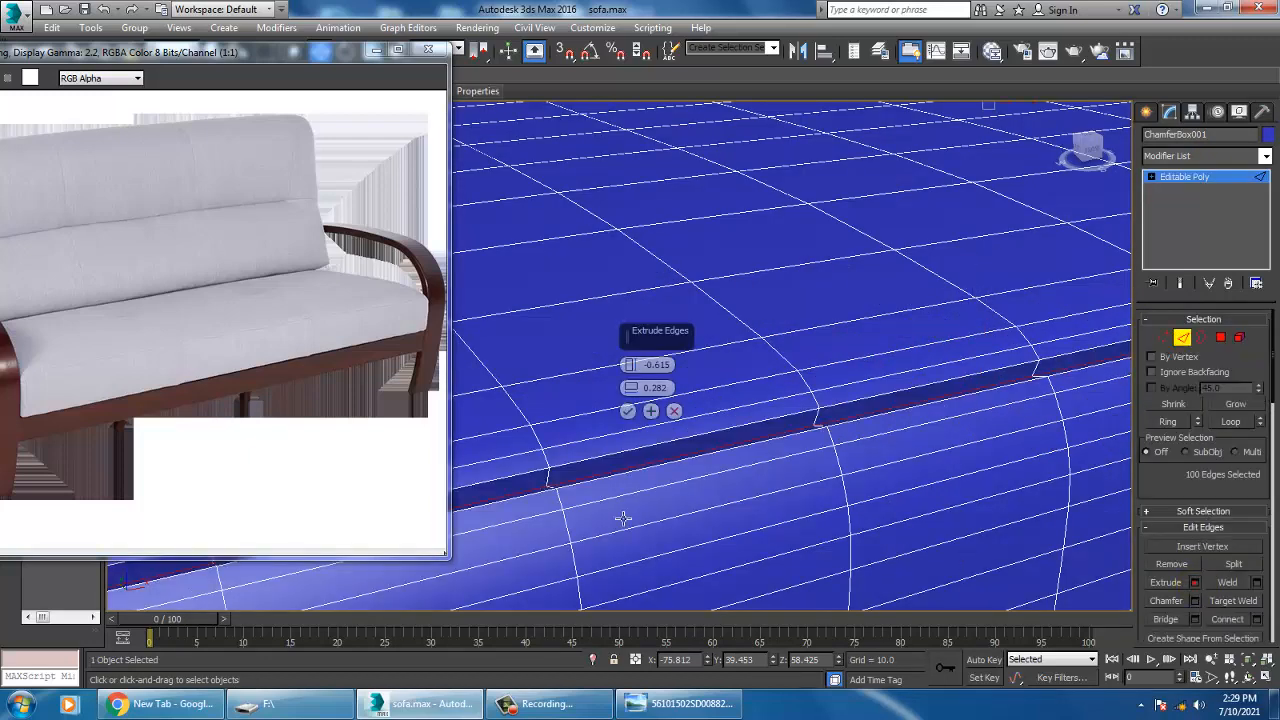
left_click_drag(643, 366, 643, 364)
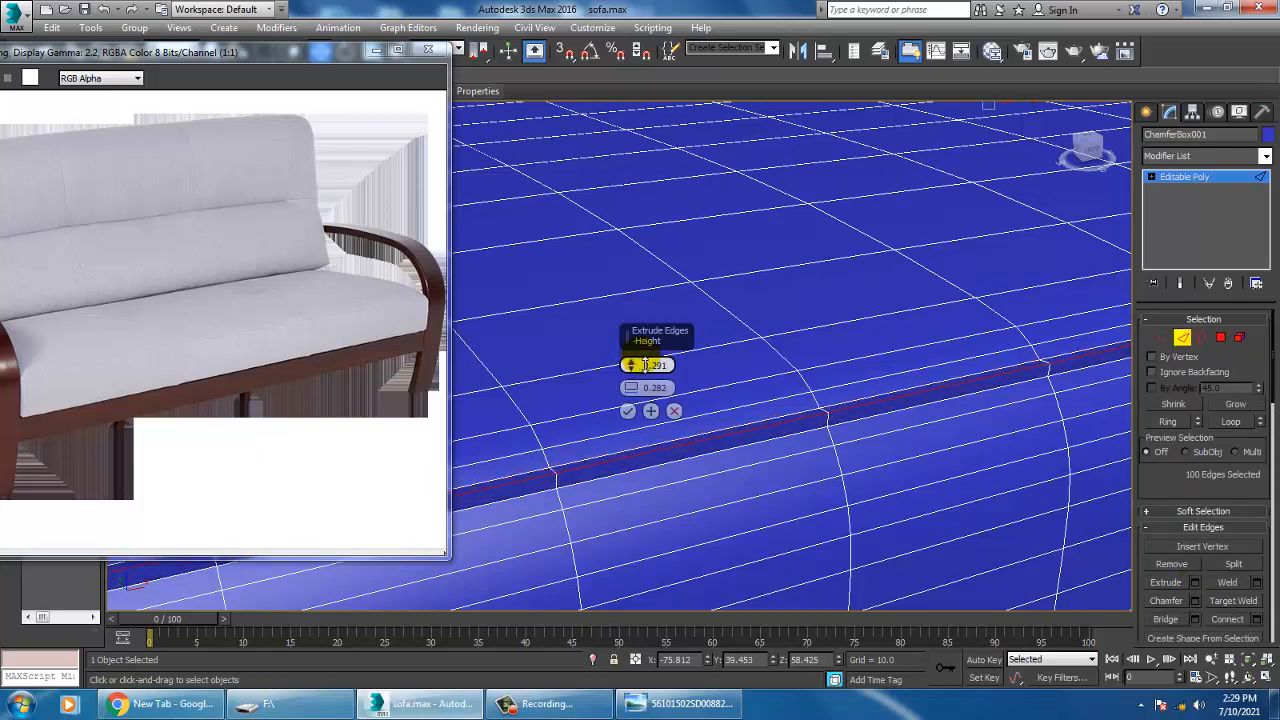
left_click(627, 410)
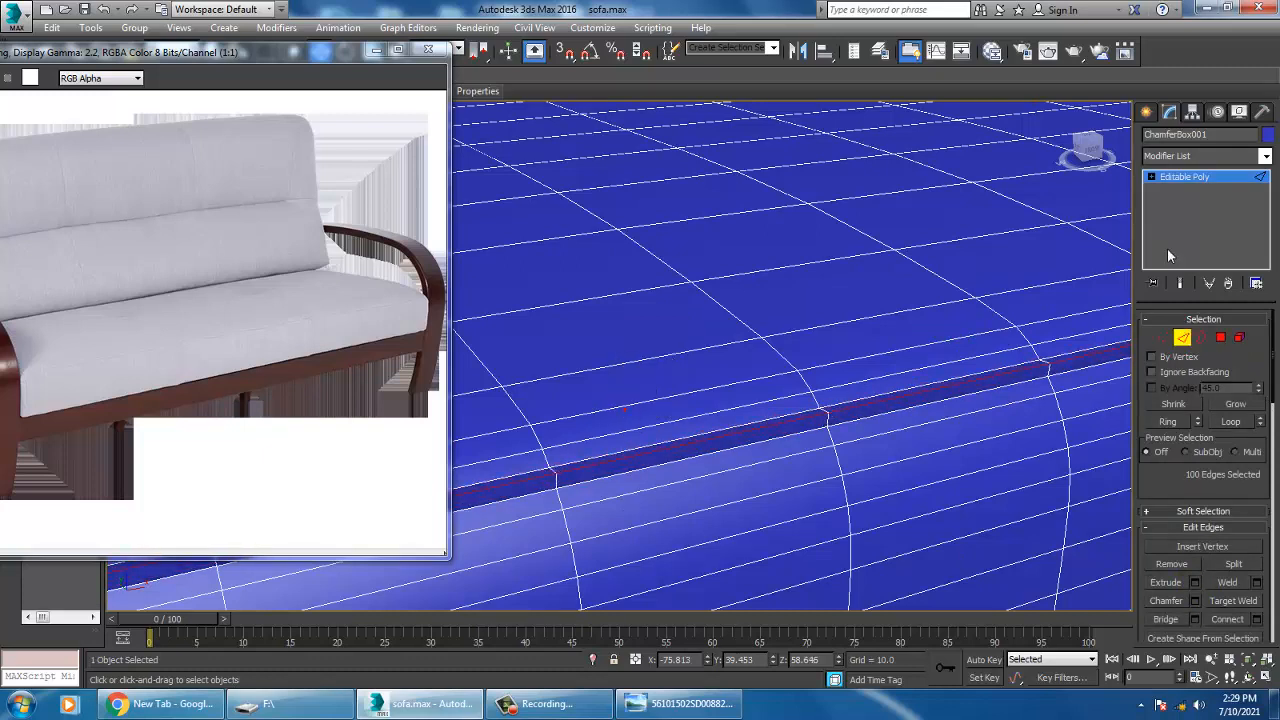
Leave edge editing and apply a TurboSmooth modifier with 1 iteration to the grooved seat cushion.
left_click(1192, 176)
left_click(1205, 156)
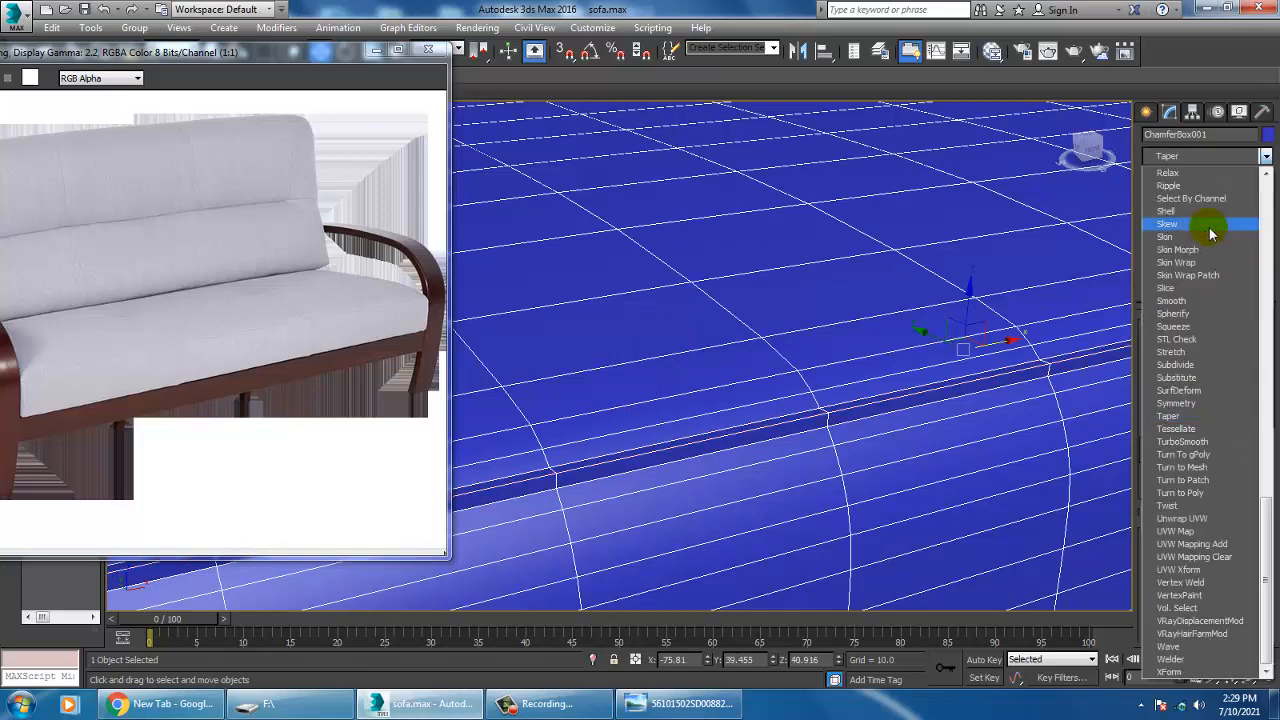
left_click(1190, 442)
scroll(960, 428, "down", 5)
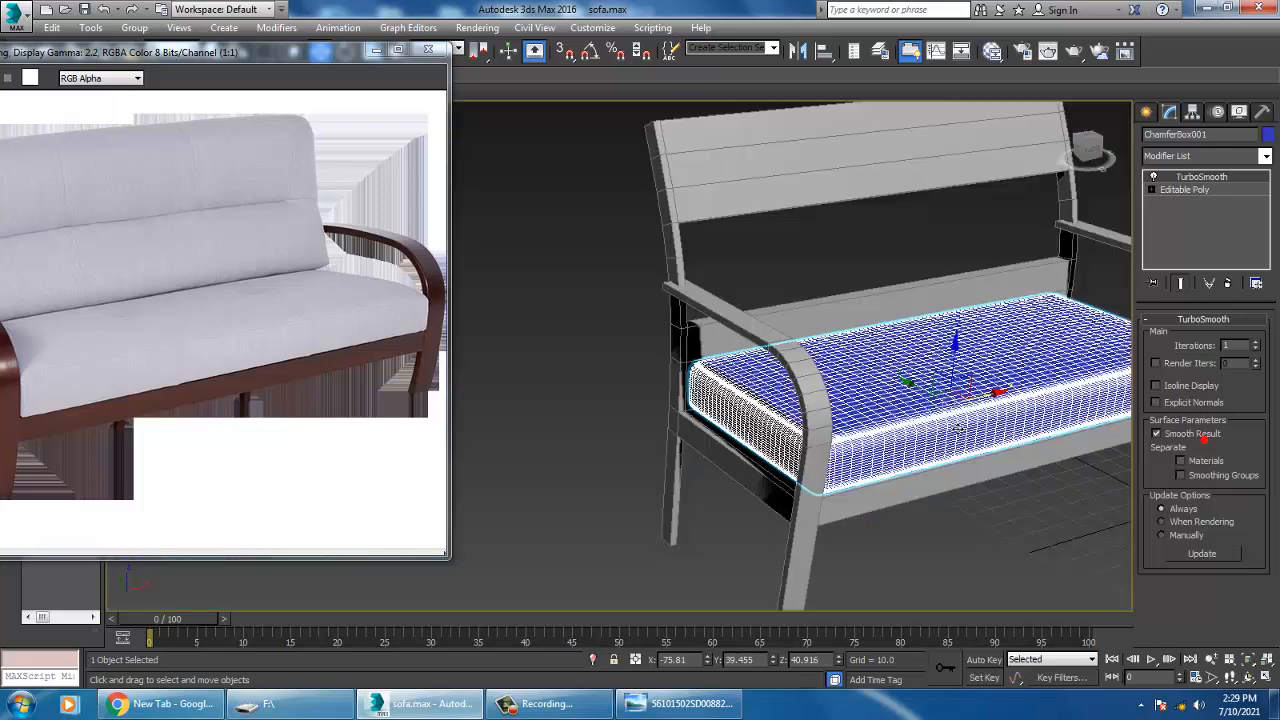
Set the active object color to a grey custom color with nothing selected.
left_click(575, 325)
left_click(1268, 134)
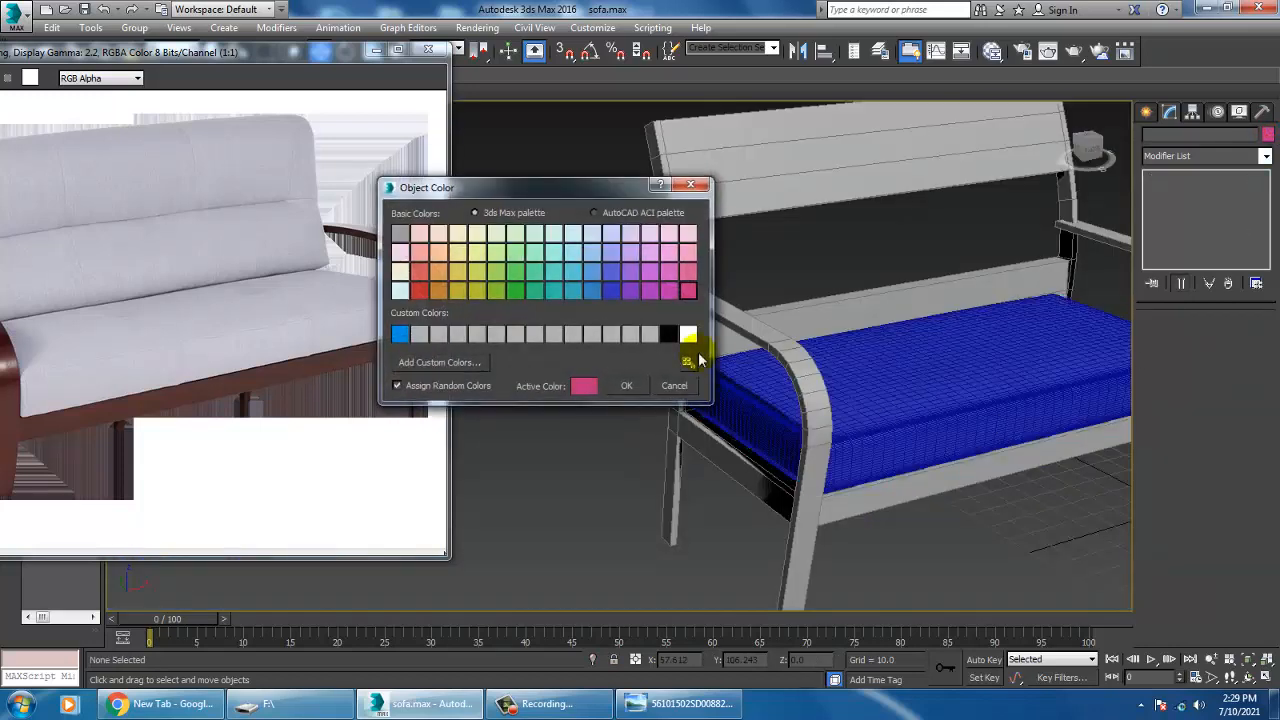
left_click(649, 335)
left_click(626, 386)
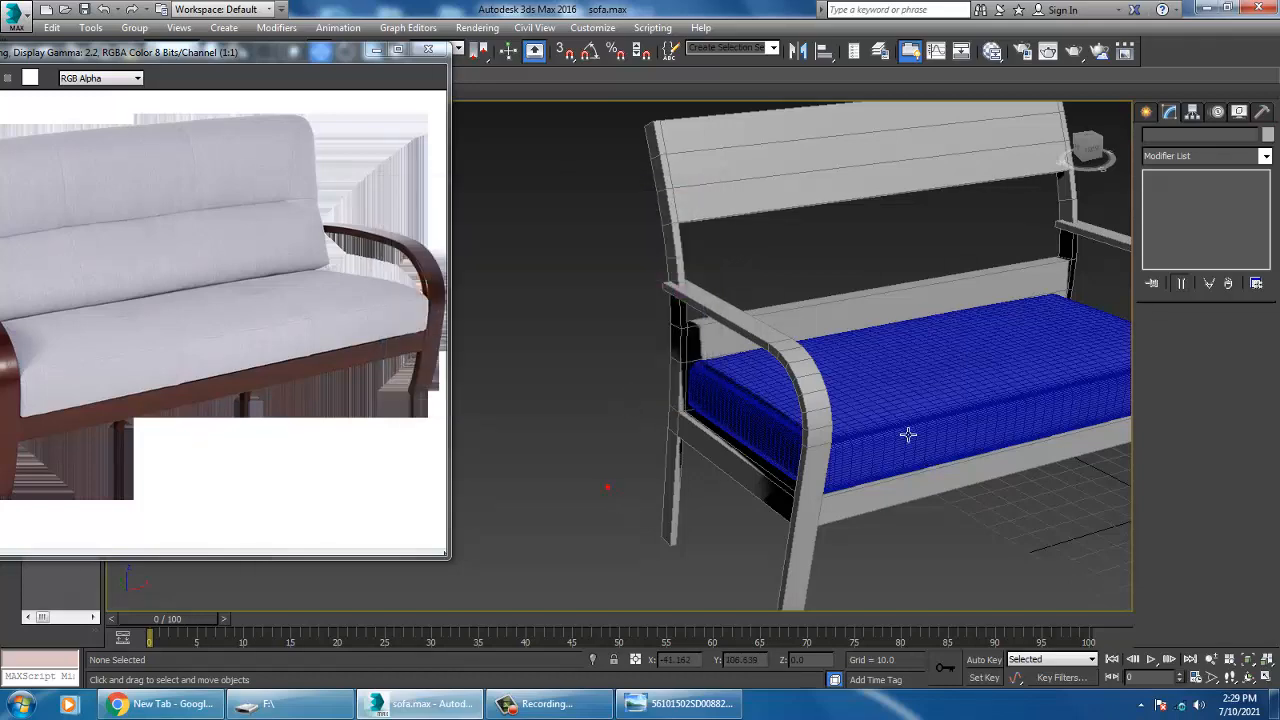
Change the seat cushion's object color from the custom colors to light grey, then deselect it.
left_click(908, 434)
scroll(900, 428, "up", 3)
middle_click_drag(897, 424, 834, 437, "alt")
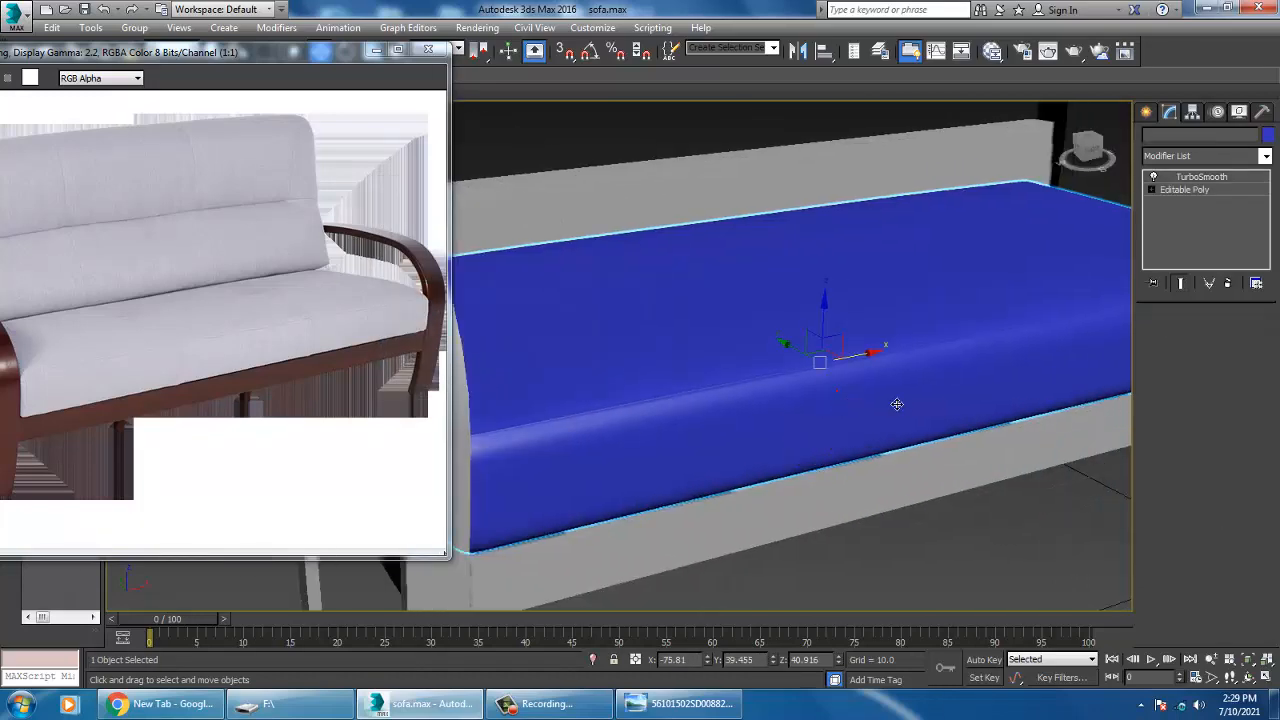
left_click(1268, 134)
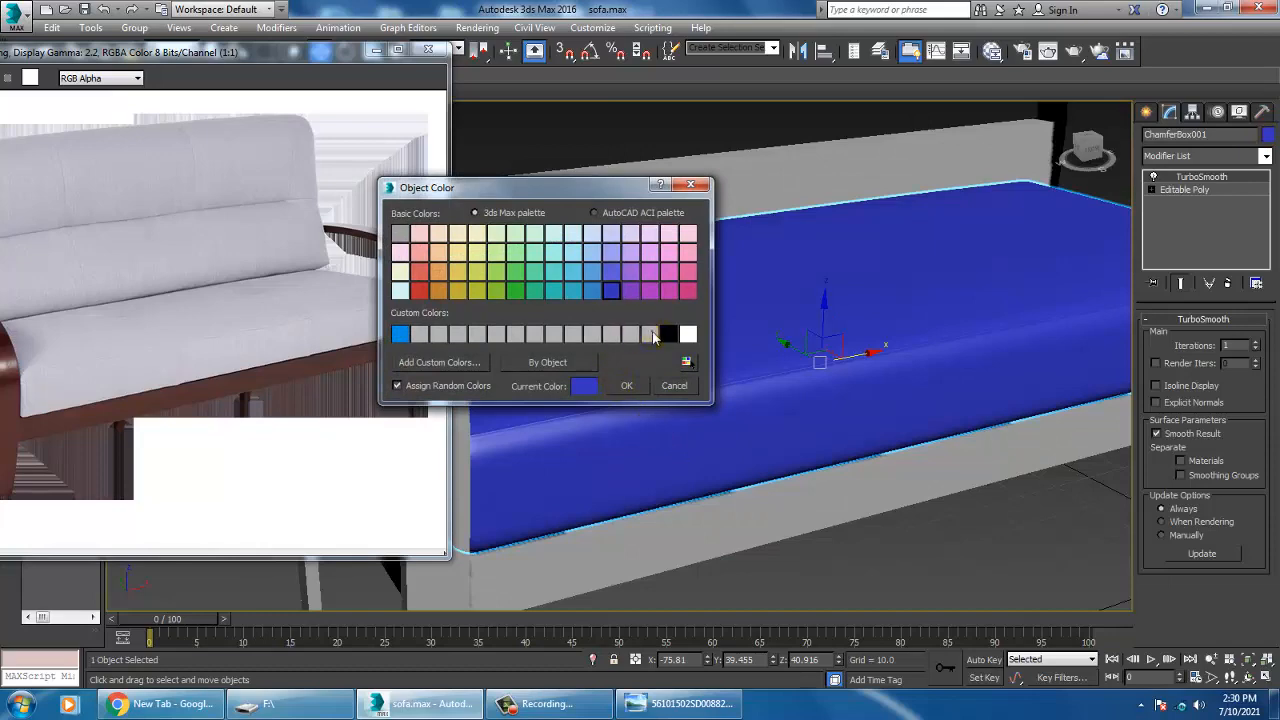
left_click(626, 386)
scroll(763, 414, "down", 5)
left_click(542, 484)
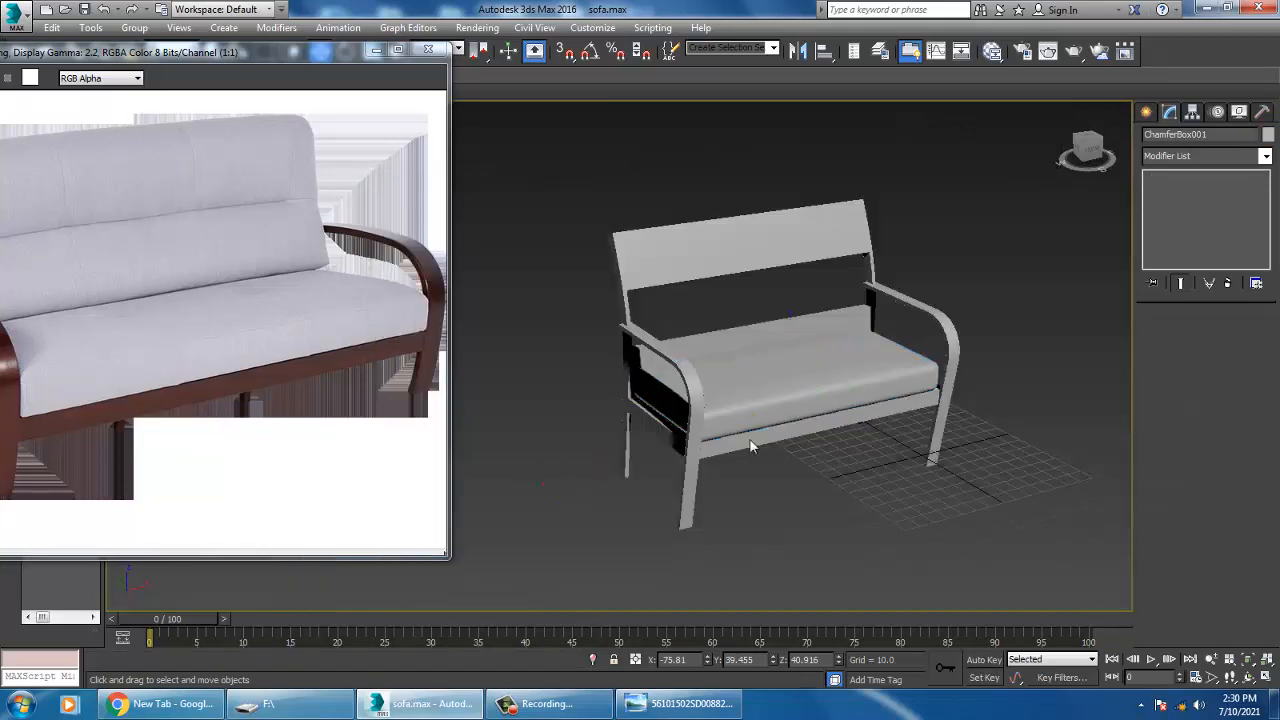
Add an FFD(box) modifier with a 4x4x4 lattice to the seat cushion above its TurboSmooth.
scroll(785, 371, "up", 5)
scroll(770, 398, "up", 5)
scroll(790, 382, "down", 4)
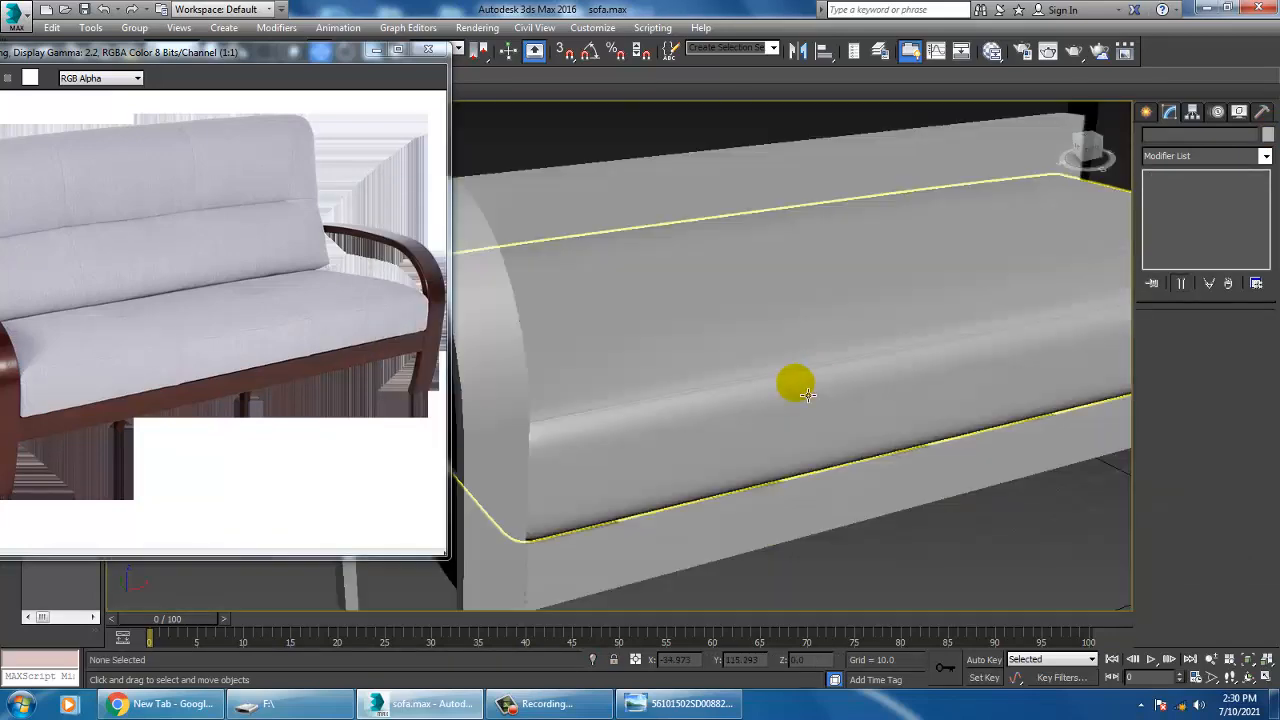
middle_click_drag(829, 395, 826, 409, "alt")
scroll(826, 409, "down", 4)
middle_click_drag(926, 412, 841, 418, "alt")
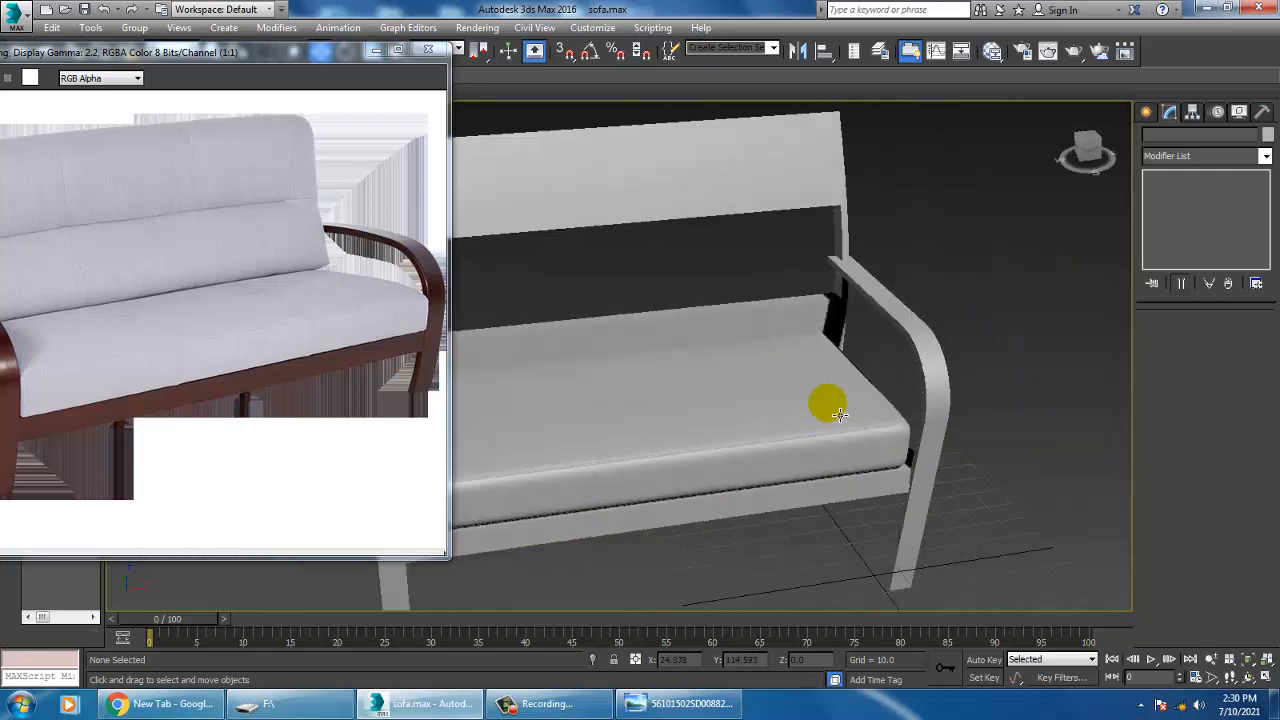
left_click(760, 404)
middle_click_drag(761, 404, 988, 380)
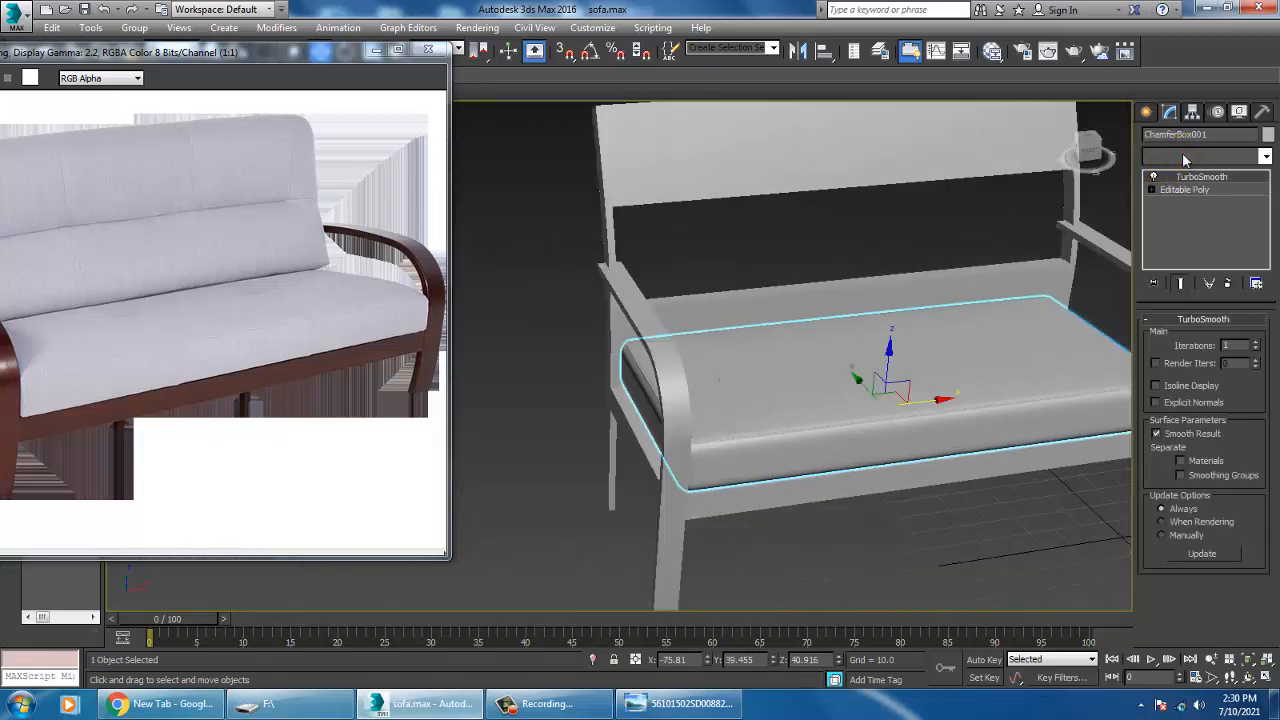
left_click(1183, 157)
key("f")
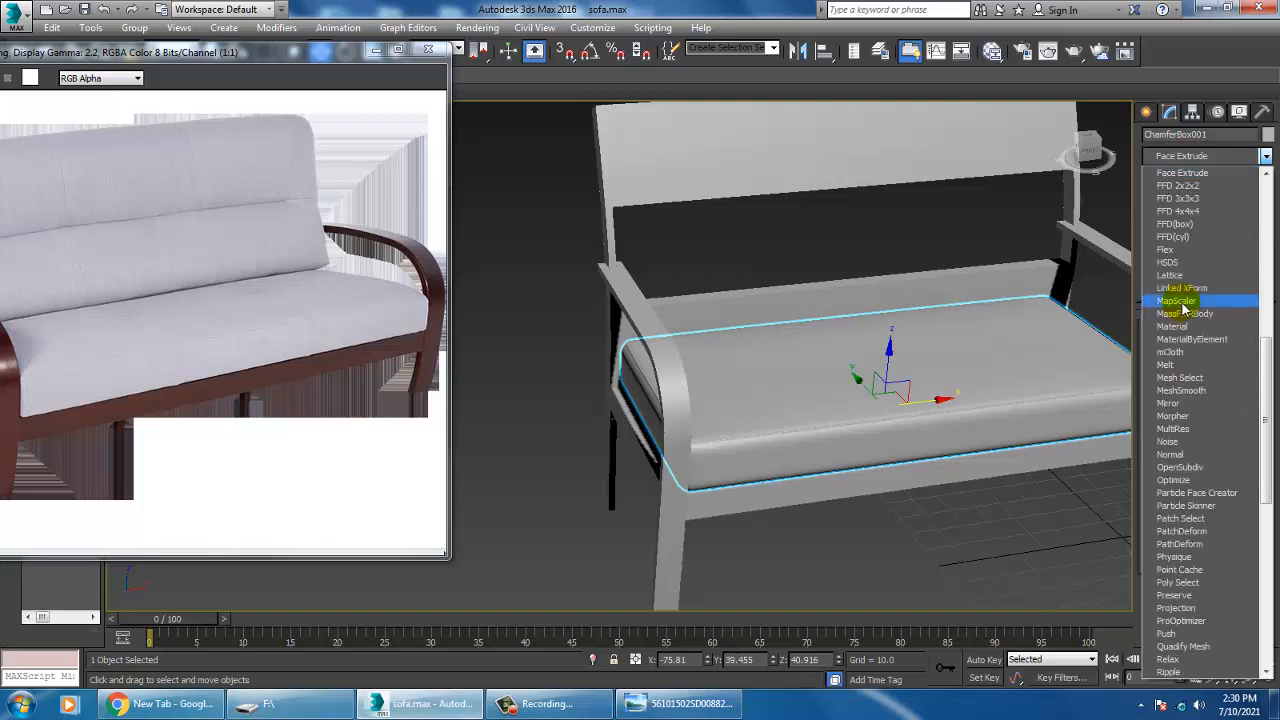
left_click(1176, 224)
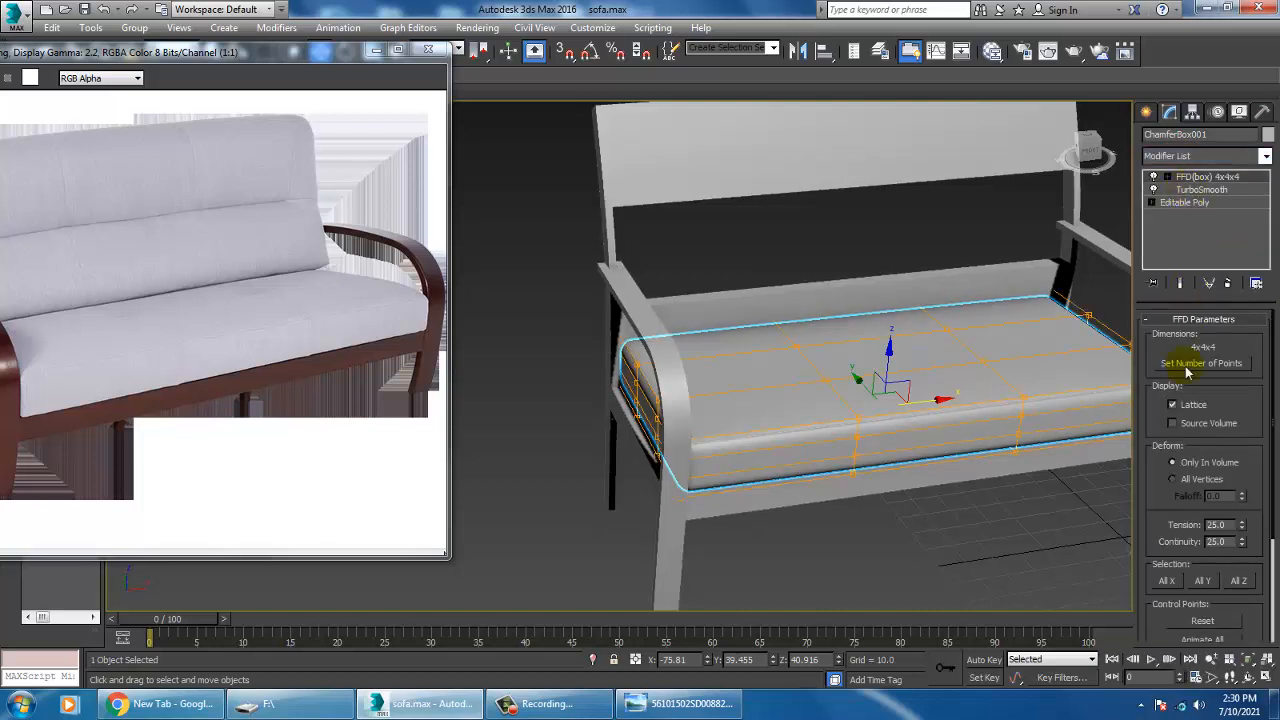
Raise the four inner control points on the lattice's top face to about Z 63.4 to dome the cushion.
key("1")
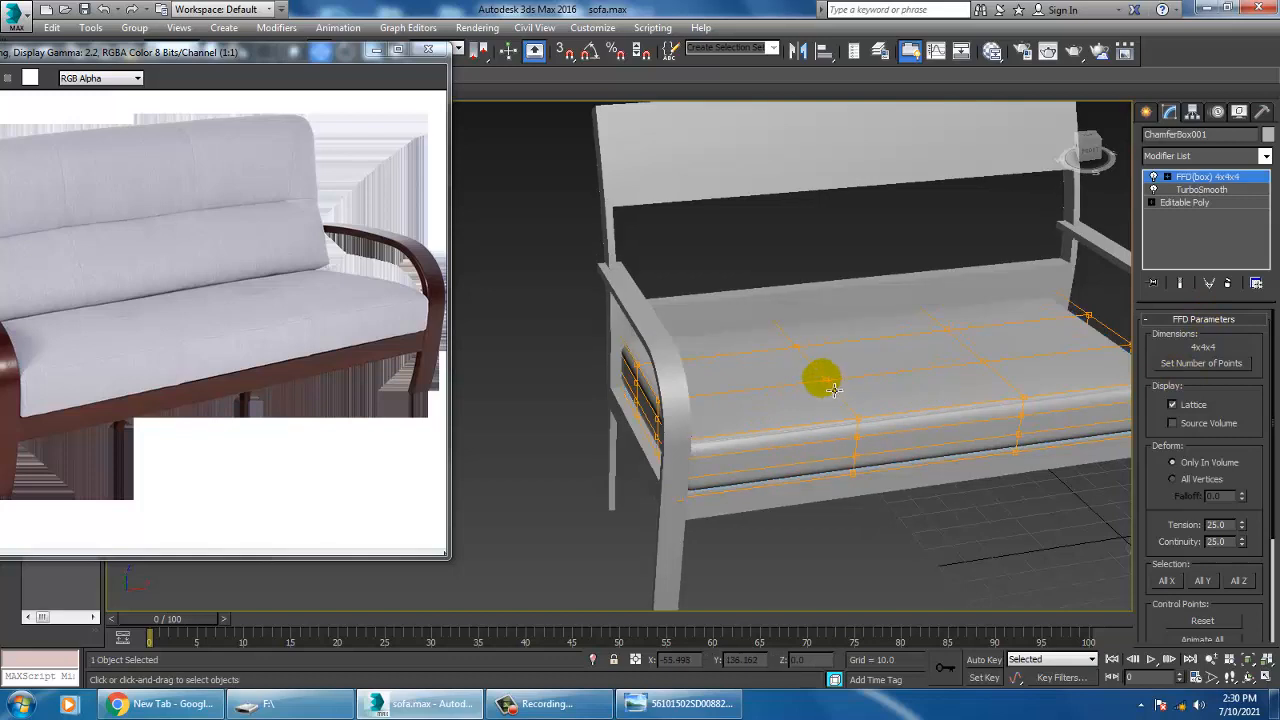
left_click(825, 381)
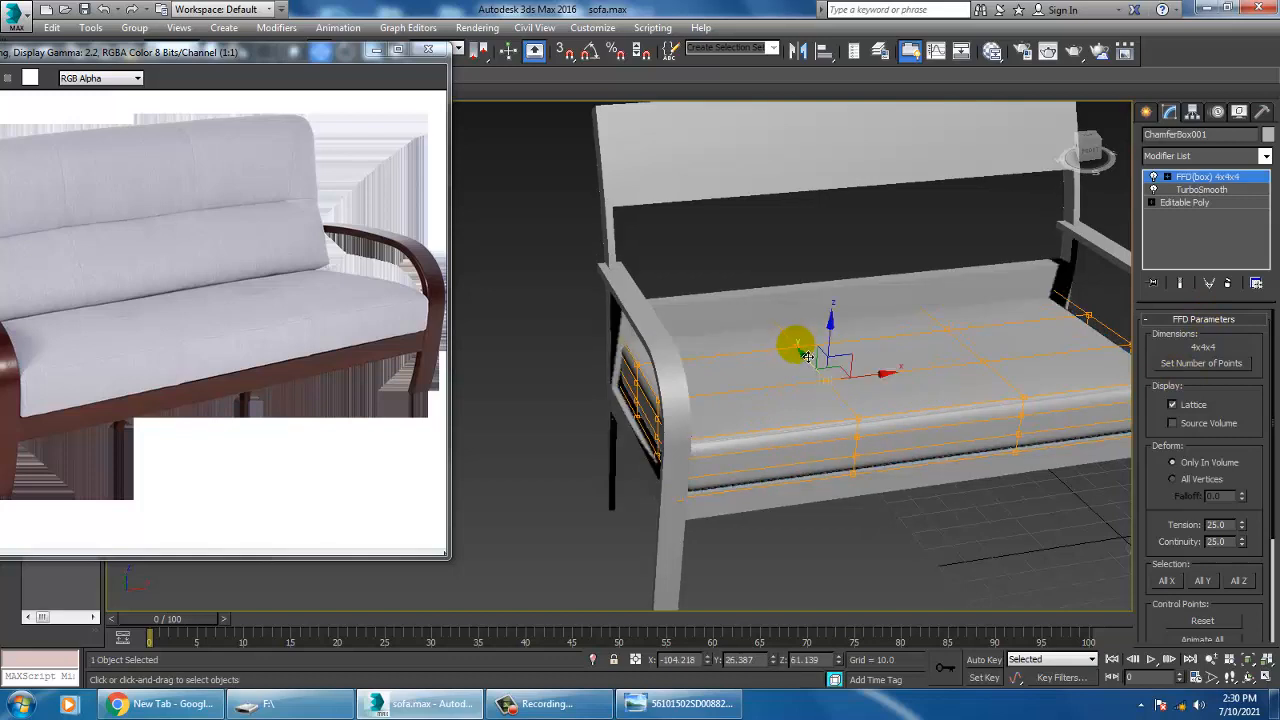
left_click(990, 366)
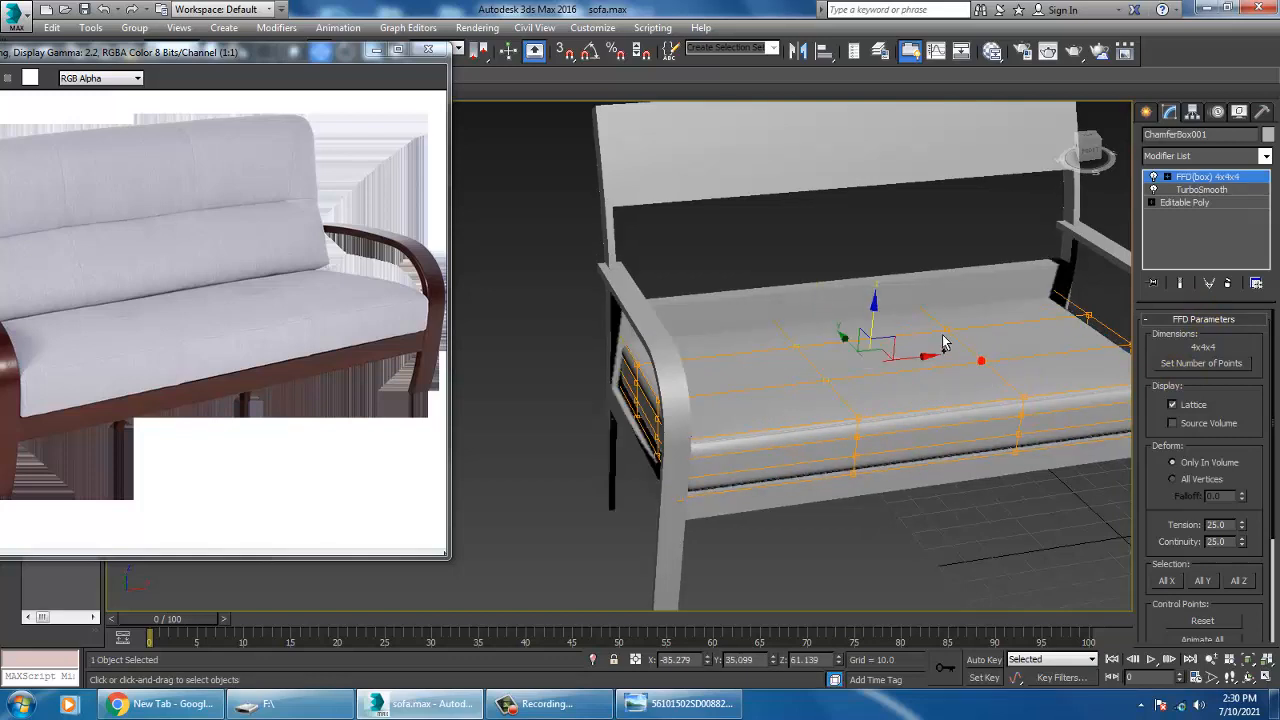
left_click(900, 322)
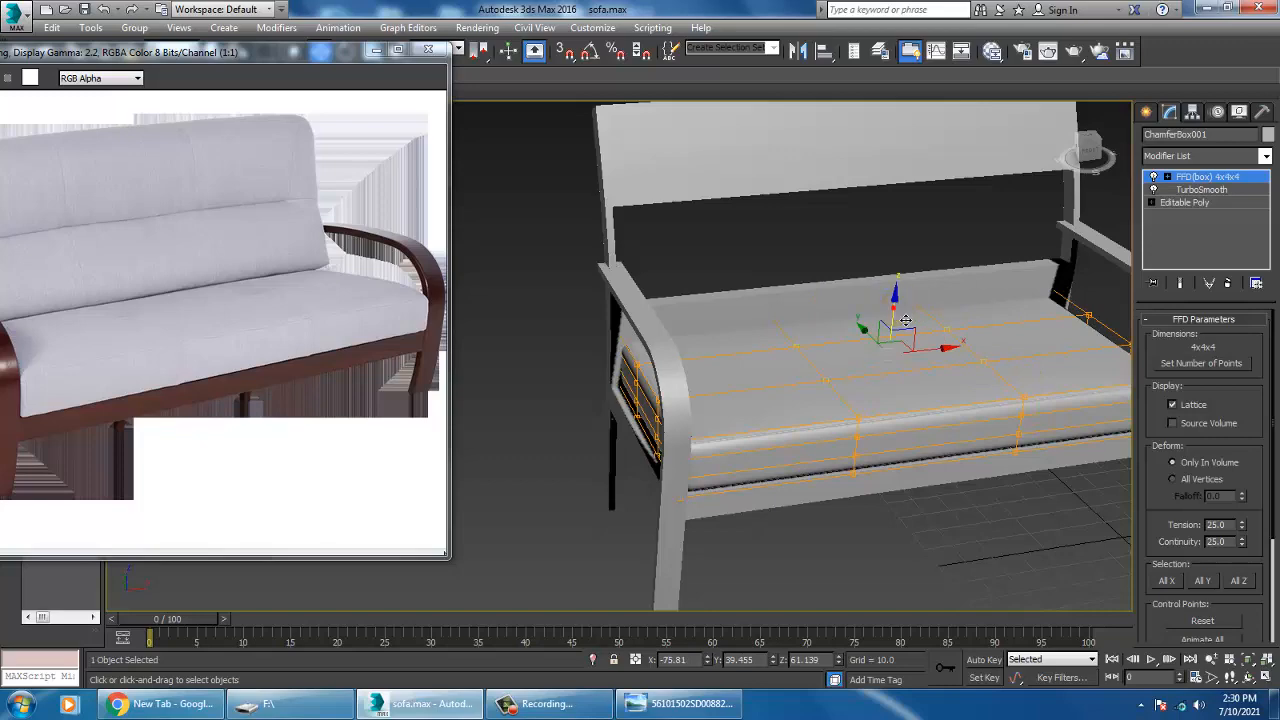
left_click_drag(905, 306, 913, 309)
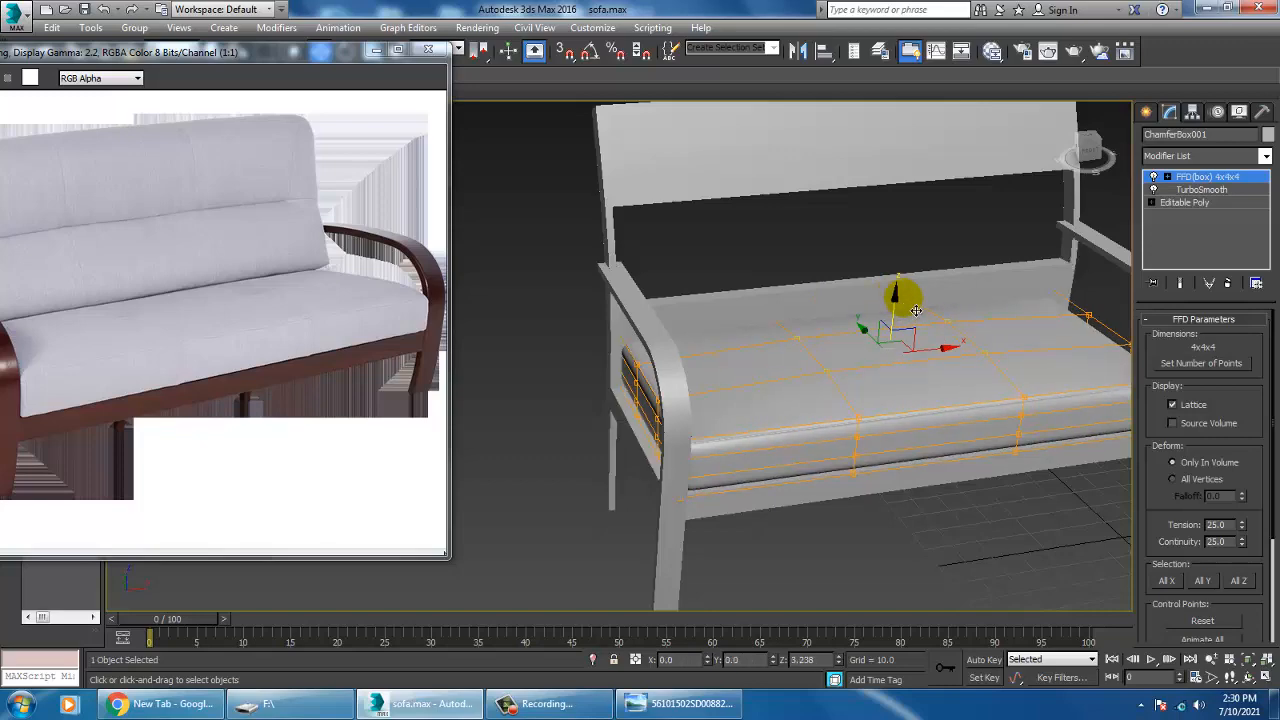
middle_click_drag(916, 310, 1000, 357, "alt")
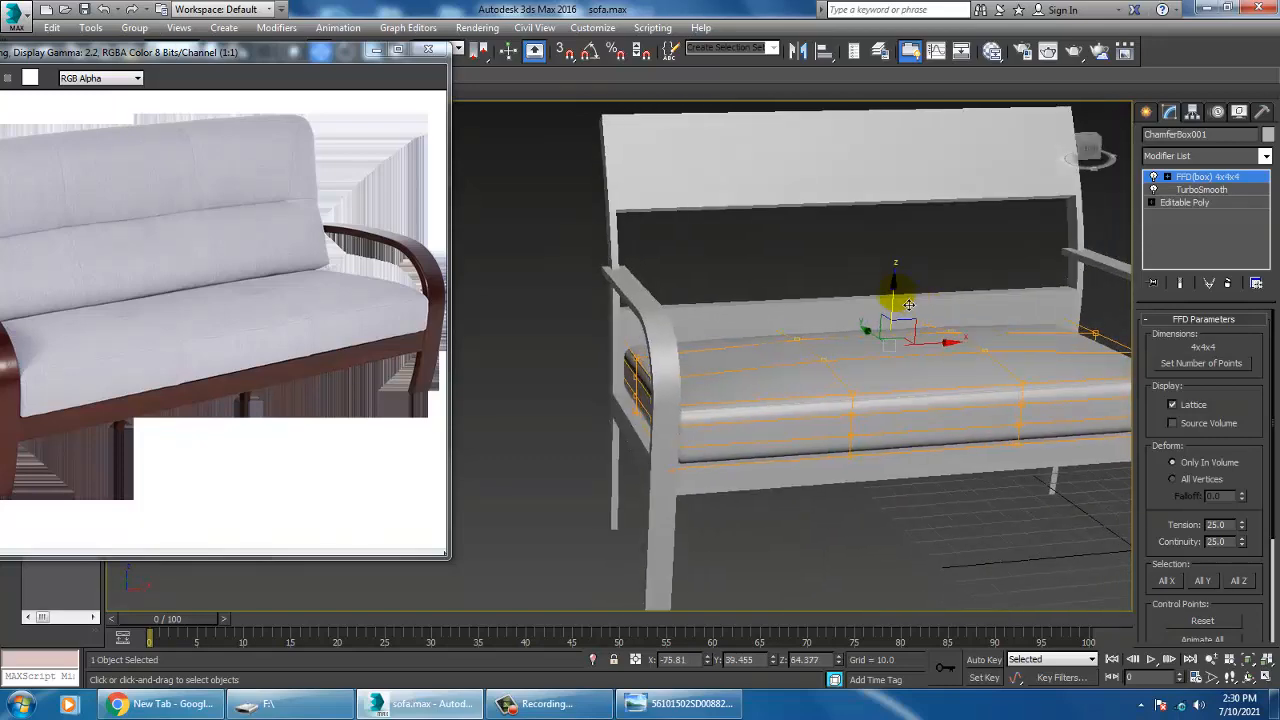
mouse_move(908, 305)
left_mouse_down()
mouse_move(905, 290)
mouse_move(931, 310)
left_mouse_up()
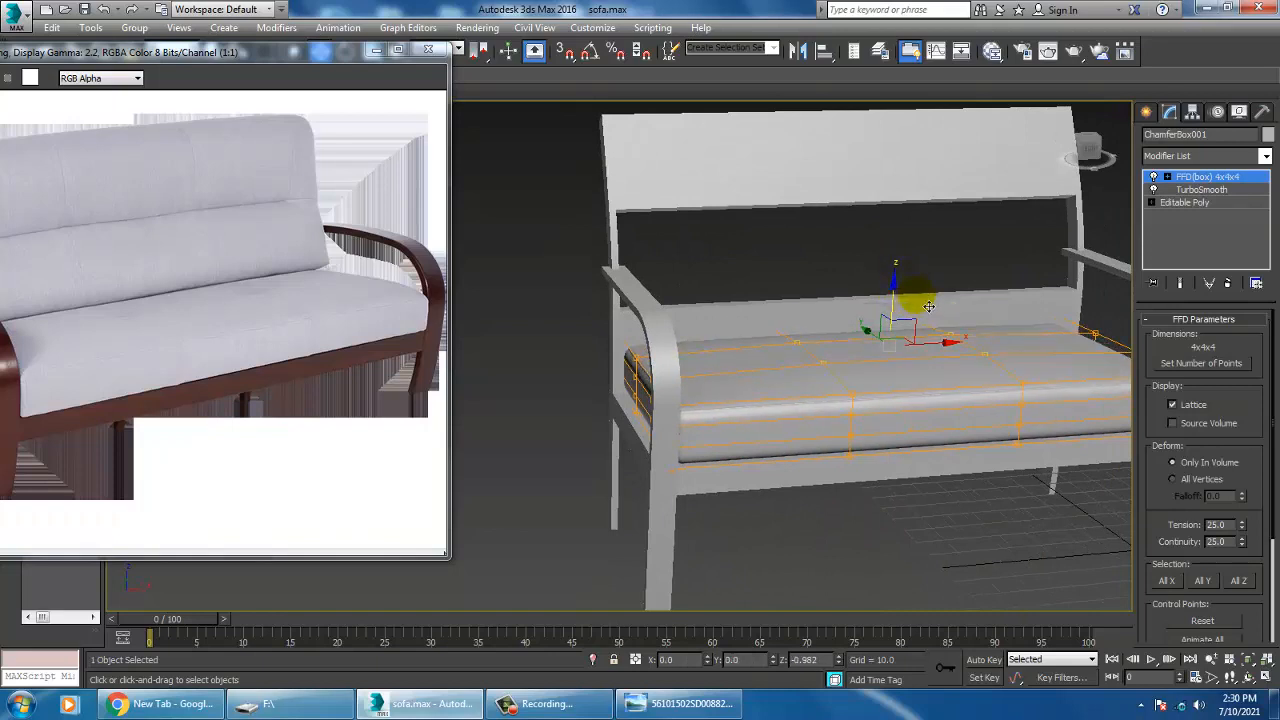
Convert the domed seat cushion to an Editable Poly, collapsing its FFD and TurboSmooth modifiers.
right_click(892, 348)
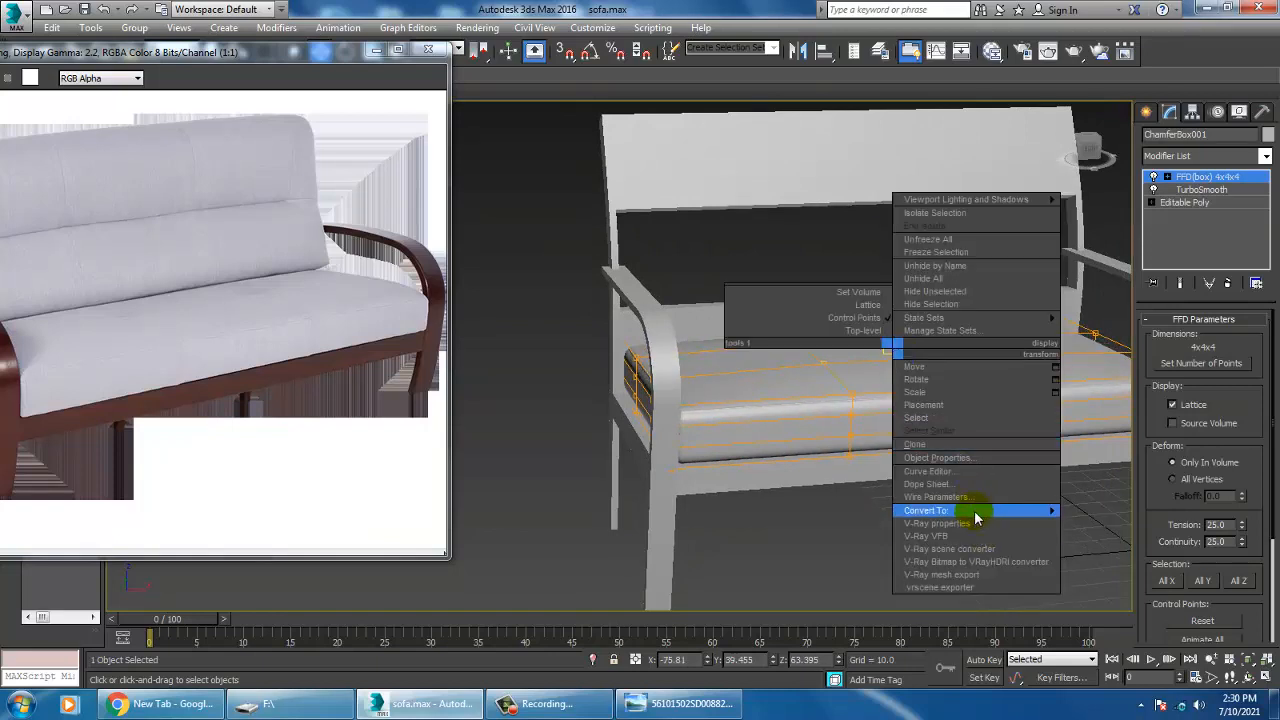
mouse_move(975, 511)
left_click(1130, 523)
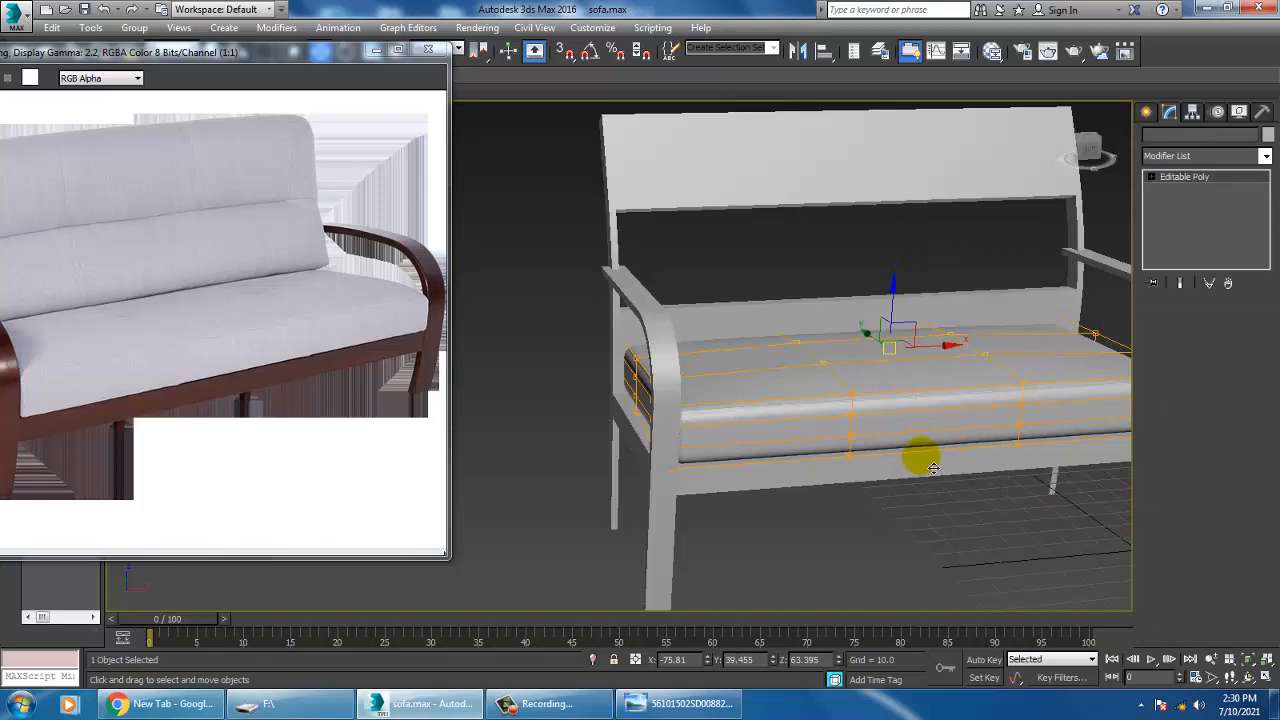
Reposition the reference image so the whole sofa photo shows beside the modelled sofa.
middle_click_drag(797, 438, 936, 416, "alt")
left_click_drag(187, 54, 337, 71)
scroll(846, 302, "down", 5)
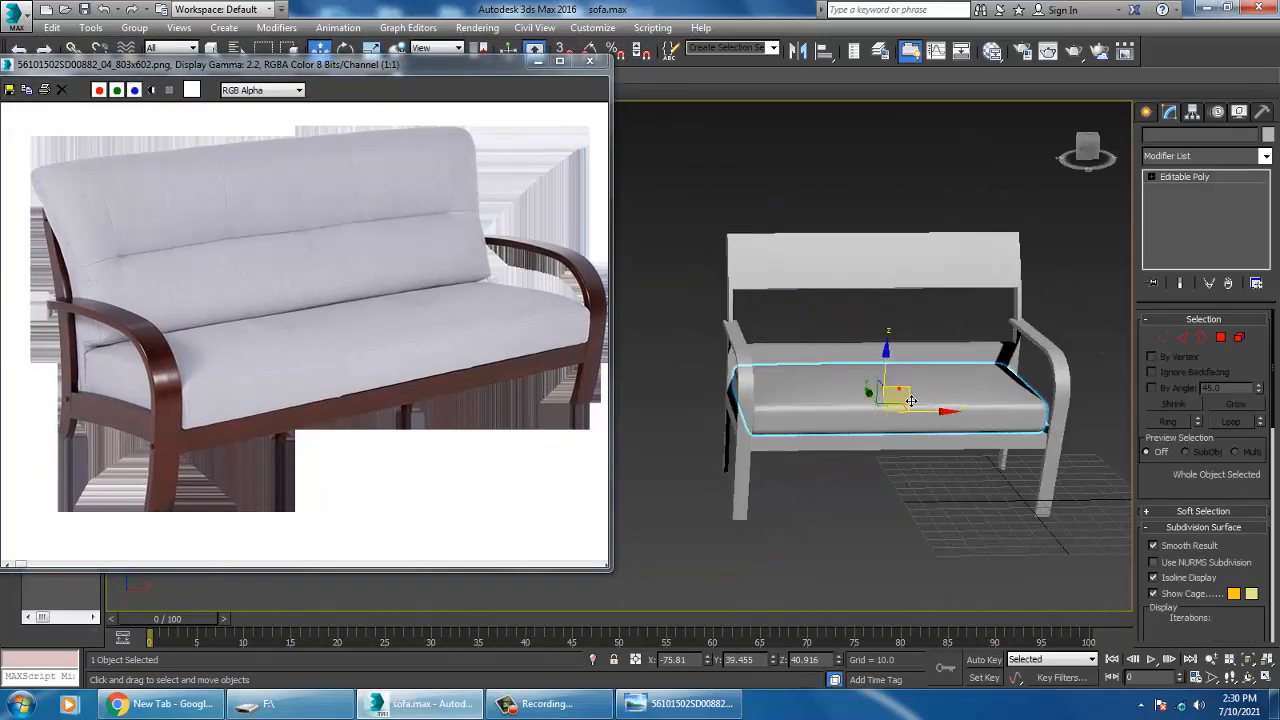
middle_click_drag(886, 371, 857, 395, "alt")
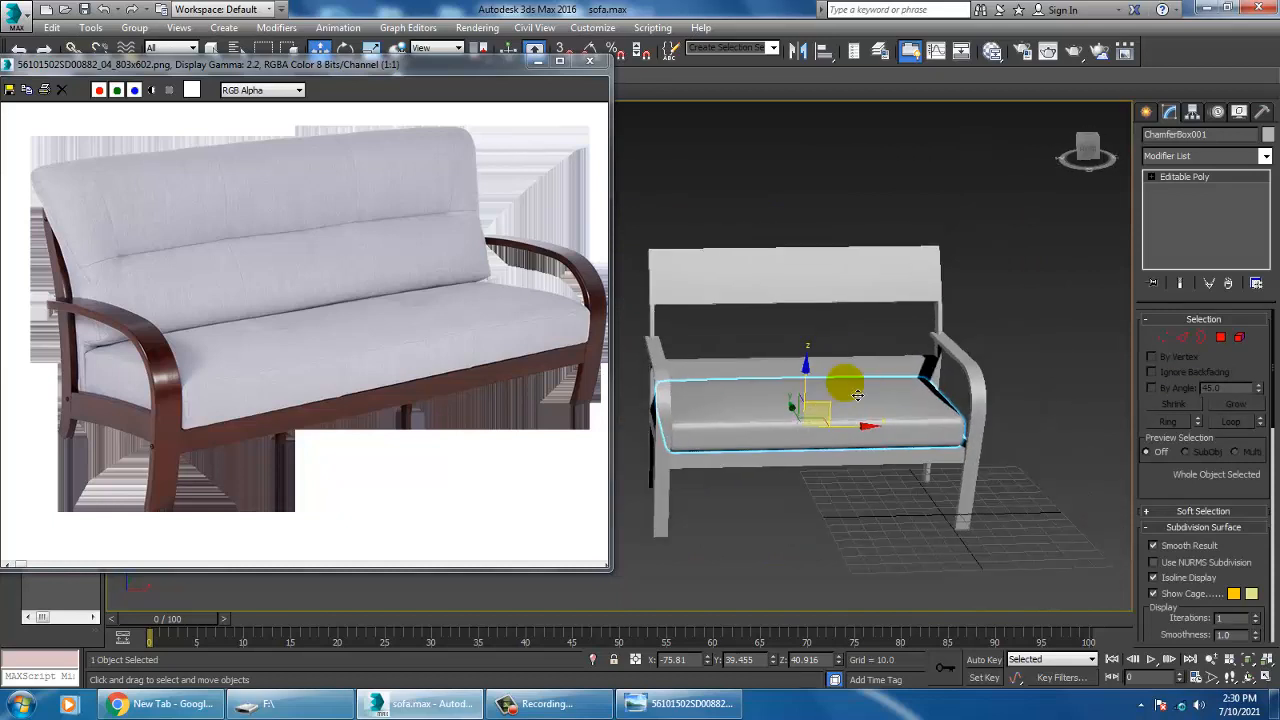
Draw a ChamferBox for the back cushion in the Front view, about 170.5 wide, 79.3 long and 24.4 high with a 5.8 fillet.
left_click(1143, 114)
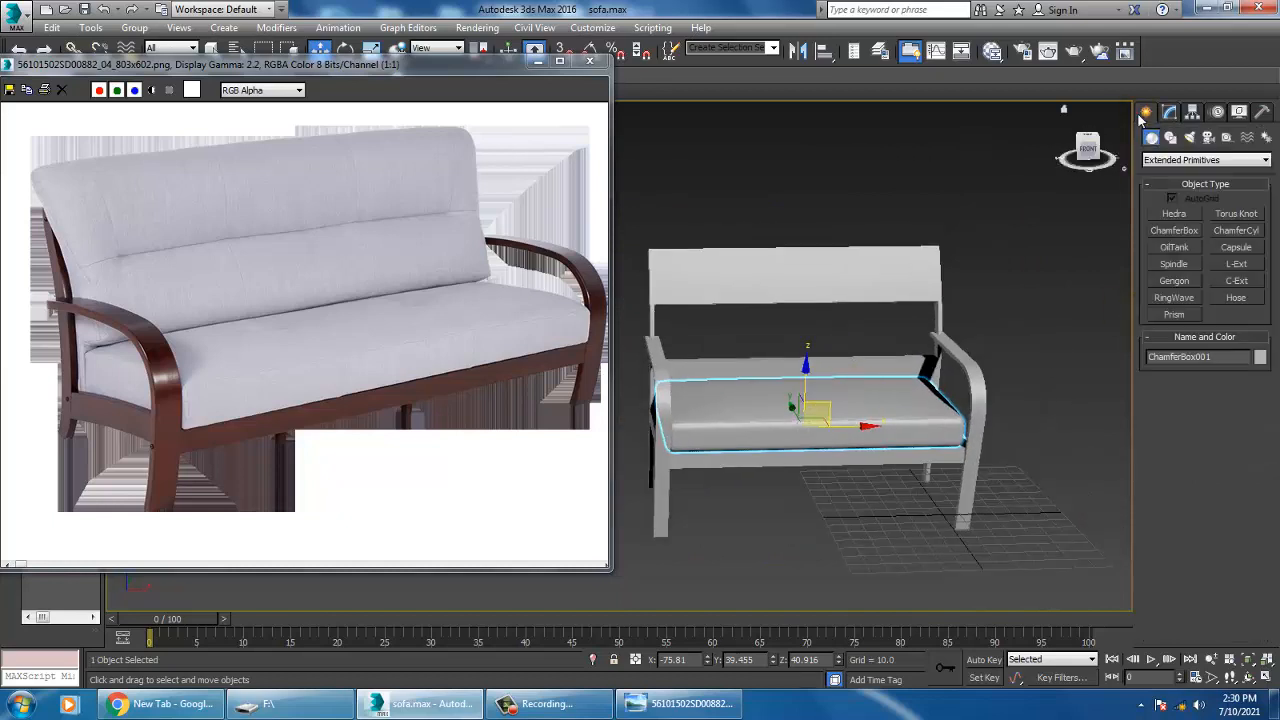
left_click(1180, 233)
key("alt+w")
right_click(968, 253)
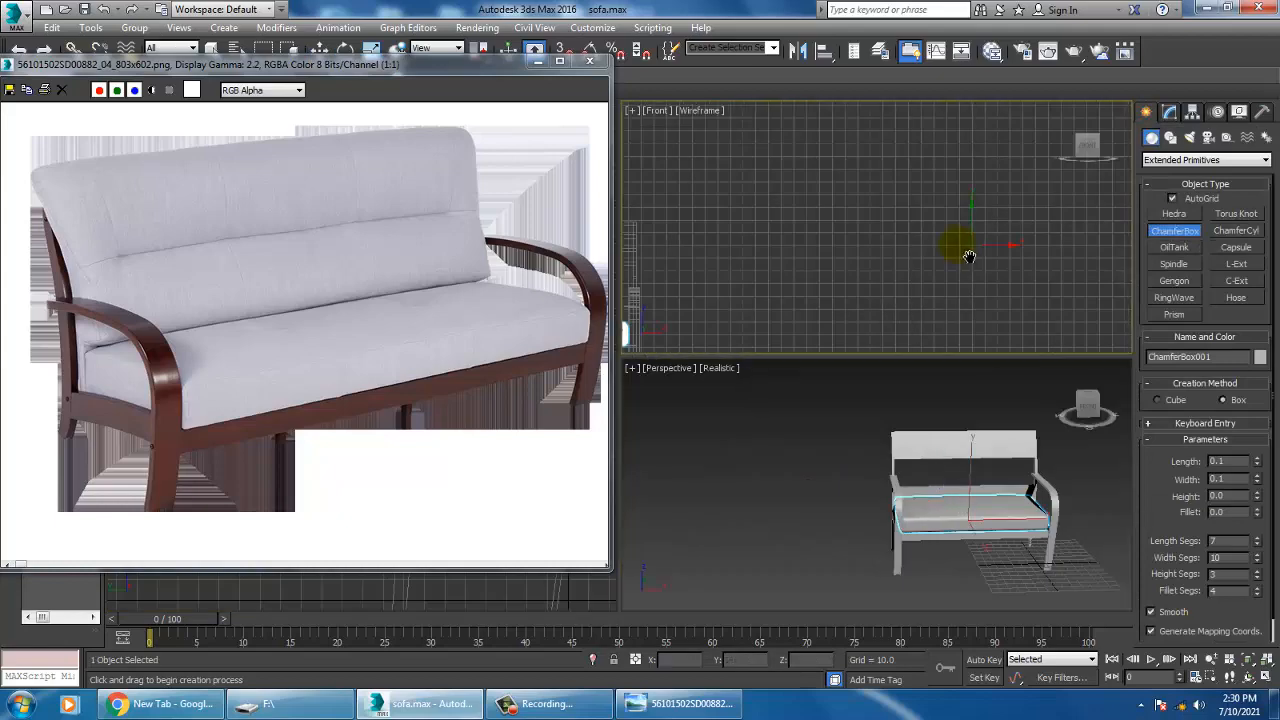
key("alt+w")
key("z")
scroll(843, 322, "down", 3)
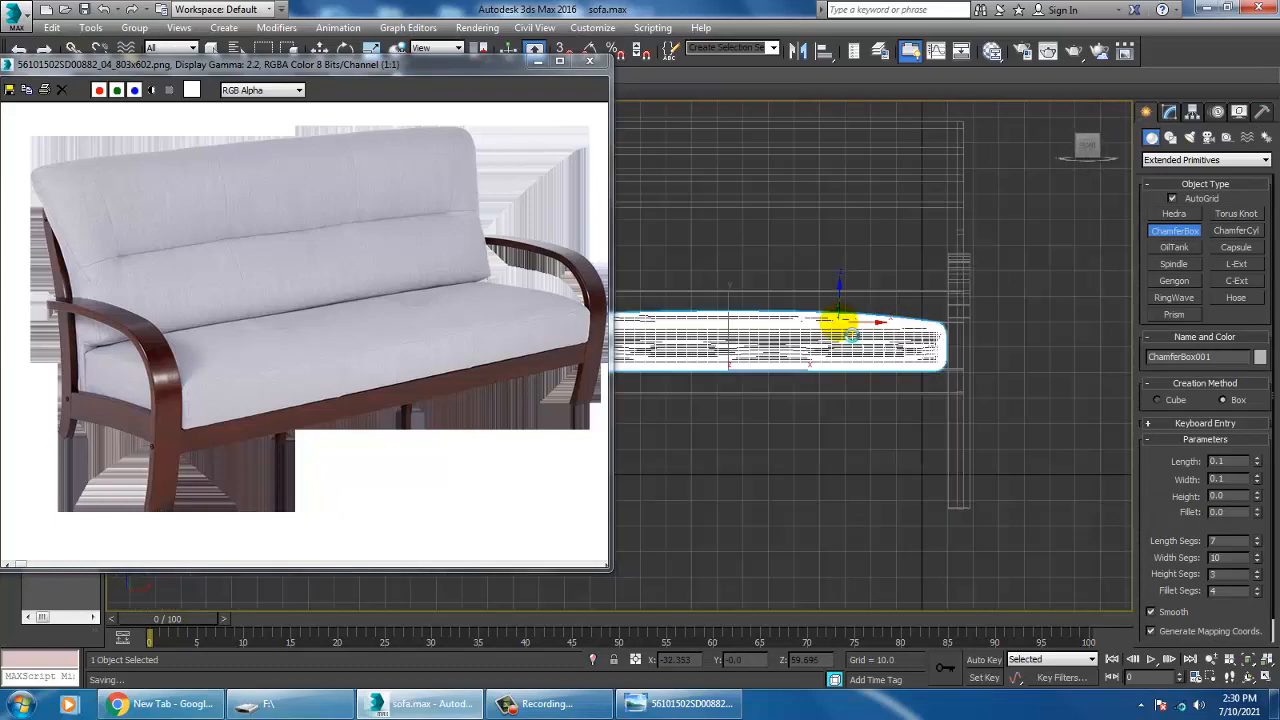
scroll(790, 325, "up", 2)
scroll(897, 366, "down", 4)
scroll(868, 375, "up", 1)
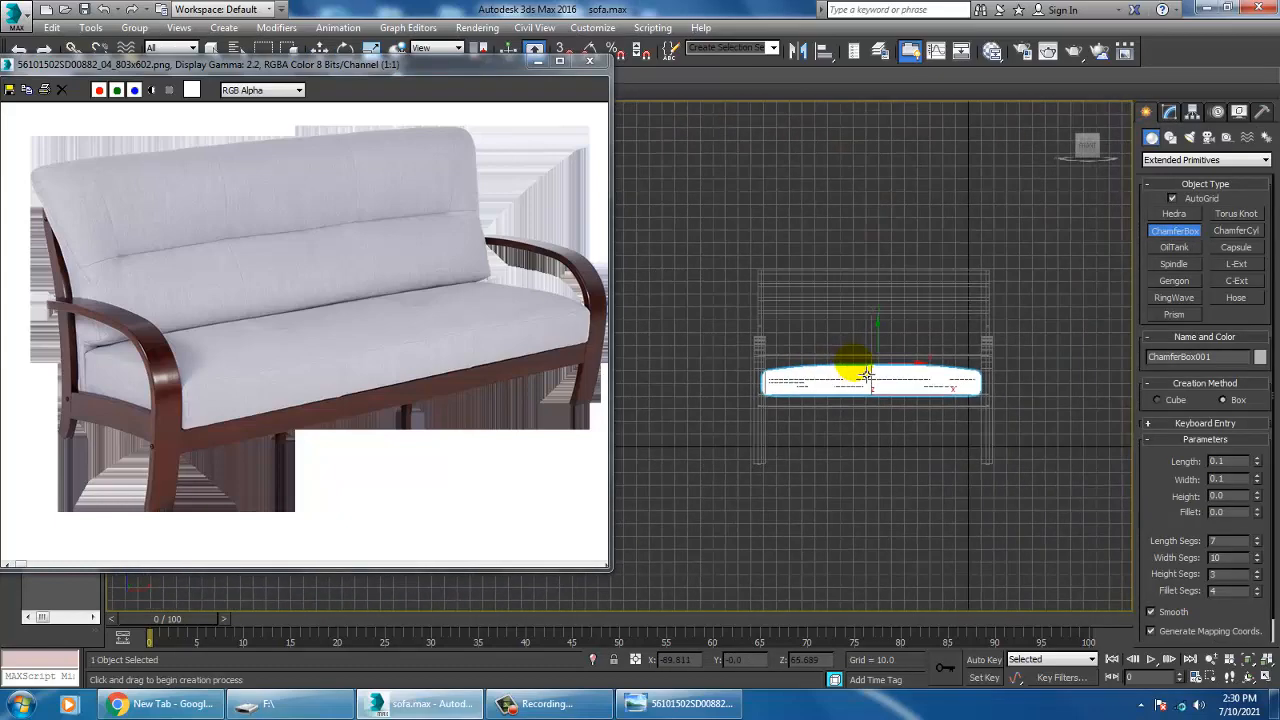
scroll(880, 350, "up", 3)
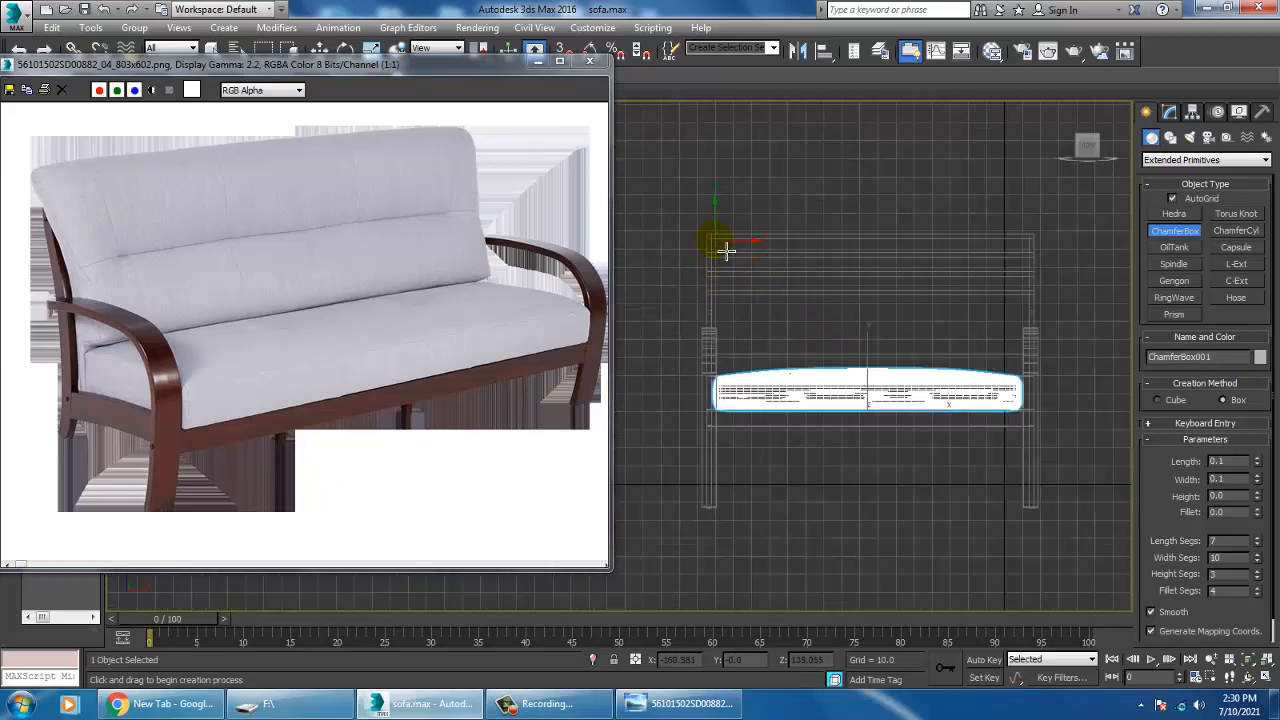
left_click_drag(727, 241, 1034, 384)
left_click(1026, 340)
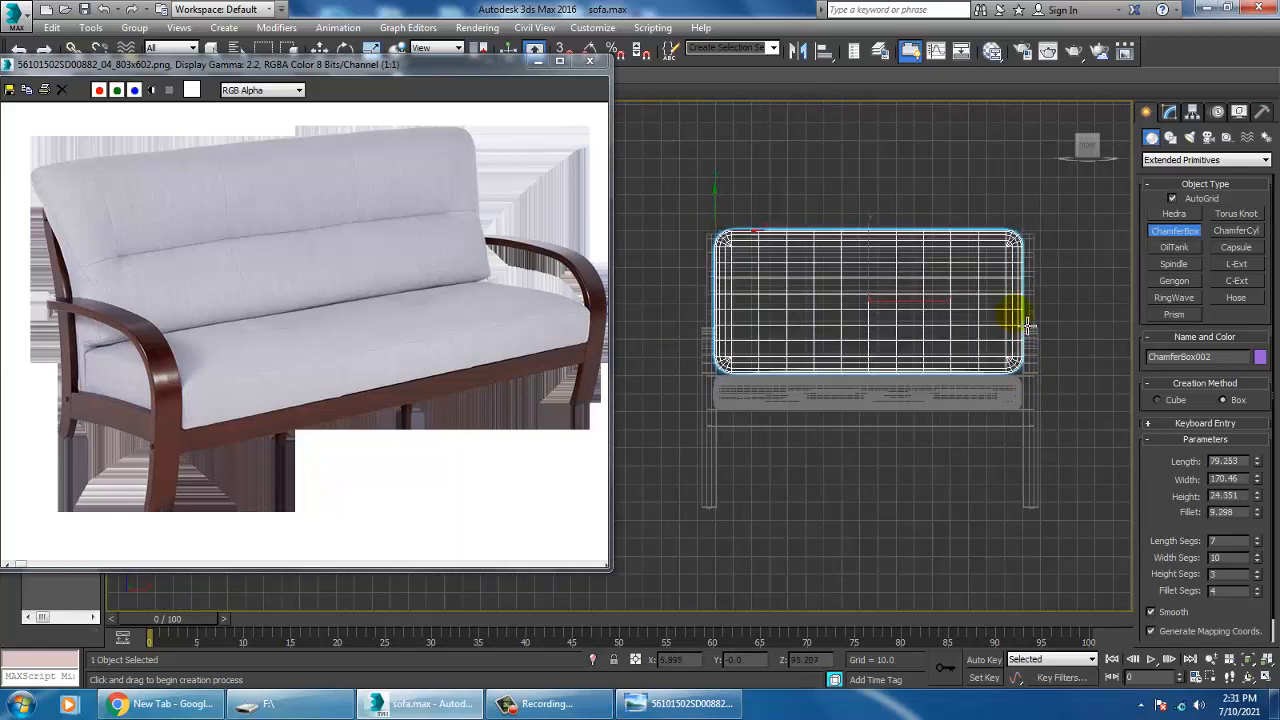
left_click(1029, 330)
key("w")
Show edged faces in the Perspective view and reduce the back cushion box's height to about 19.7.
key("alt+w")
left_click(972, 461)
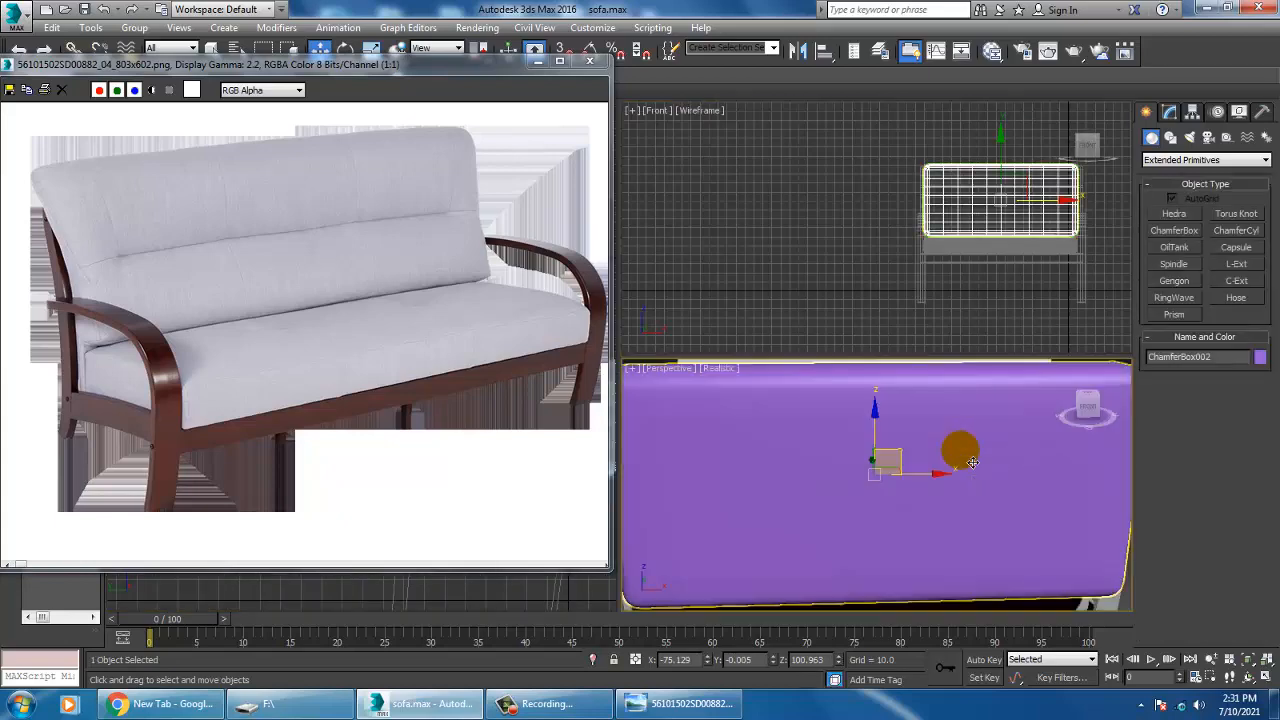
key("alt+w")
middle_click_drag(866, 436, 941, 392, "alt")
scroll(918, 431, "down", 5)
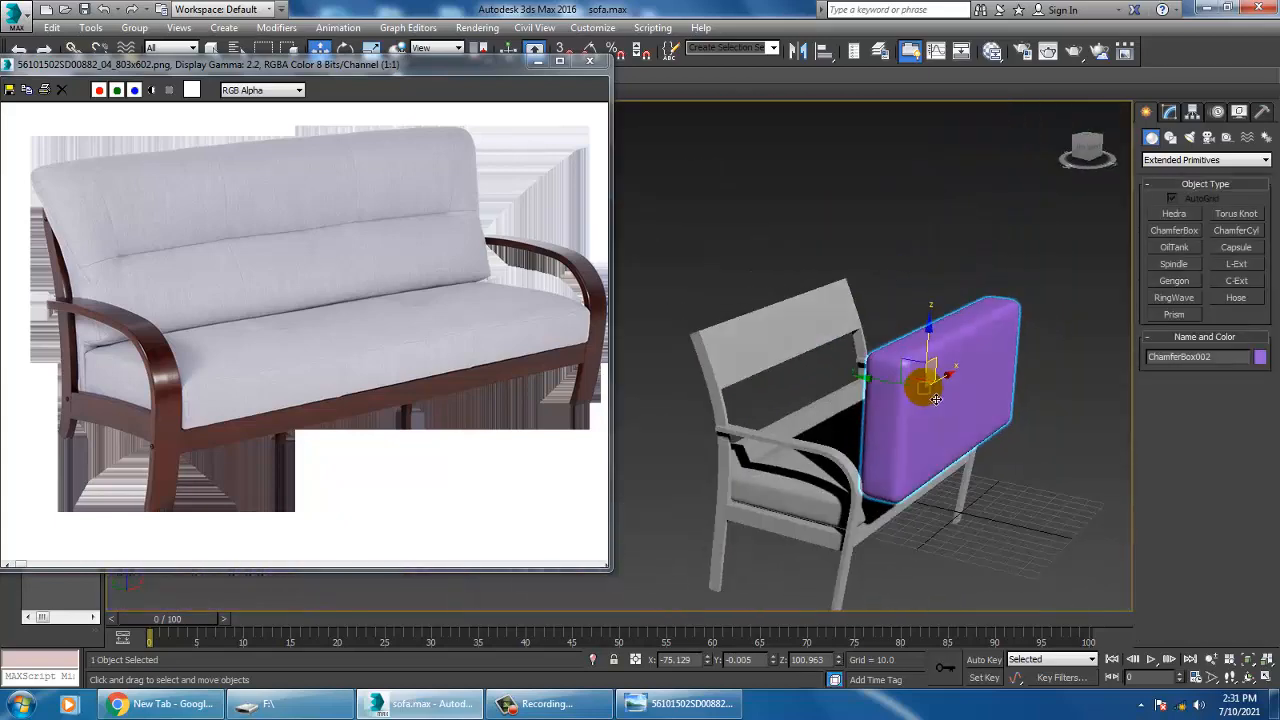
scroll(895, 392, "up", 2)
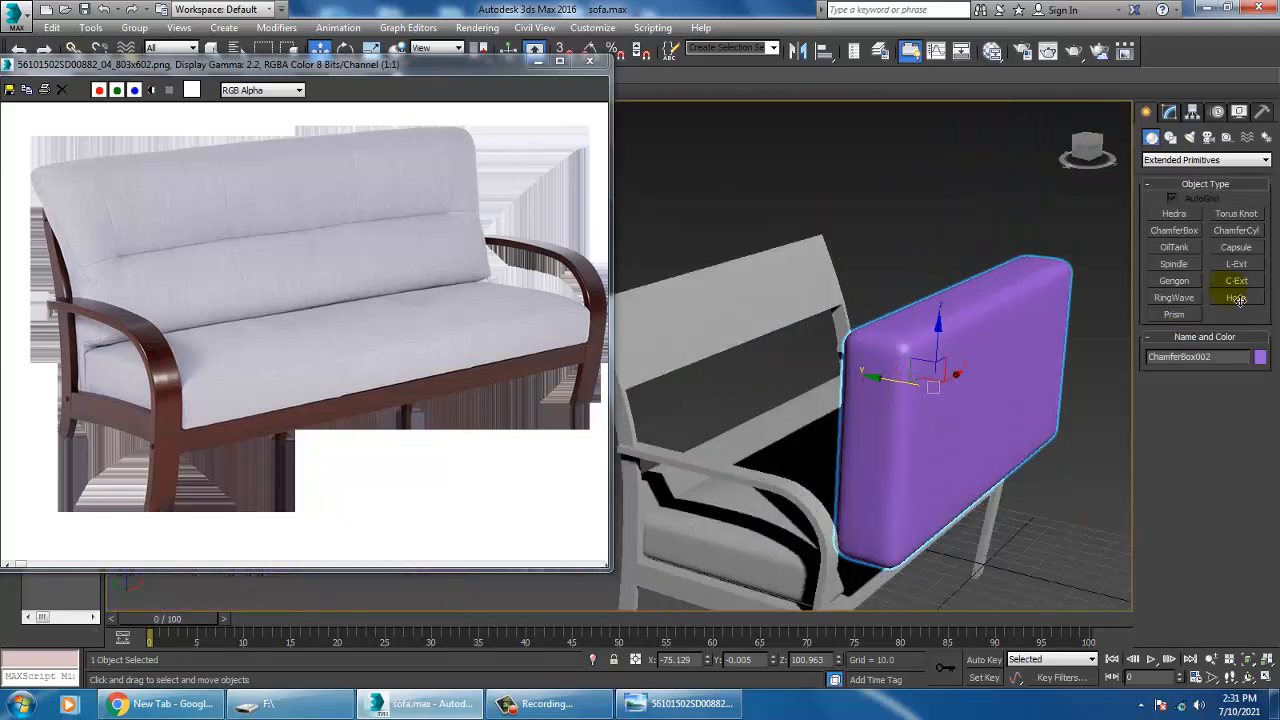
left_click(1168, 111)
key("F4")
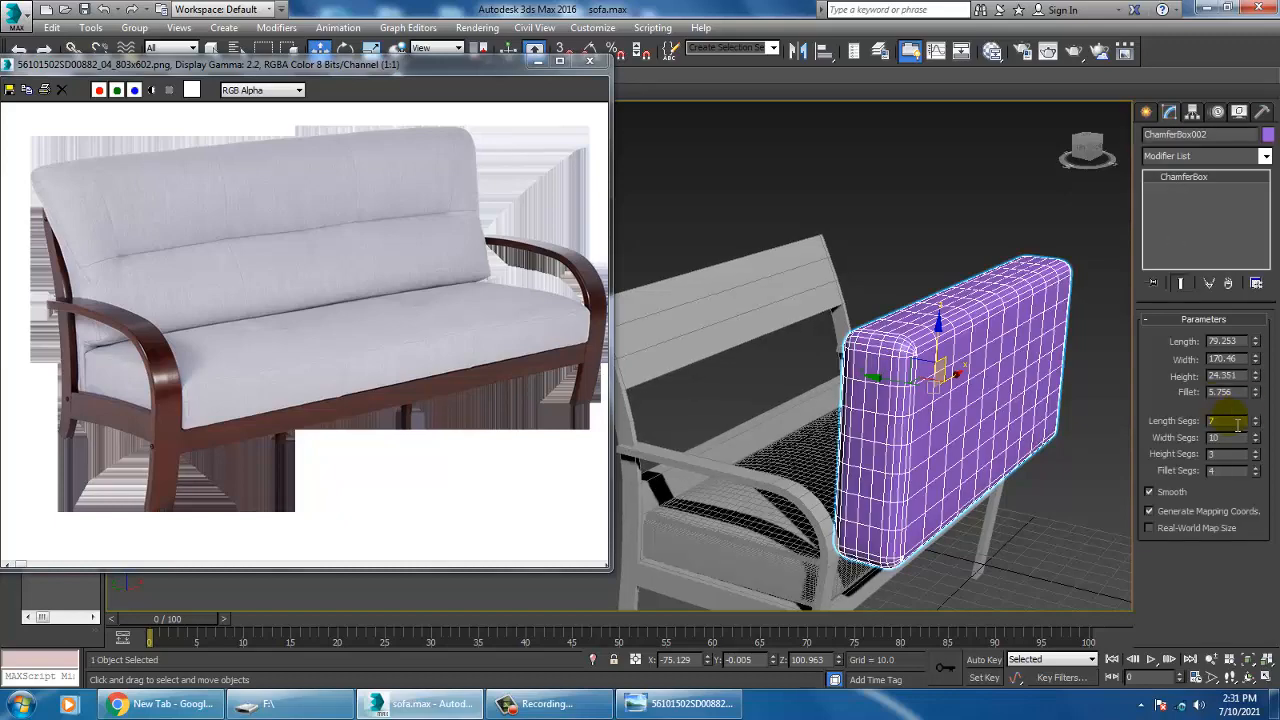
left_click_drag(1255, 376, 1277, 400)
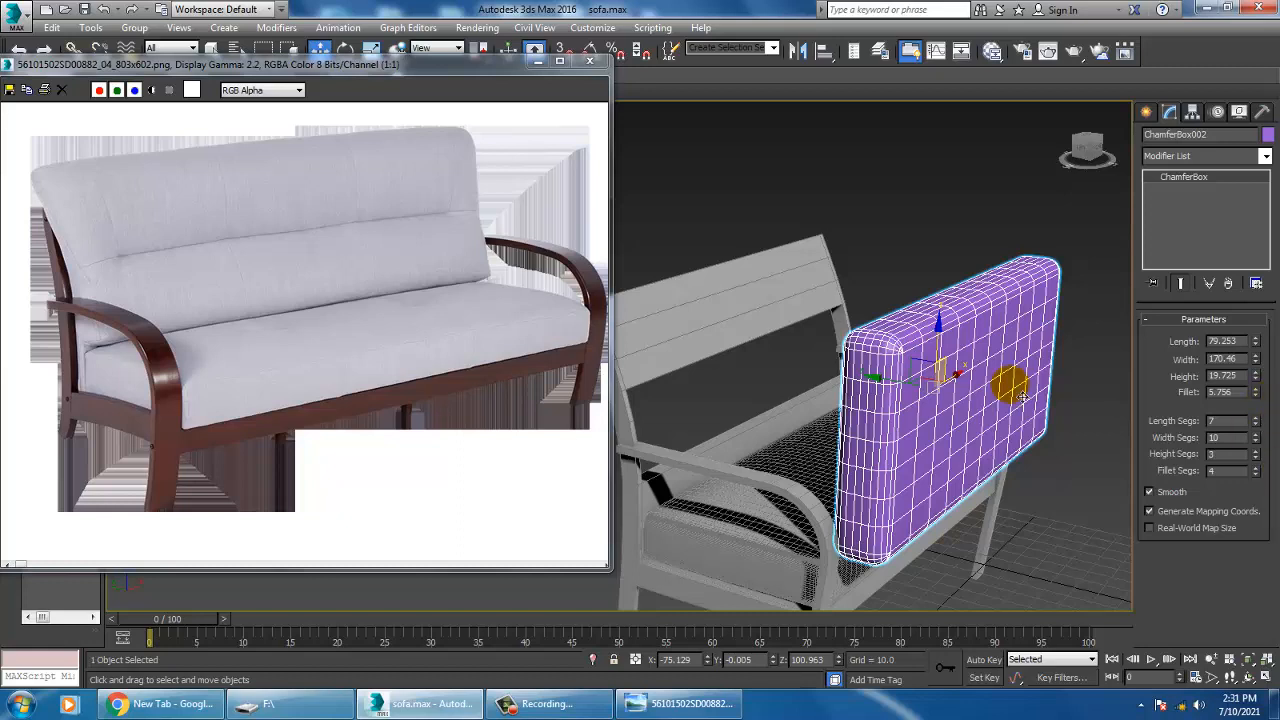
Add a TurboSmooth modifier to the back cushion box.
middle_click_drag(922, 372, 942, 392, "alt")
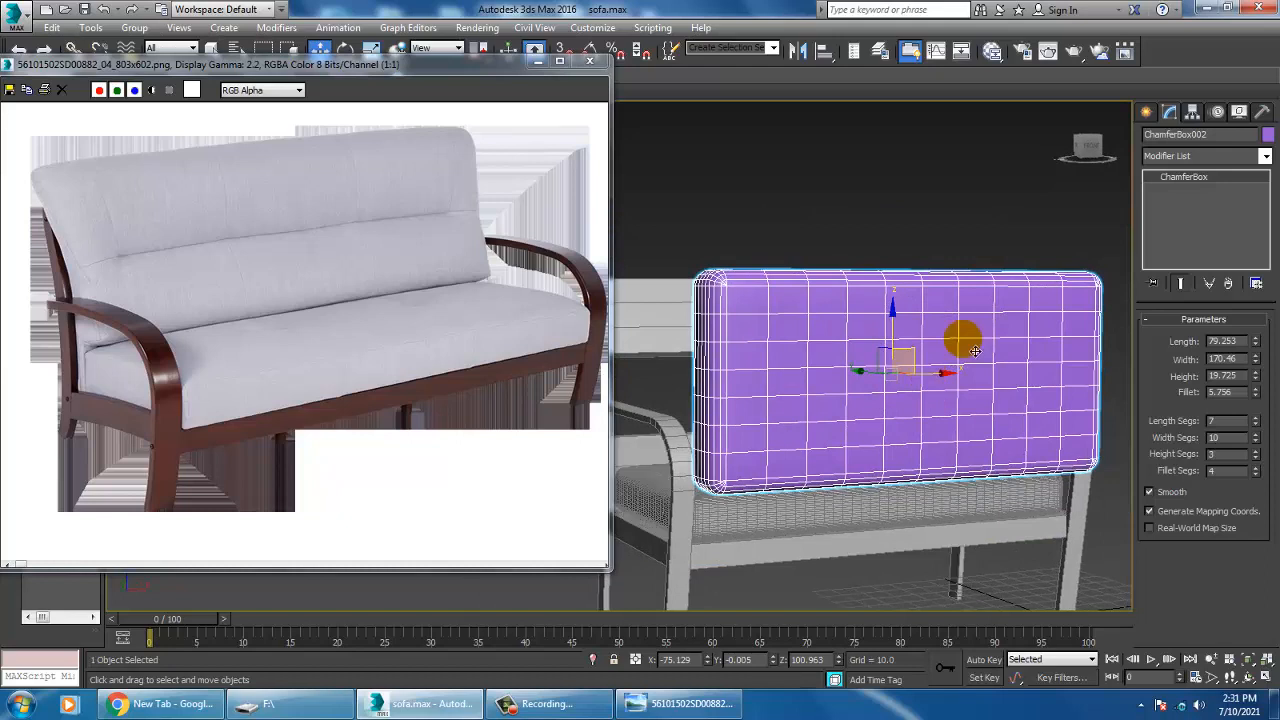
left_click(1180, 156)
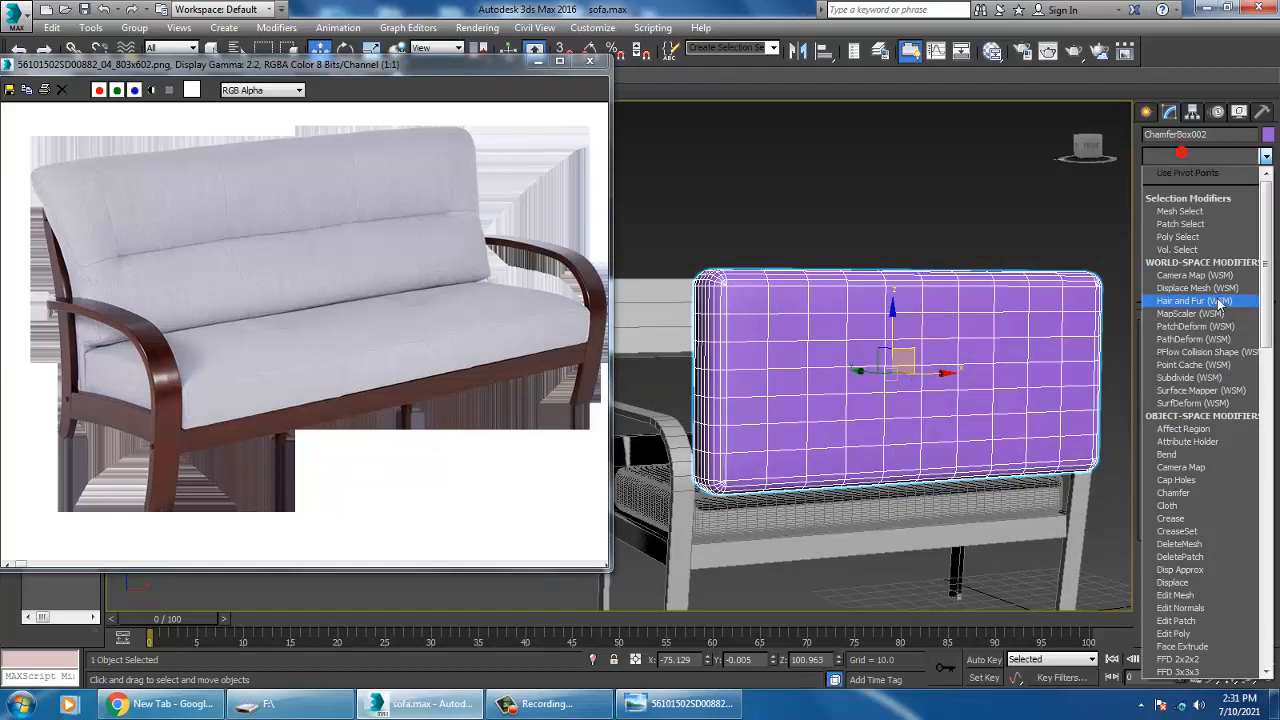
key("t")
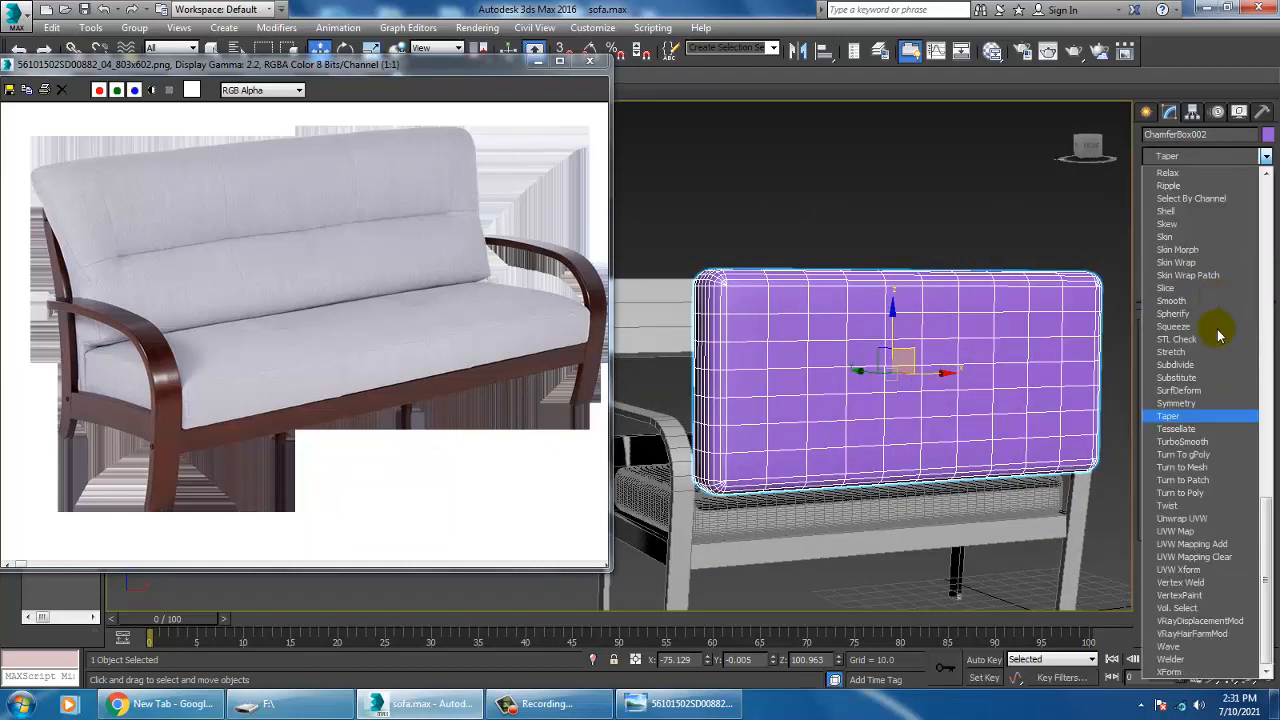
left_click(1204, 442)
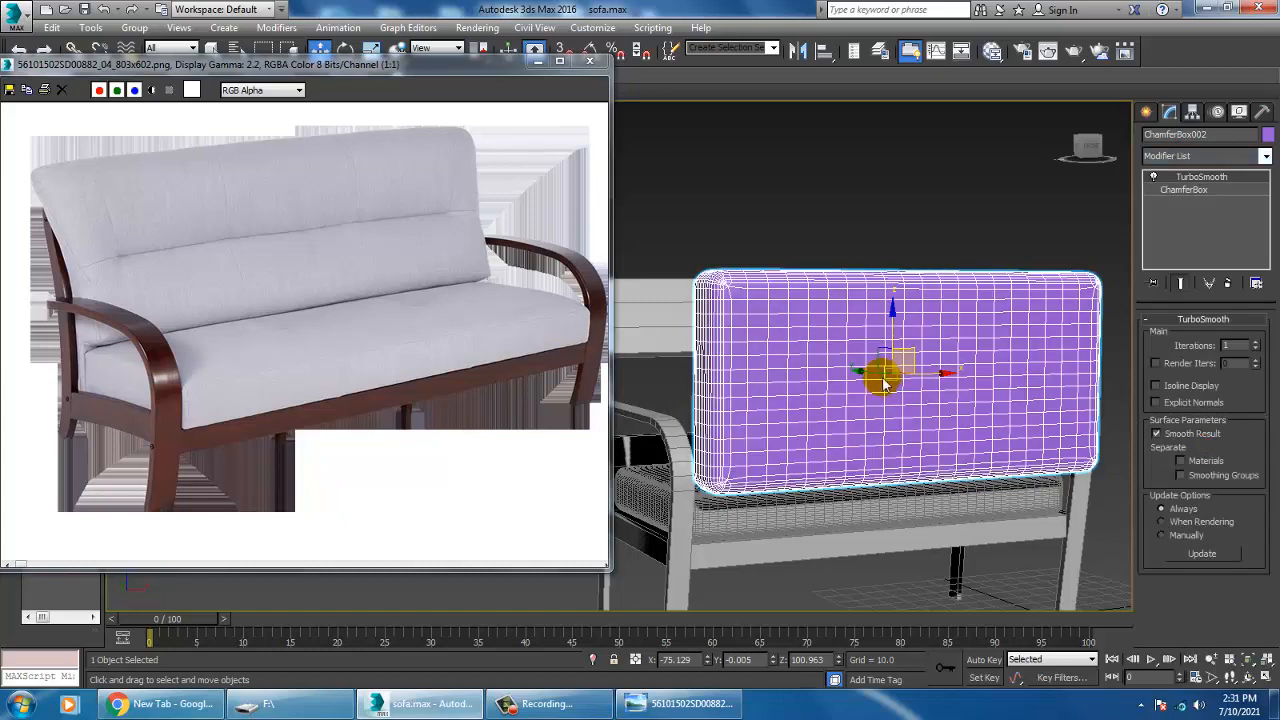
Scale the back cushion's thickness to about 86 percent and convert it to an Editable Poly.
middle_click_drag(888, 372, 910, 398, "alt")
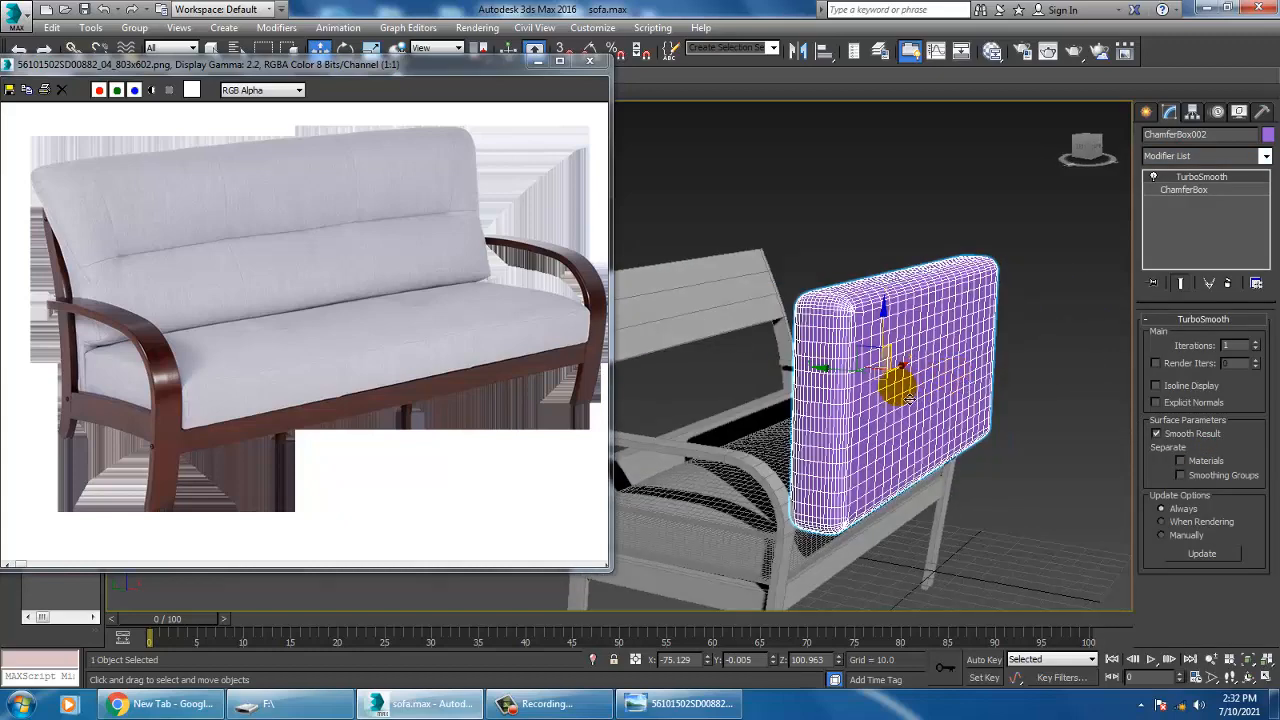
key("r")
left_click_drag(962, 394, 954, 395)
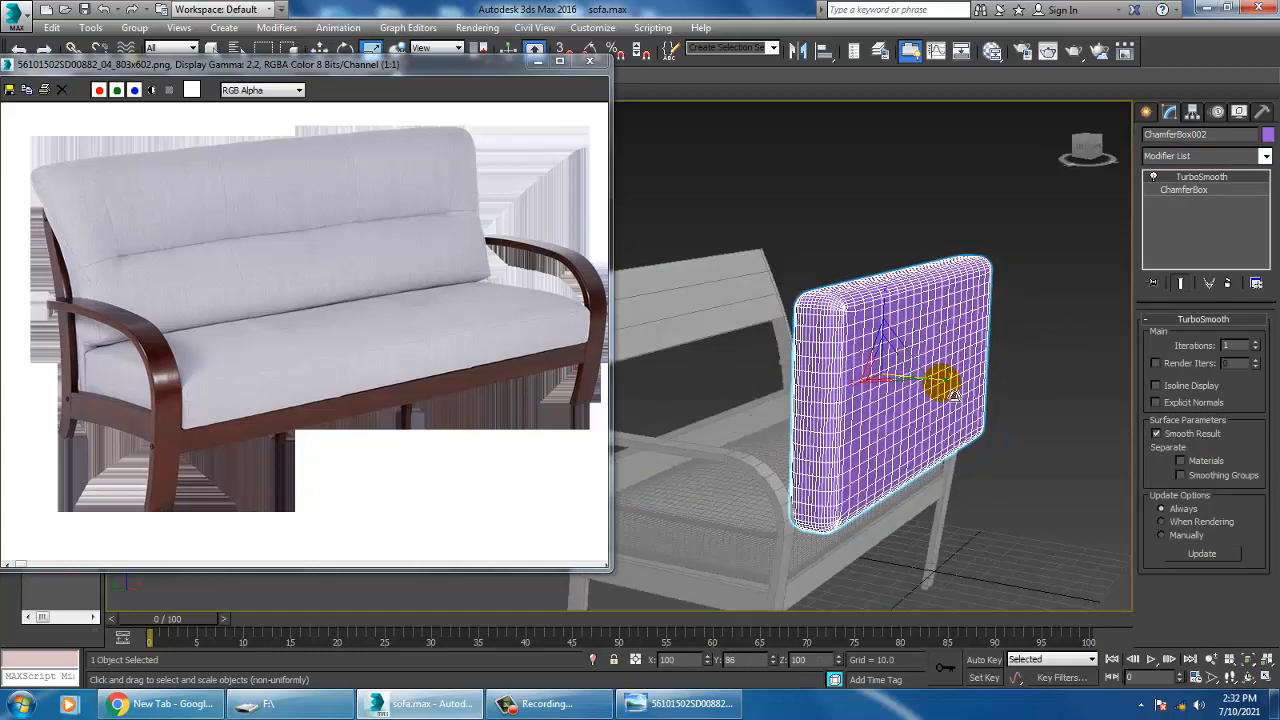
right_click(895, 318)
mouse_move(996, 482)
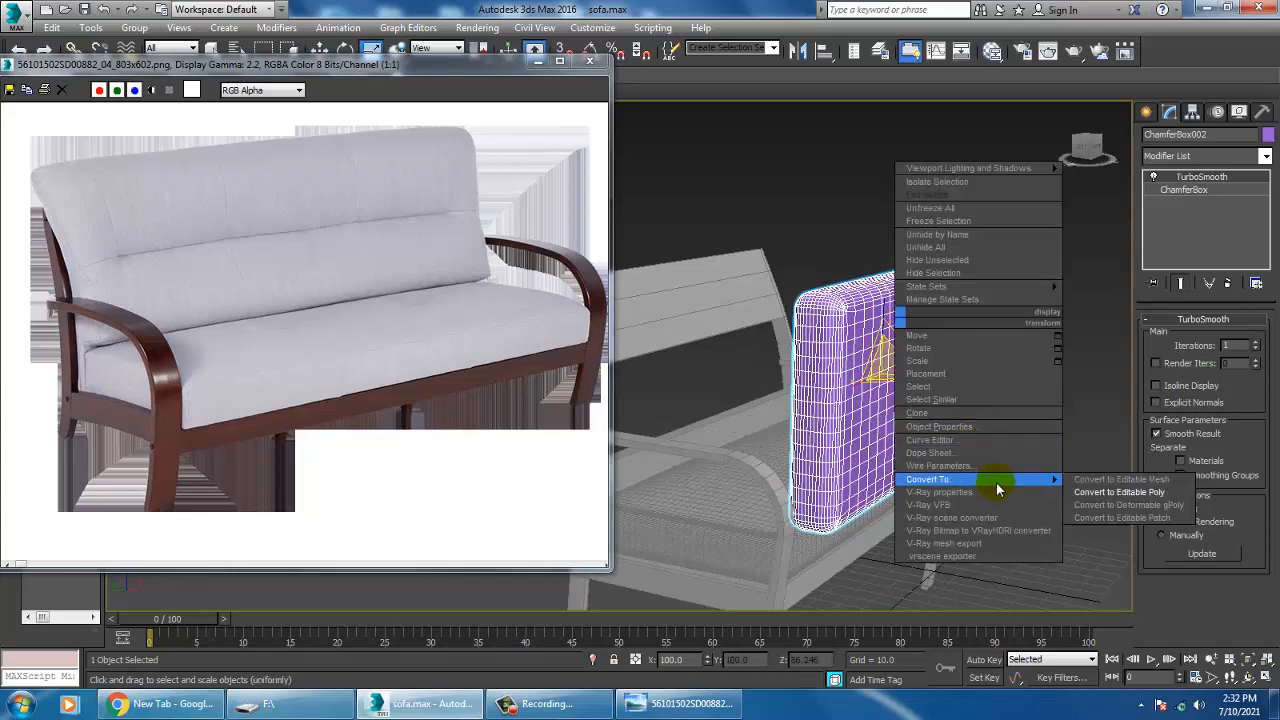
left_click(1155, 491)
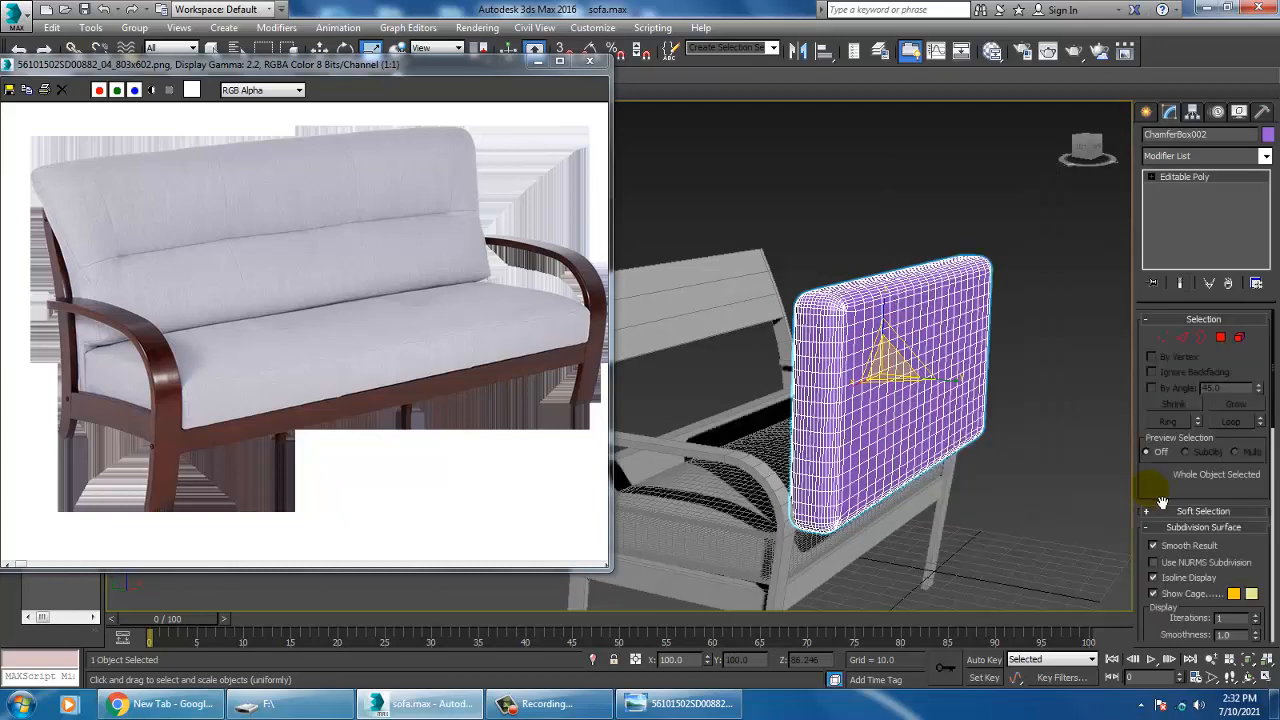
Add an FFD(box) modifier with a 4x4x4 lattice to the back cushion.
left_click(1207, 156)
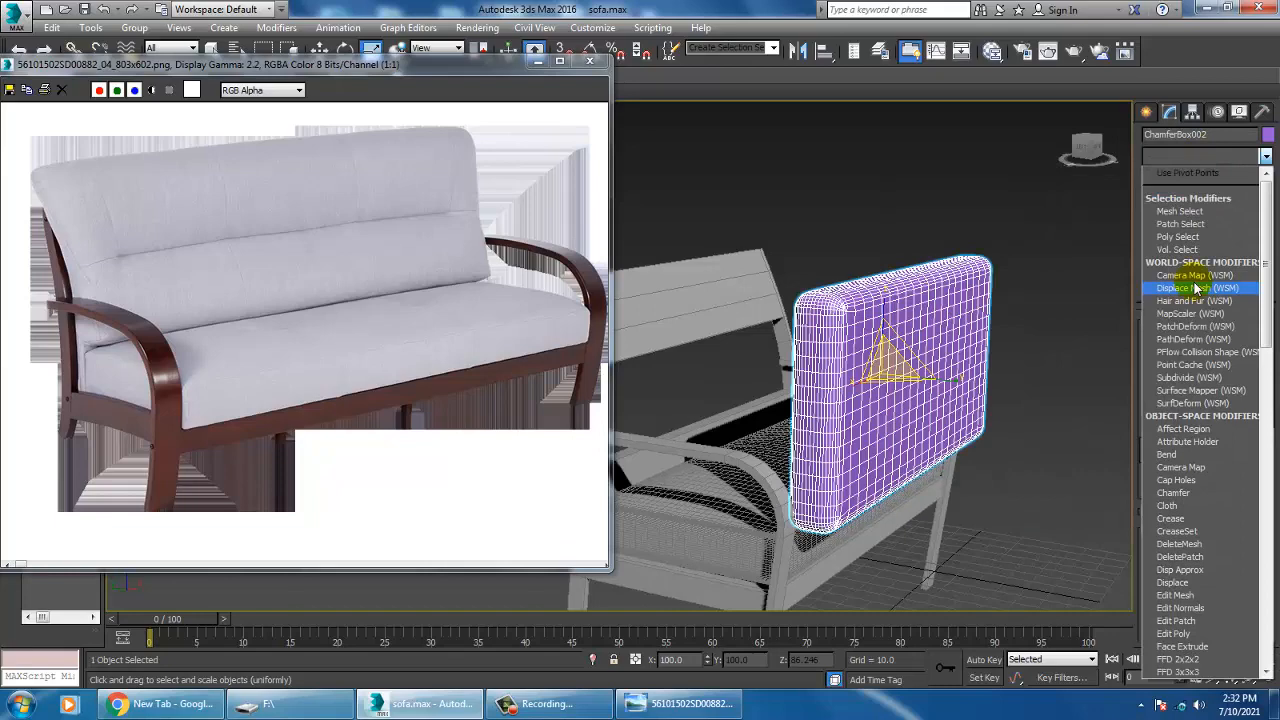
scroll(1196, 288, "down", 12)
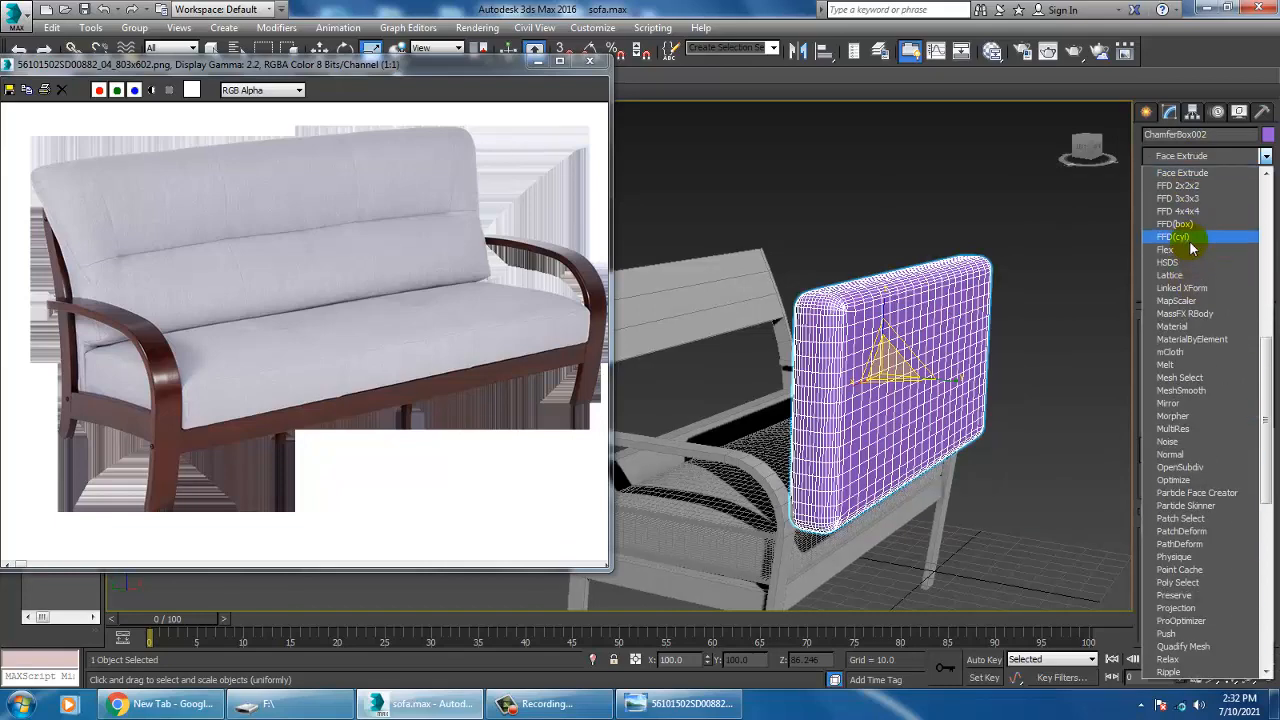
left_click(1190, 228)
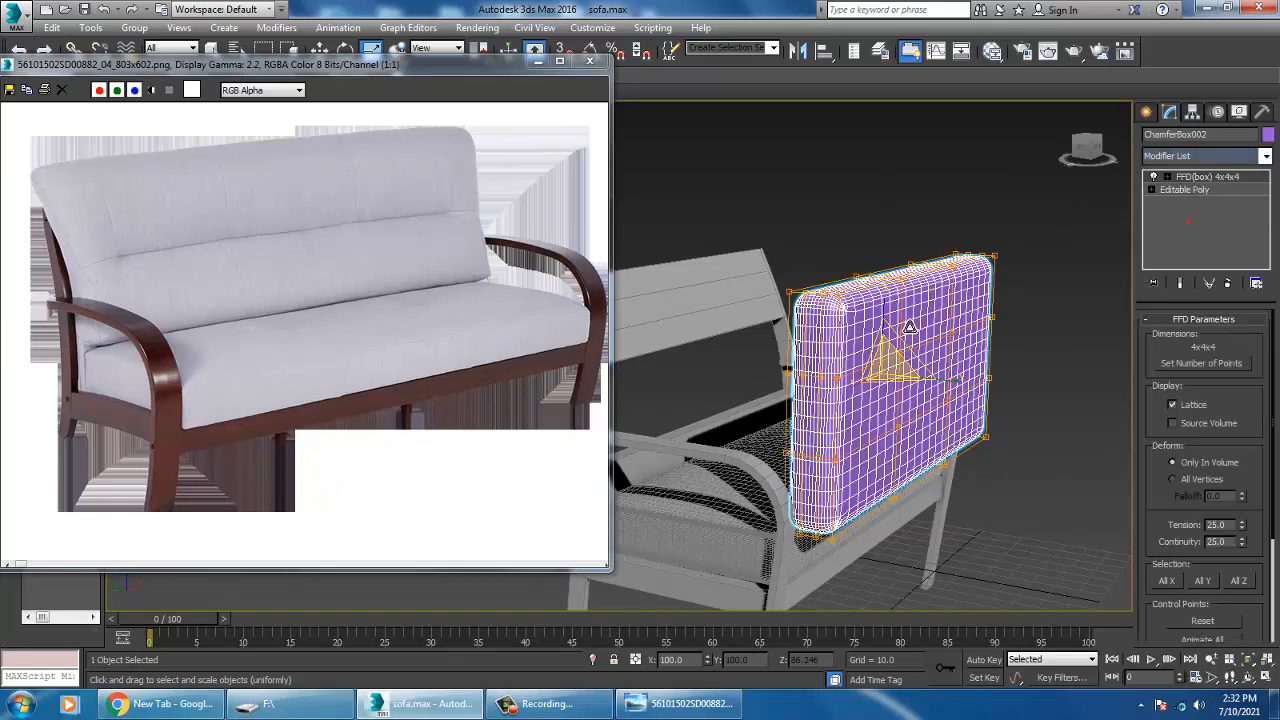
Select the lattice's top row of control points and scale them inward along Y to thin the back cushion's upper edge.
middle_click_drag(925, 340, 912, 310, "alt")
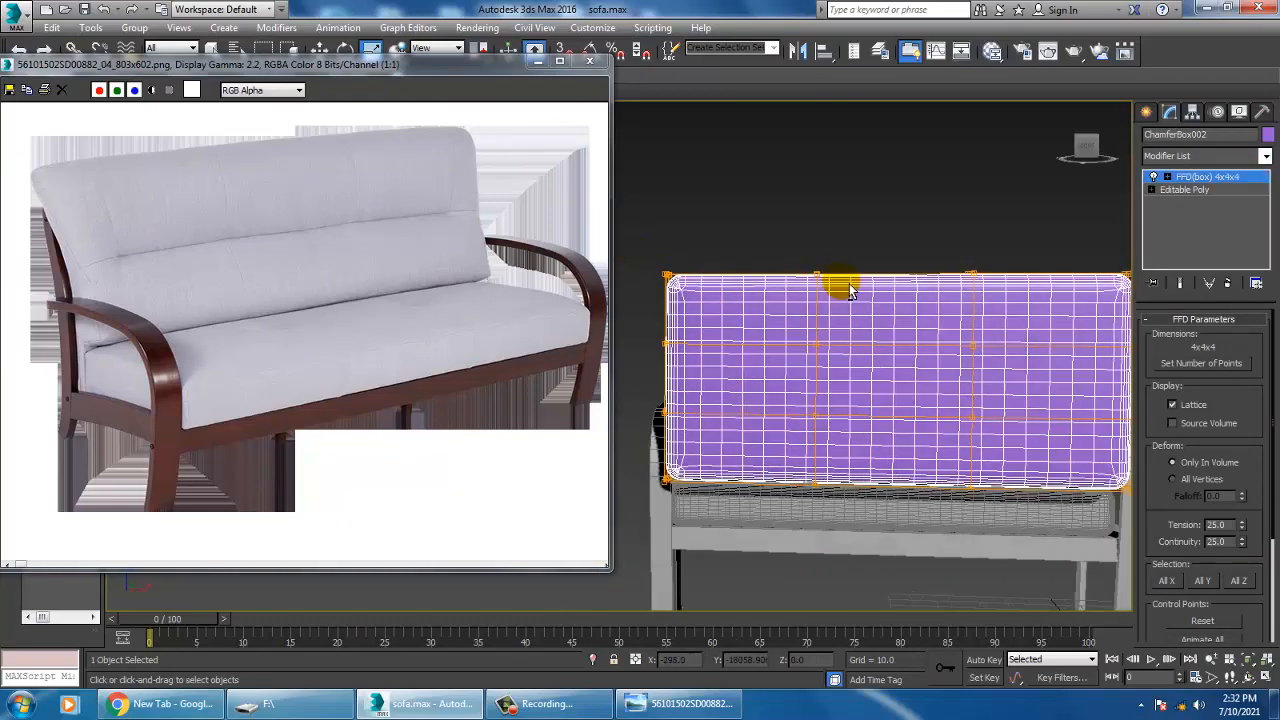
key("alt+w")
left_click(943, 200)
key("alt+w")
middle_click_drag(885, 275, 871, 309)
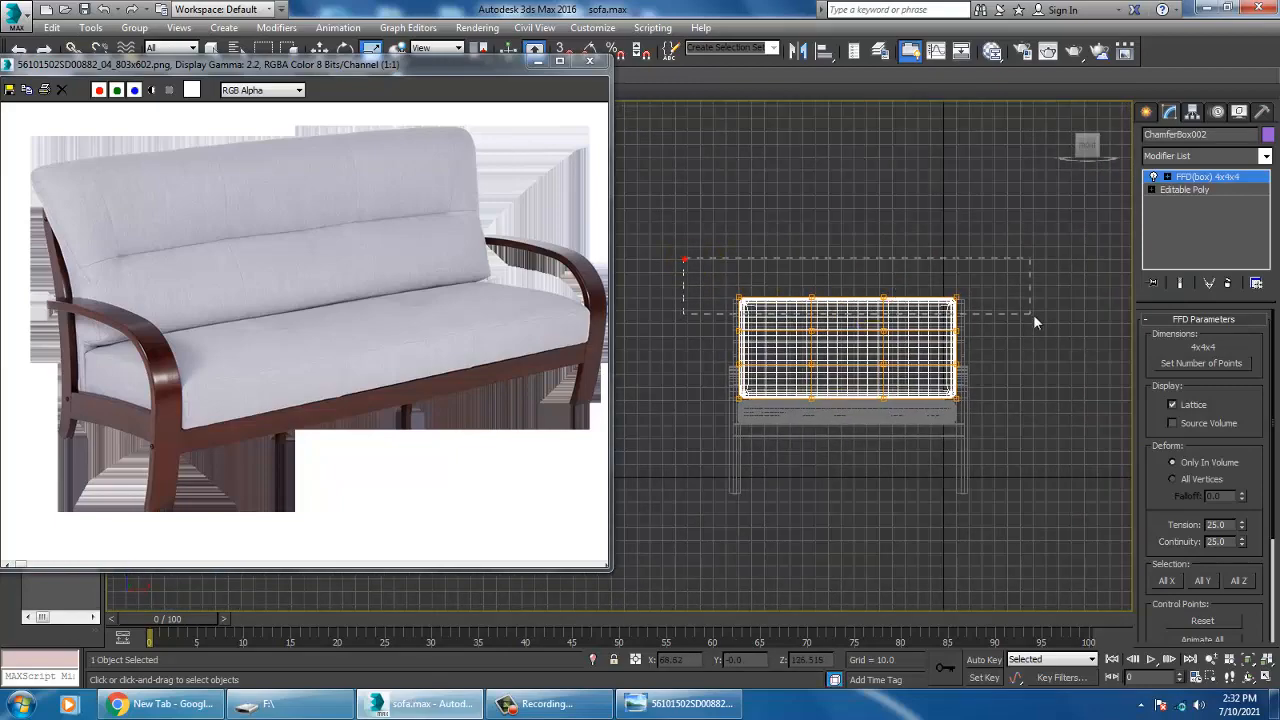
left_click_drag(1033, 315, 1027, 315)
key("alt+w")
mouse_move(966, 488)
middle_mouse_down()
mouse_move(980, 500)
mouse_move(964, 494)
middle_mouse_up()
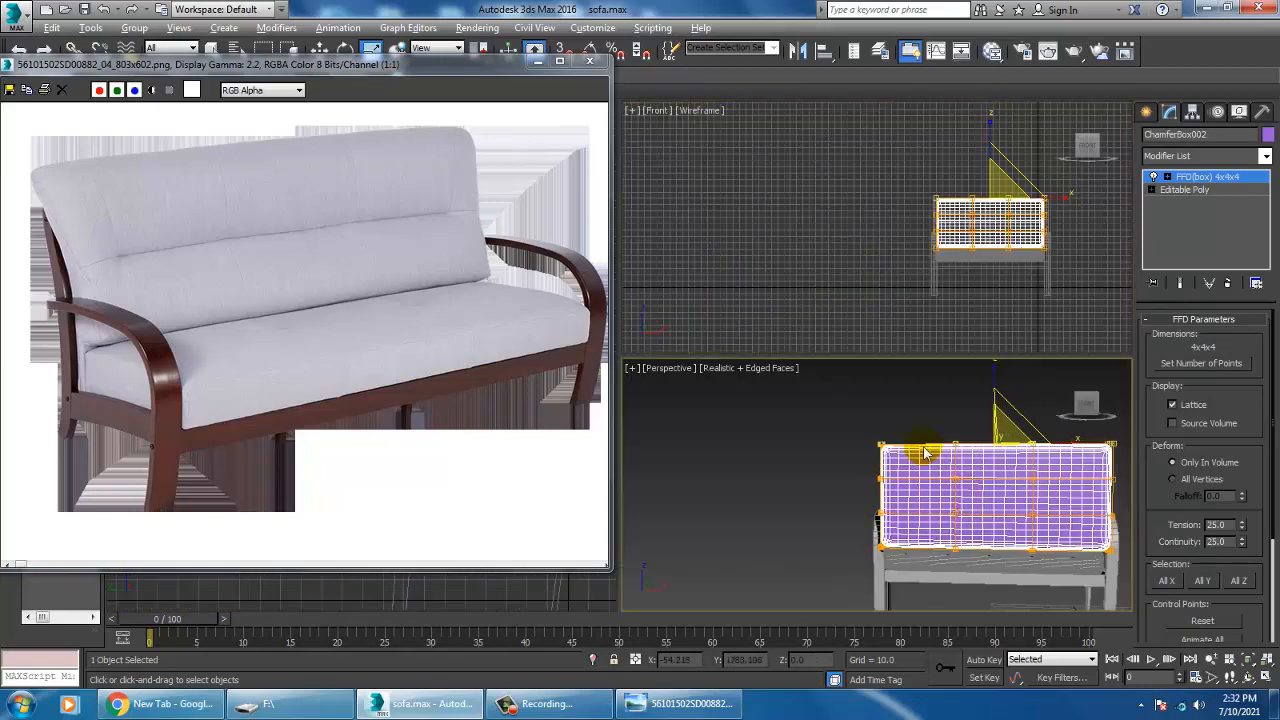
key("alt+w")
middle_click_drag(926, 450, 906, 372, "alt")
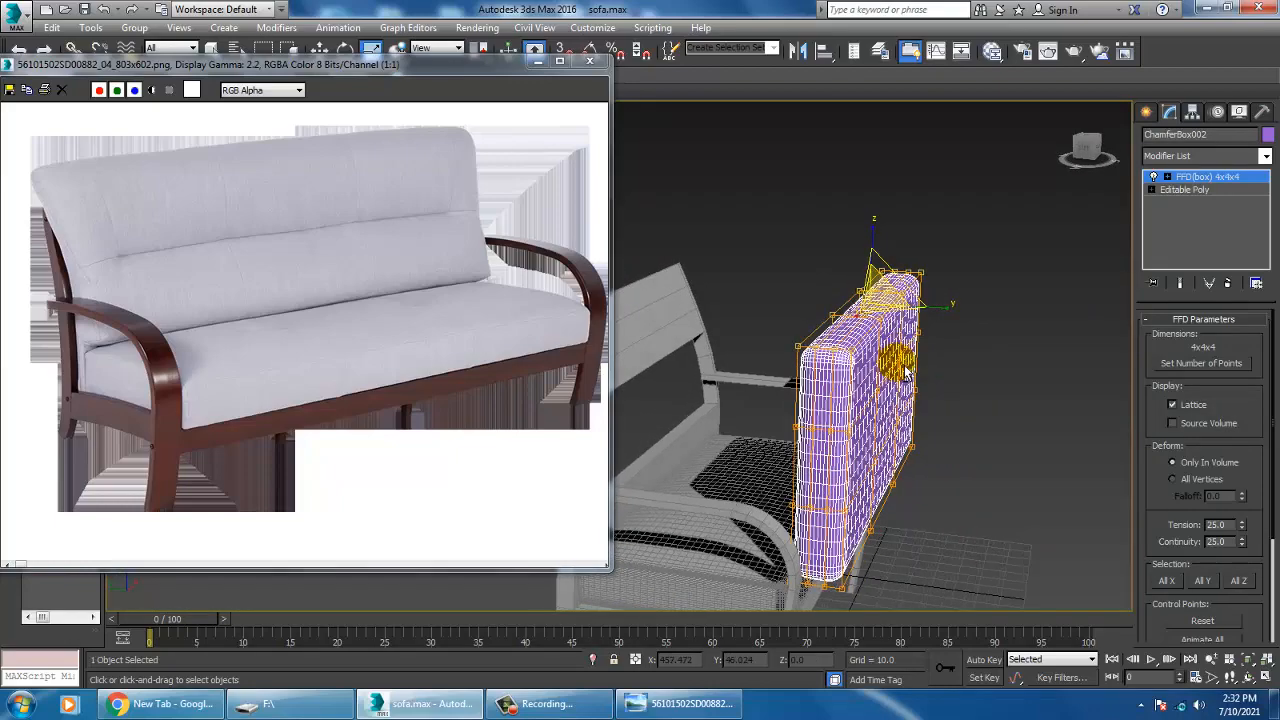
scroll(906, 372, "up", 2)
left_click_drag(940, 301, 912, 296)
Select the lattice's bottom row of control points and scale them inward along Y to thin the back cushion's lower edge.
middle_click_drag(1047, 378, 1003, 311, "alt")
scroll(1005, 360, "down", 2)
middle_click_drag(1006, 363, 981, 344, "alt")
middle_click_drag(991, 467, 800, 432, "alt")
key("F3")
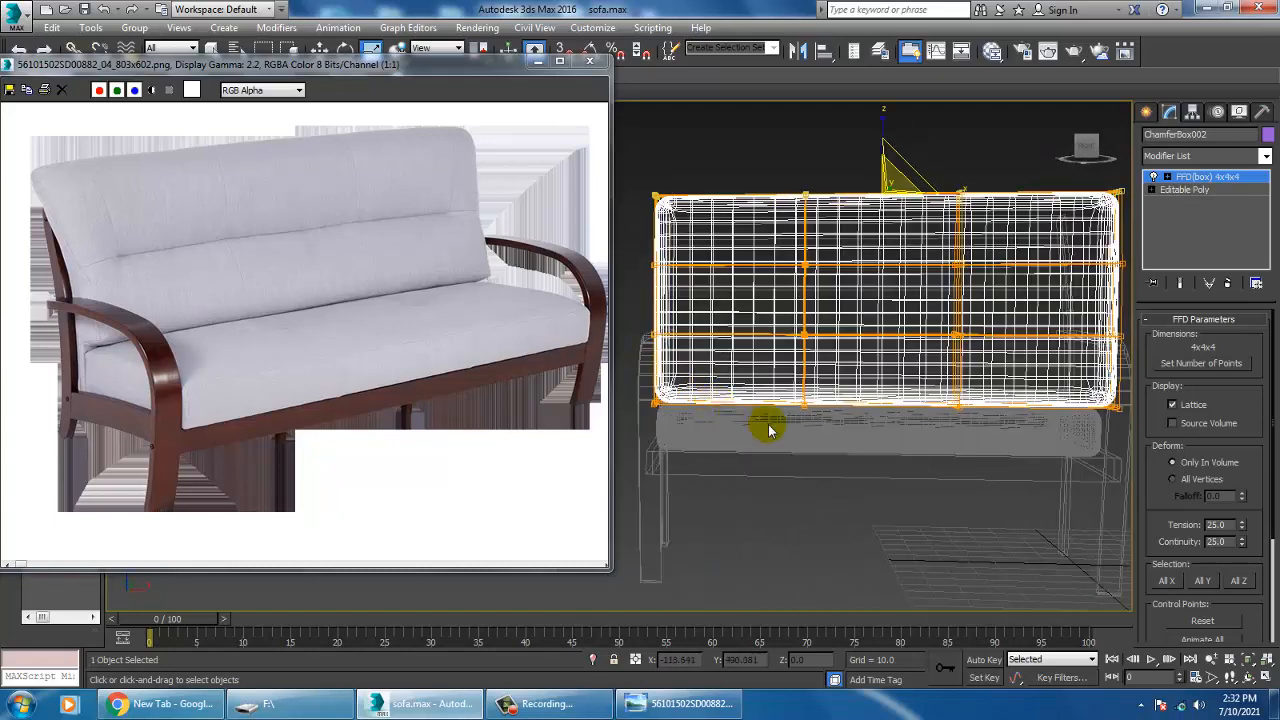
scroll(766, 423, "down", 2)
middle_click_drag(795, 403, 787, 396, "alt")
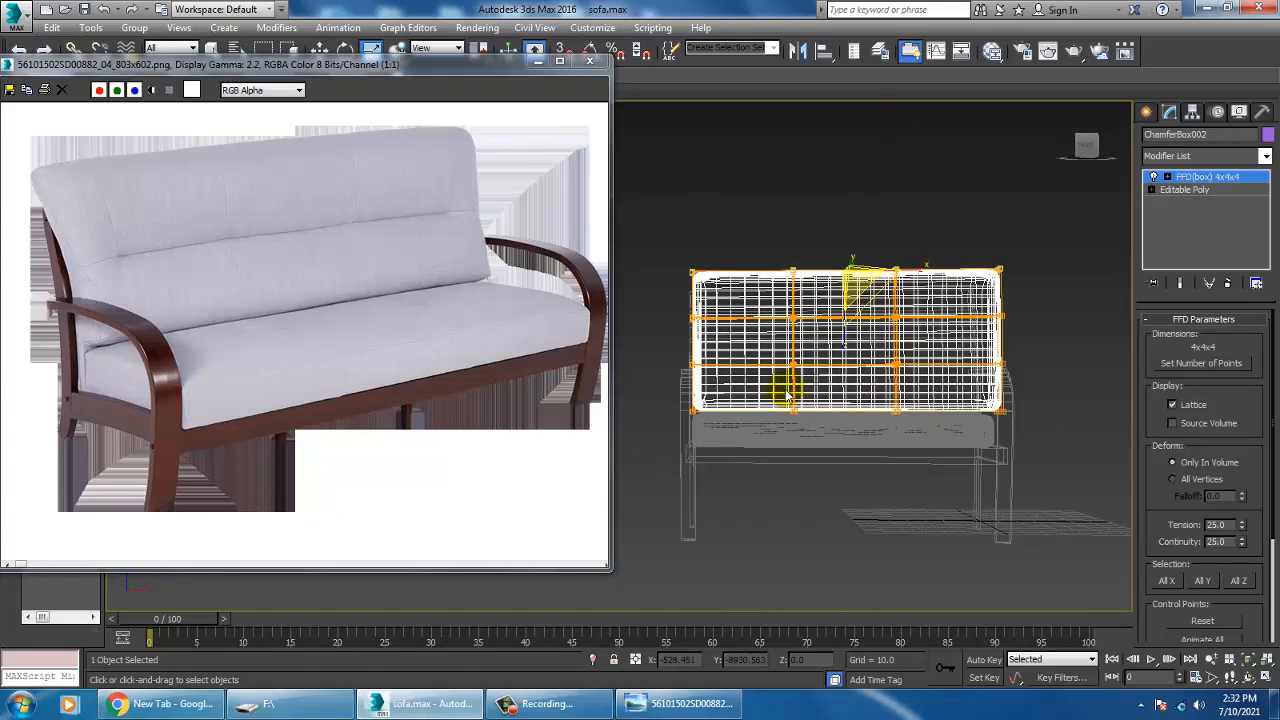
mouse_move(894, 434)
middle_mouse_down("alt")
mouse_move(920, 426)
mouse_move(931, 440)
mouse_move(907, 444)
mouse_move(956, 425)
middle_mouse_up("alt")
key("F3")
scroll(908, 429, "up", 3)
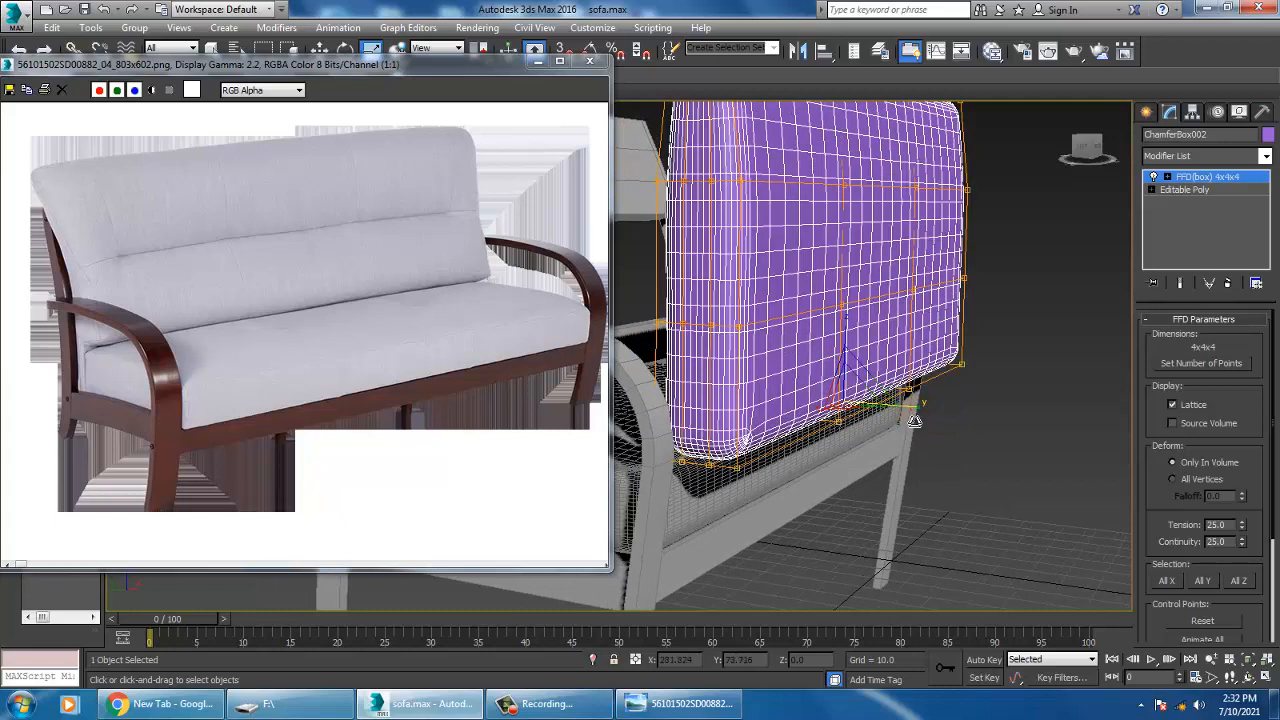
left_click_drag(914, 421, 894, 421)
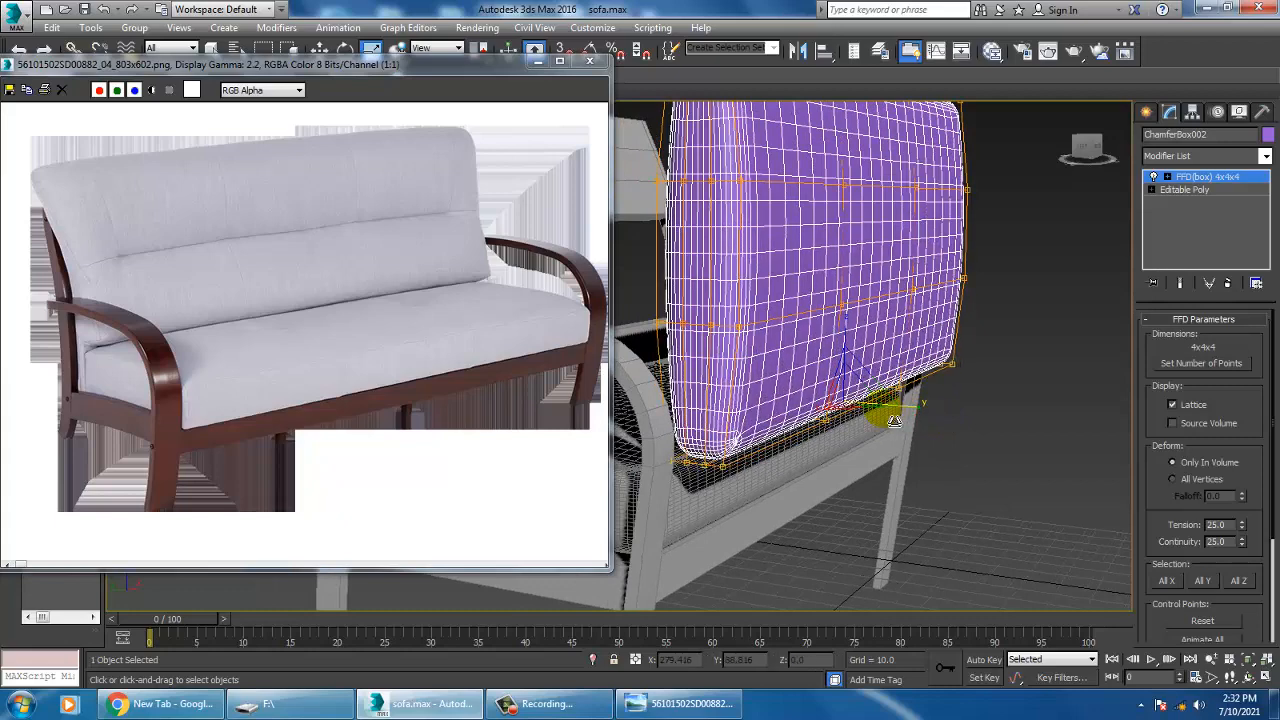
Convert the tapered back cushion to an Editable Poly, collapsing its FFD modifier.
scroll(930, 429, "down", 3)
middle_click_drag(991, 401, 858, 364, "alt")
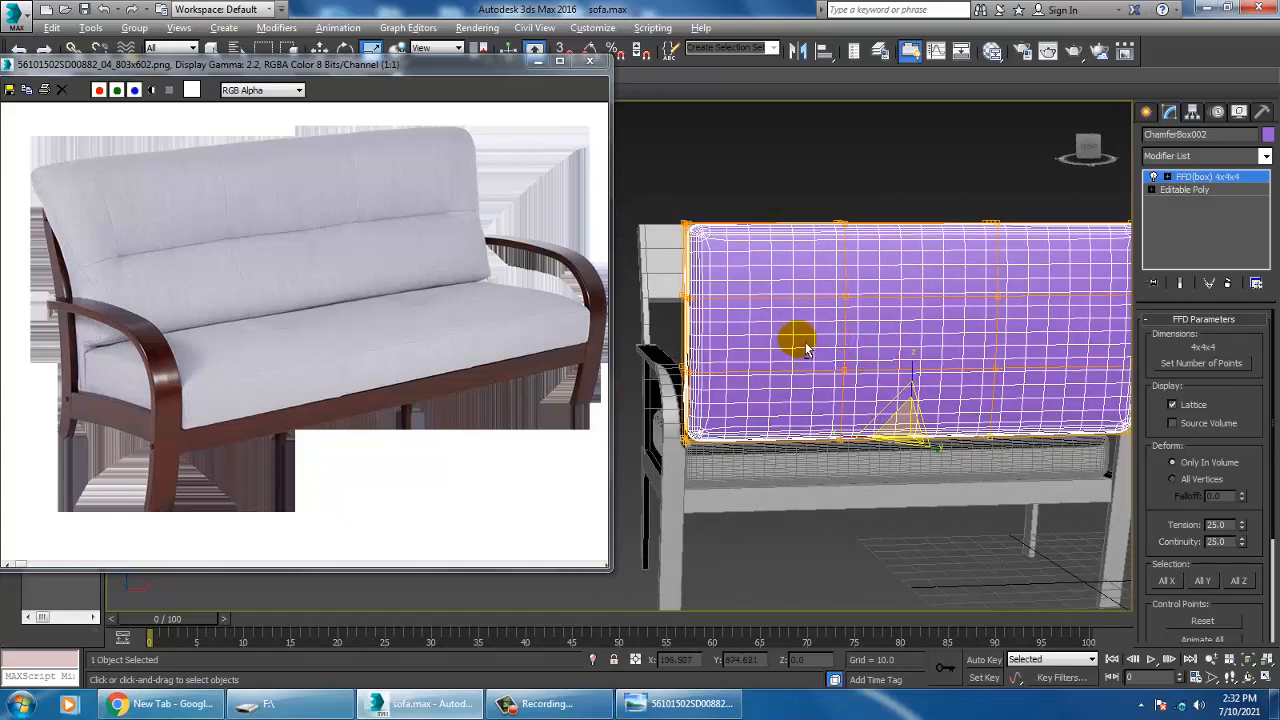
right_click(900, 270)
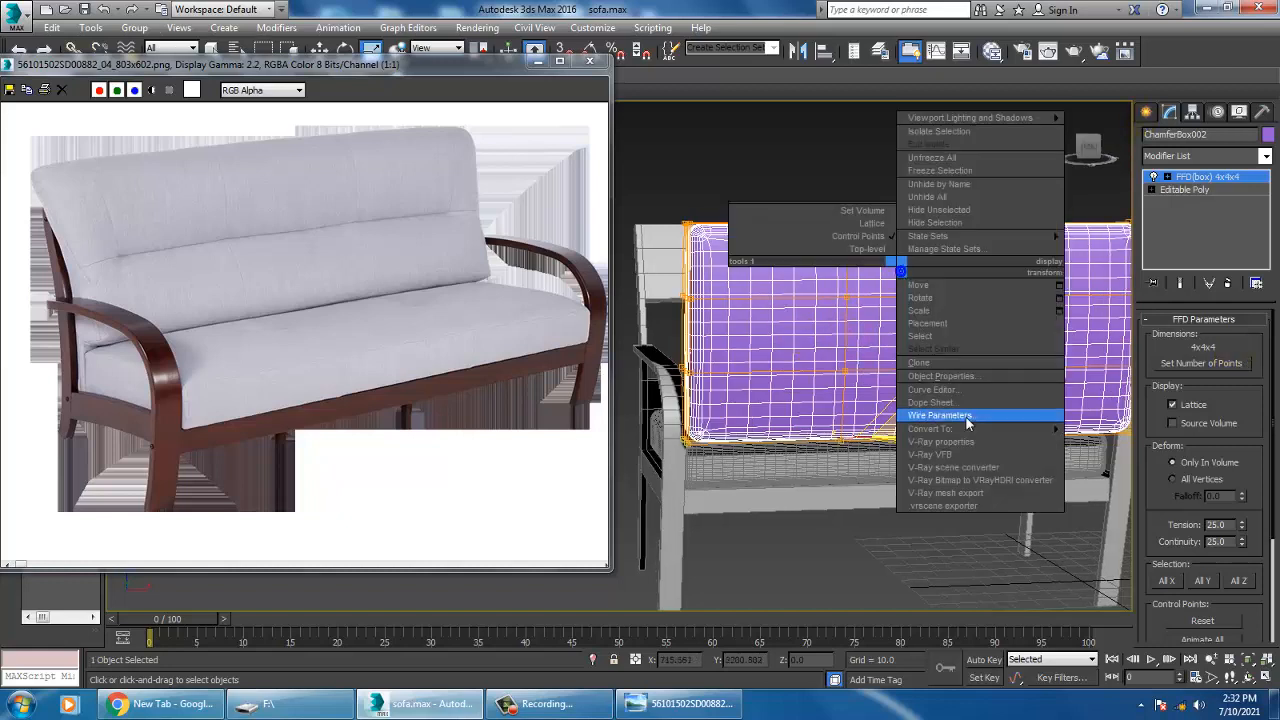
mouse_move(984, 429)
left_click(1159, 442)
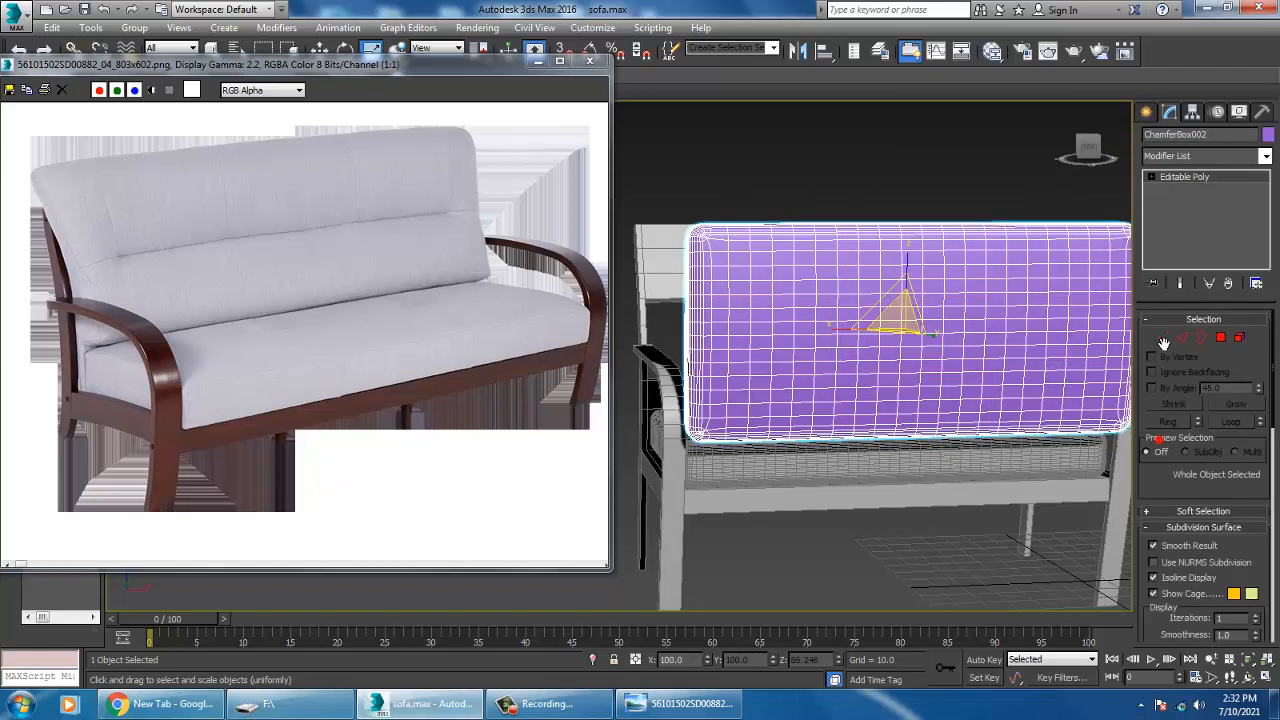
Select the horizontal edge loop running around the middle of the back cushion.
left_click(1182, 338)
left_click(778, 332)
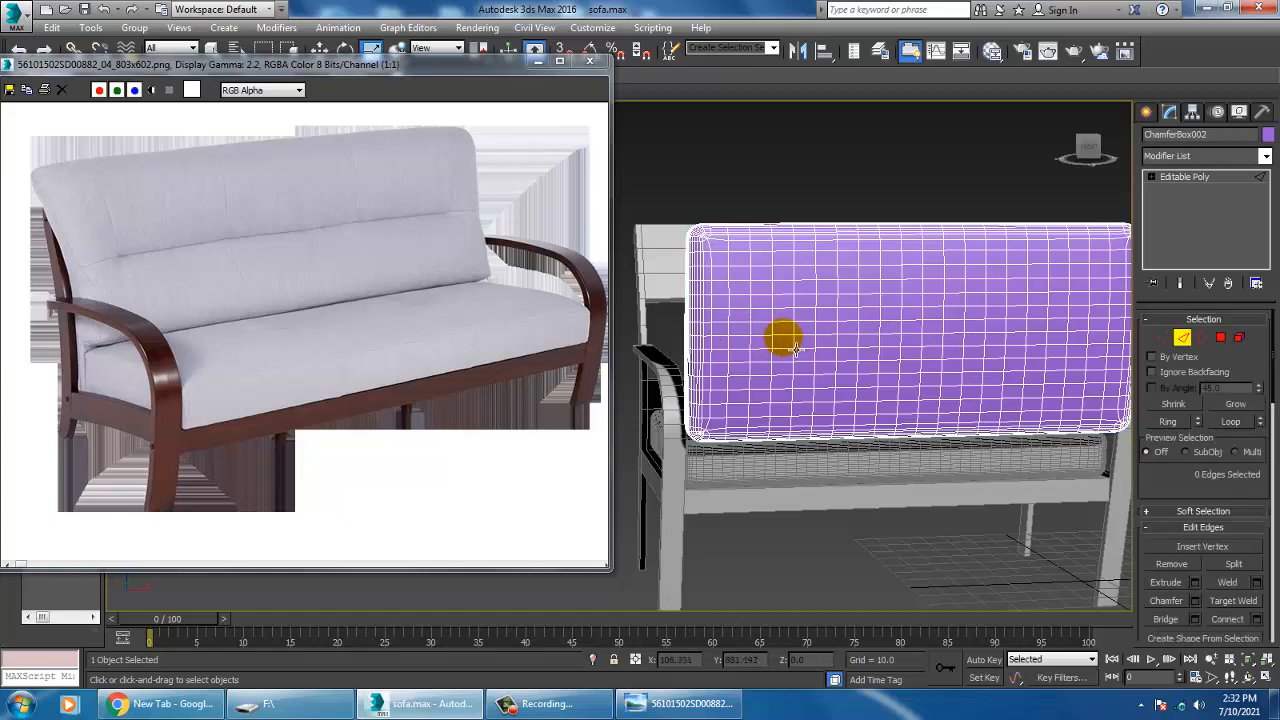
double_click(794, 340)
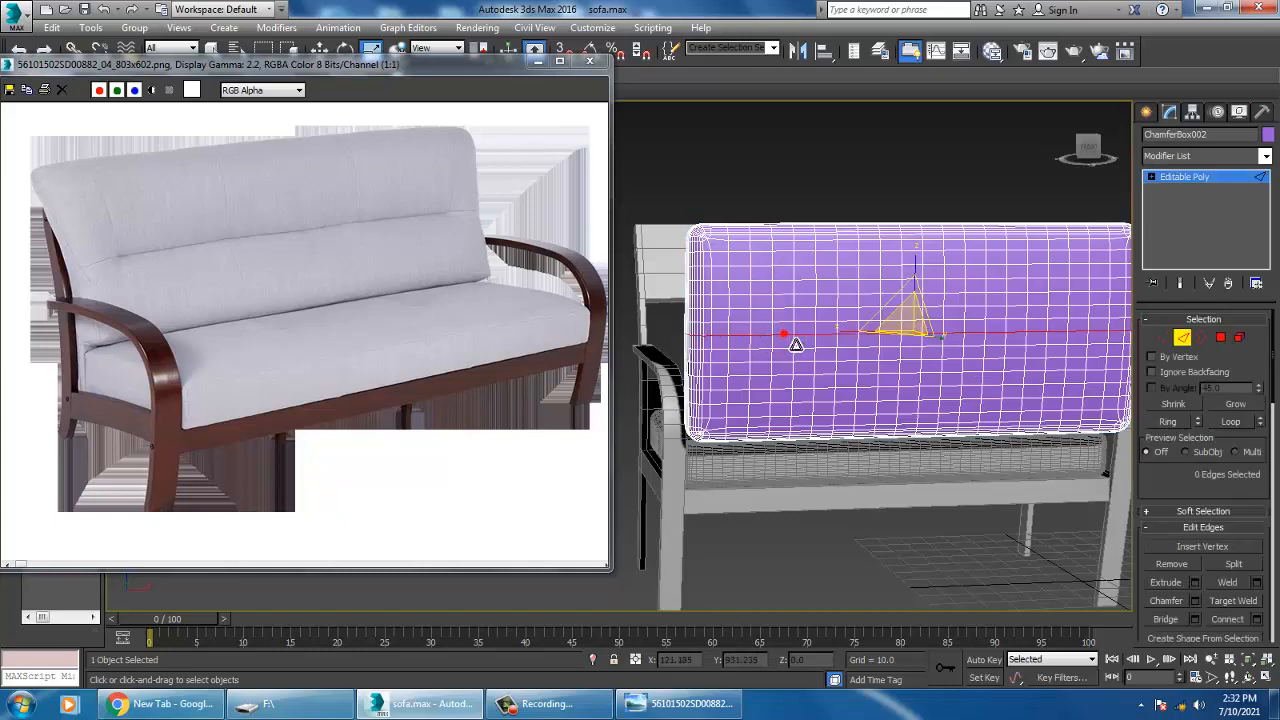
scroll(1029, 340, "up", 3)
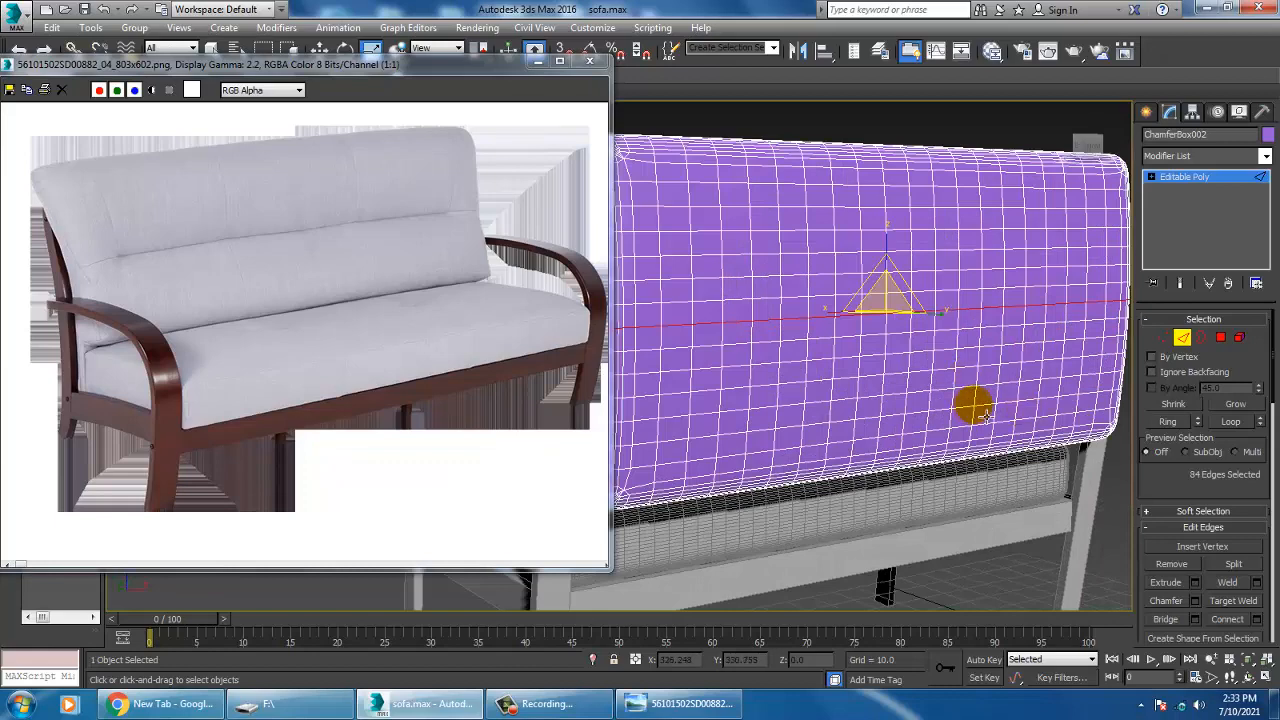
middle_click_drag(971, 406, 1109, 437, "alt")
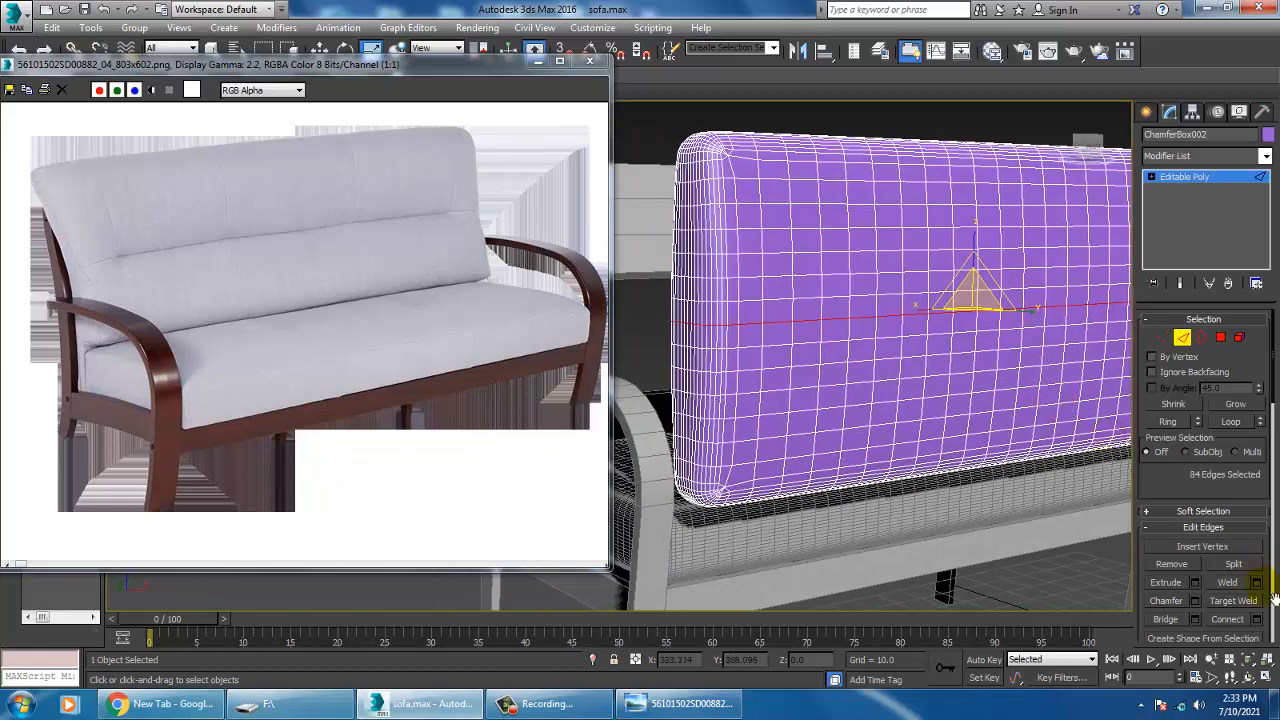
Extrude the selected horizontal loop with a height of 0.422 and a width of 1.188 to form the cushion's seam.
left_click(1195, 582)
left_click(880, 437)
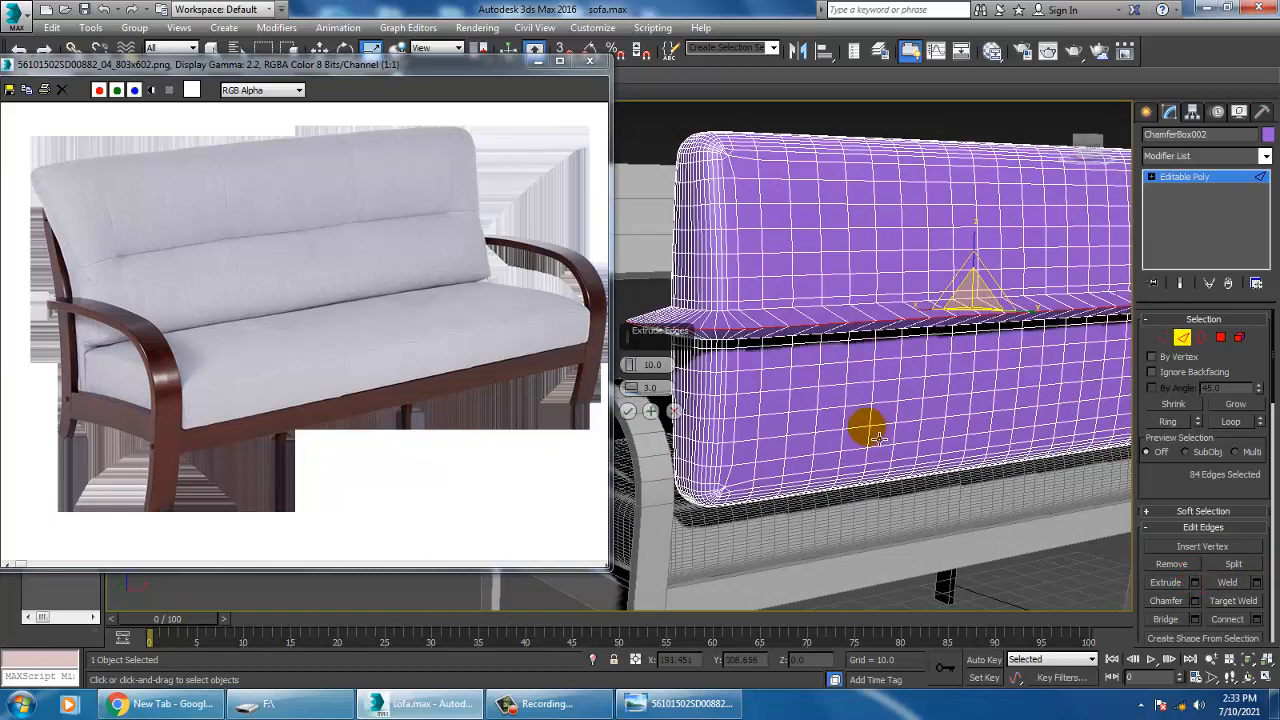
left_click_drag(629, 365, 646, 410)
left_click_drag(629, 365, 651, 409)
left_click(651, 410)
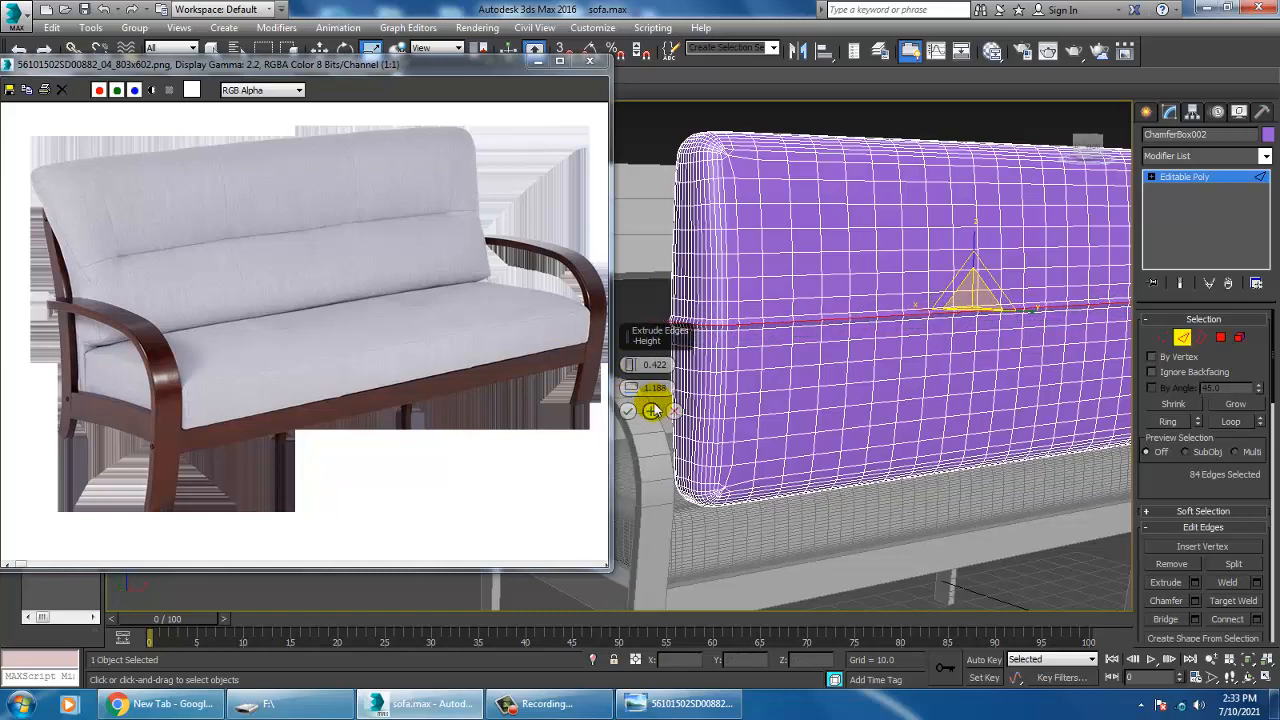
left_click(628, 410)
middle_click_drag(831, 364, 877, 340, "alt")
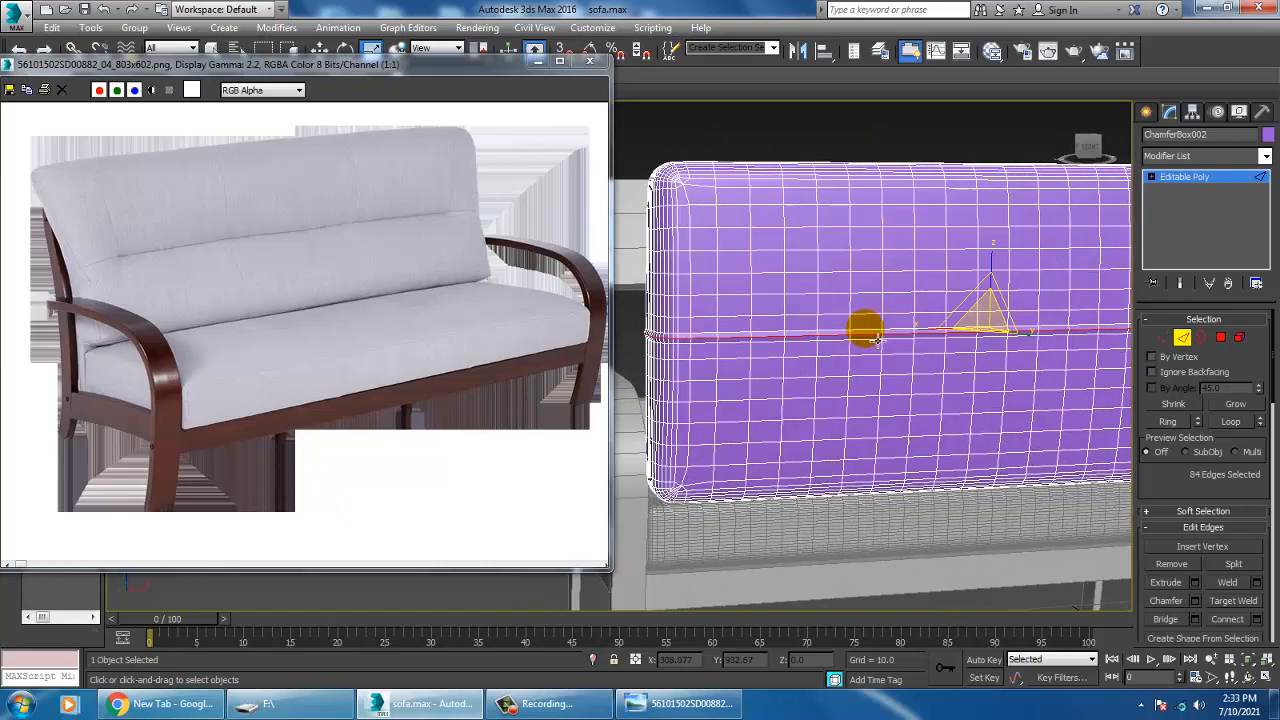
Select a vertical edge loop near one end of the back cushion and deselect its edges around the horizontal seam.
left_click(783, 215)
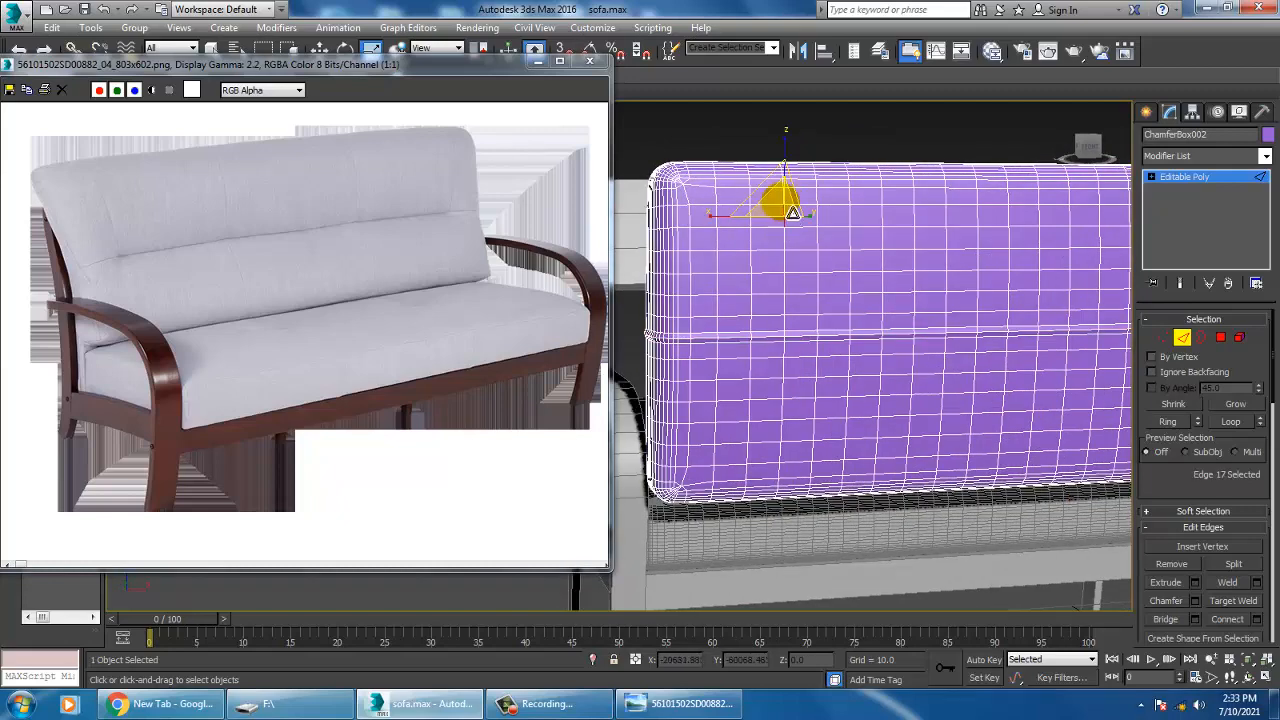
double_click(792, 213)
middle_click_drag(817, 470, 781, 400, "alt")
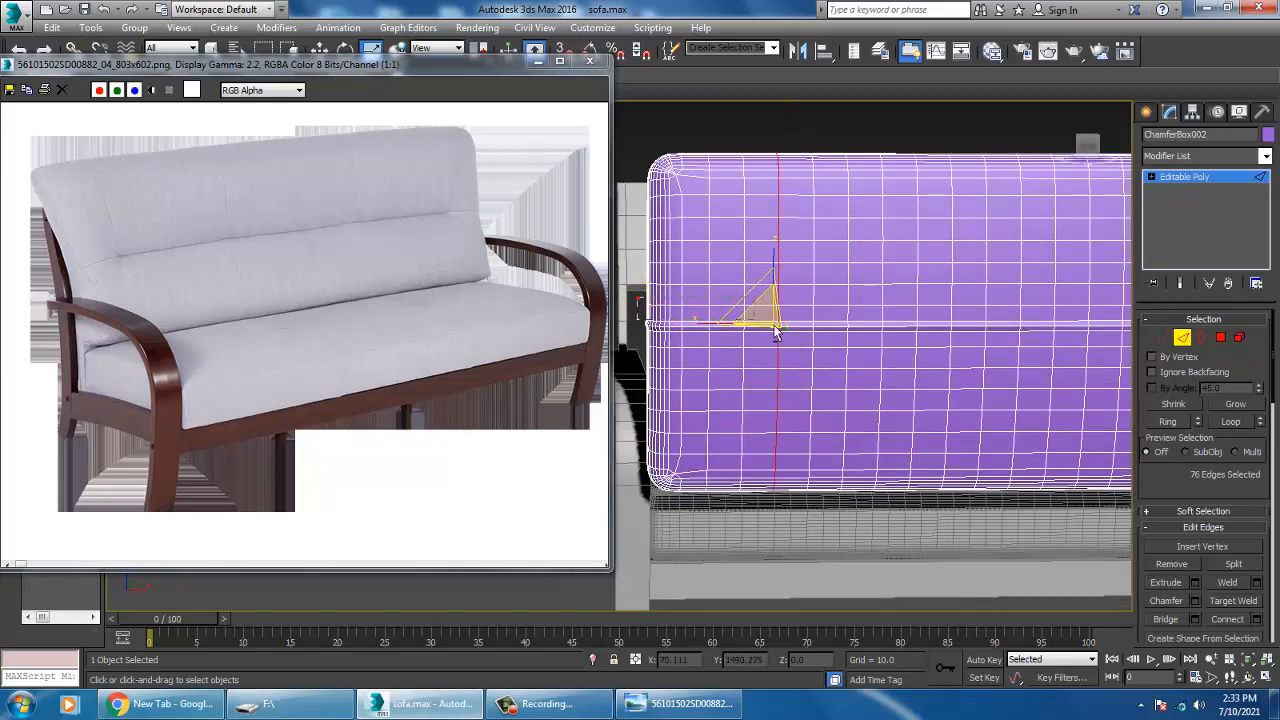
left_click_drag(638, 298, 820, 338, "alt")
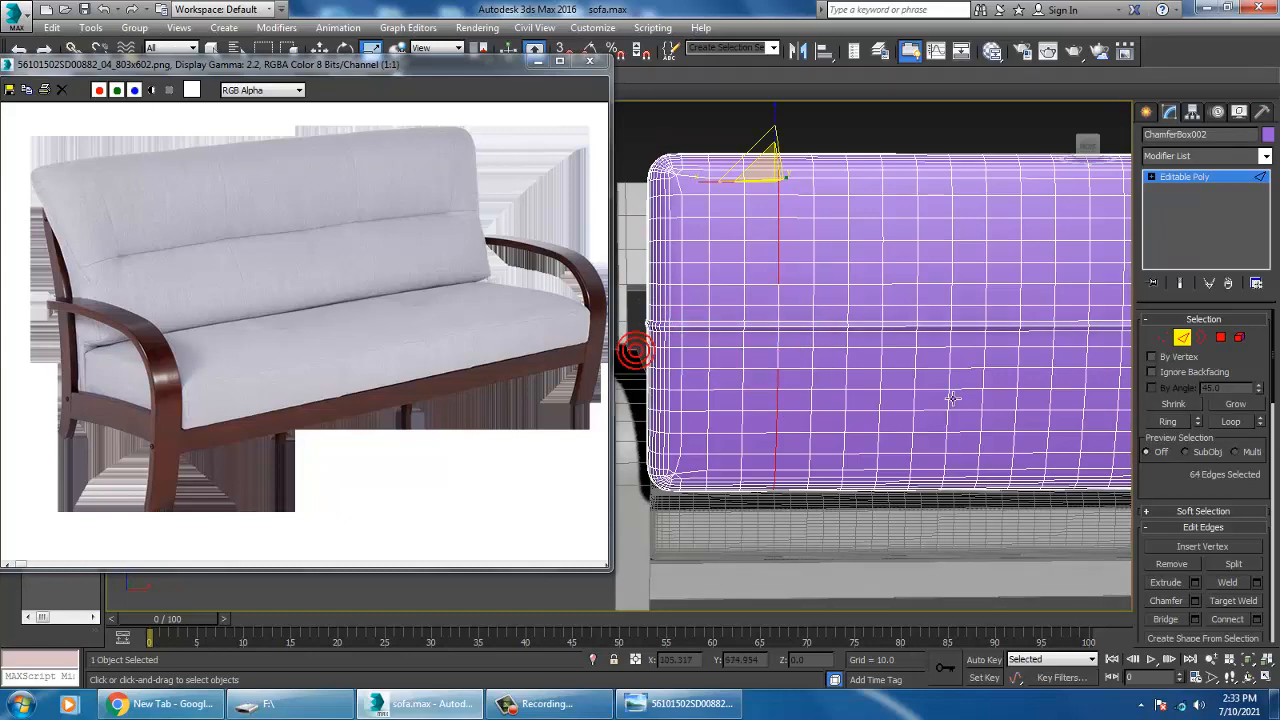
Add three more vertical edge loops, spaced along the back cushion's length, to the edge selection.
middle_click_drag(798, 368, 940, 287, "alt")
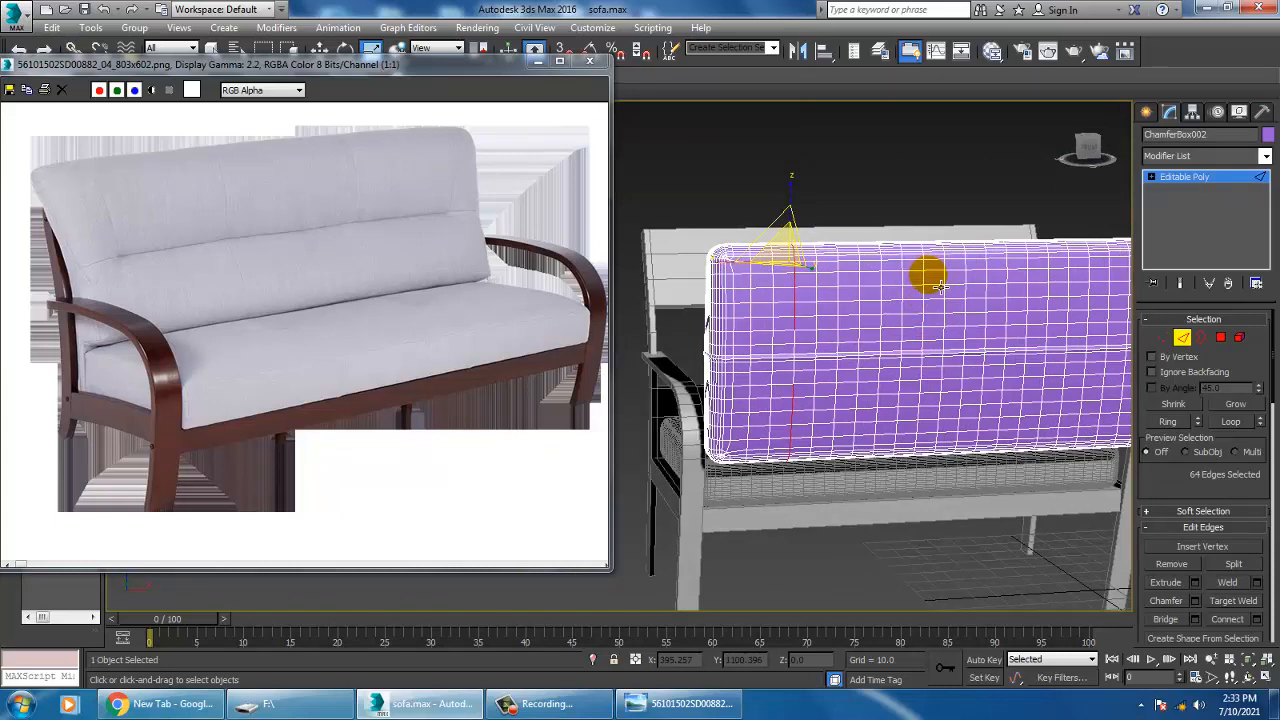
scroll(929, 294, "up", 2)
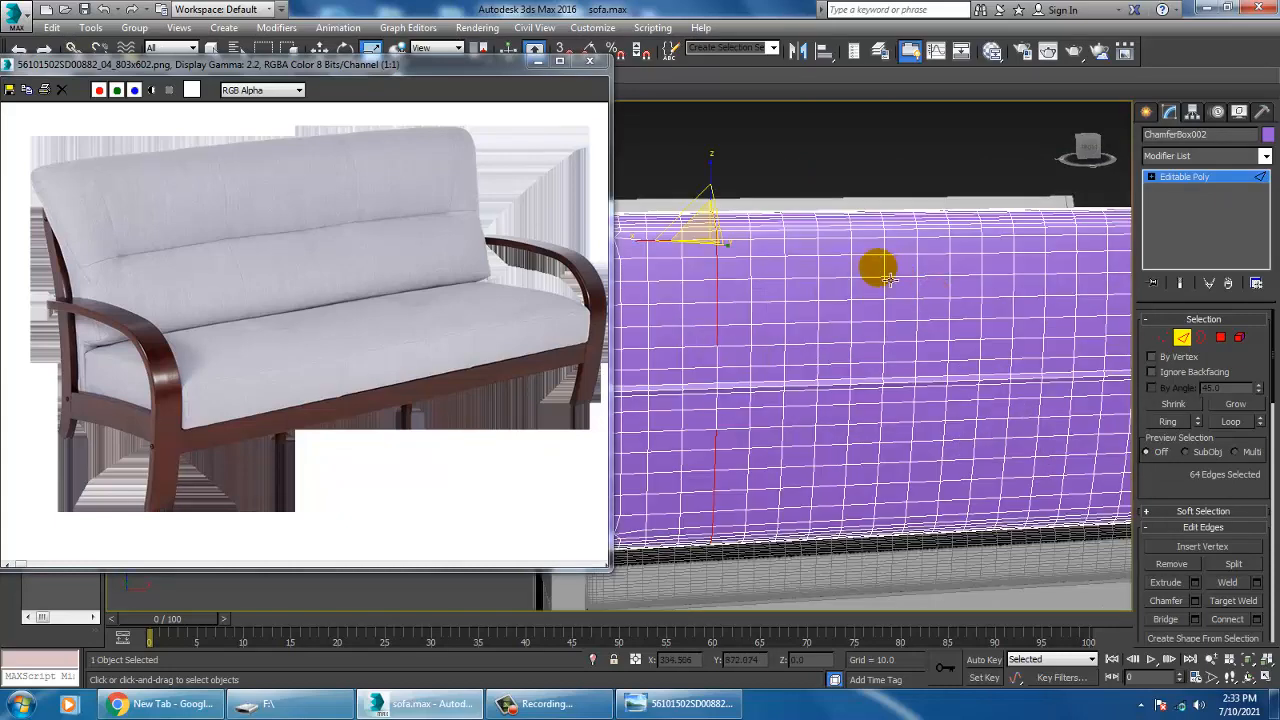
double_click(884, 256, "ctrl")
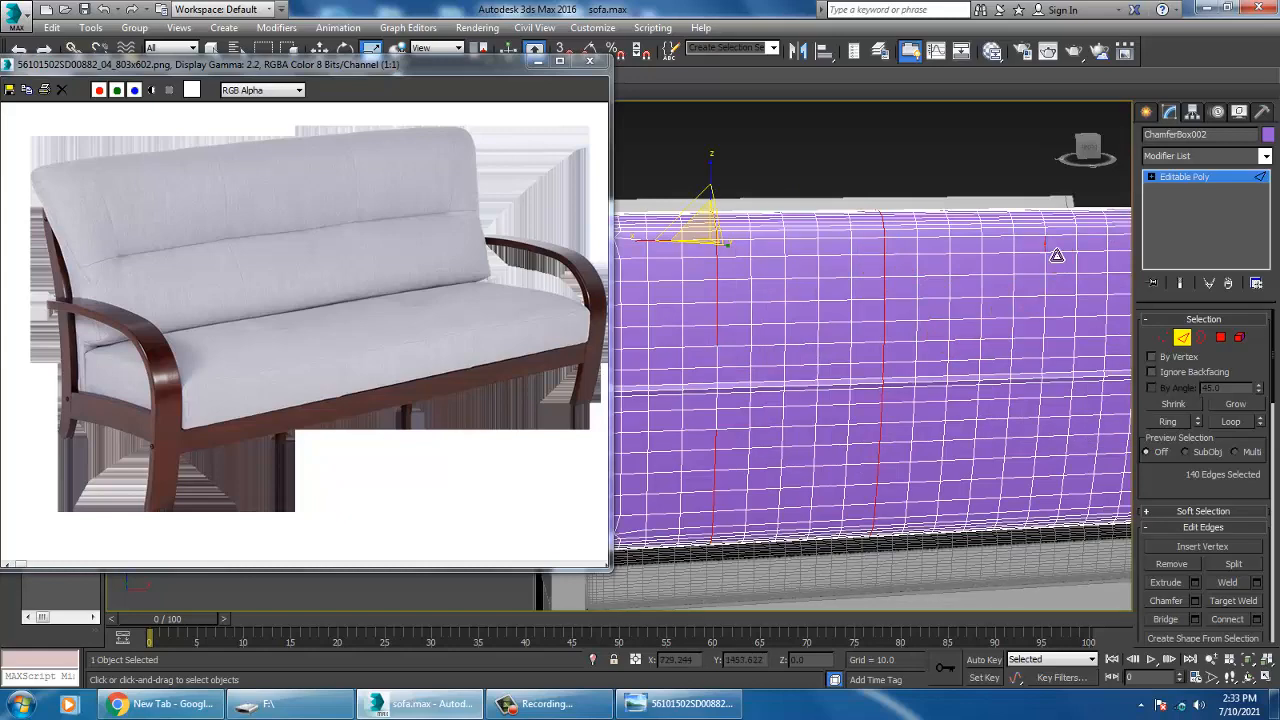
double_click(1046, 244, "ctrl")
middle_click_drag(1077, 324, 856, 361)
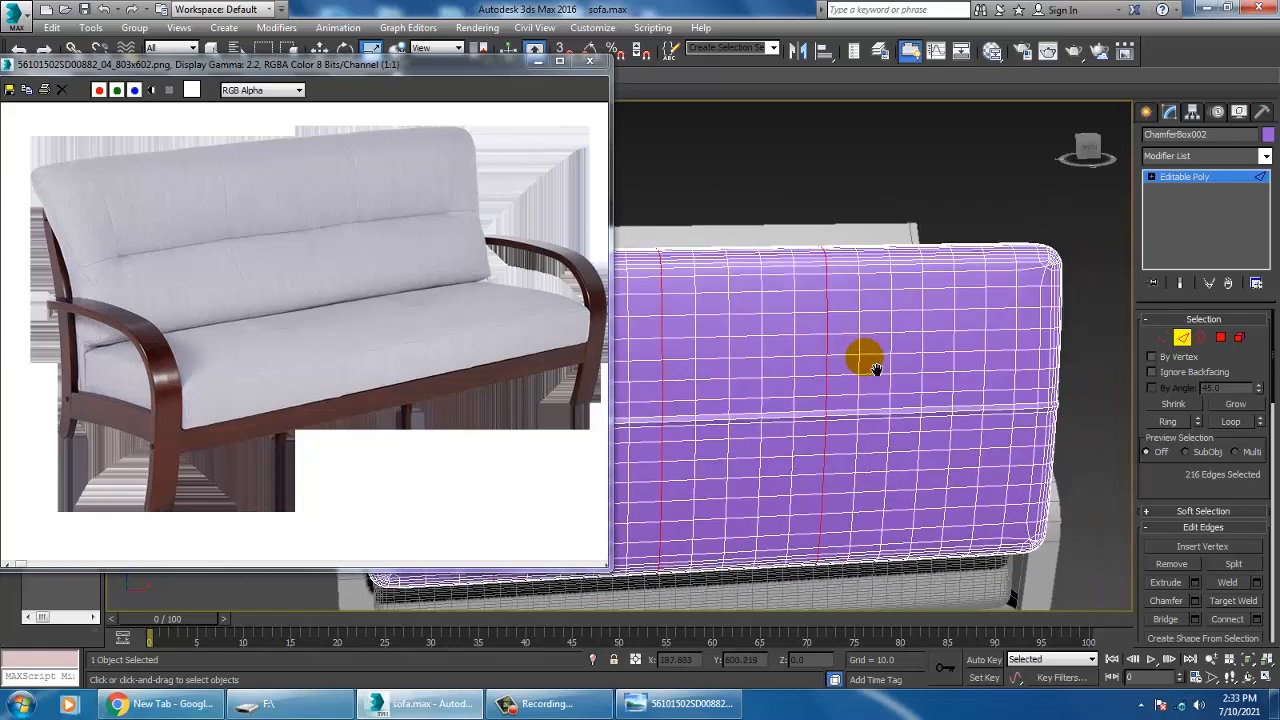
double_click(954, 295, "ctrl")
In the Front view, deselect the edges of the added vertical loops that lie around the horizontal seam.
key("alt+w")
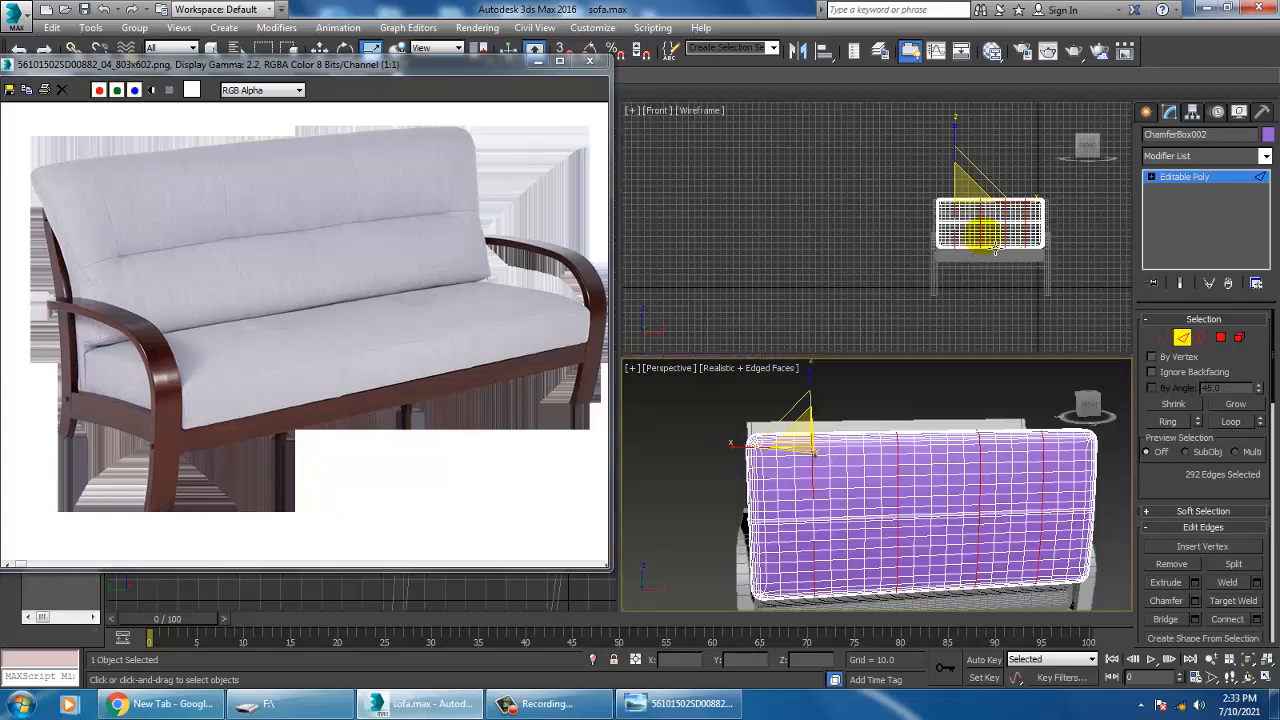
middle_click_drag(978, 238, 949, 237)
key("alt+w")
scroll(950, 242, "up", 3)
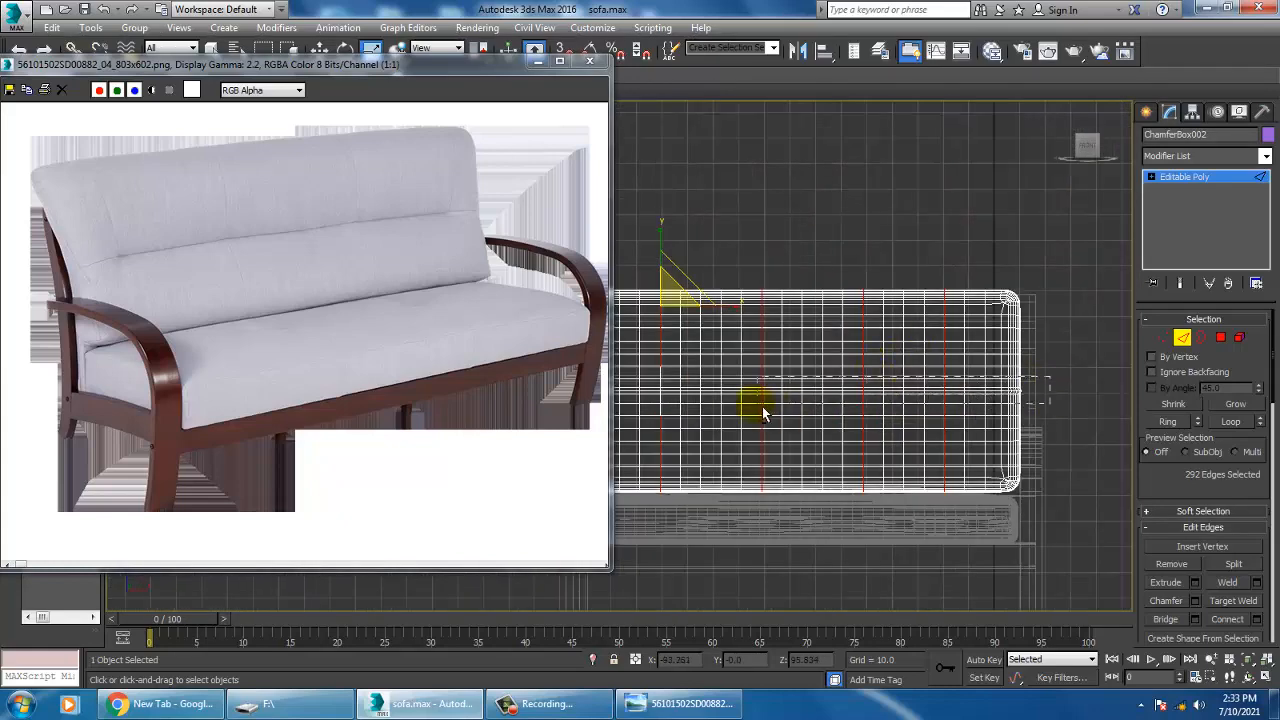
middle_click_drag(894, 411, 932, 411)
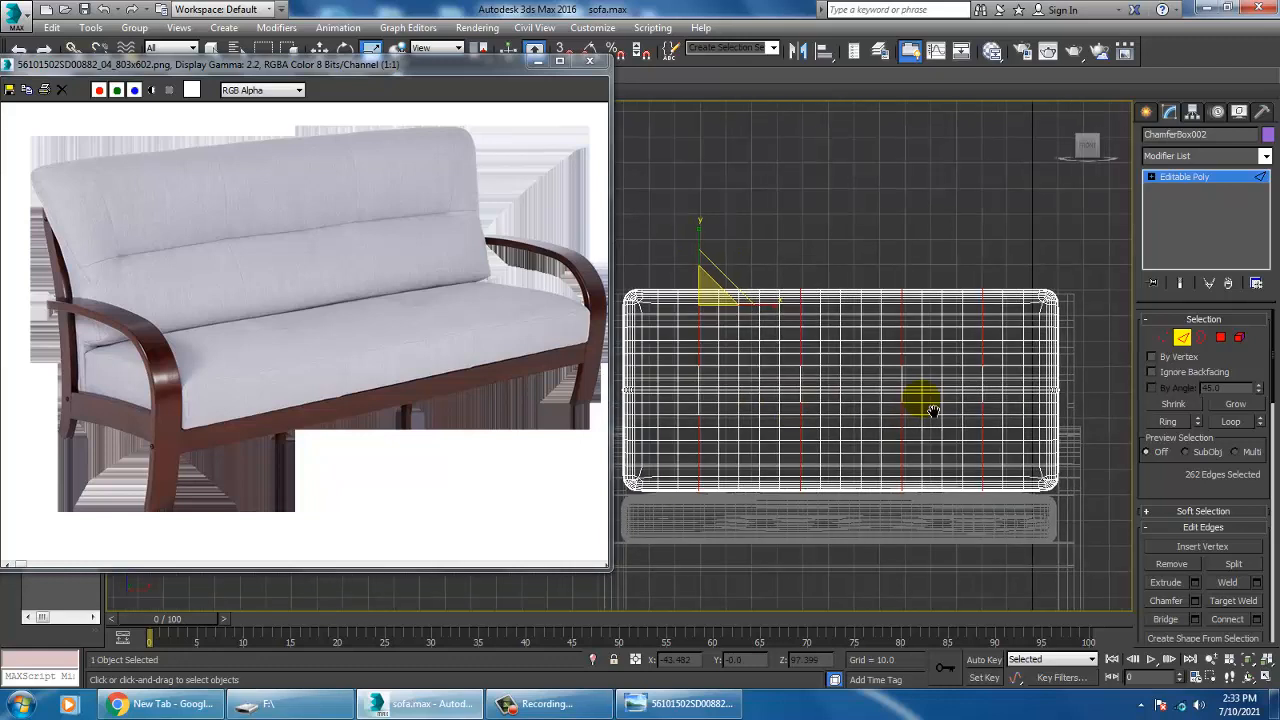
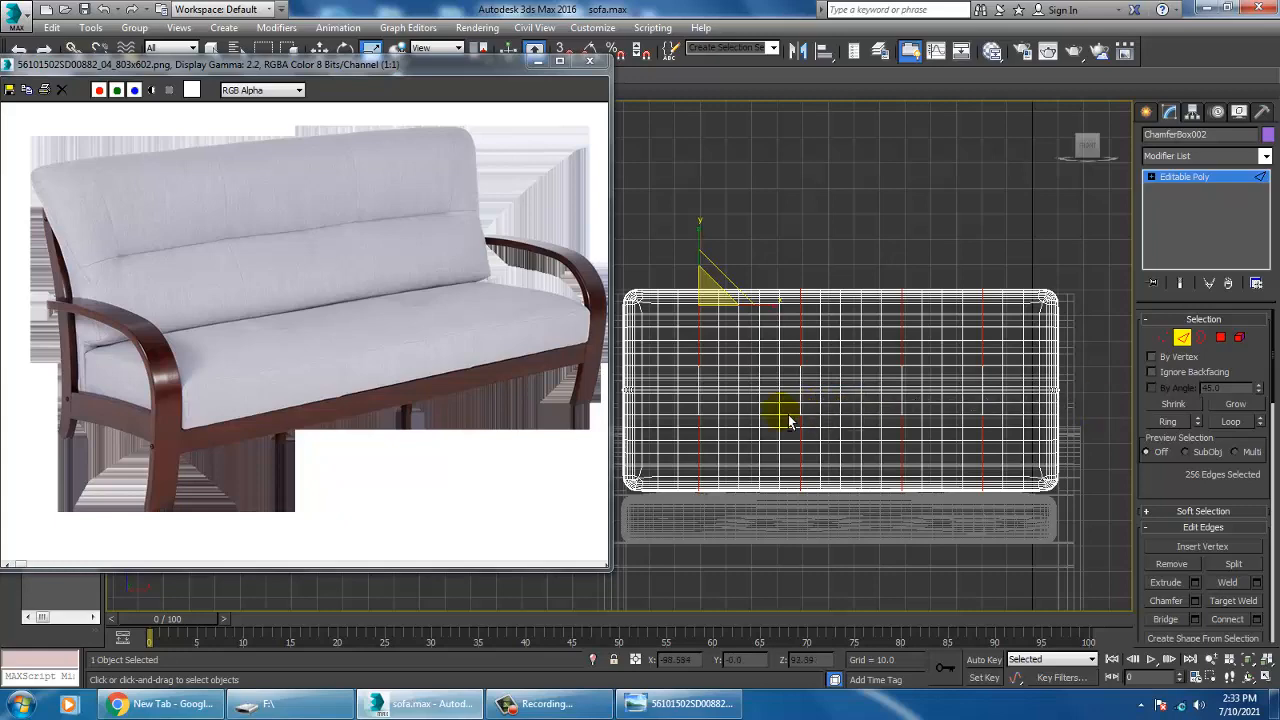
Extrude the selected vertical edges in the perspective view with a height of -0.355 and a width of 0.411 to cut stitch grooves.
key("alt+w")
middle_click_drag(980, 497, 932, 487)
key("alt+w")
middle_click_drag(848, 450, 927, 455)
scroll(927, 455, "down", 2)
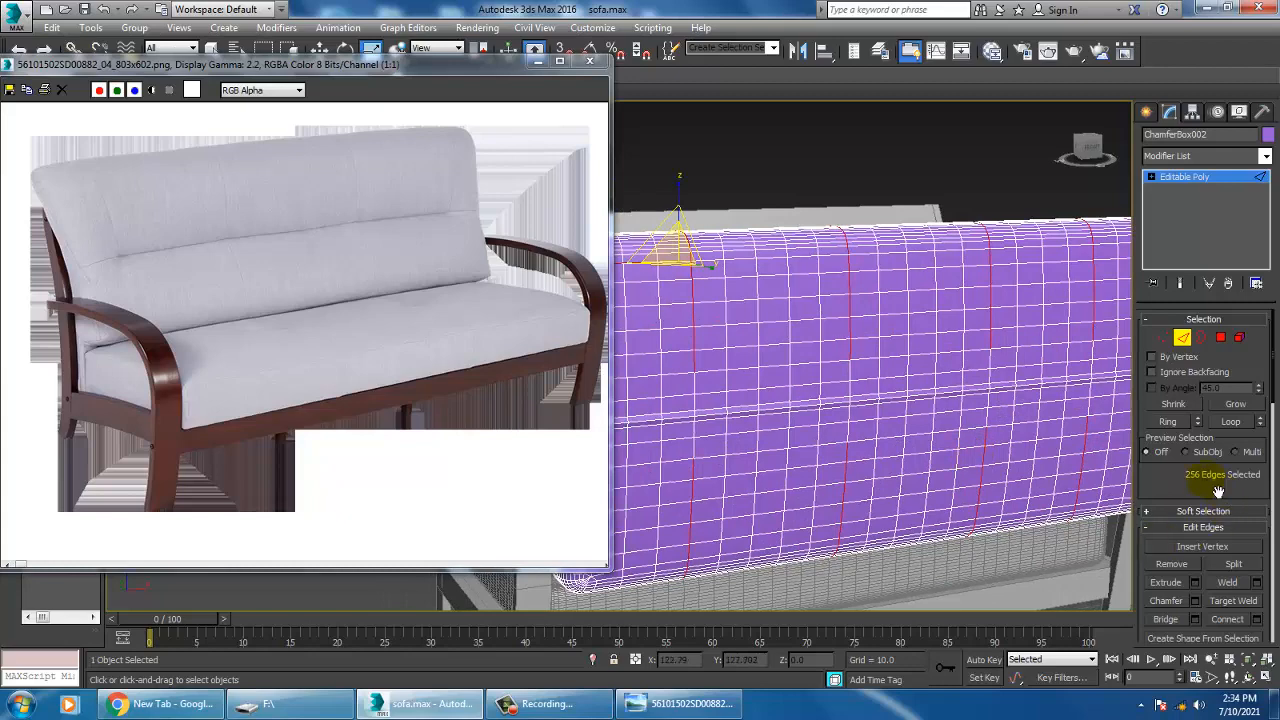
left_click(1194, 583)
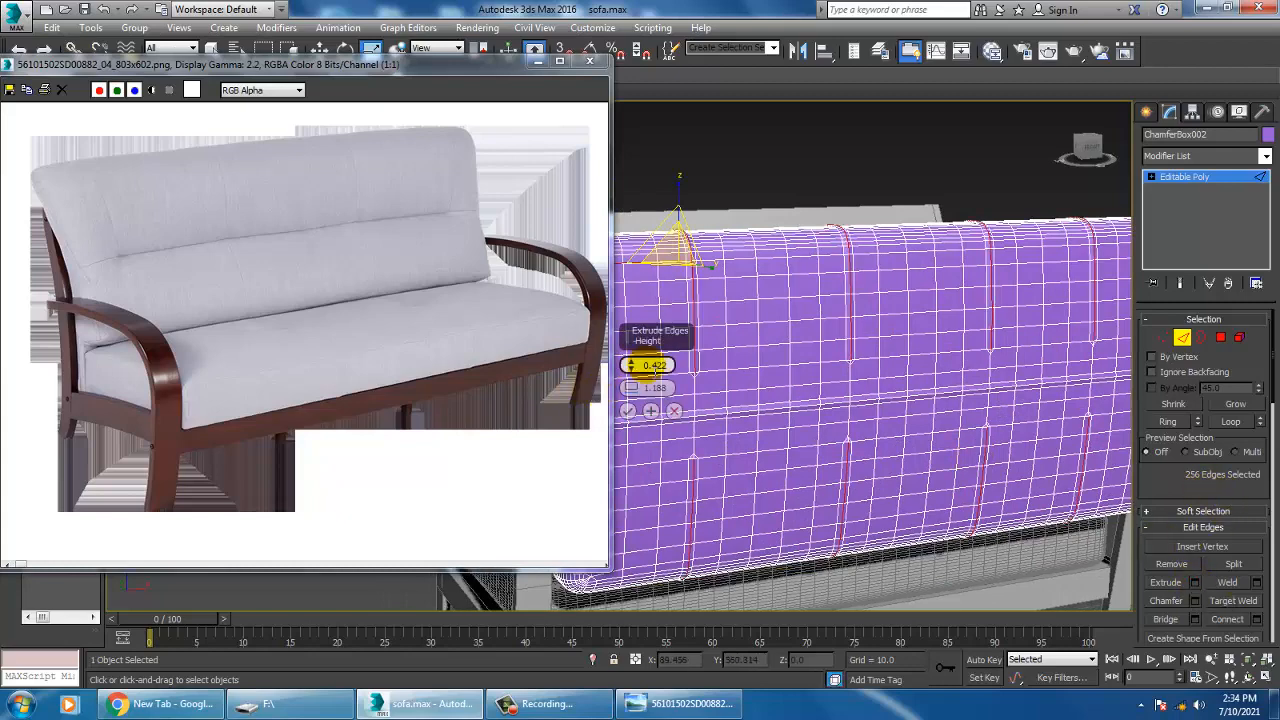
left_click_drag(631, 368, 647, 385)
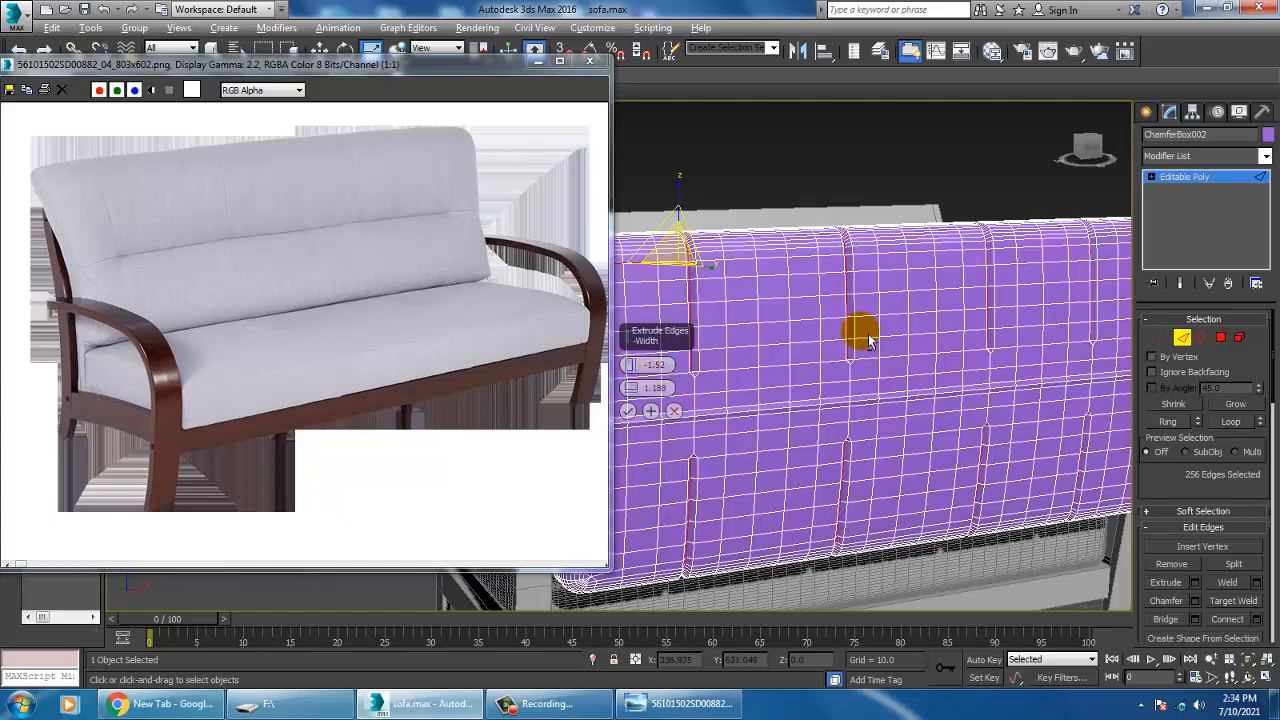
middle_click_drag(868, 340, 818, 384, "alt")
scroll(823, 349, "up", 3)
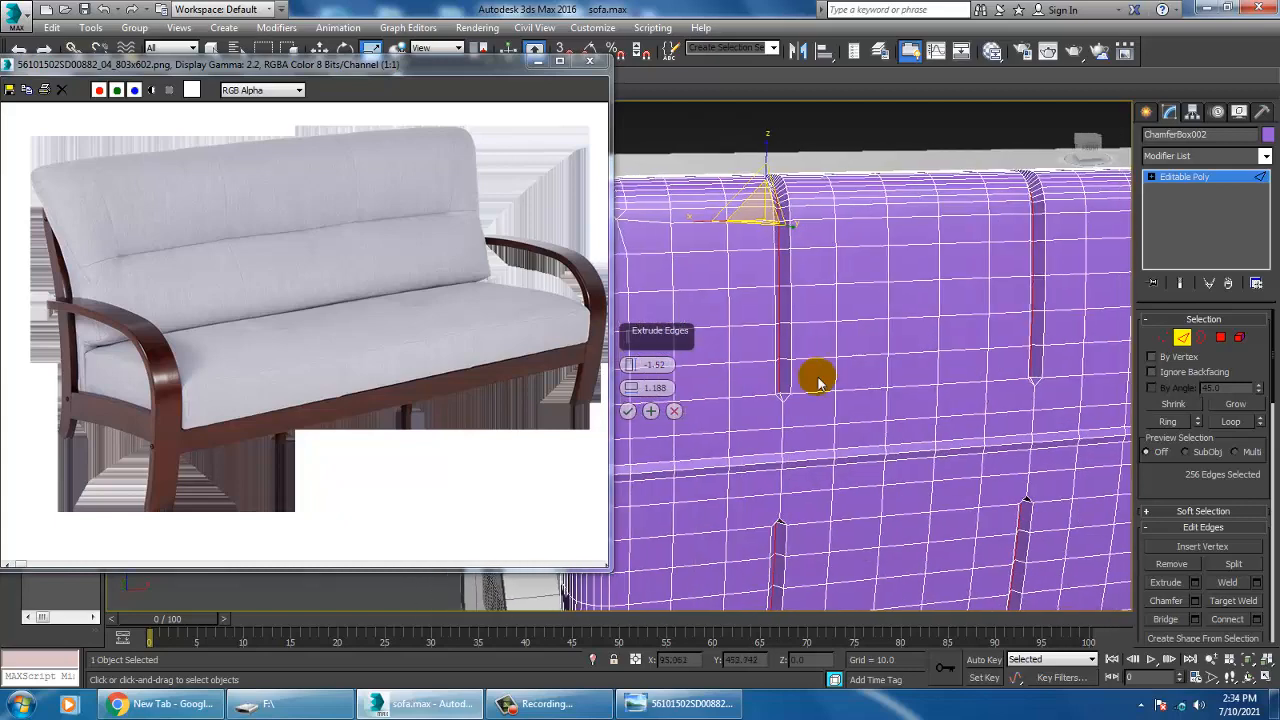
mouse_move(633, 389)
left_mouse_down()
mouse_move(641, 400)
mouse_move(633, 370)
left_mouse_up()
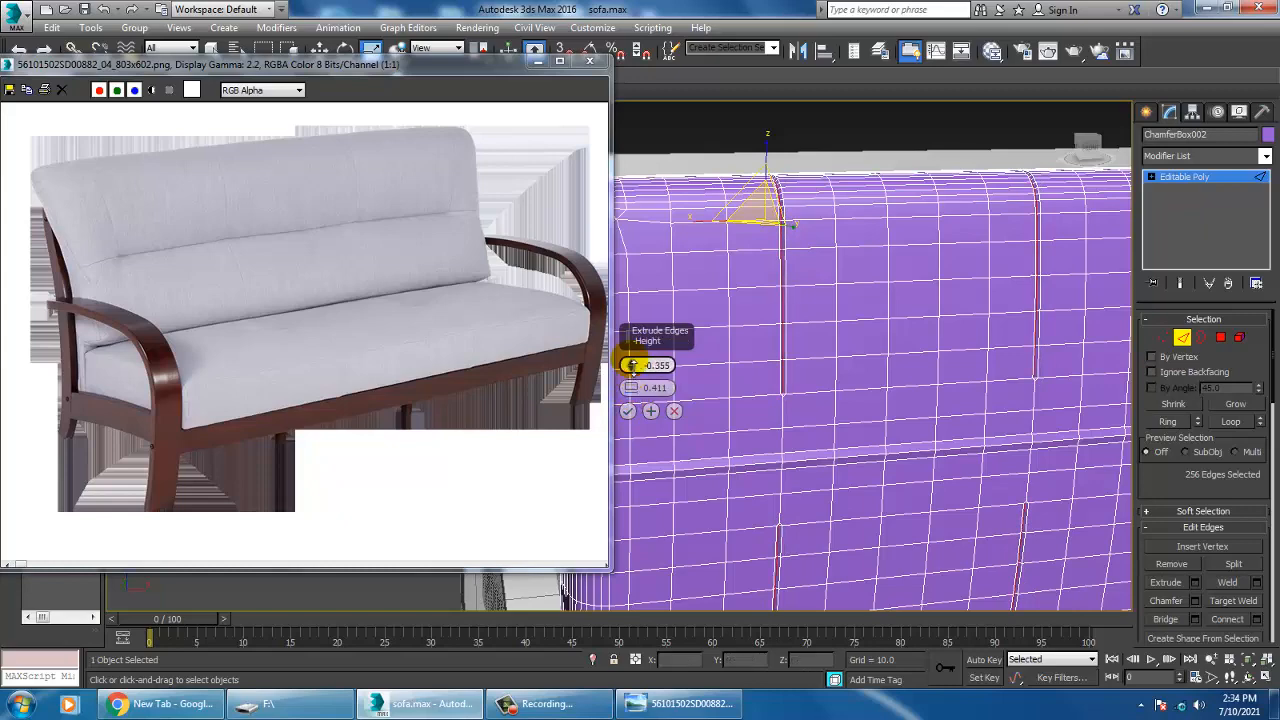
left_click(629, 412)
Add a TurboSmooth modifier to the whole back cushion.
scroll(720, 388, "down", 5)
middle_click_drag(816, 384, 857, 383, "alt")
left_click(1214, 175)
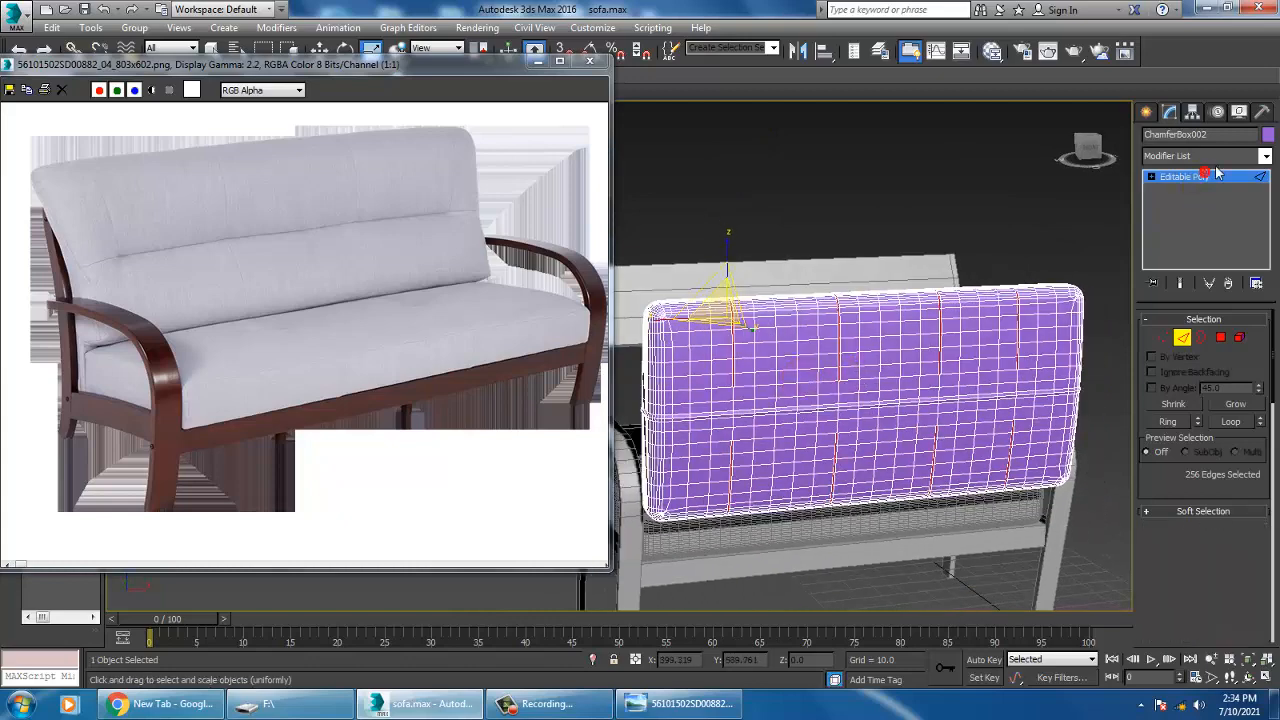
scroll(1212, 400, "down", 15)
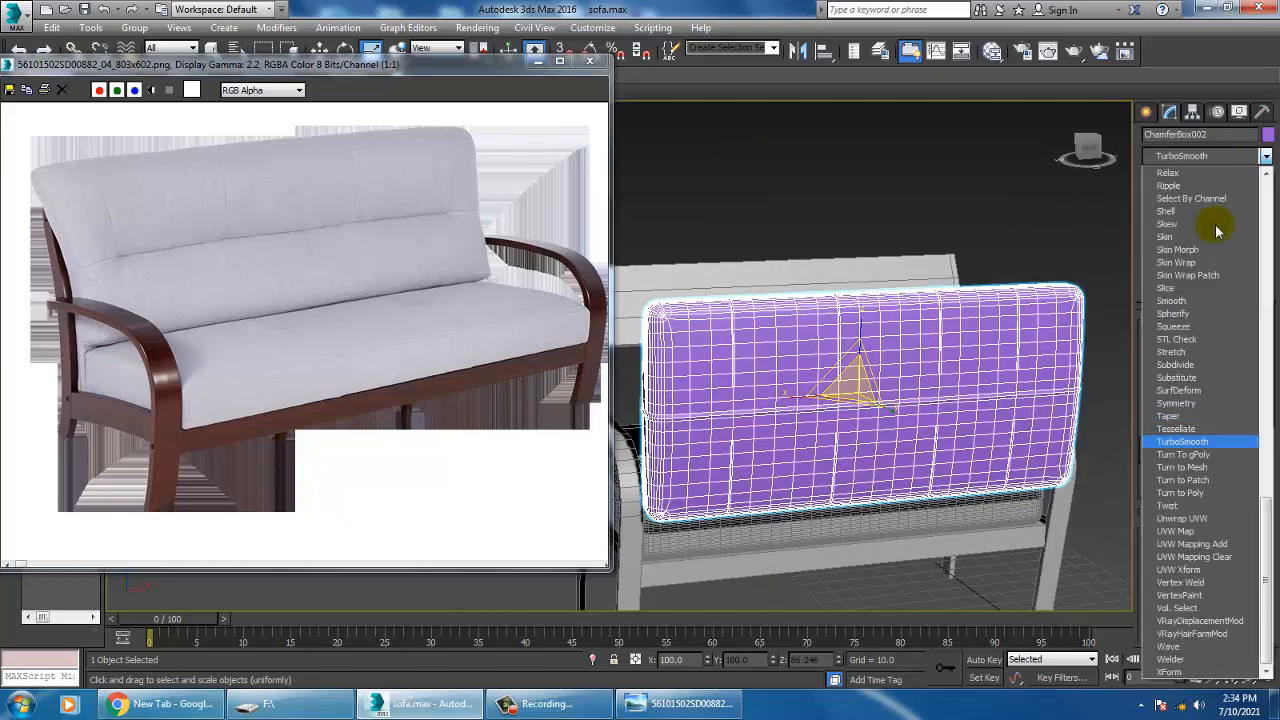
left_click(1210, 442)
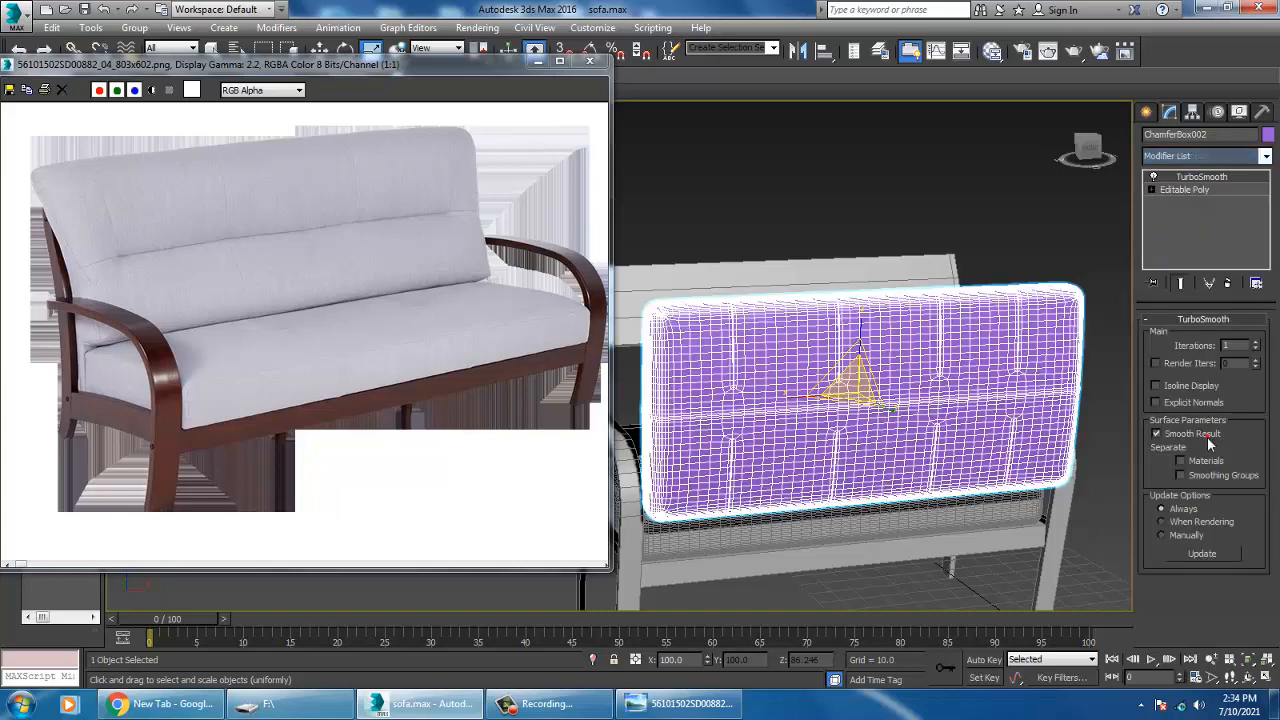
Change the back cushion's object color from the palette to light grey, matching the rest of the sofa.
left_click(972, 185)
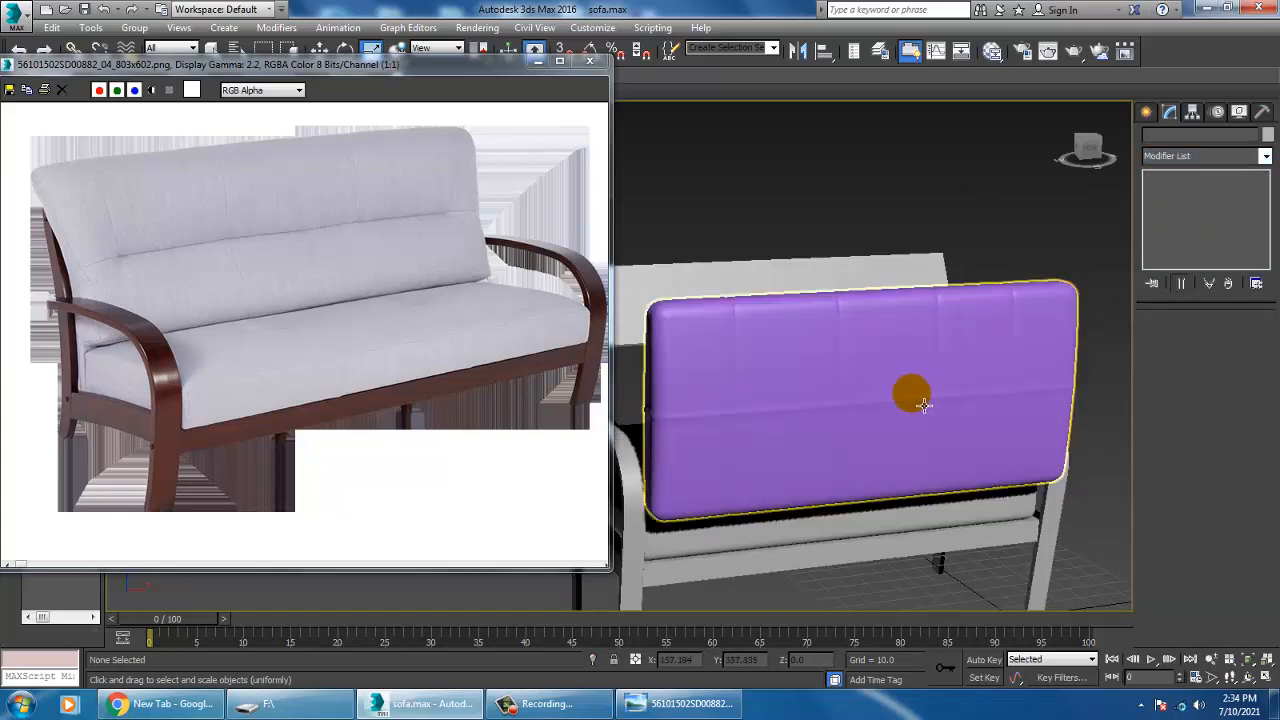
left_click(924, 403)
middle_click_drag(924, 403, 975, 343, "alt")
left_click(1268, 134)
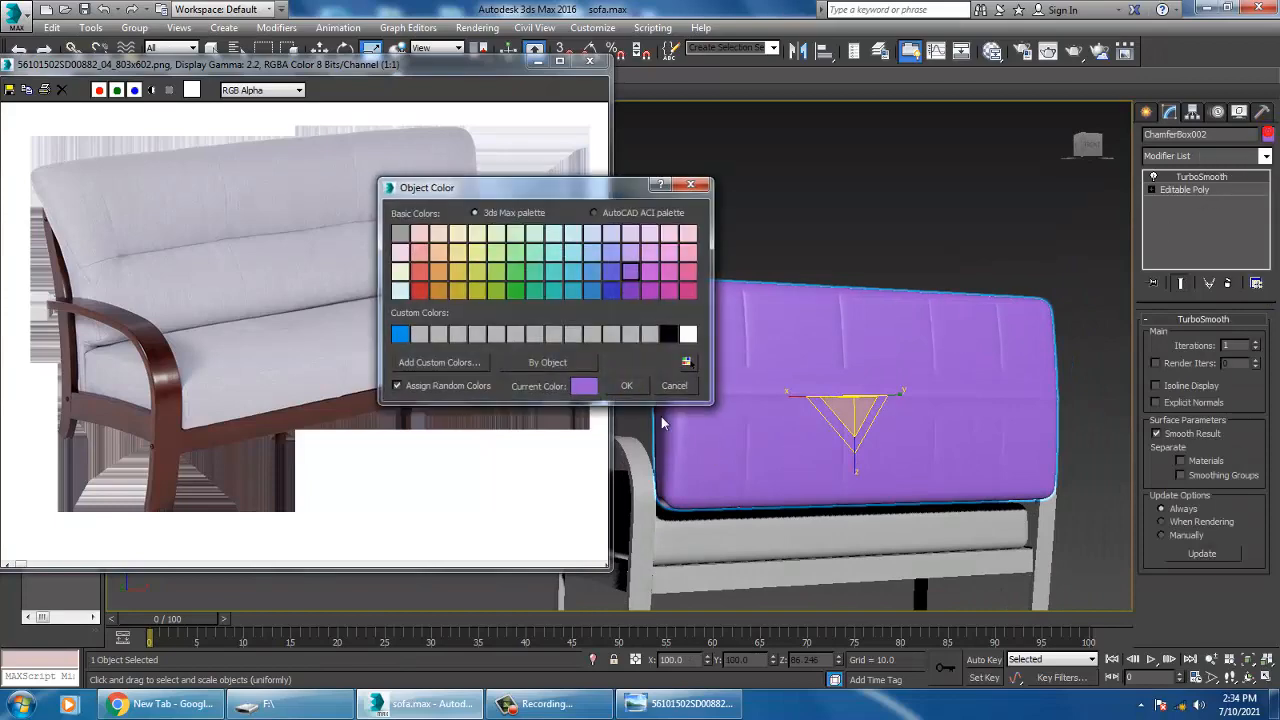
left_click(628, 386)
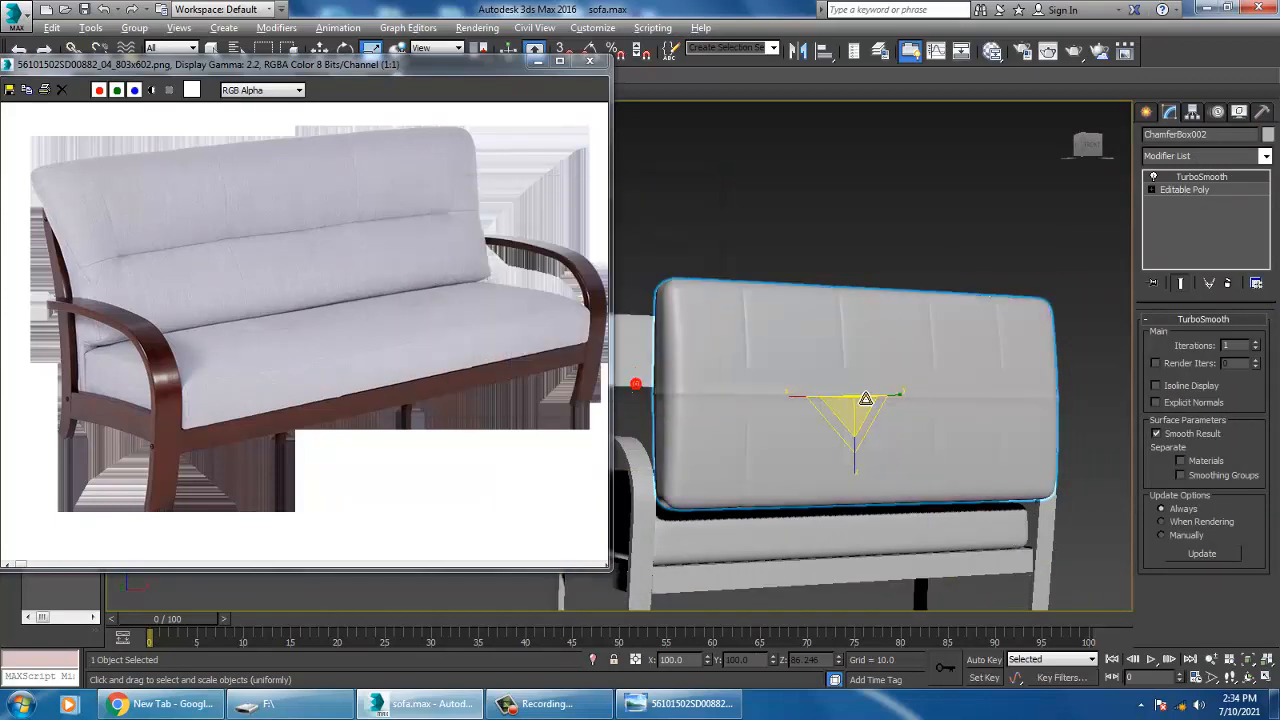
middle_click_drag(845, 400, 845, 326, "alt")
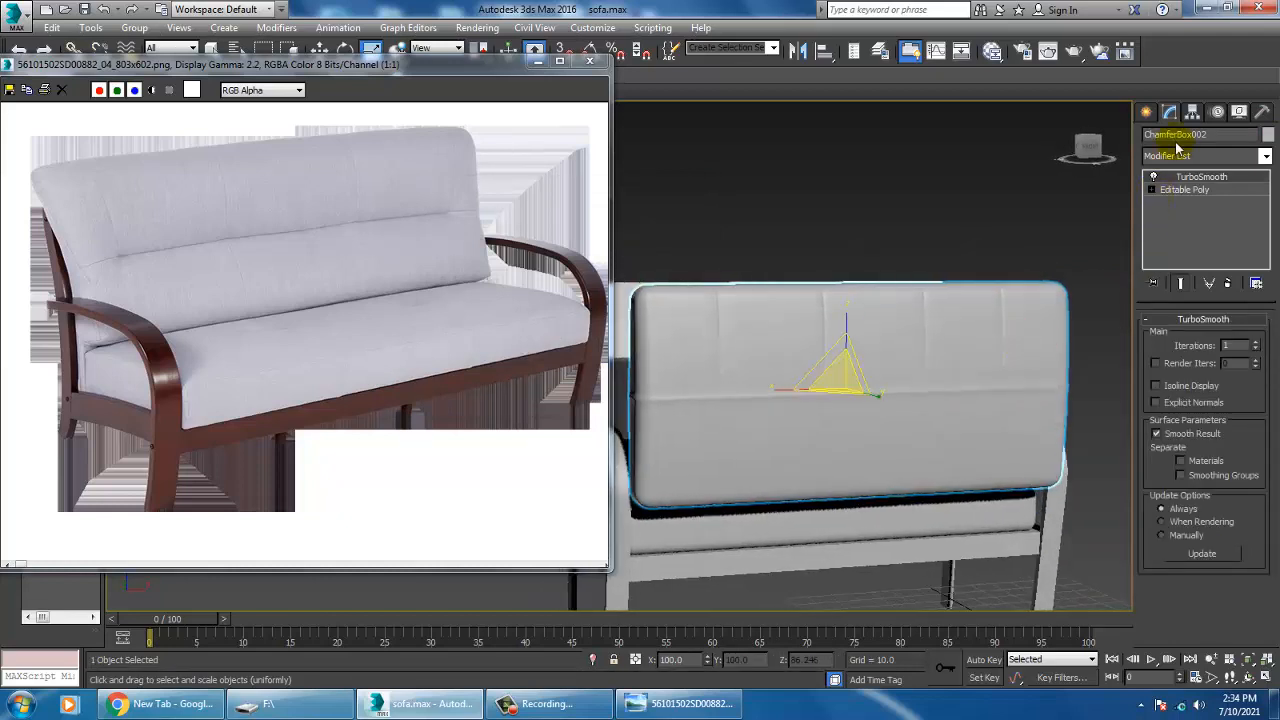
Convert the smoothed back cushion to an Editable Poly, collapsing its TurboSmooth modifier.
right_click(920, 362)
mouse_move(997, 518)
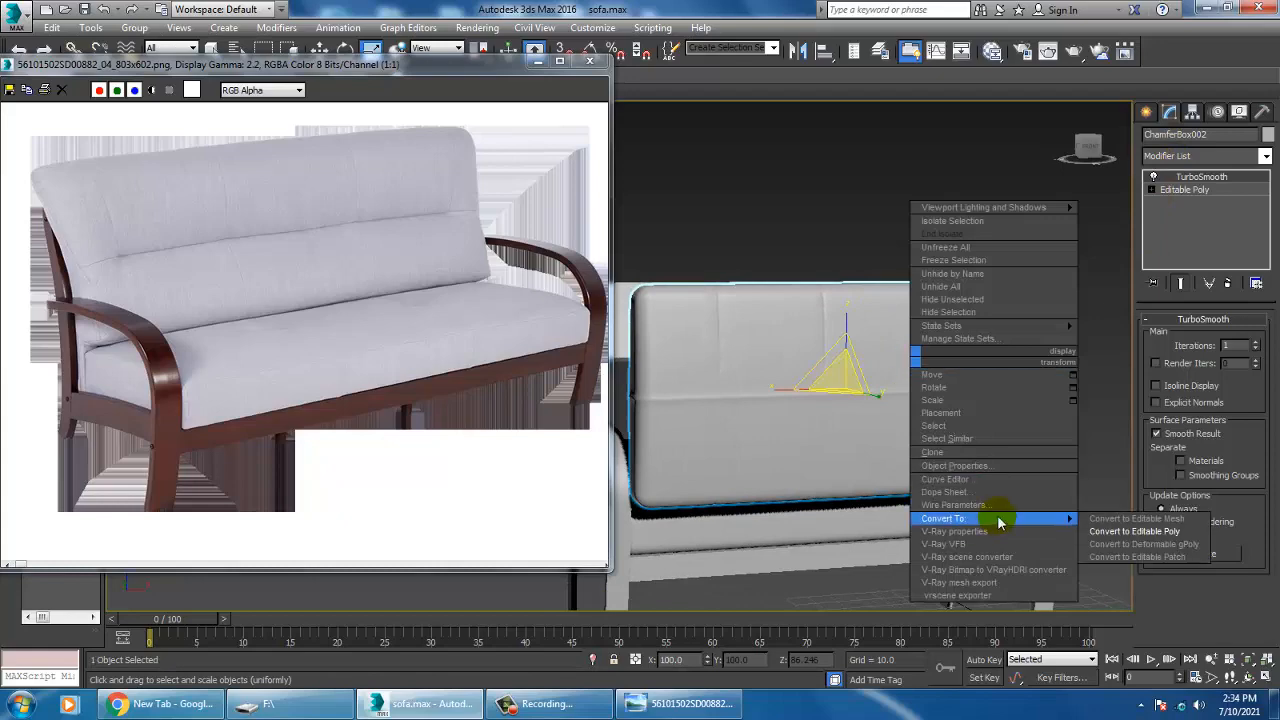
left_click(1152, 533)
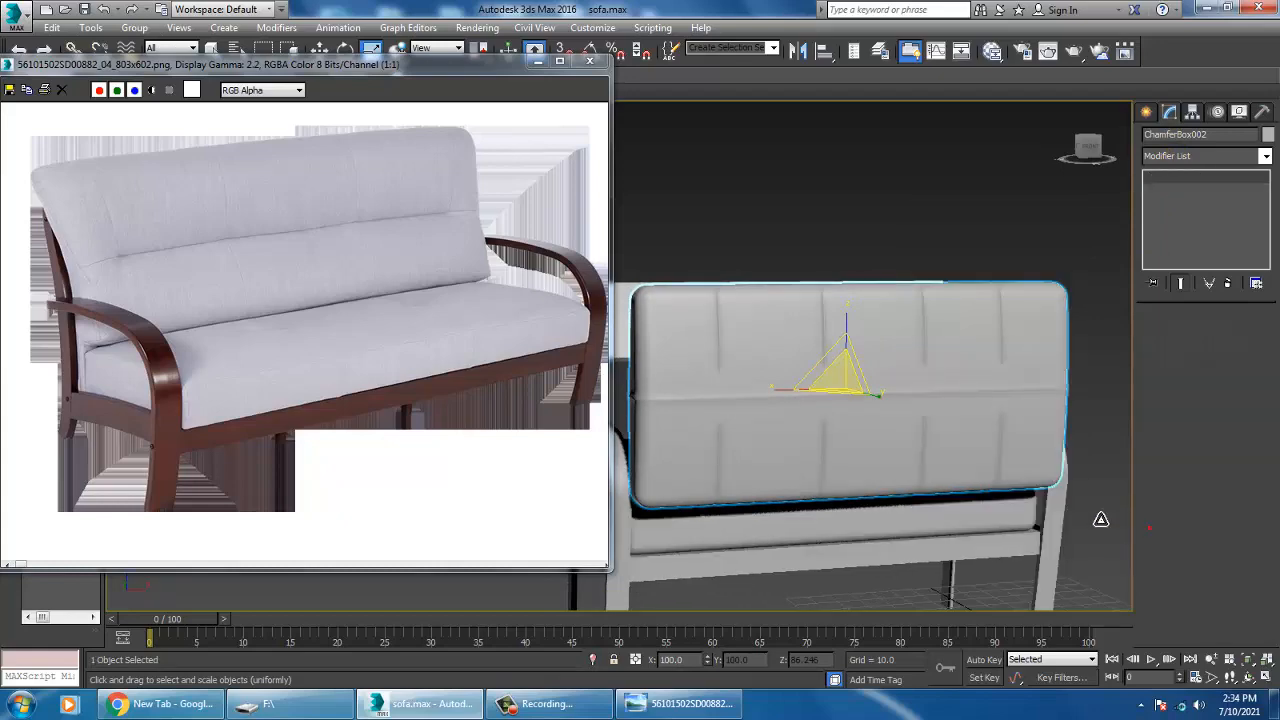
Add an FFD(box) 4x4x4 modifier to the smoothed back cushion and enter control point editing.
left_click(1204, 158)
key("f")
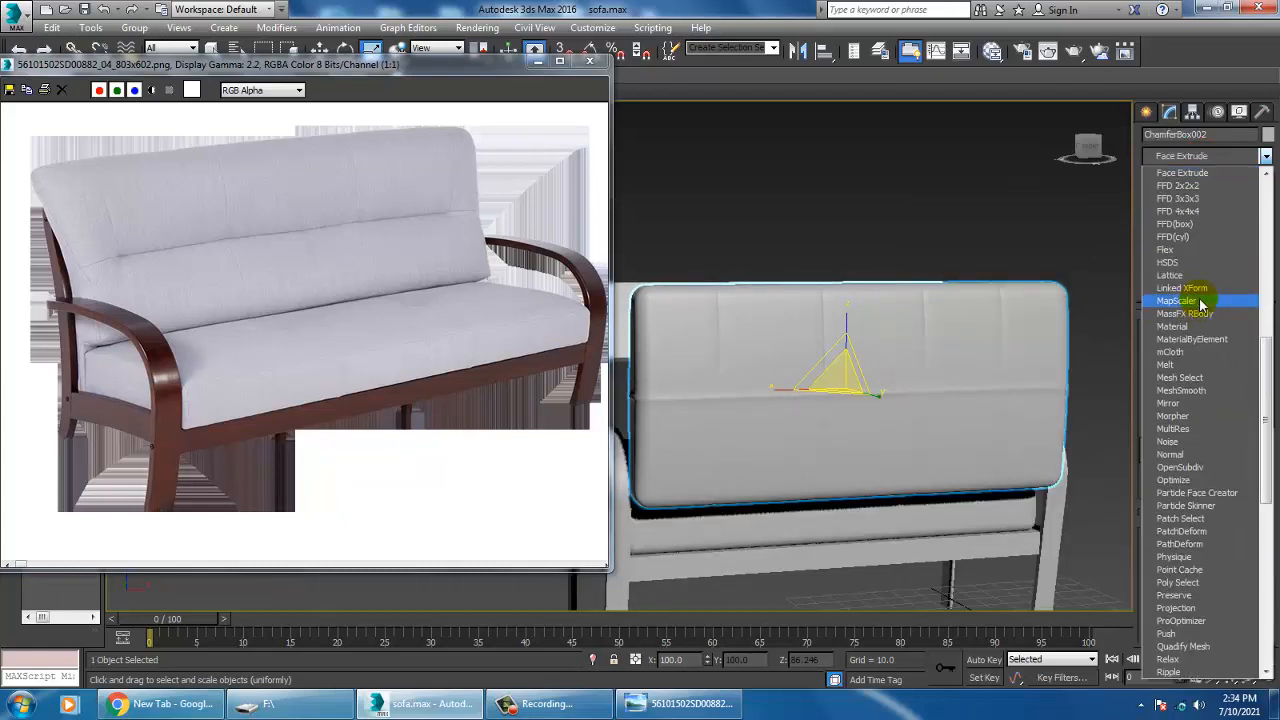
left_click(1198, 226)
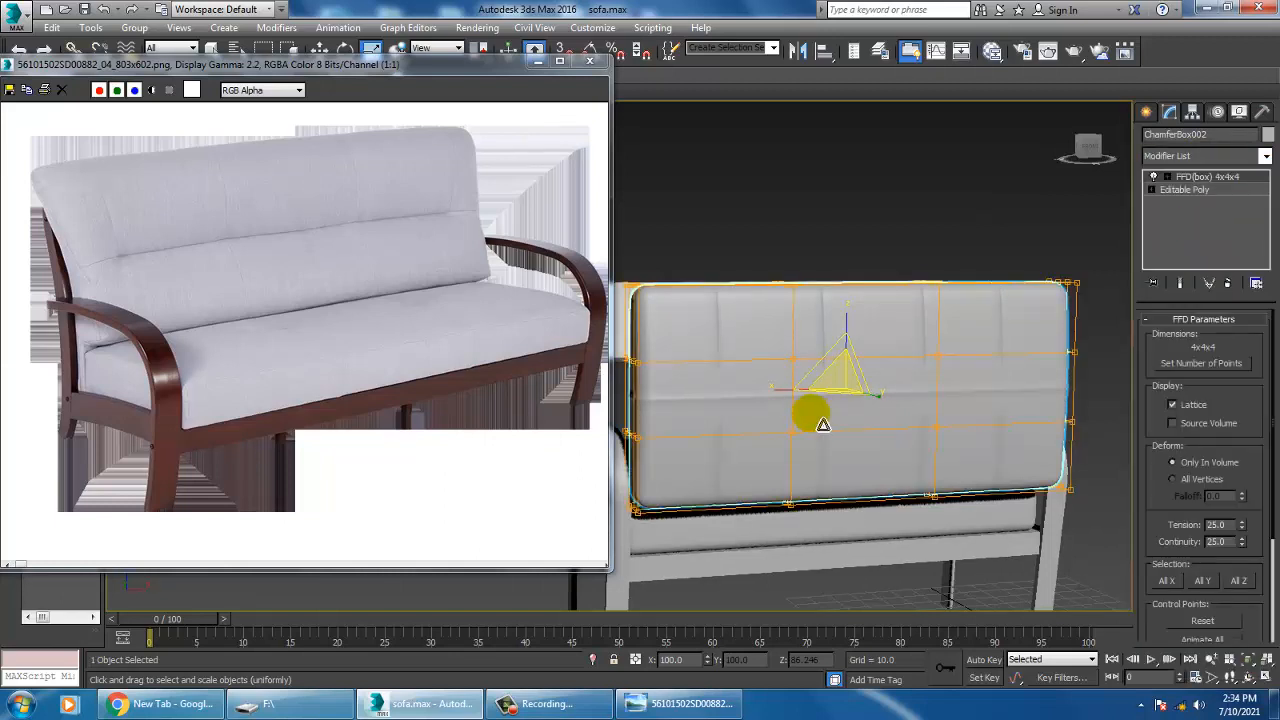
key("1")
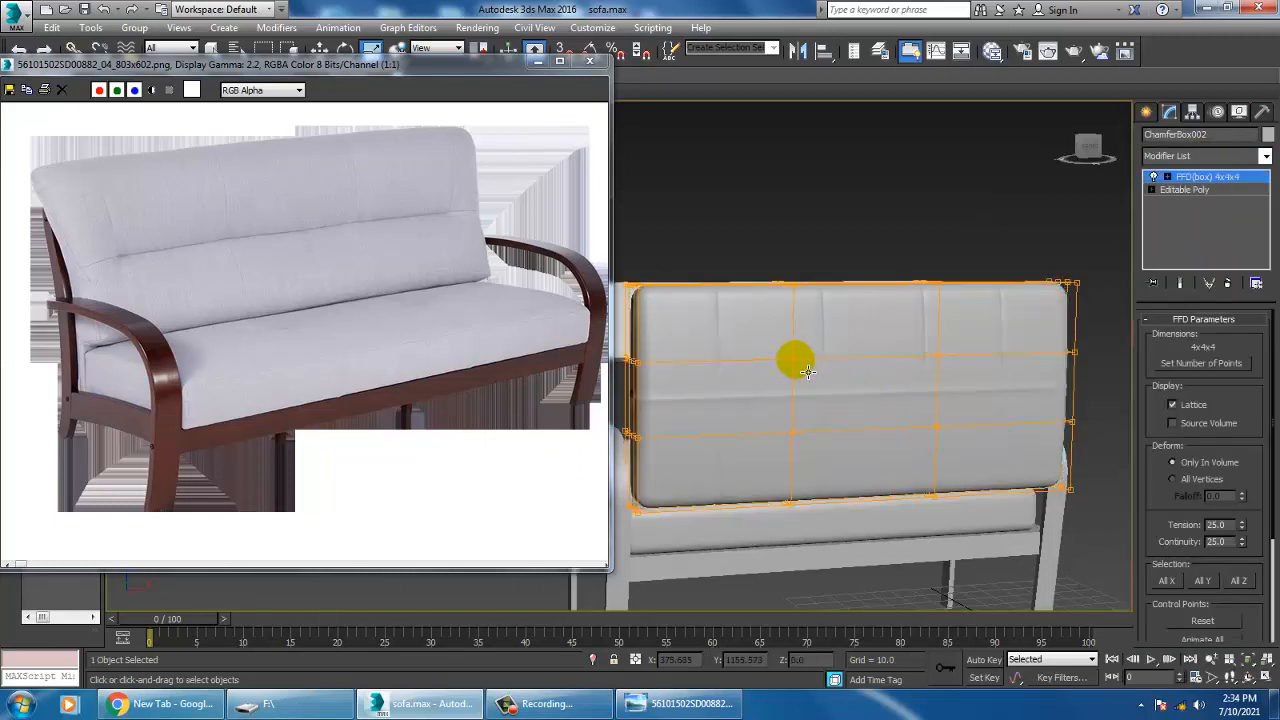
Move the upper middle control points of the back cushion's FFD lattice to bulge the cushion's front face outward.
key("w")
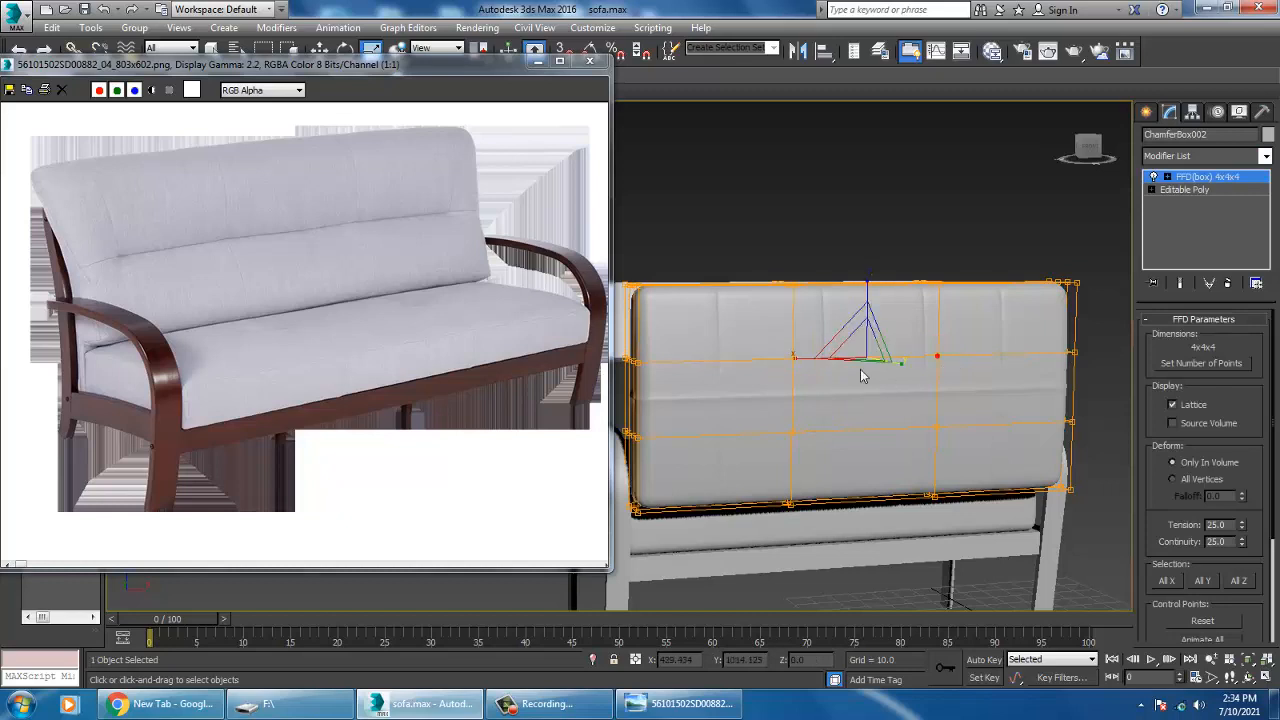
middle_click_drag(948, 368, 894, 371, "alt")
left_click_drag(822, 348, 844, 364)
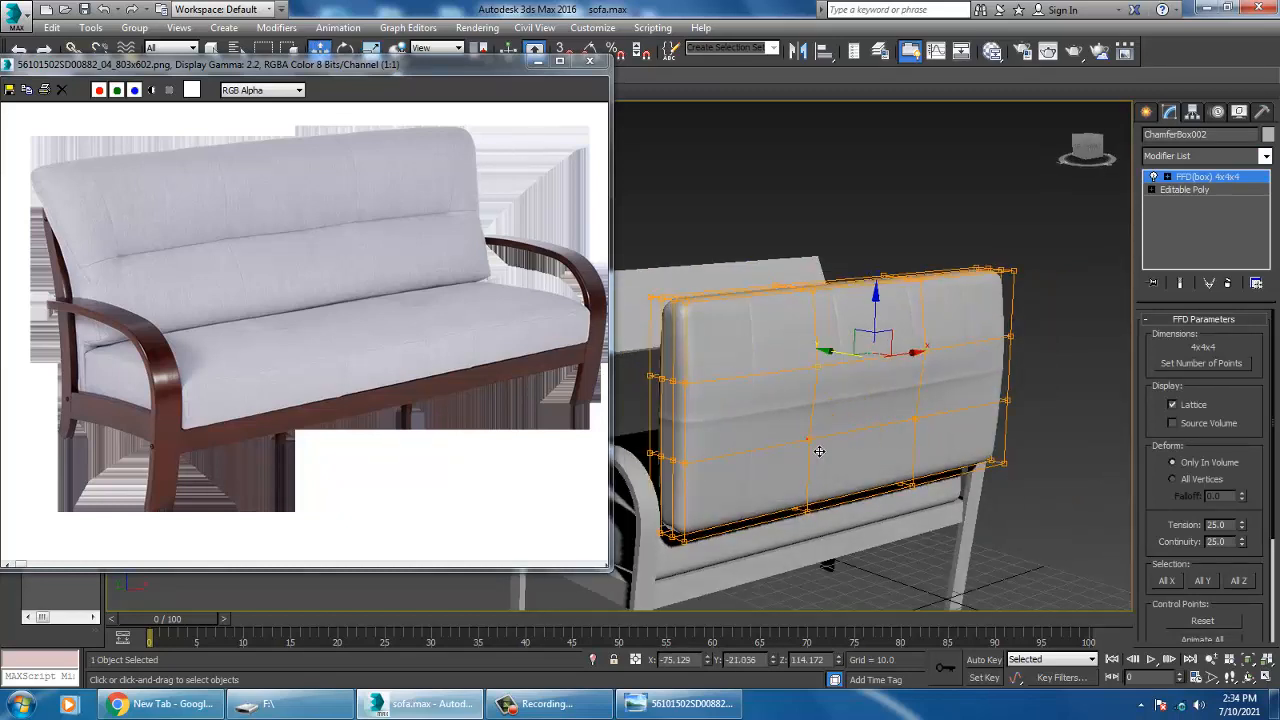
Try to pull the lower middle control points of the back cushion's FFD lattice forward, and undo that move.
left_click(916, 420, "ctrl")
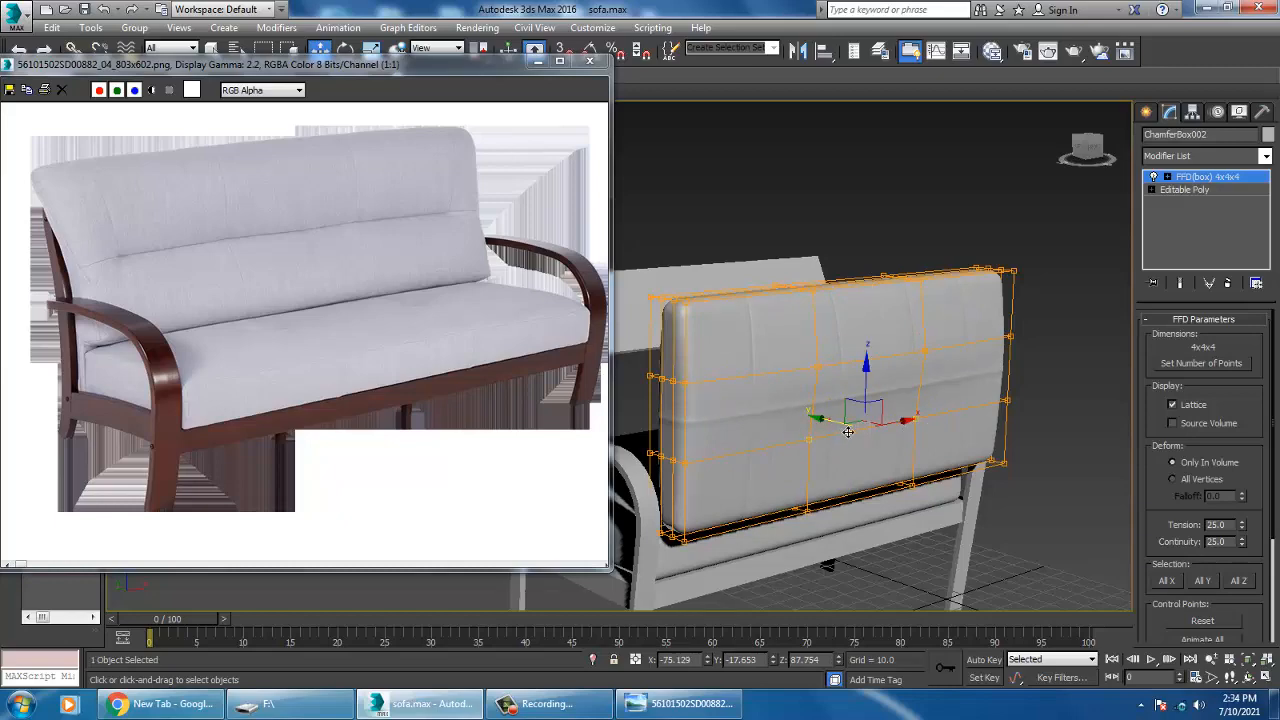
left_click_drag(848, 431, 851, 432)
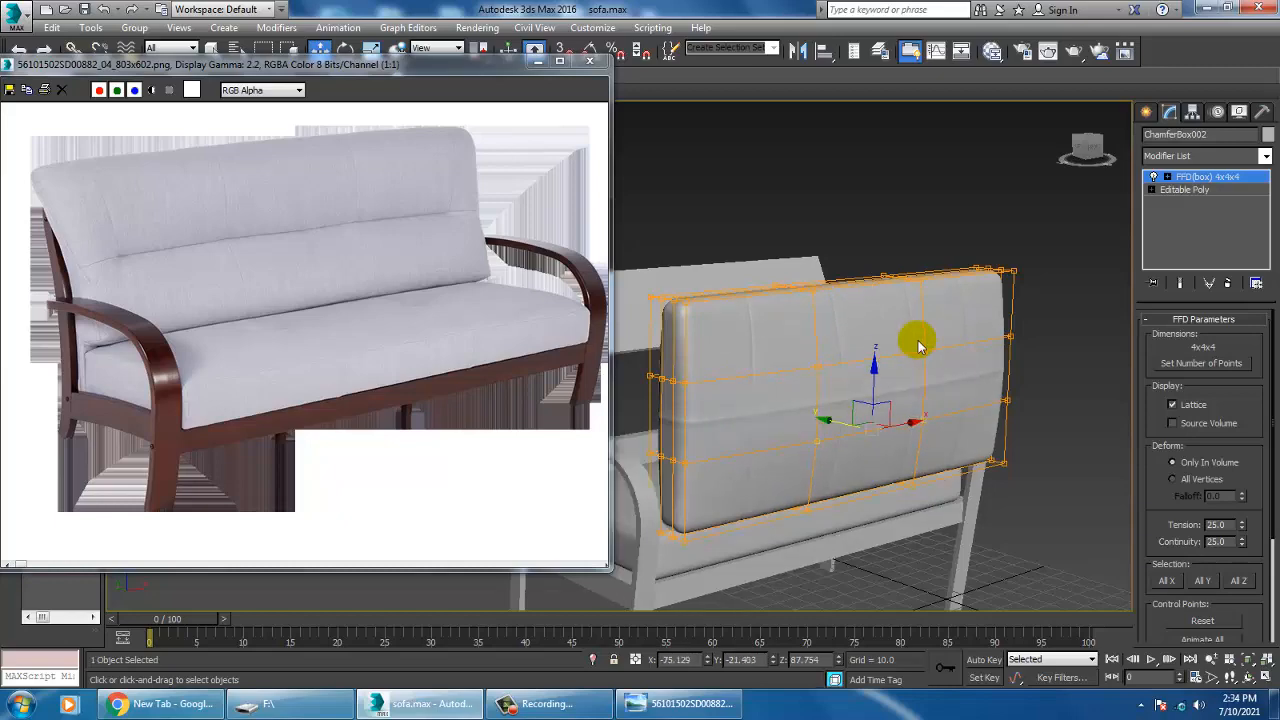
middle_click_drag(920, 345, 857, 351, "alt")
key("ctrl+z")
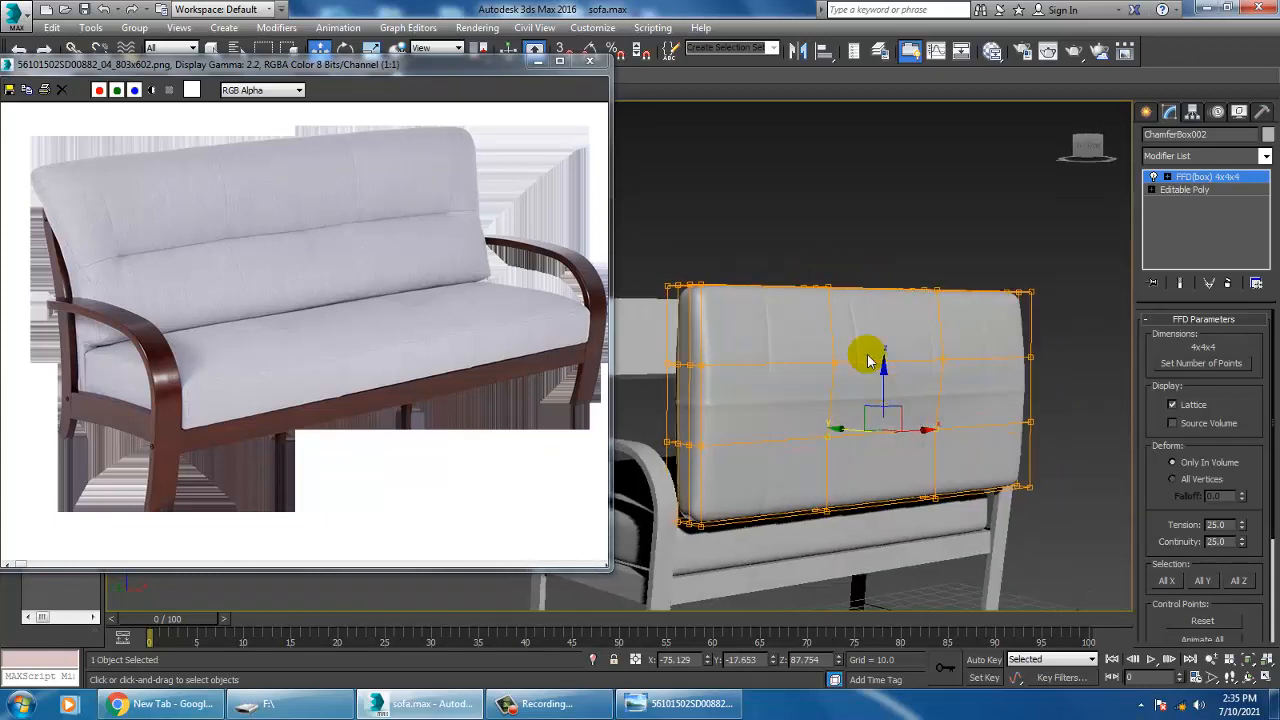
Convert the back cushion to an Editable Poly, collapsing its FFD(box) modifier.
right_click(860, 334)
mouse_move(975, 502)
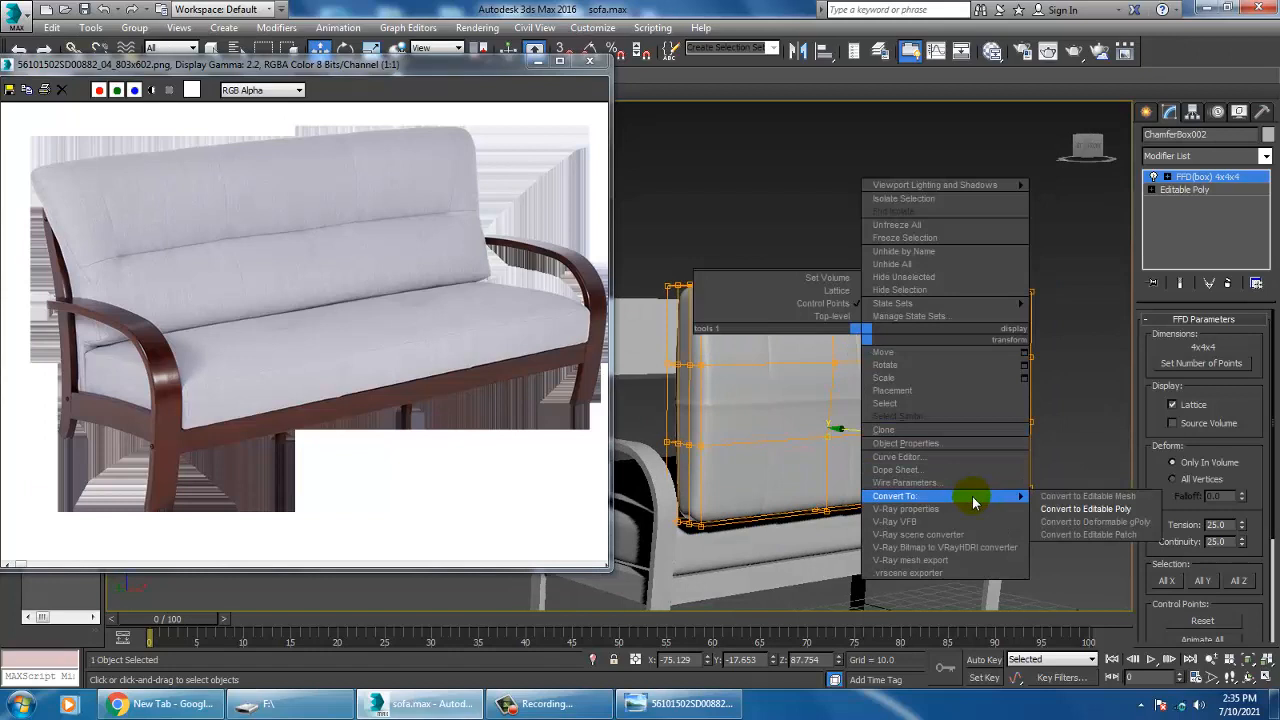
left_click(1085, 509)
key("z")
scroll(945, 387, "down", 4)
middle_click_drag(945, 387, 974, 360, "alt")
scroll(926, 402, "up", 2)
Rotate the back cushion in the side view so that it leans back in line with the sofa's slanted backrest.
key("r")
key("alt+w")
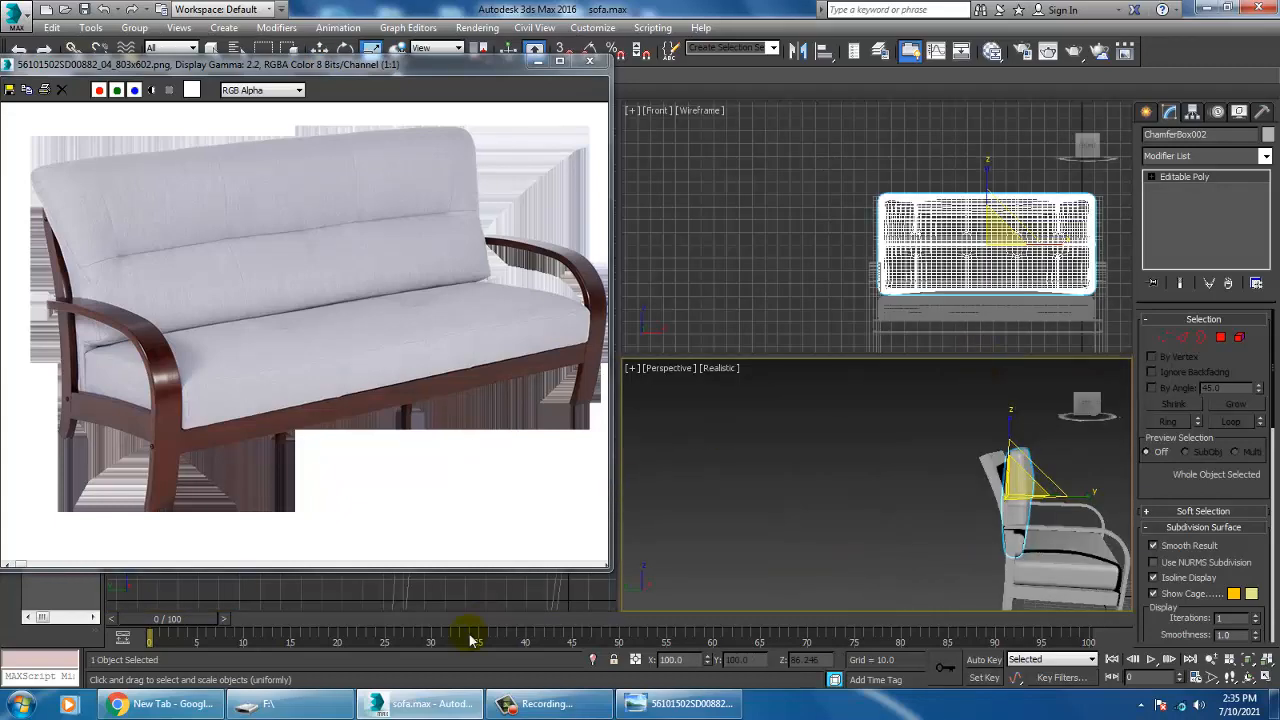
right_click(484, 596)
key("z")
key("alt+w")
scroll(803, 388, "down", 5)
scroll(808, 366, "up", 2)
middle_click_drag(842, 306, 876, 305)
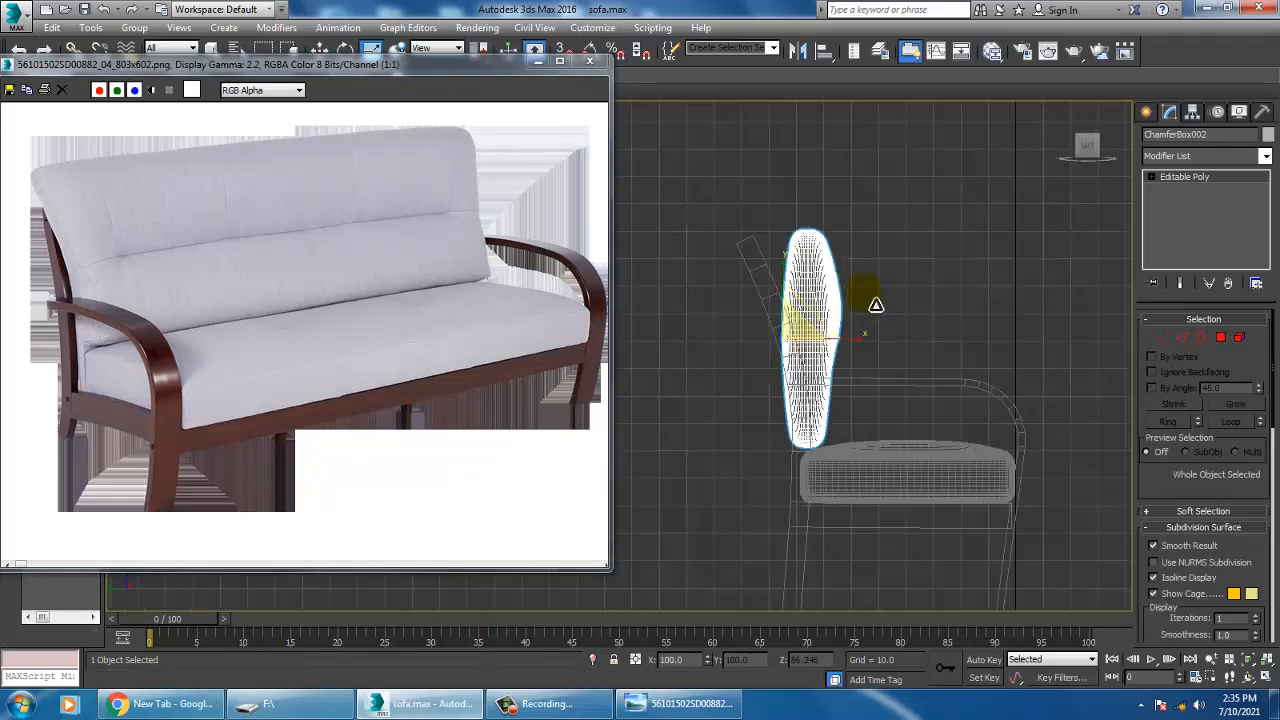
key("e")
left_click_drag(851, 323, 807, 324)
key("w")
key("alt+w")
right_click(877, 518)
key("alt+w")
middle_click_drag(877, 518, 866, 432, "alt")
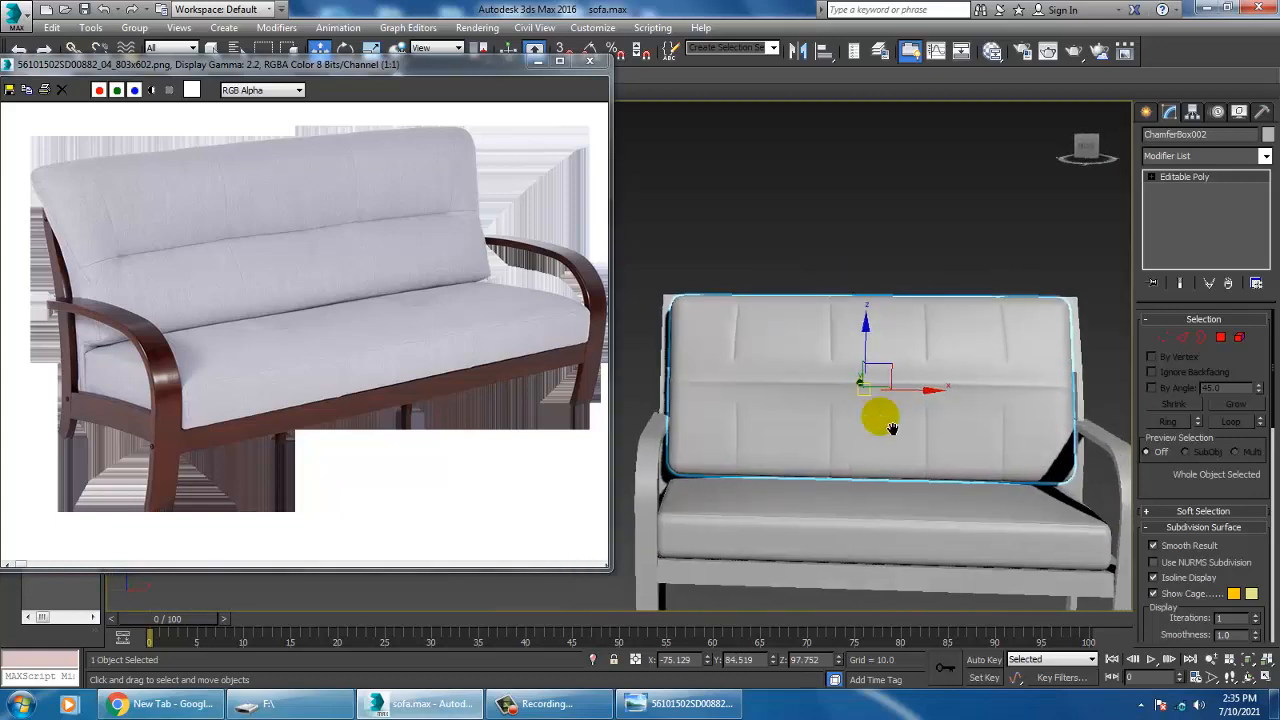
Move the reference image window out of the way and expand the Freeform sculpting tools for the back cushion.
scroll(888, 431, "up", 4)
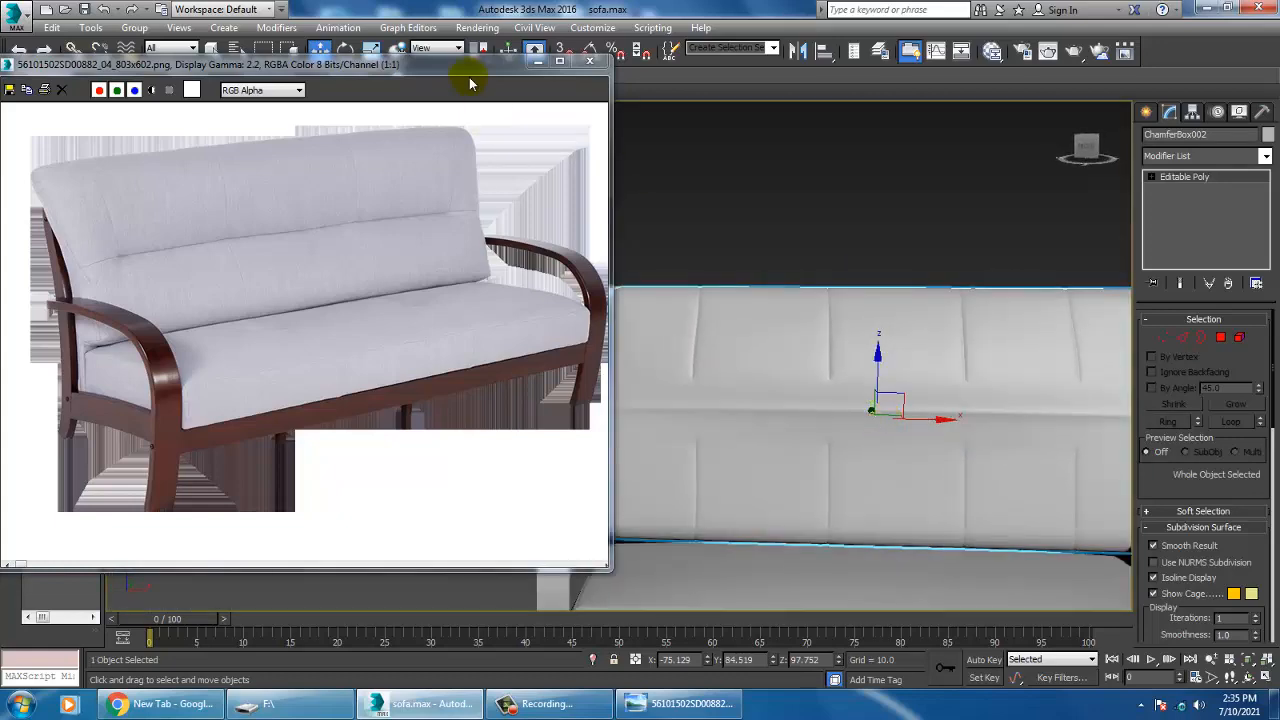
left_click_drag(470, 83, 443, 197)
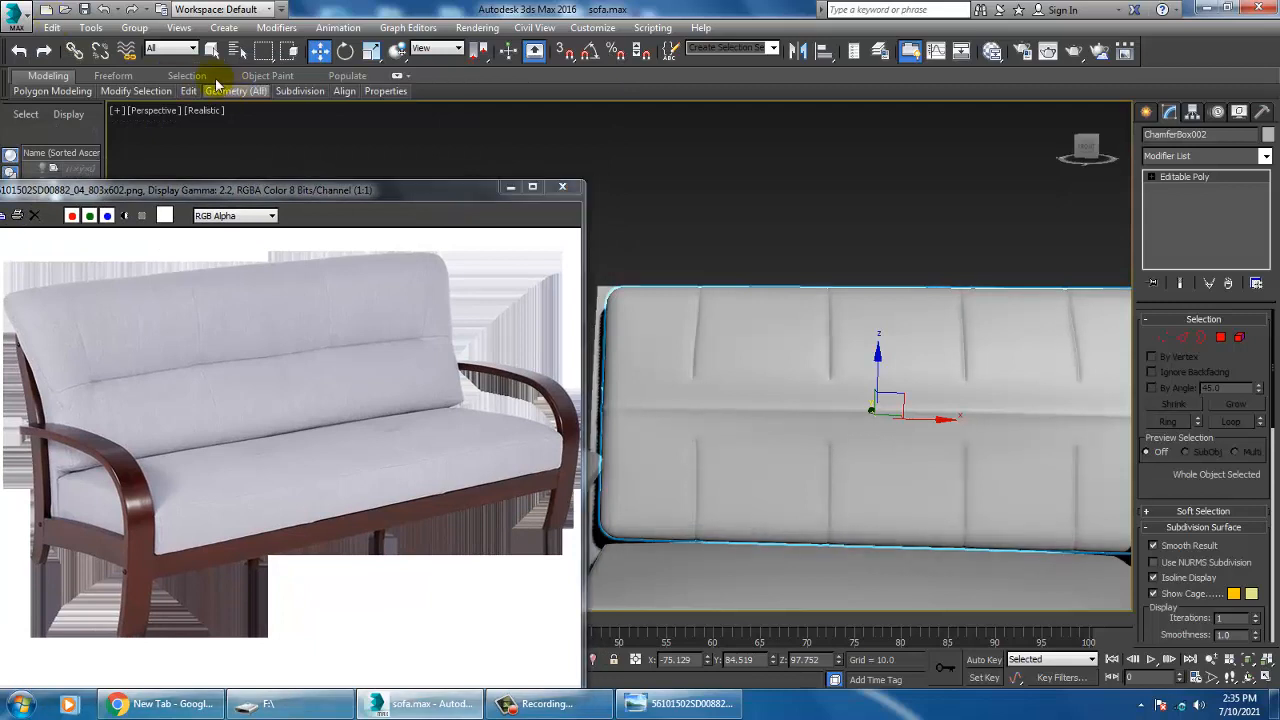
left_click(112, 76)
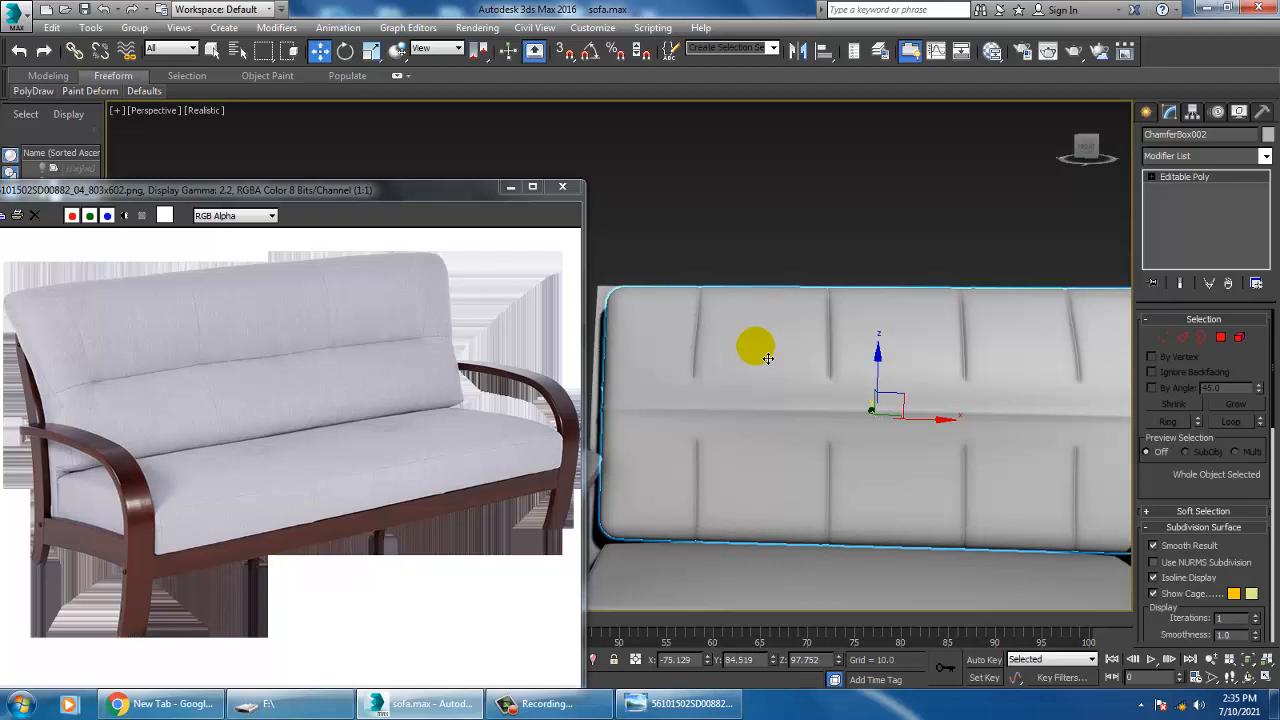
left_click(779, 349)
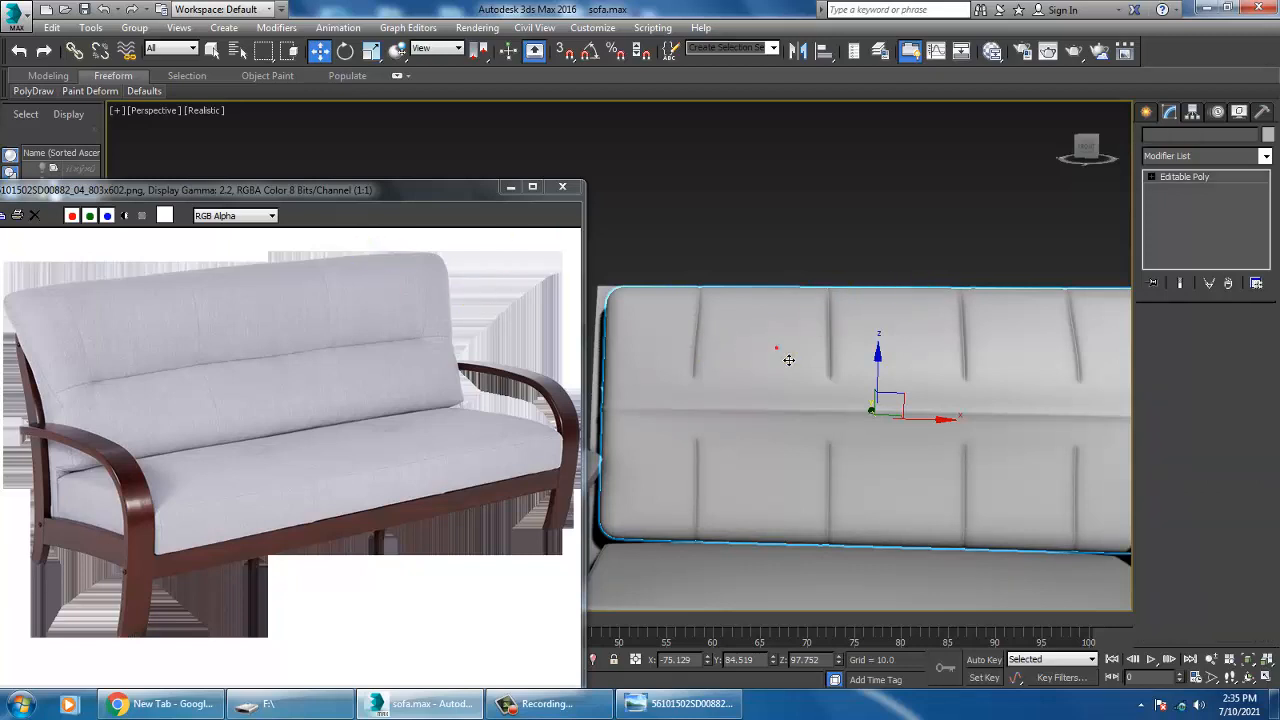
double_click(105, 80)
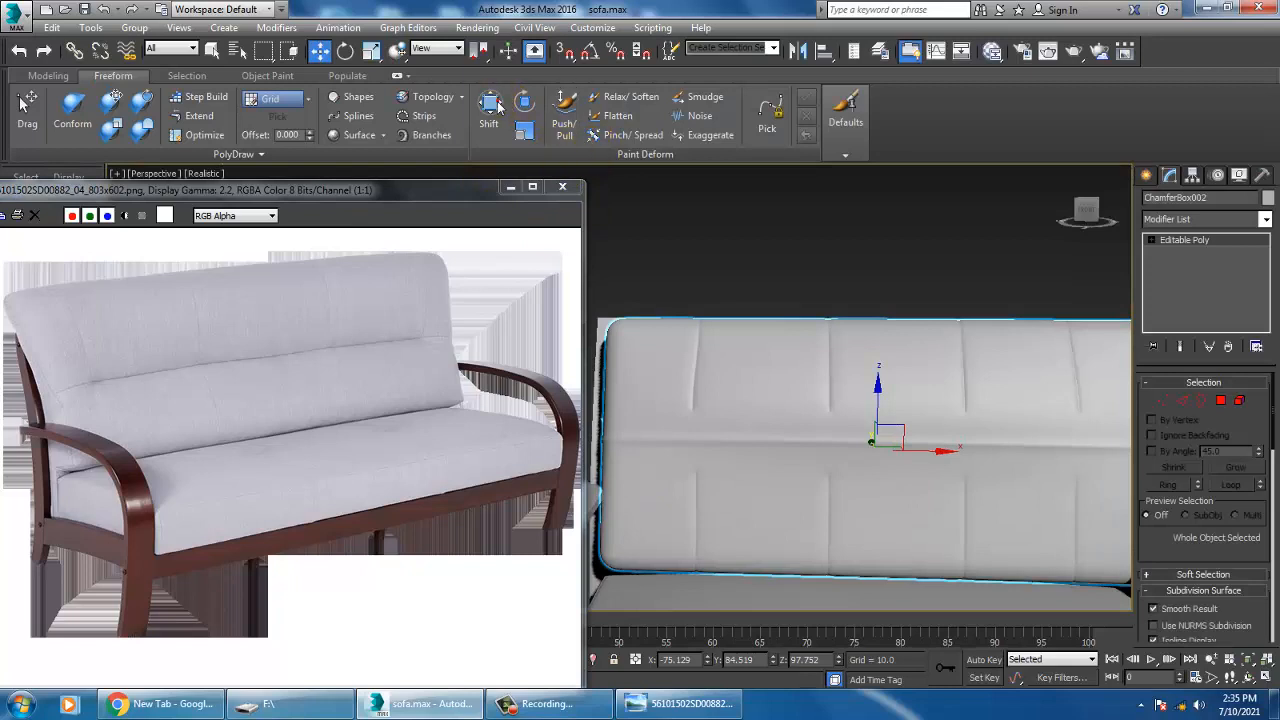
Use the Freeform Shift brush to pull the back cushion's upper corner slightly outward and up.
left_click(497, 105)
left_click_drag(629, 336, 618, 325)
mouse_move(817, 360)
middle_mouse_down("alt")
mouse_move(836, 369)
mouse_move(701, 349)
middle_mouse_up("alt")
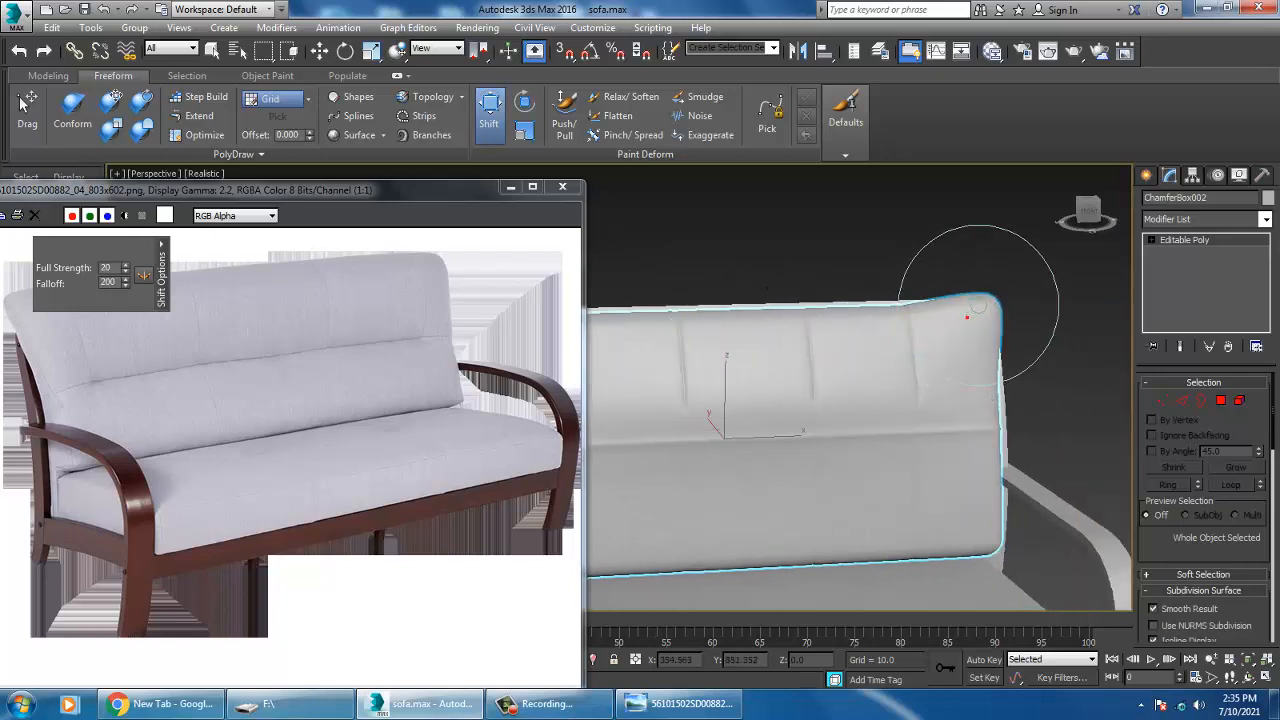
Paint Push/Pull strokes across the front of the back cushion along its horizontal seam.
middle_click_drag(842, 396, 932, 388)
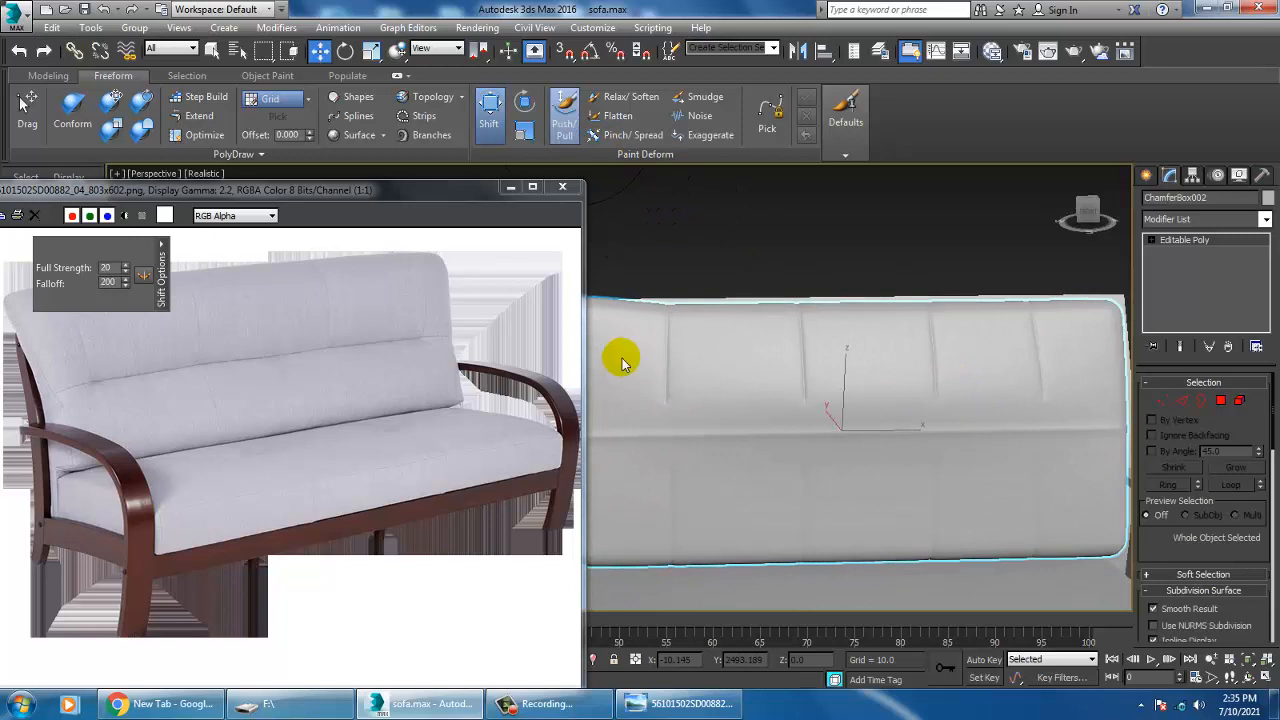
mouse_move(725, 380)
left_mouse_down()
mouse_move(908, 371)
mouse_move(1065, 410)
left_mouse_up()
scroll(826, 443, "down", 5)
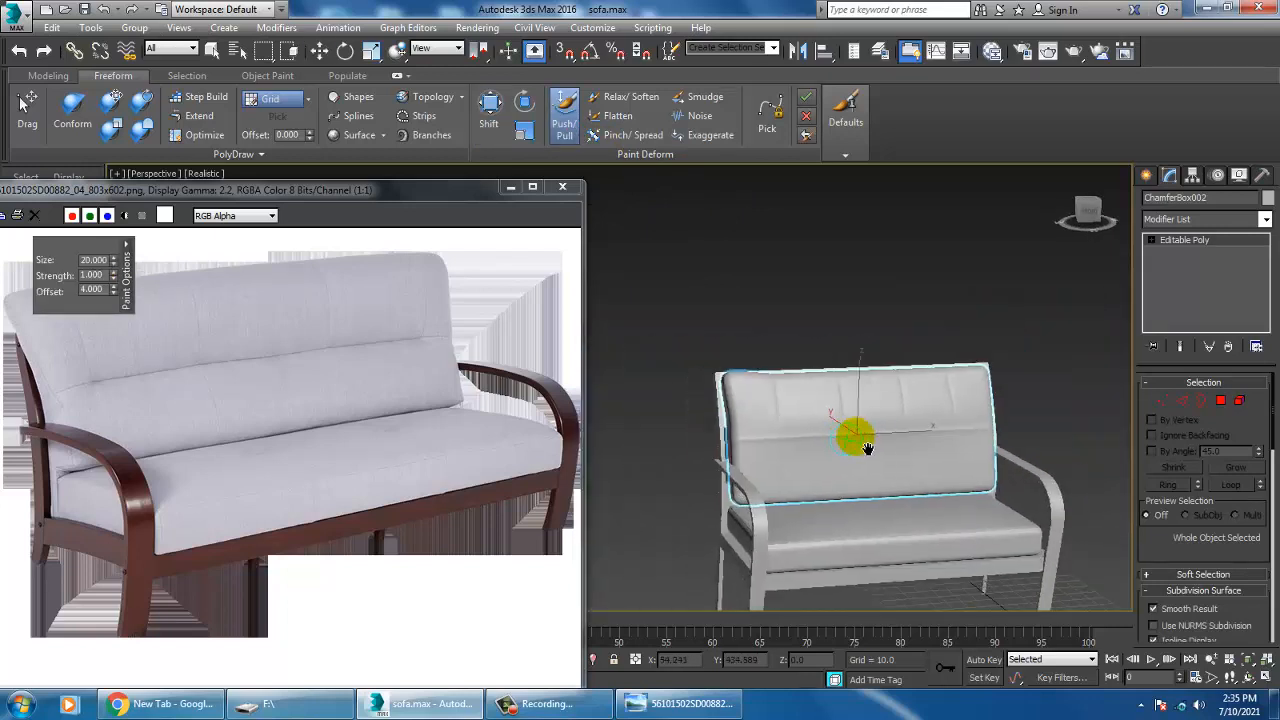
scroll(826, 429, "up", 3)
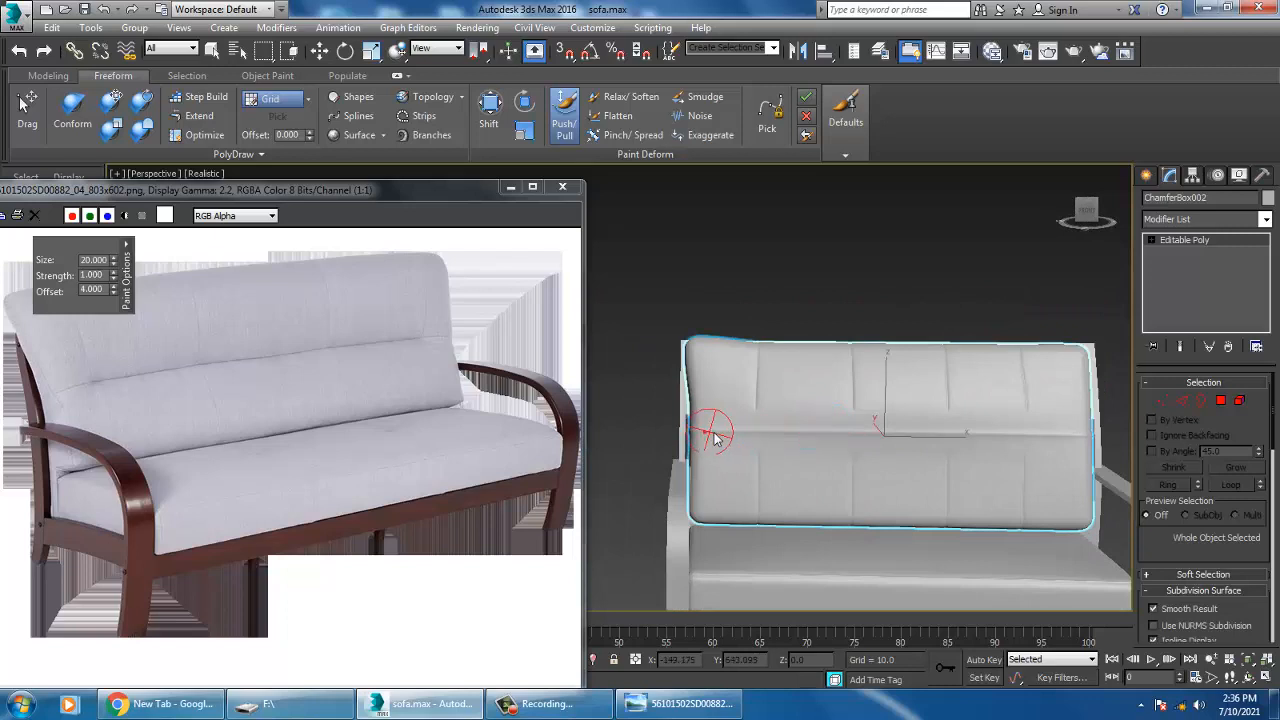
left_click_drag(782, 436, 1070, 438)
mouse_move(766, 409)
middle_mouse_down("alt")
mouse_move(843, 409)
mouse_move(780, 423)
middle_mouse_up("alt")
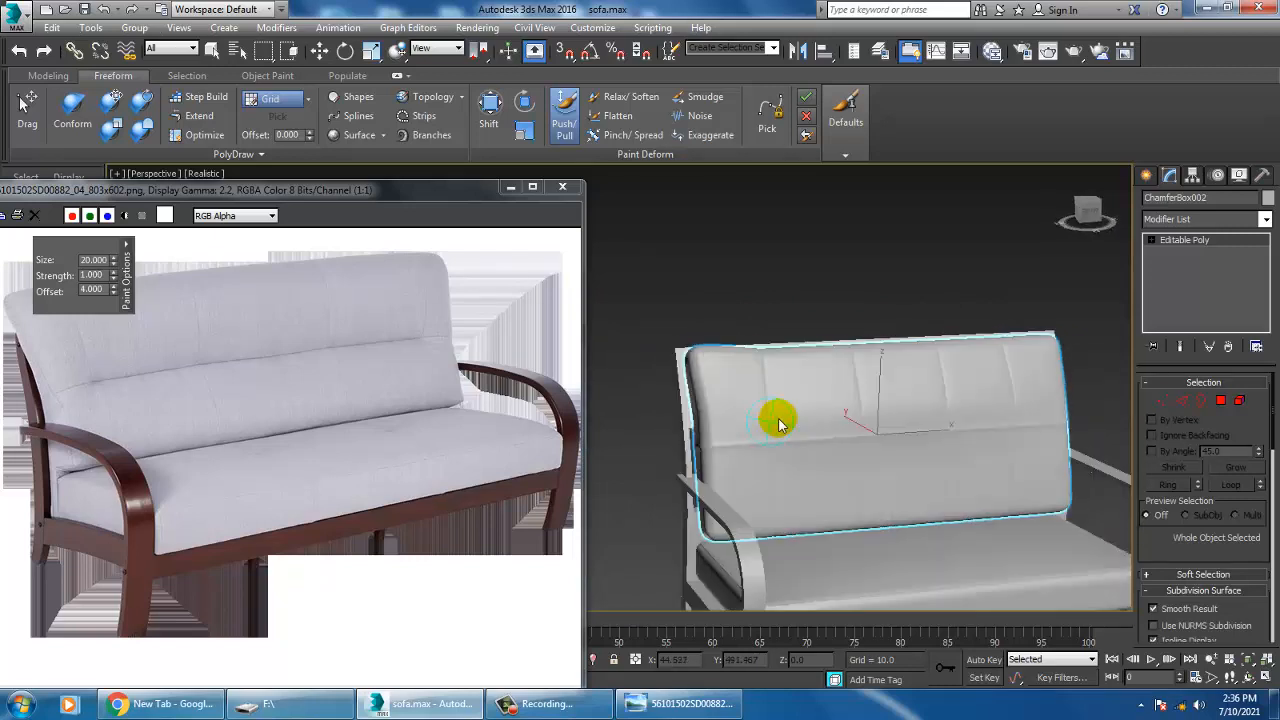
scroll(862, 408, "up", 2)
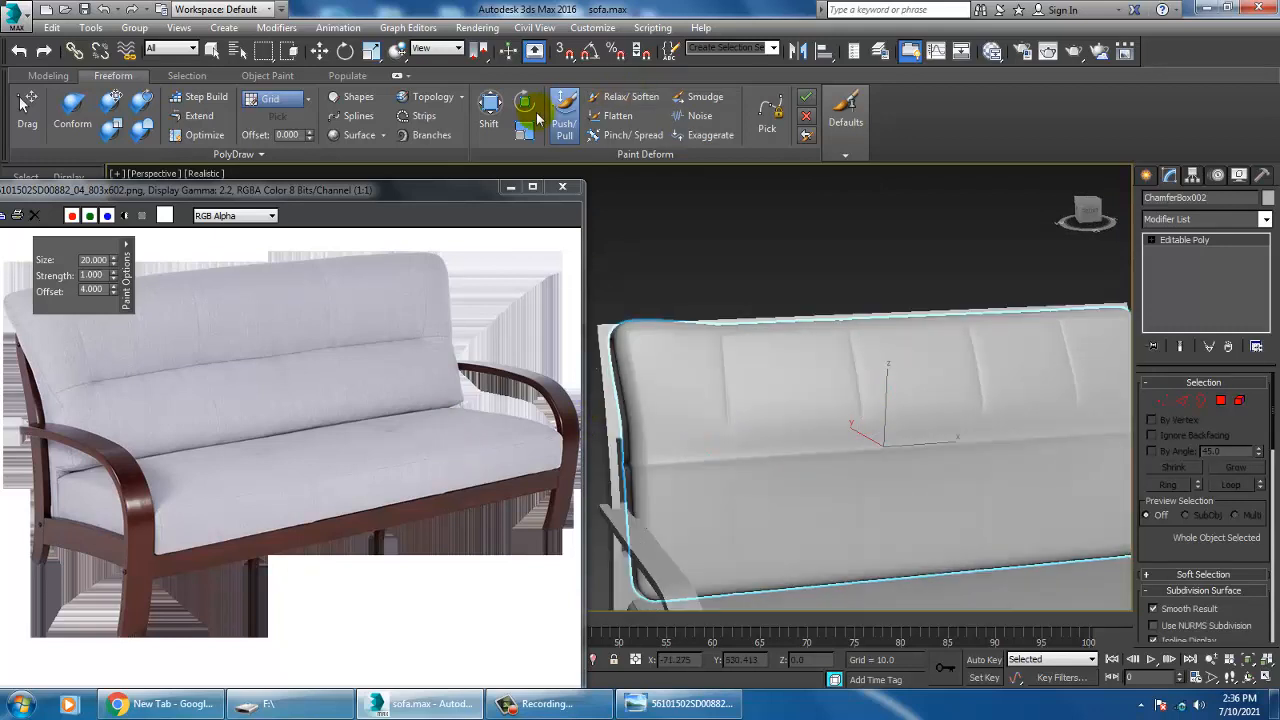
Raise the middle of the back cushion's top edge slightly with the Shift brush for an uneven, soft outline.
left_click(488, 113)
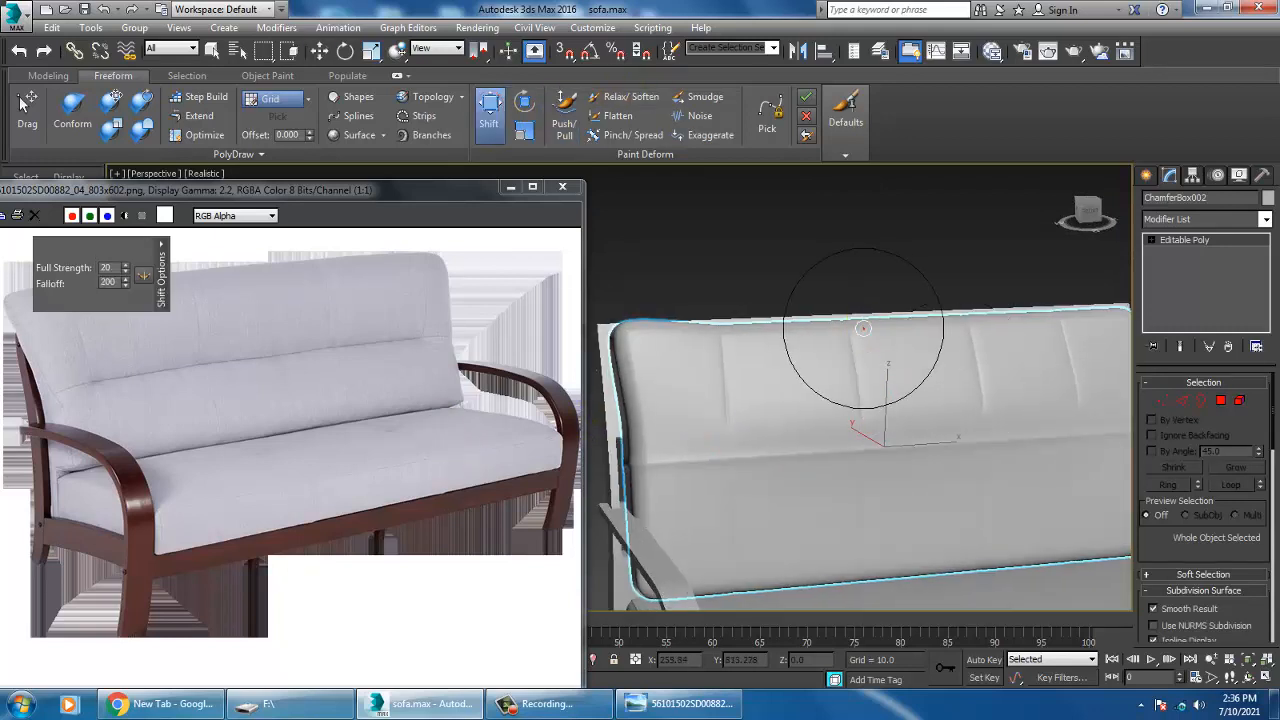
left_click_drag(863, 328, 864, 329)
mouse_move(869, 325)
middle_mouse_down("alt")
mouse_move(986, 363)
mouse_move(1018, 308)
middle_mouse_up("alt")
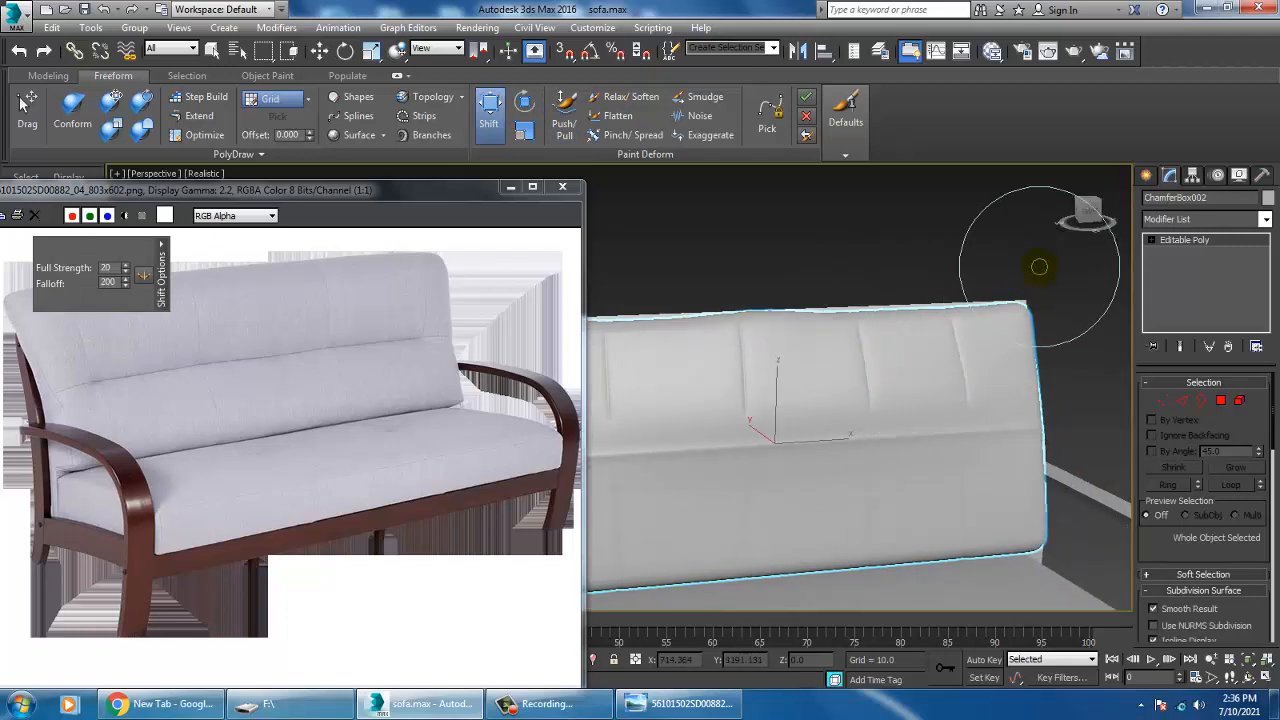
Pull the back cushion's bottom edge down at several spots with the Shift brush to make it softly wavy.
mouse_move(916, 372)
middle_mouse_down("alt")
mouse_move(980, 317)
mouse_move(830, 467)
mouse_move(857, 451)
middle_mouse_up("alt")
left_click_drag(749, 496, 749, 501)
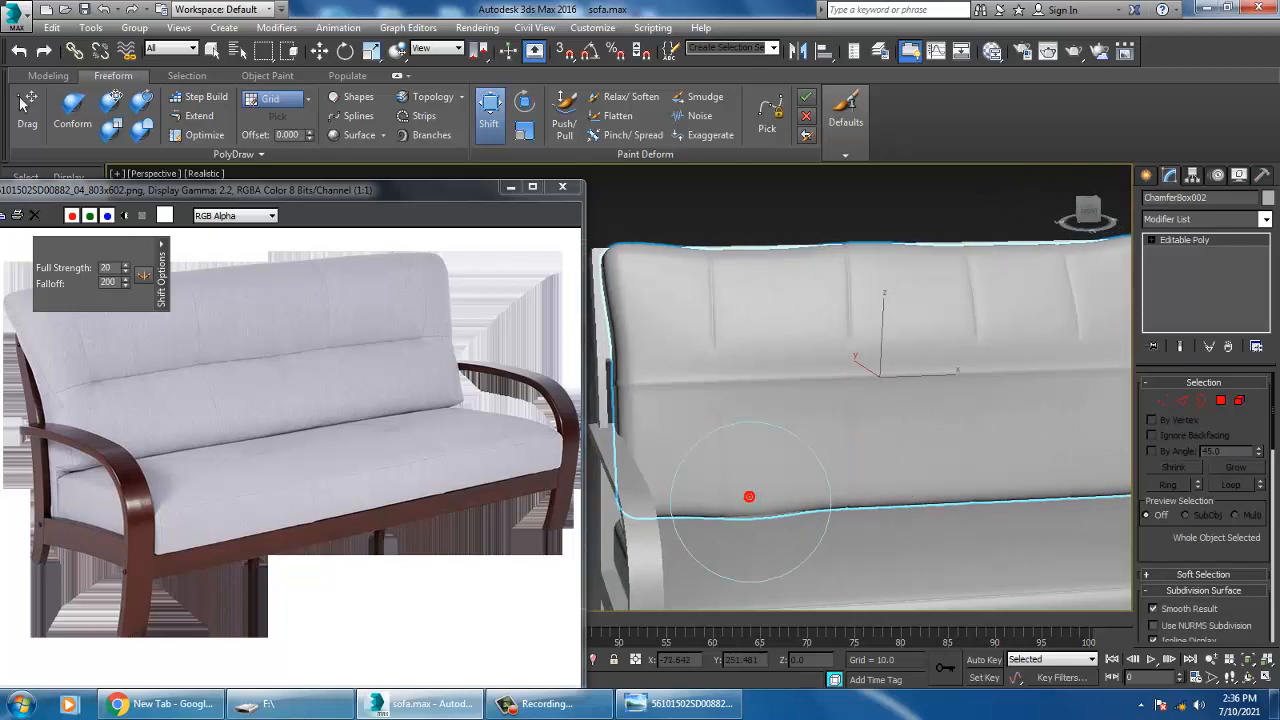
left_click_drag(871, 498, 871, 507)
left_click_drag(980, 481, 980, 489)
mouse_move(1029, 486)
middle_mouse_down("alt")
mouse_move(903, 457)
mouse_move(849, 474)
mouse_move(814, 449)
middle_mouse_up("alt")
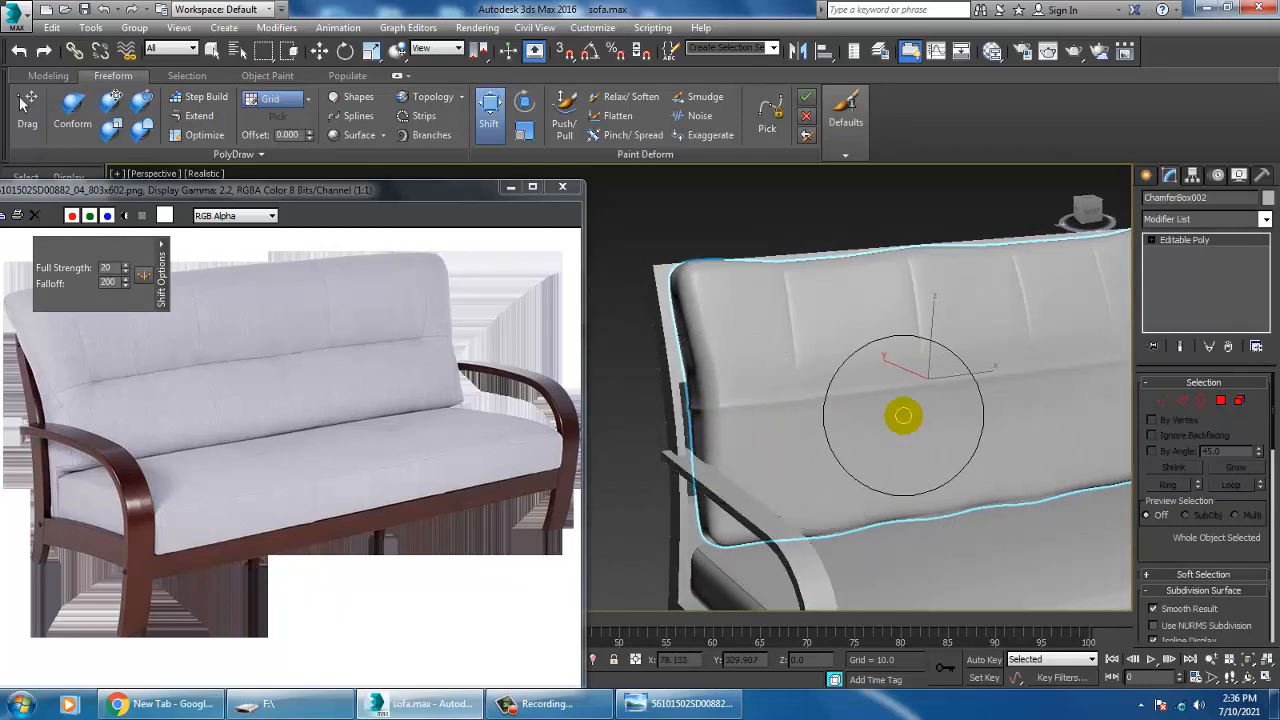
Nudge the back cushion's surface at several points along the horizontal seam with the Shift brush.
middle_click_drag(900, 411, 945, 408, "alt")
scroll(945, 408, "down", 4)
scroll(943, 394, "up", 2)
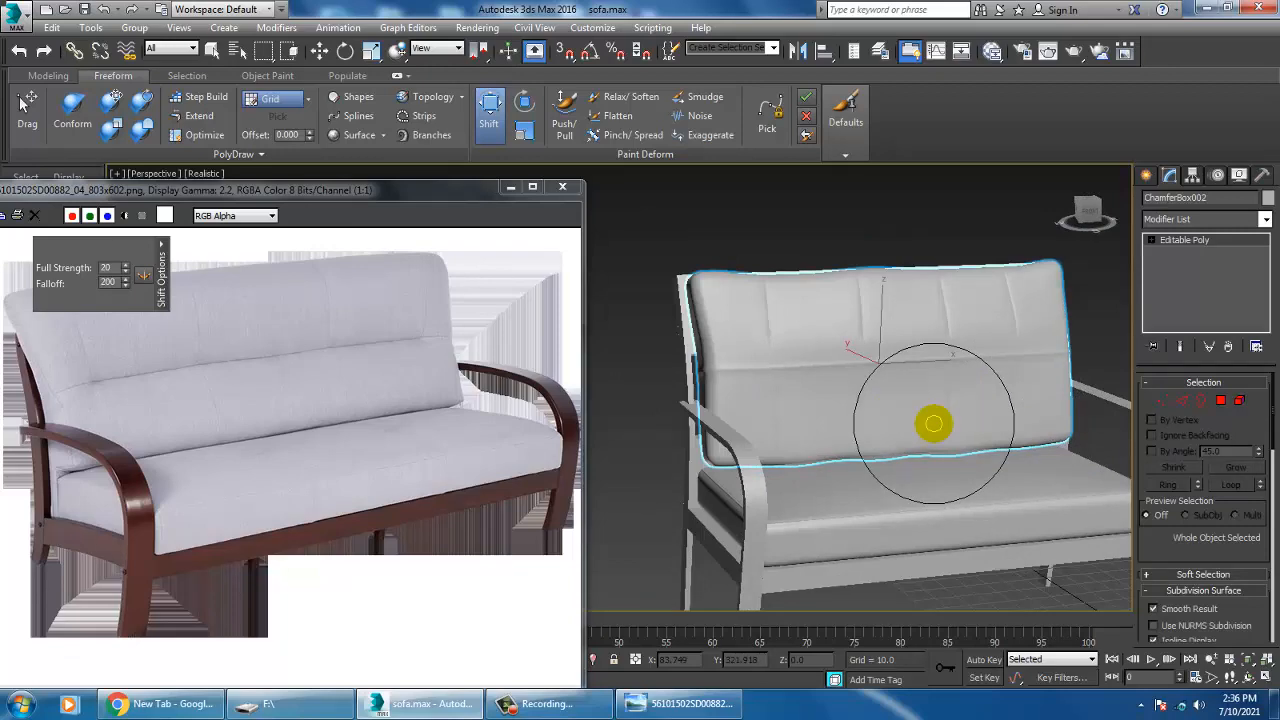
scroll(951, 403, "up", 4)
scroll(900, 349, "down", 3)
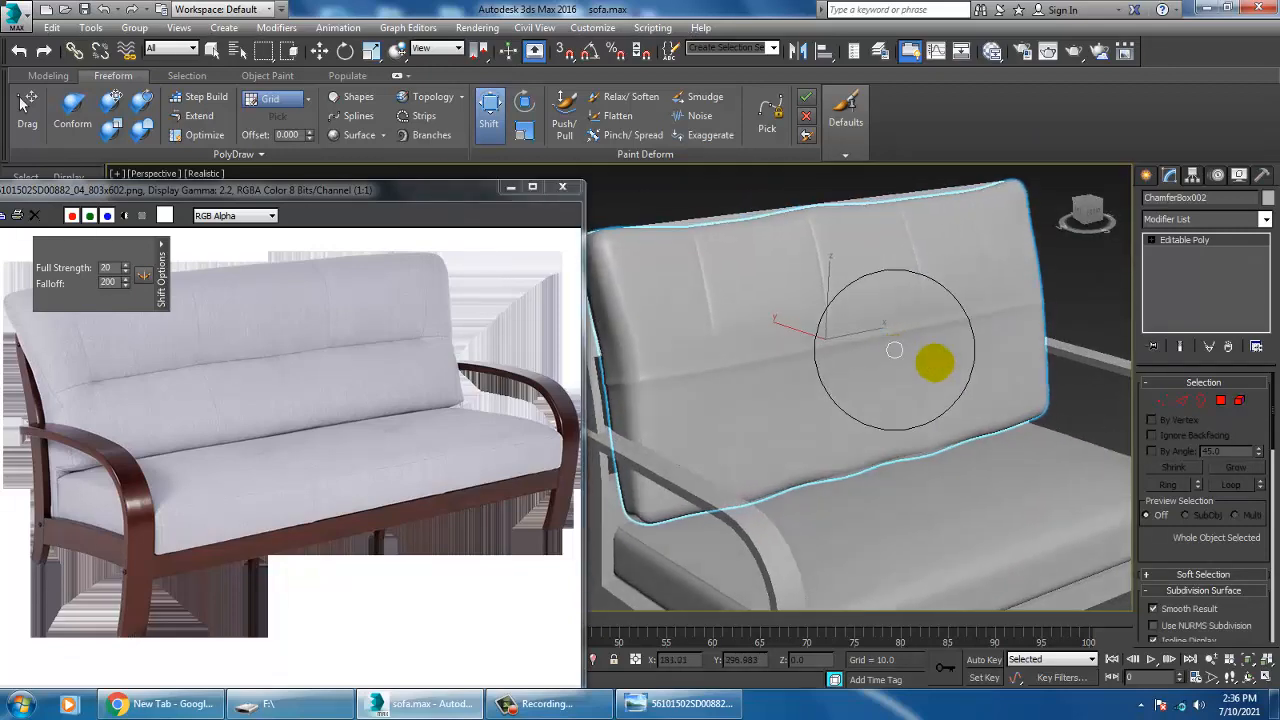
mouse_move(931, 360)
middle_mouse_down("alt")
mouse_move(941, 368)
mouse_move(790, 365)
middle_mouse_up("alt")
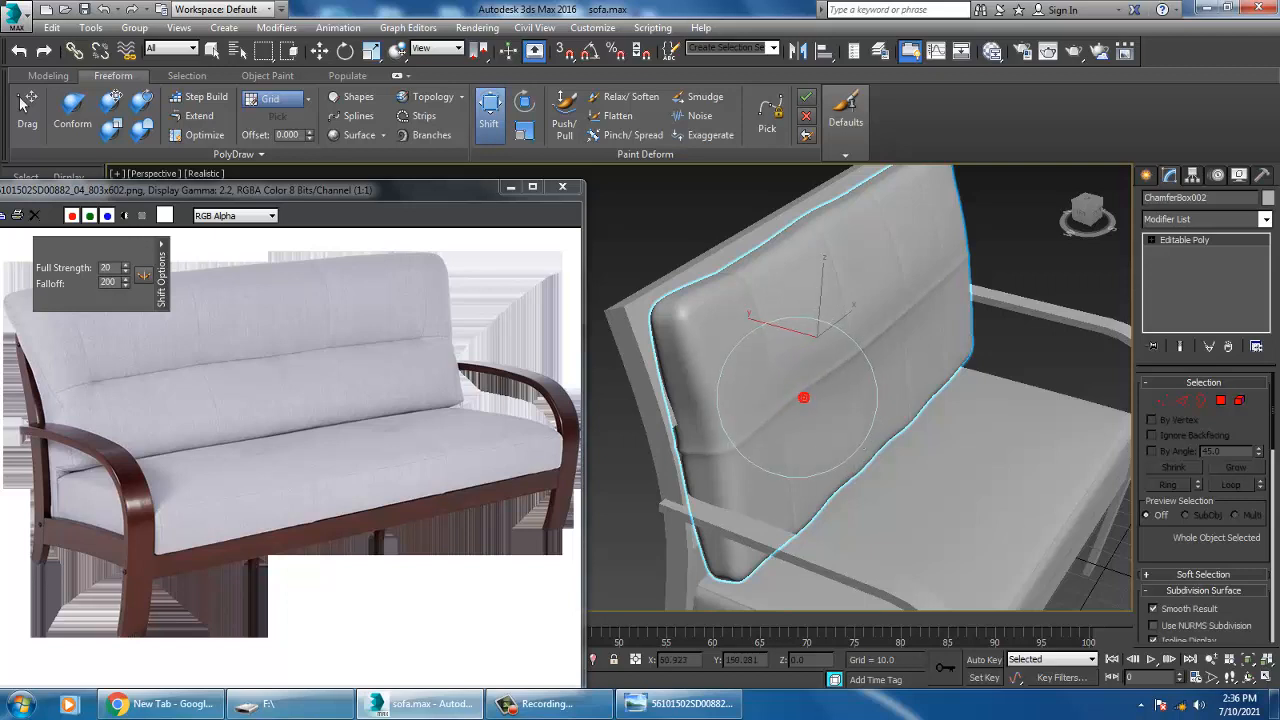
left_click_drag(834, 369, 896, 314)
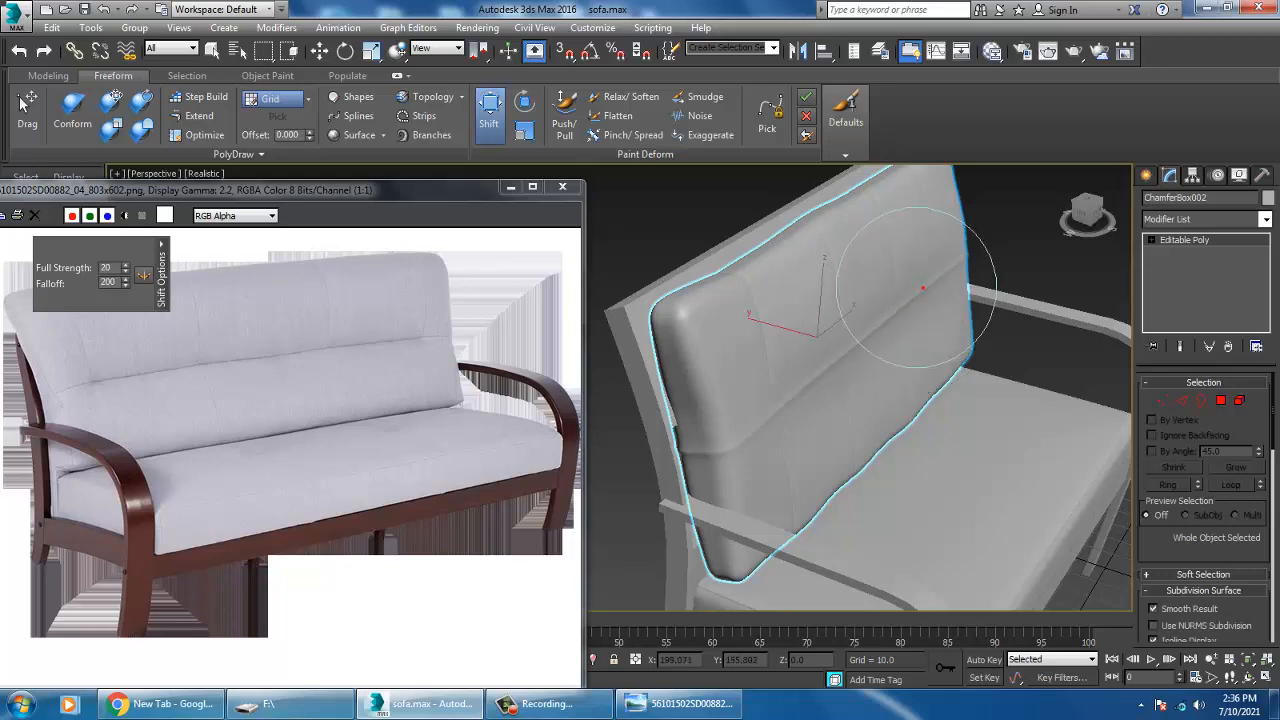
left_click_drag(800, 408, 728, 445)
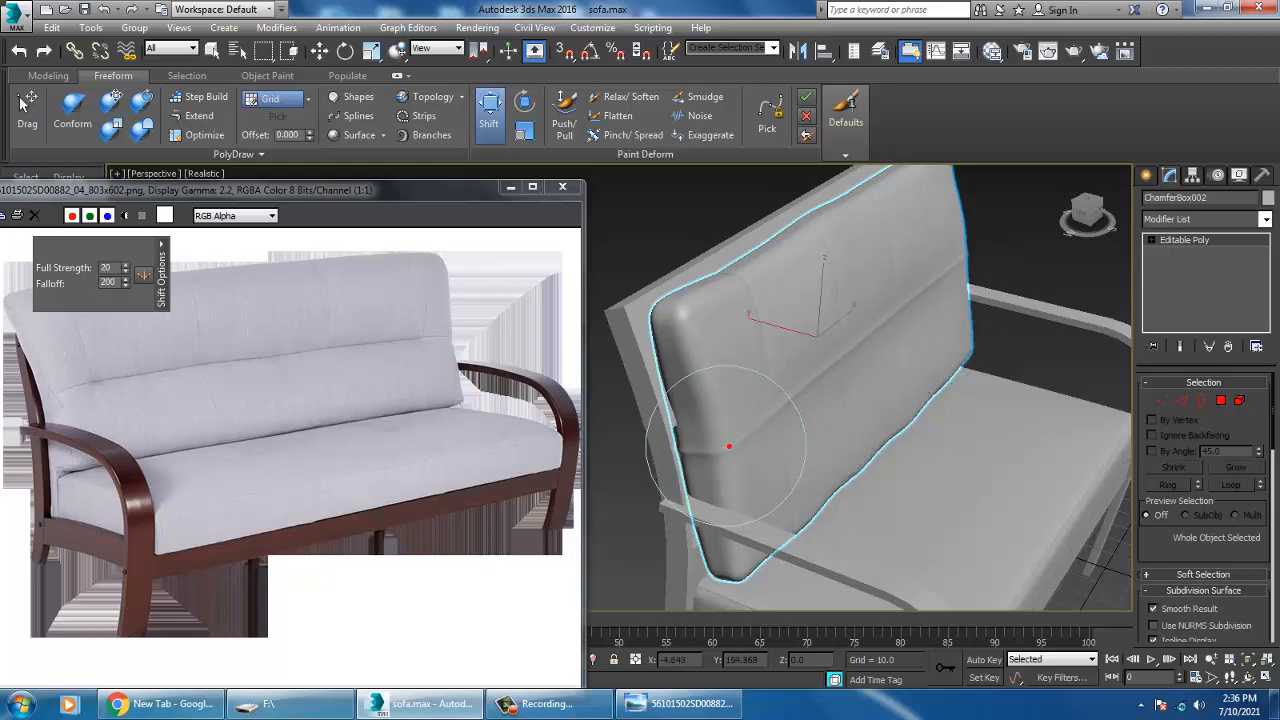
middle_click_drag(729, 446, 873, 393, "alt")
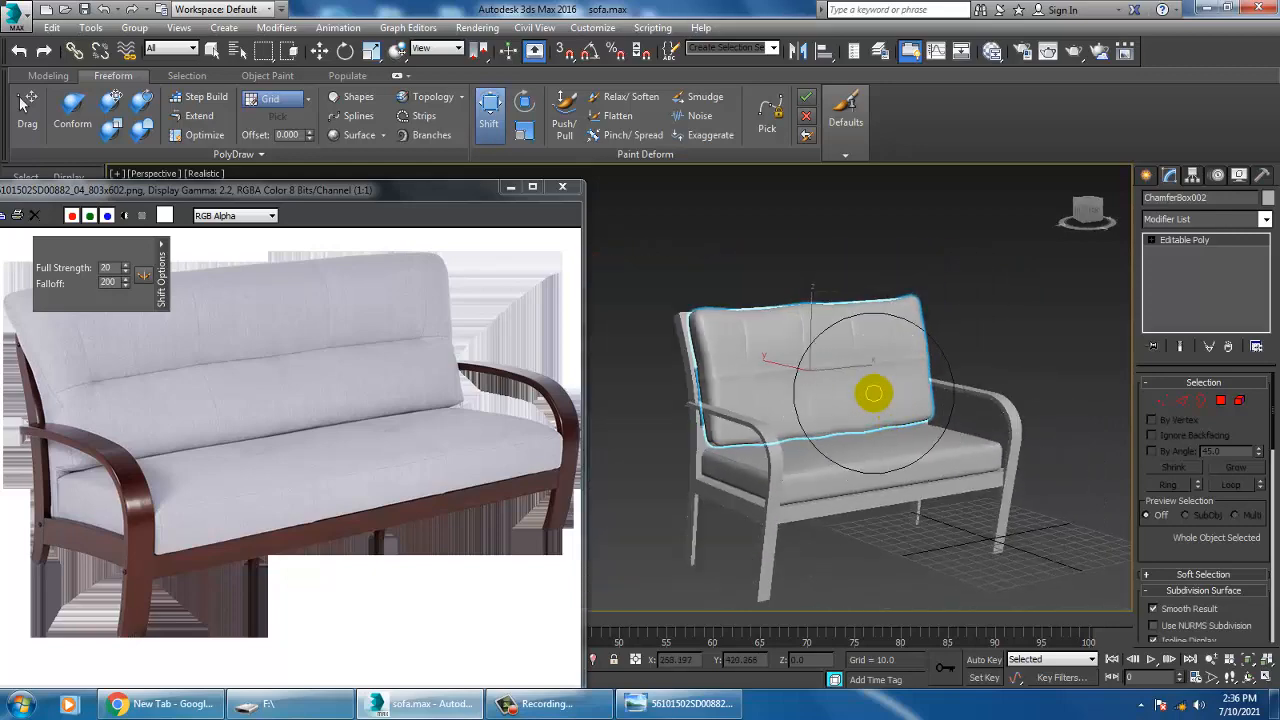
Leave the Shift brush, return the back cushion to object level and reselect it as a whole.
left_click(1213, 243)
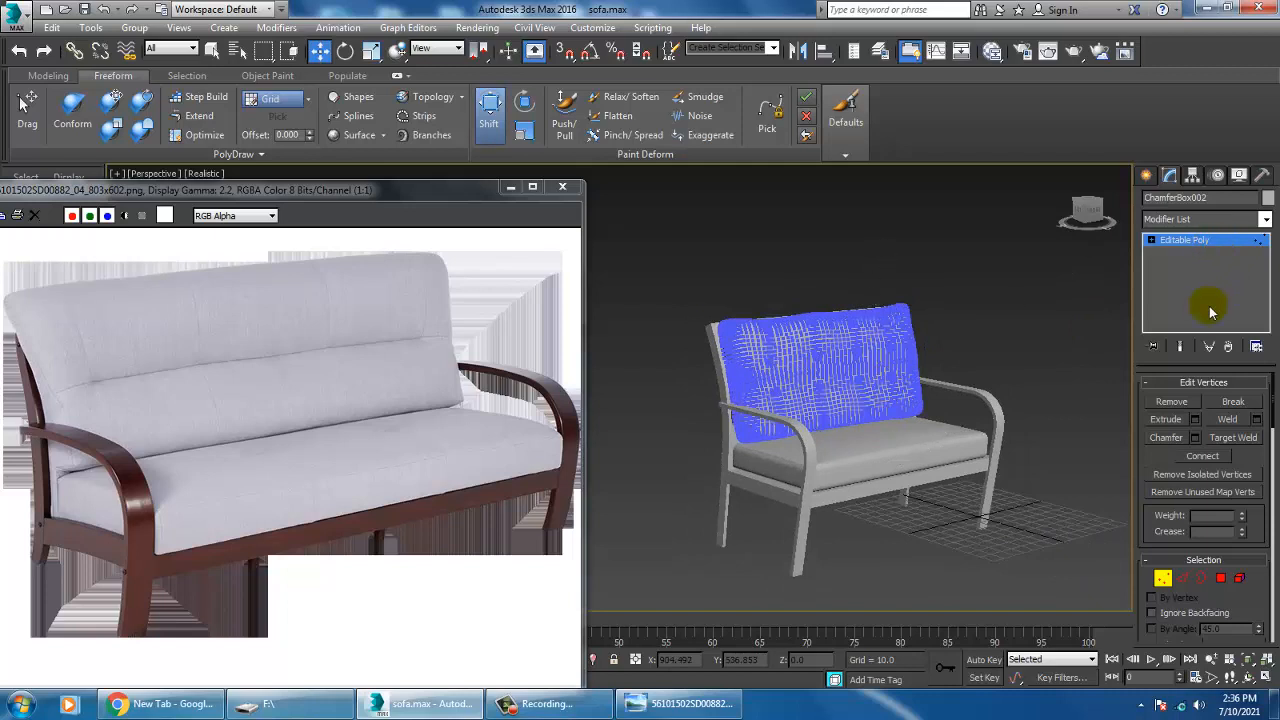
double_click(1217, 240)
scroll(900, 348, "up", 2)
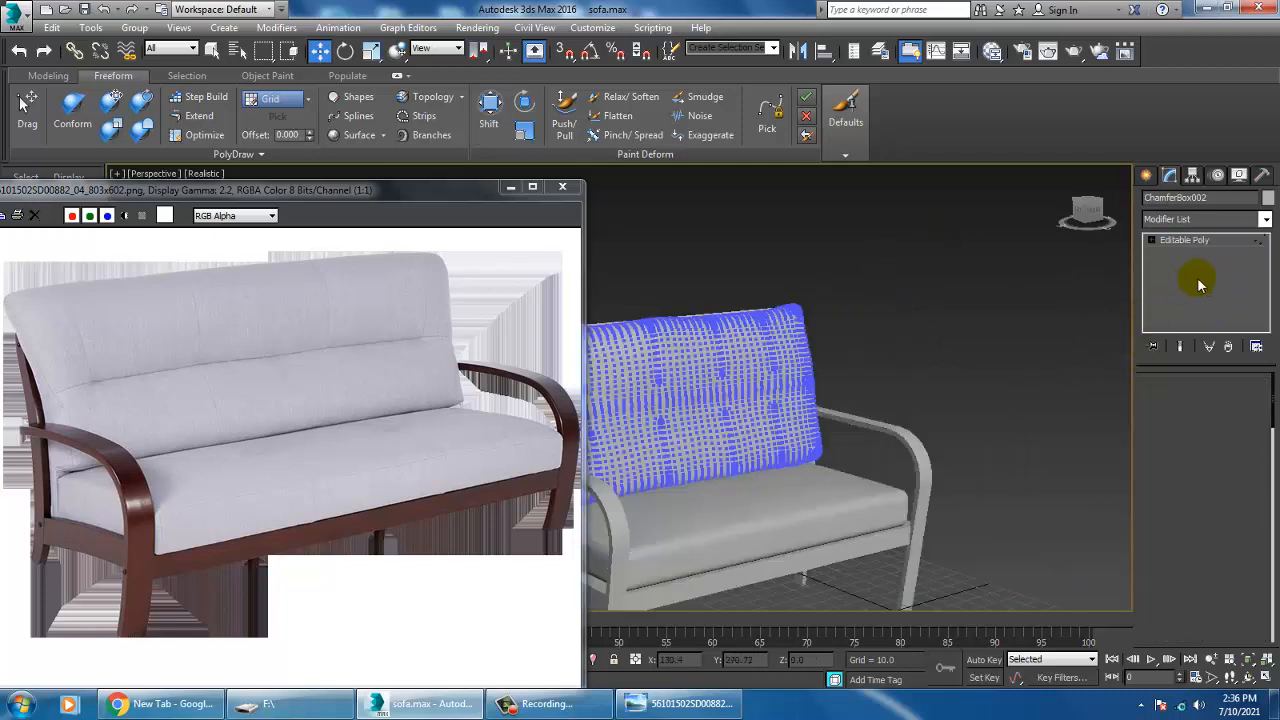
left_click(1203, 241)
left_click(980, 332)
middle_click_drag(750, 377, 863, 371)
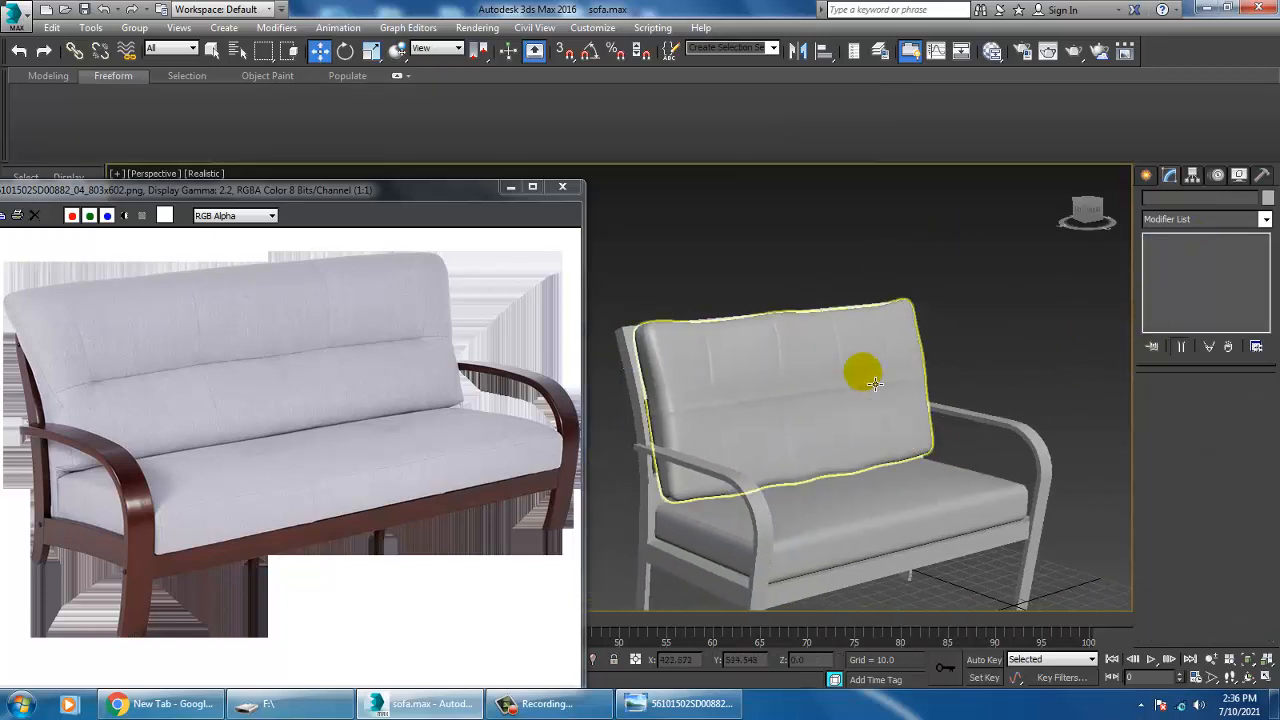
left_click(863, 372)
Scale the bottom-end vertices of the back frame's two rear legs to about 117% along Y and return to object level.
middle_click_drag(854, 422, 820, 409, "alt")
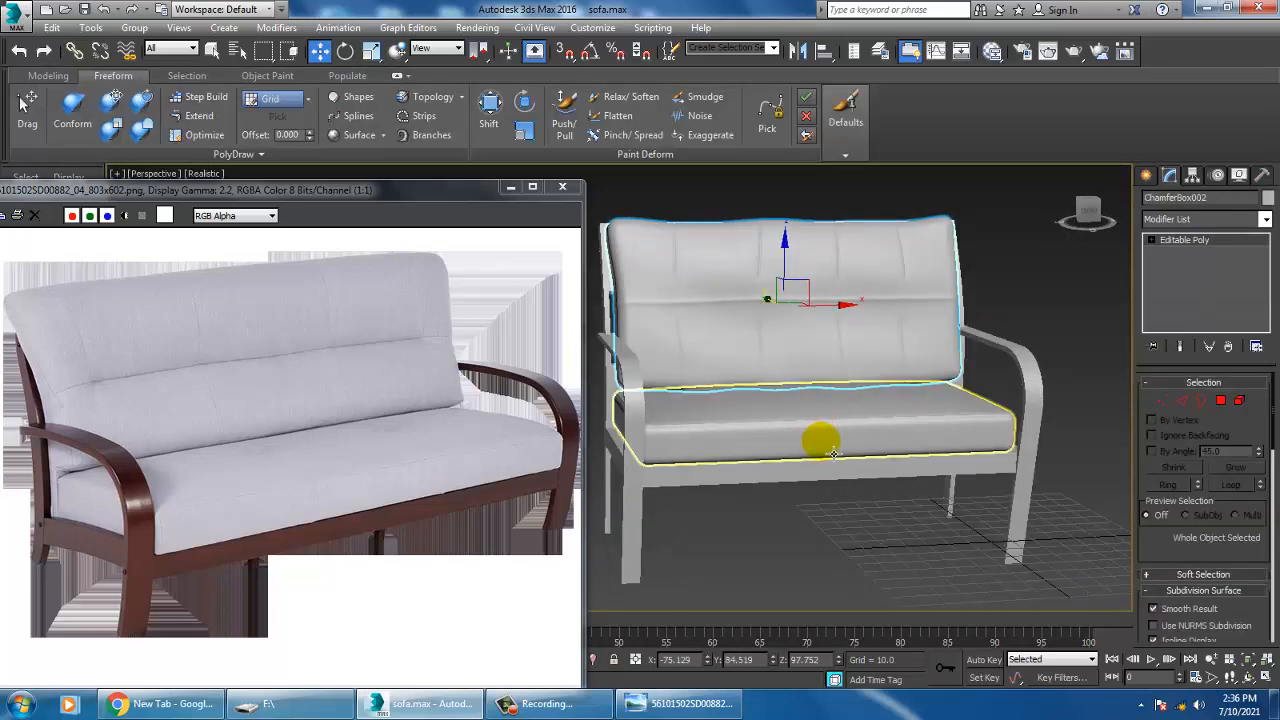
middle_click_drag(835, 424, 705, 456, "alt")
left_click(705, 456)
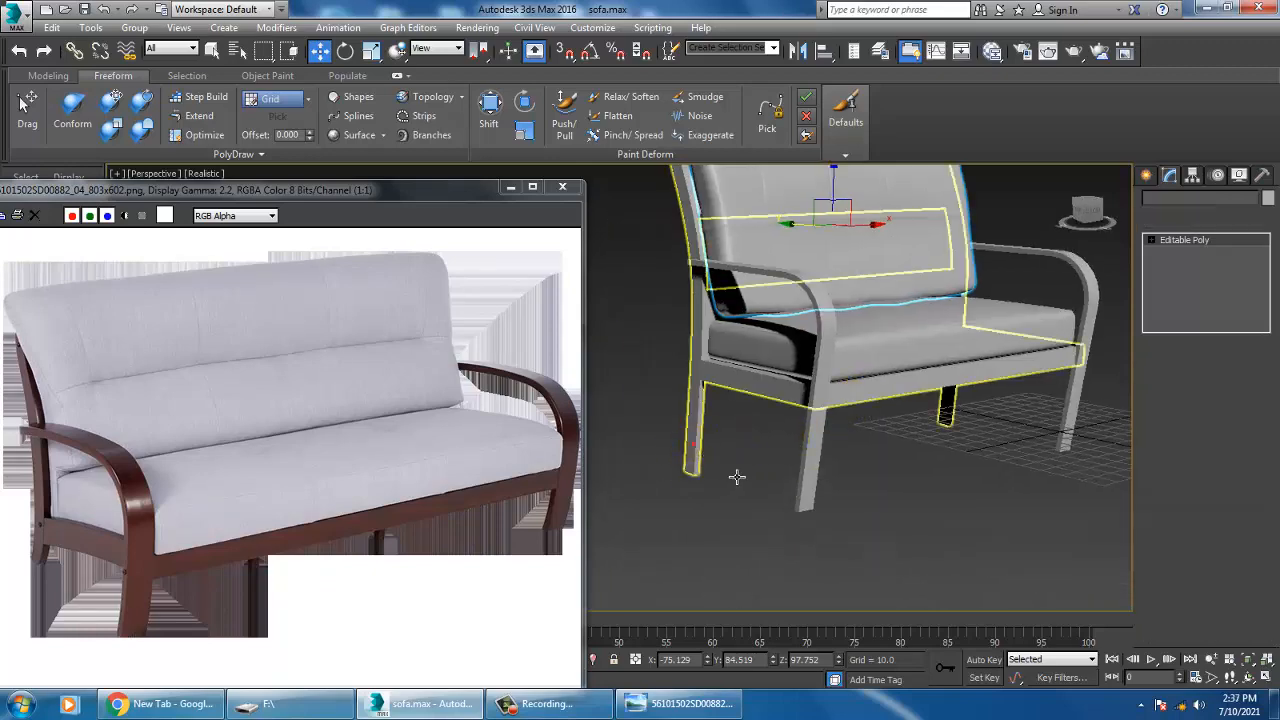
key("1")
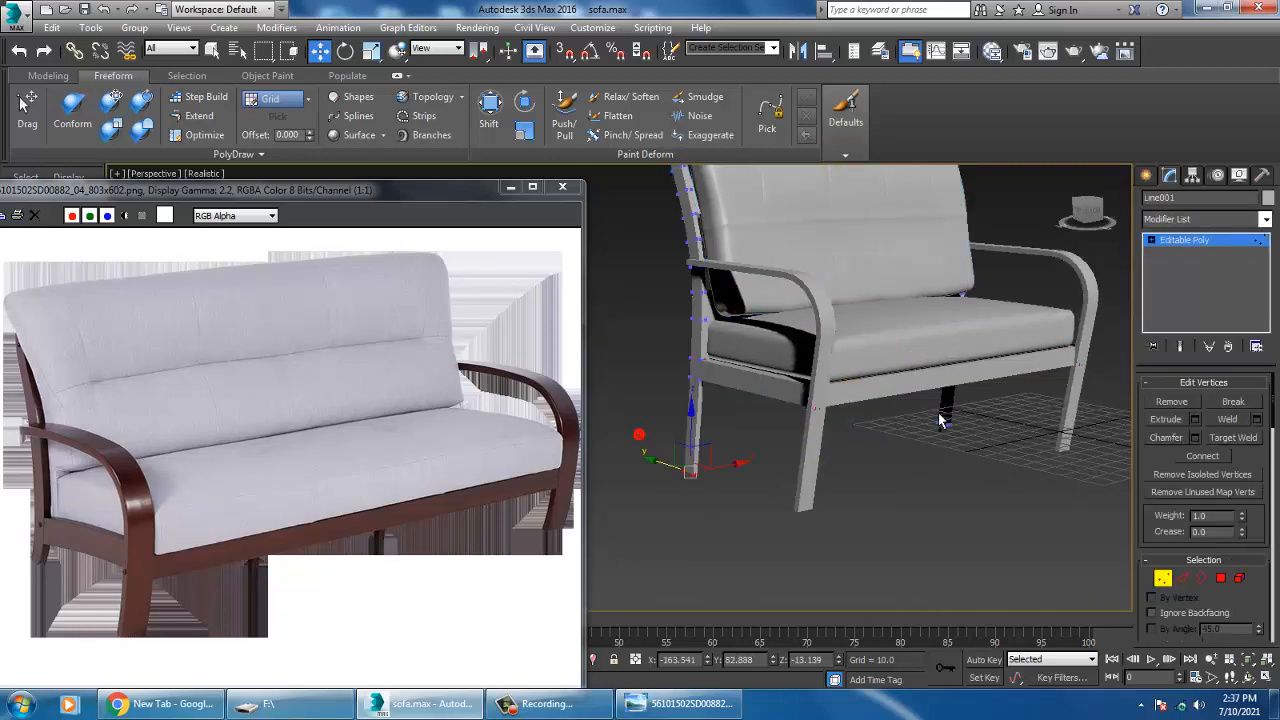
key("r")
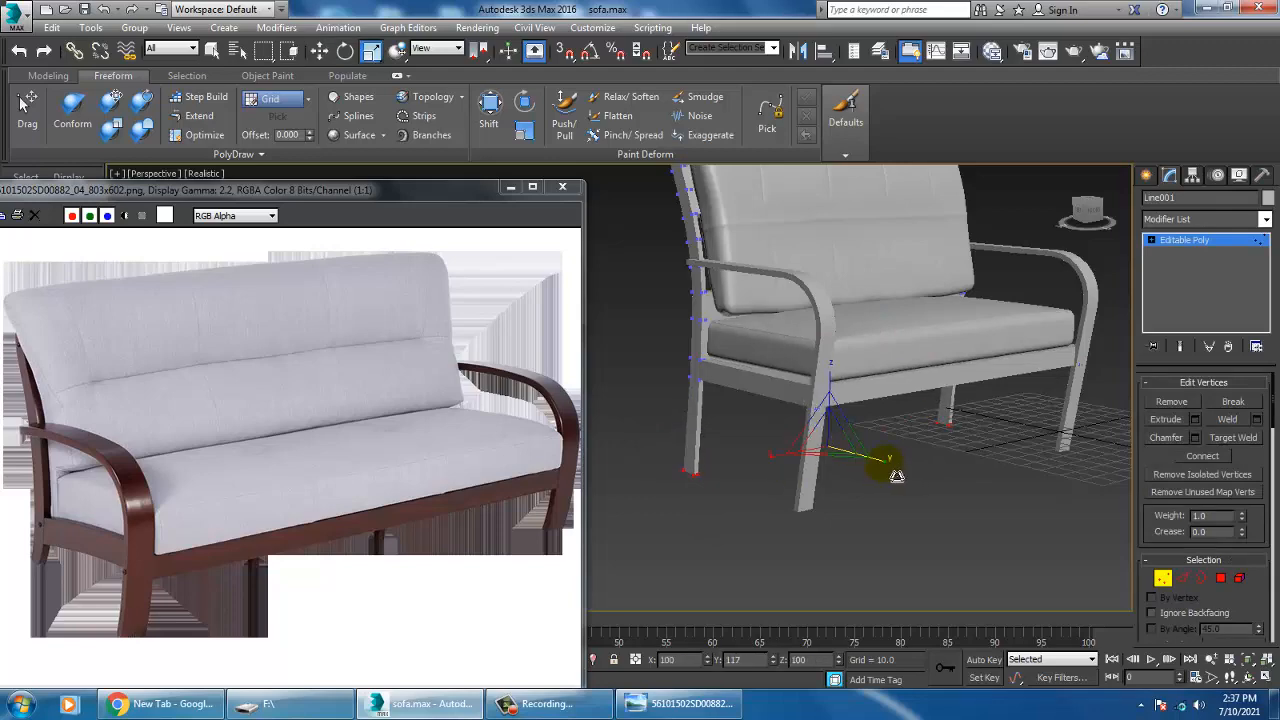
key("w")
middle_click_drag(897, 476, 970, 497, "alt")
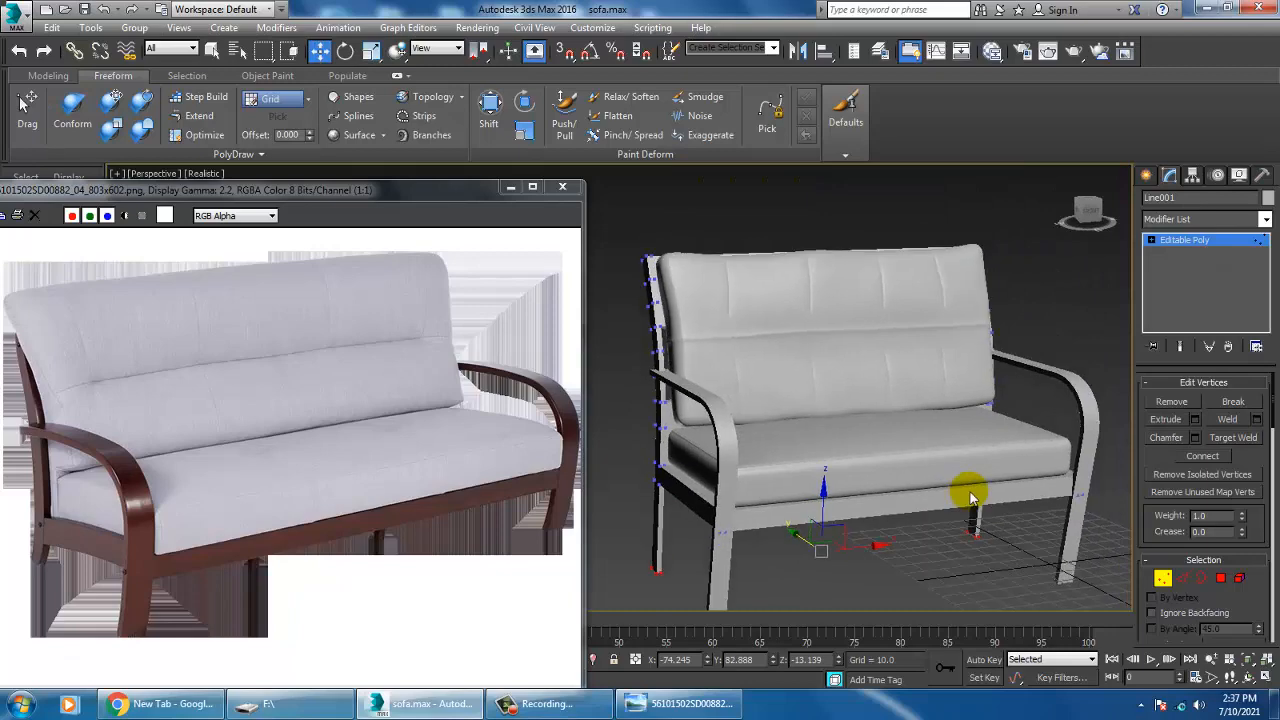
left_click(1200, 241)
Select all five sofa parts and stretch them together along X to make the whole sofa wider, then clear the selection.
scroll(860, 322, "up", 5)
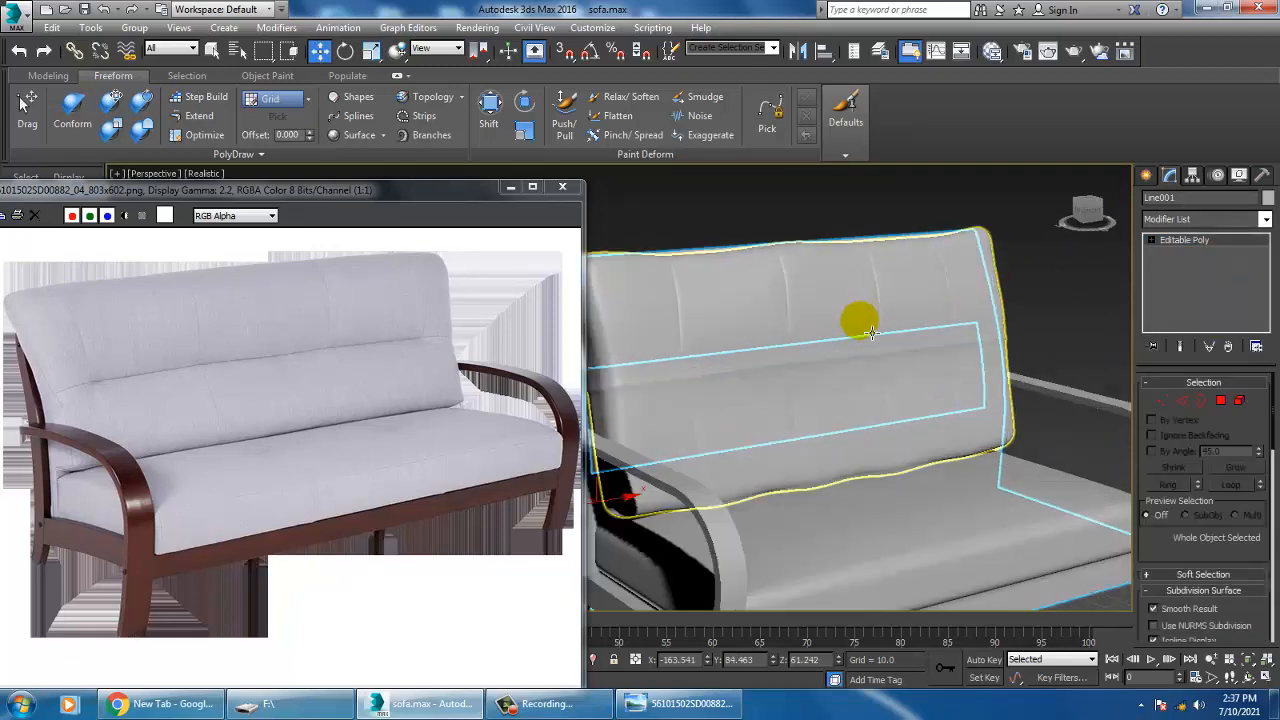
left_click(871, 332)
scroll(890, 358, "down", 4)
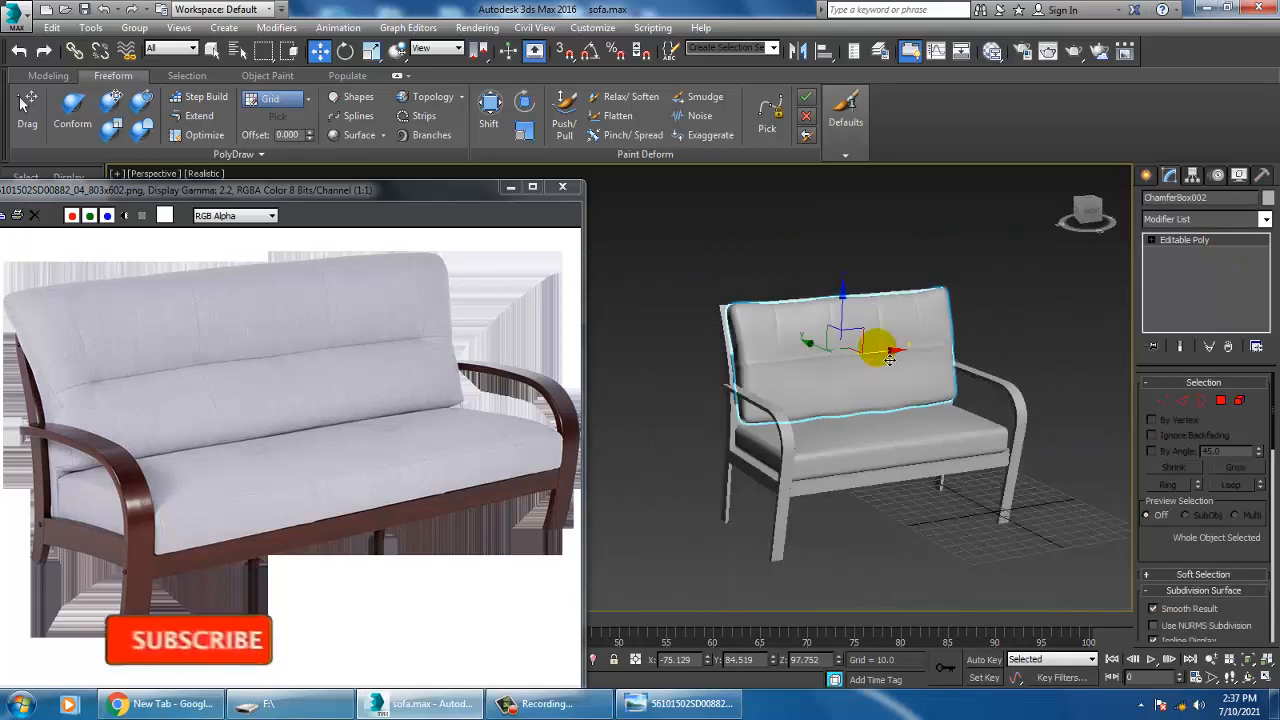
scroll(890, 358, "down", 3)
left_click(1147, 176)
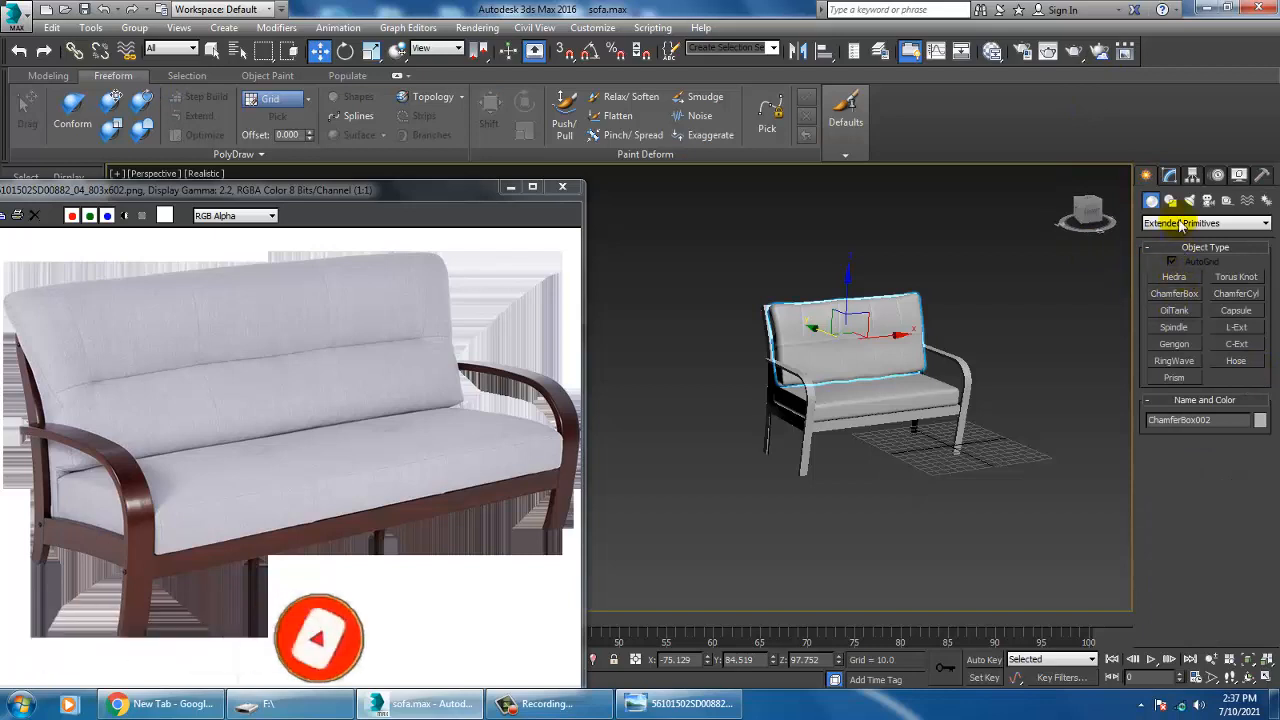
middle_click_drag(849, 415, 818, 347, "alt")
left_click_drag(1102, 523, 1104, 526)
key("r")
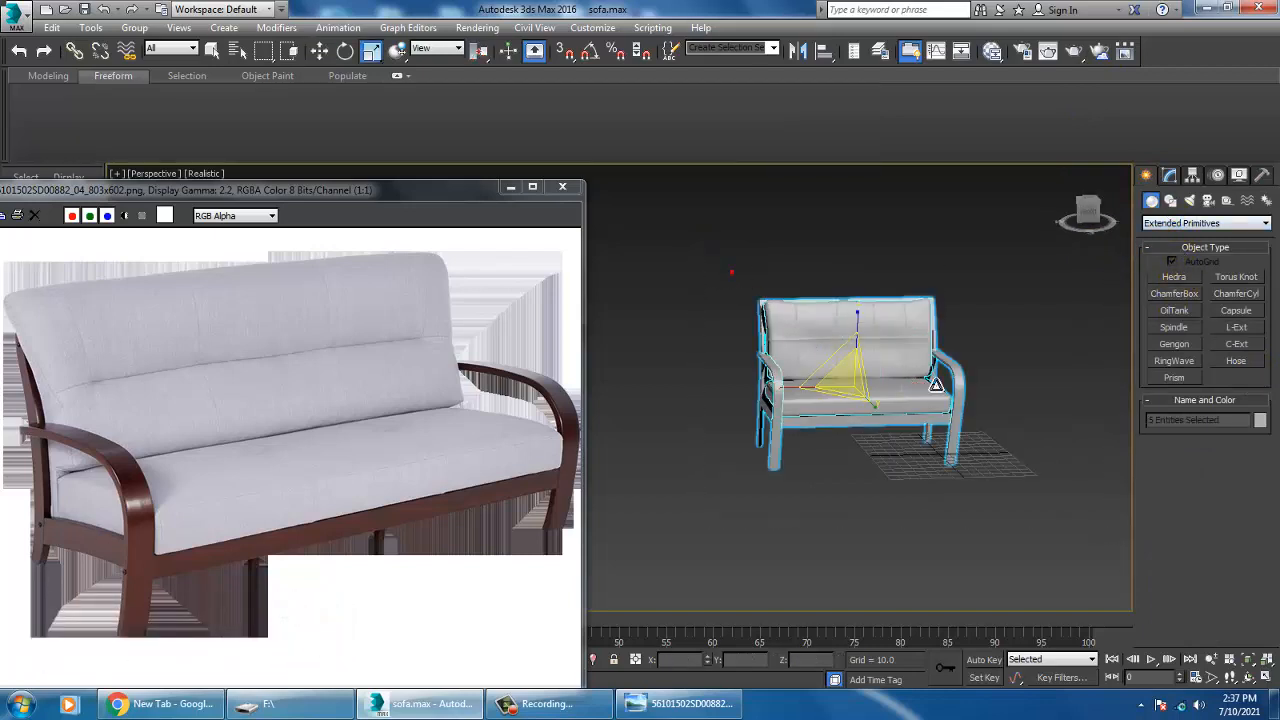
mouse_move(808, 394)
left_mouse_down()
mouse_move(795, 403)
mouse_move(785, 390)
left_mouse_up()
left_click(855, 217)
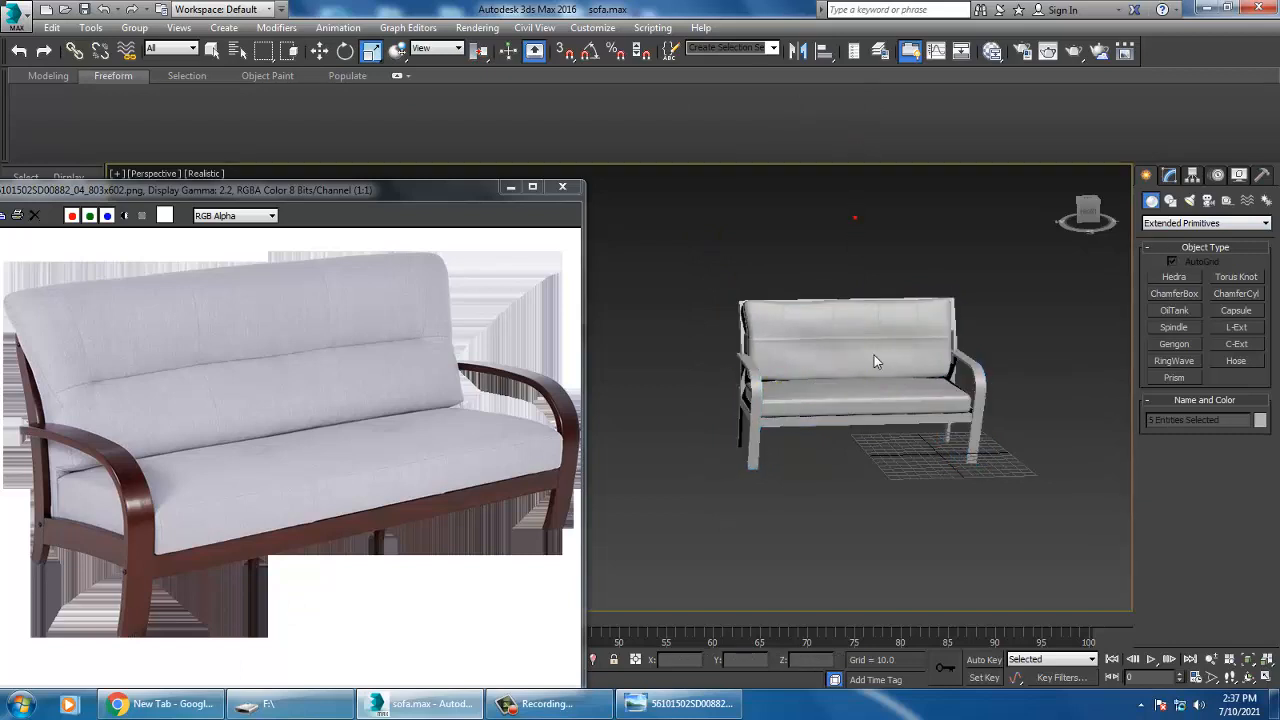
Select the seat cushion of the widened sofa.
middle_click_drag(874, 360, 917, 377, "alt")
scroll(880, 395, "up", 4)
middle_click_drag(1000, 398, 985, 401, "alt")
left_click(985, 401)
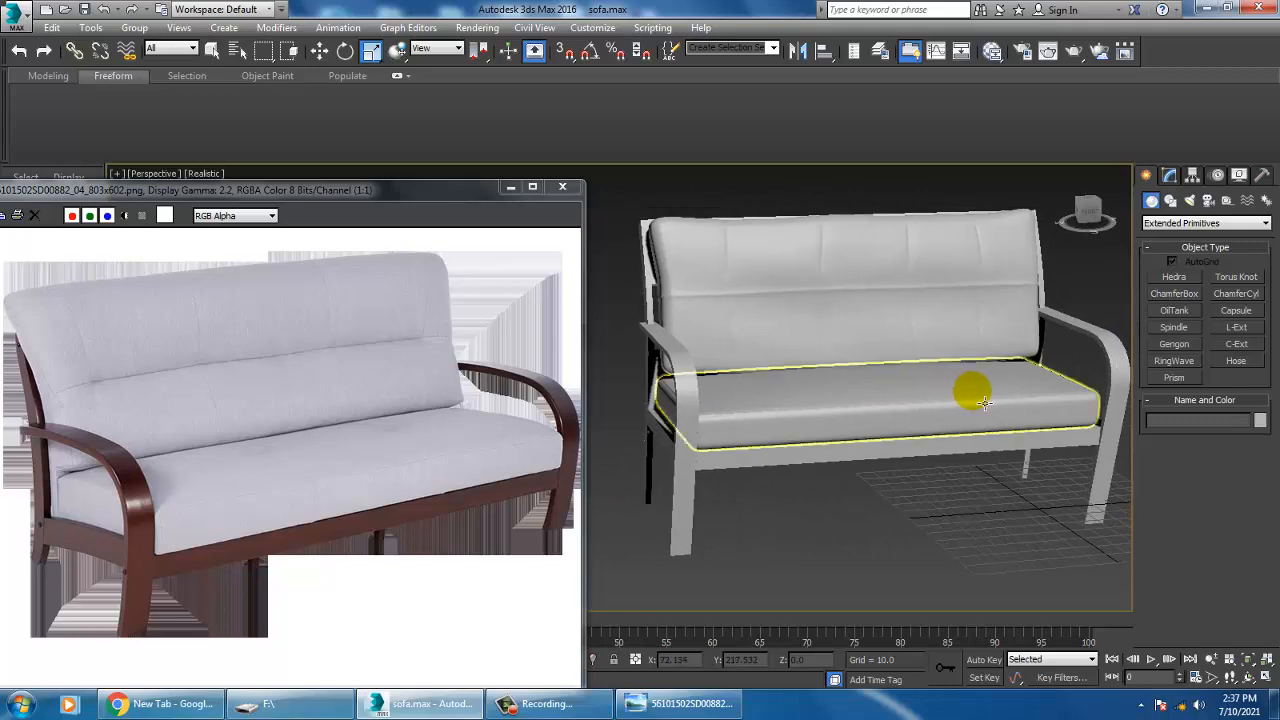